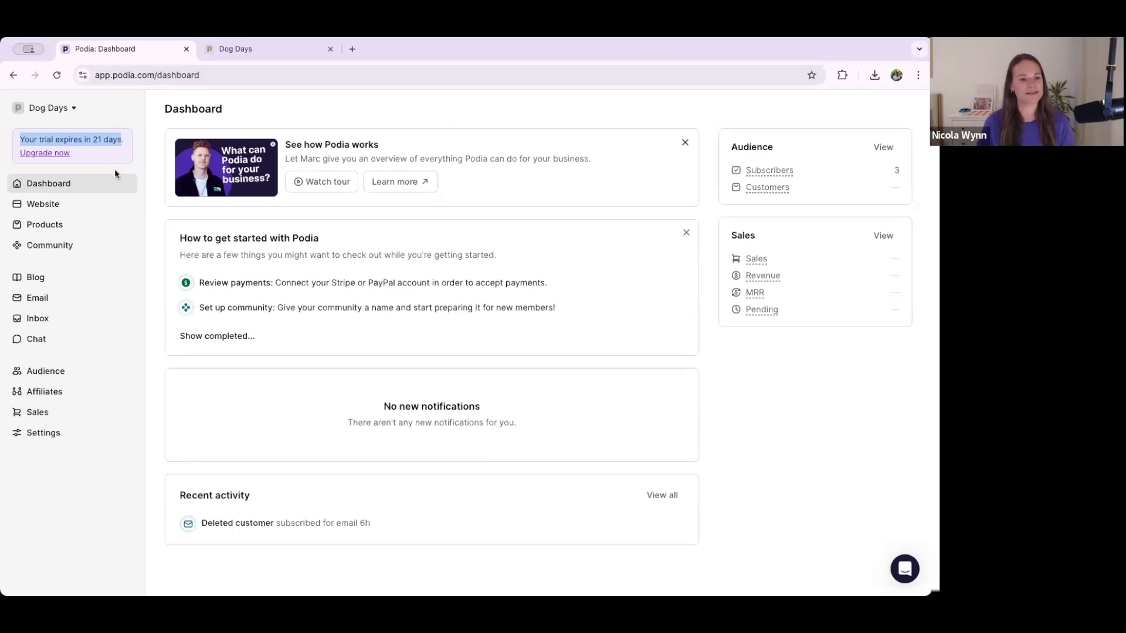
View the email Broadcasts page and the Campaigns page.
click(162, 213)
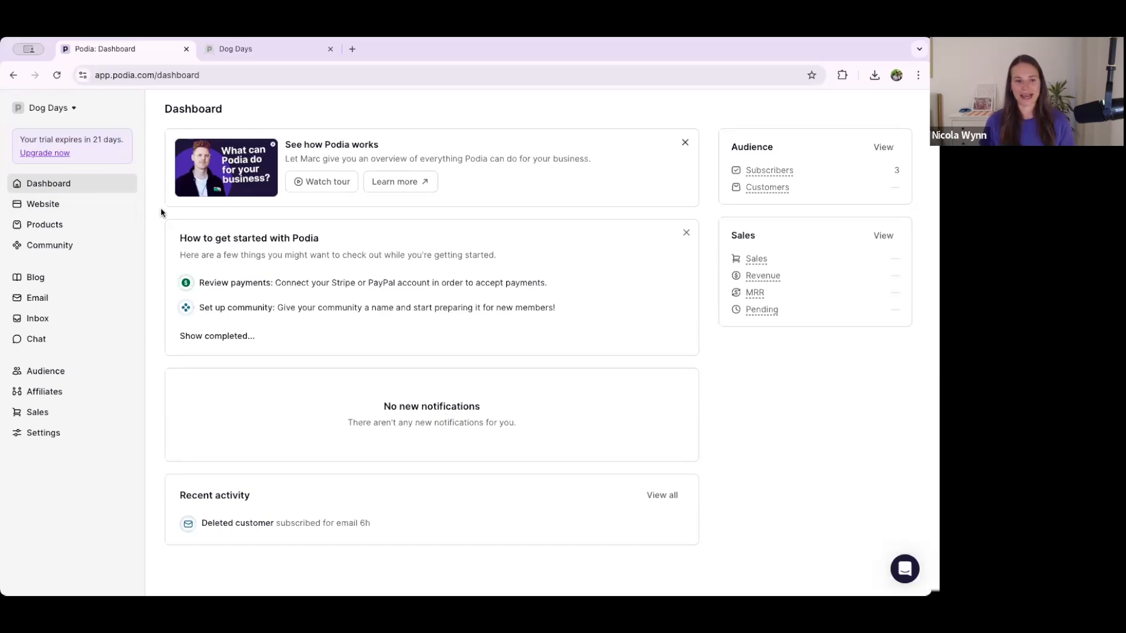
click(36, 304)
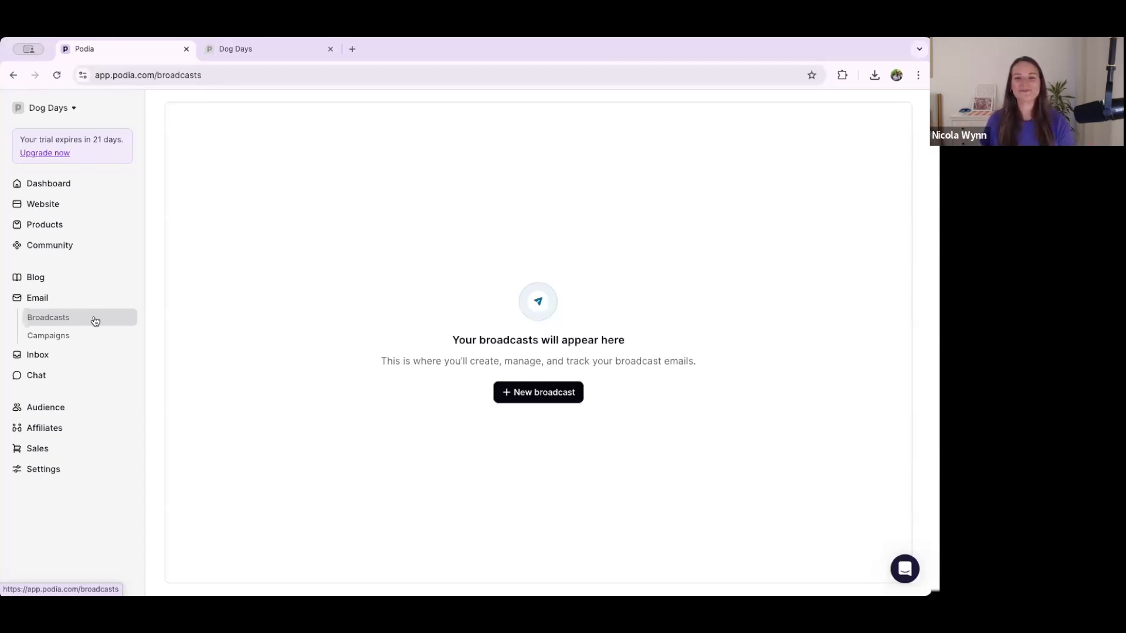
click(73, 337)
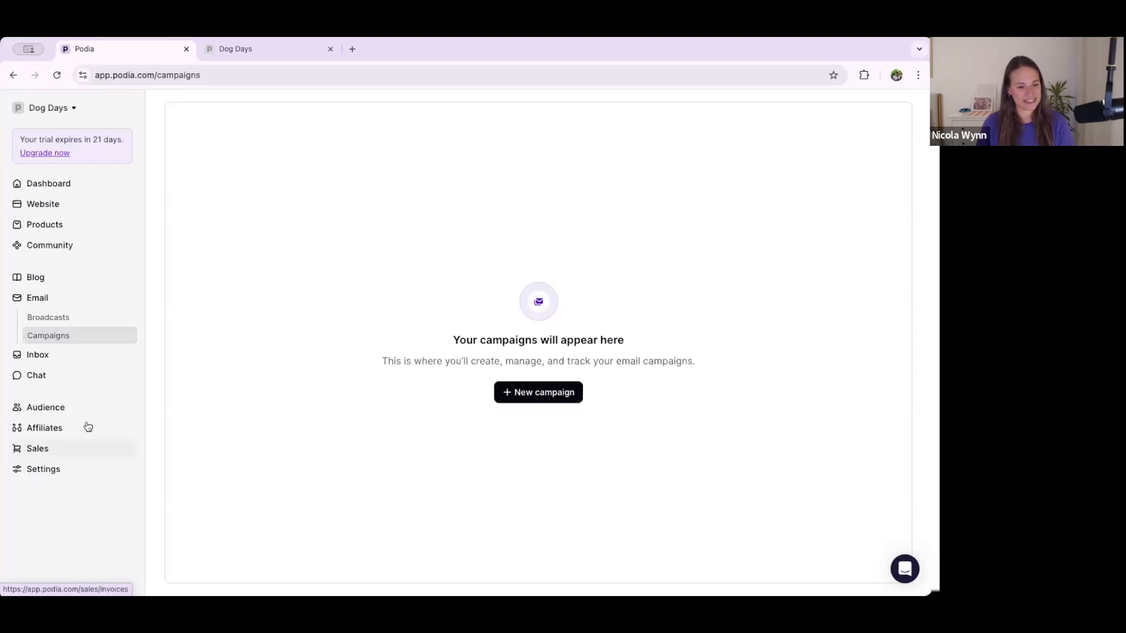
View the audience list by the Subscribers, Members and Customers segments, and return it to Everyone.
click(36, 408)
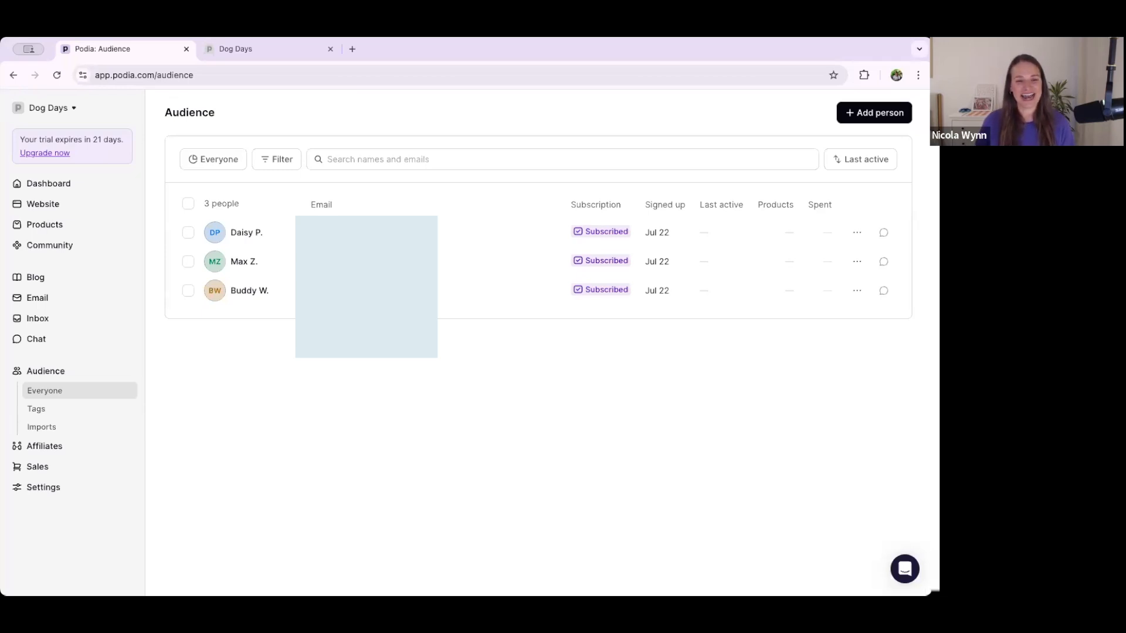
click(238, 162)
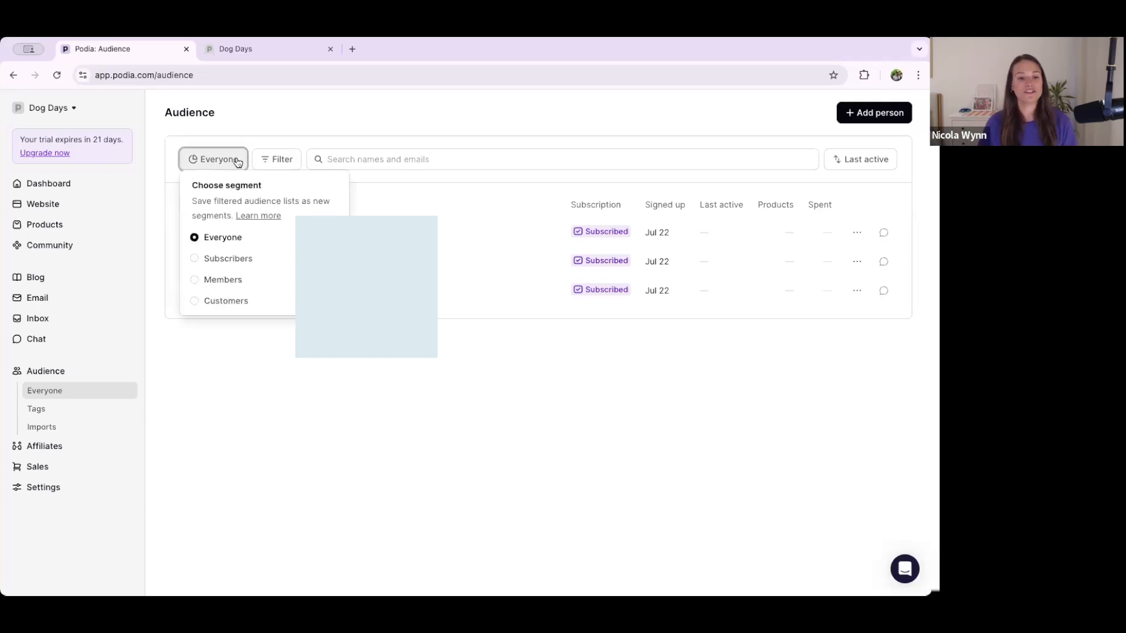
click(240, 260)
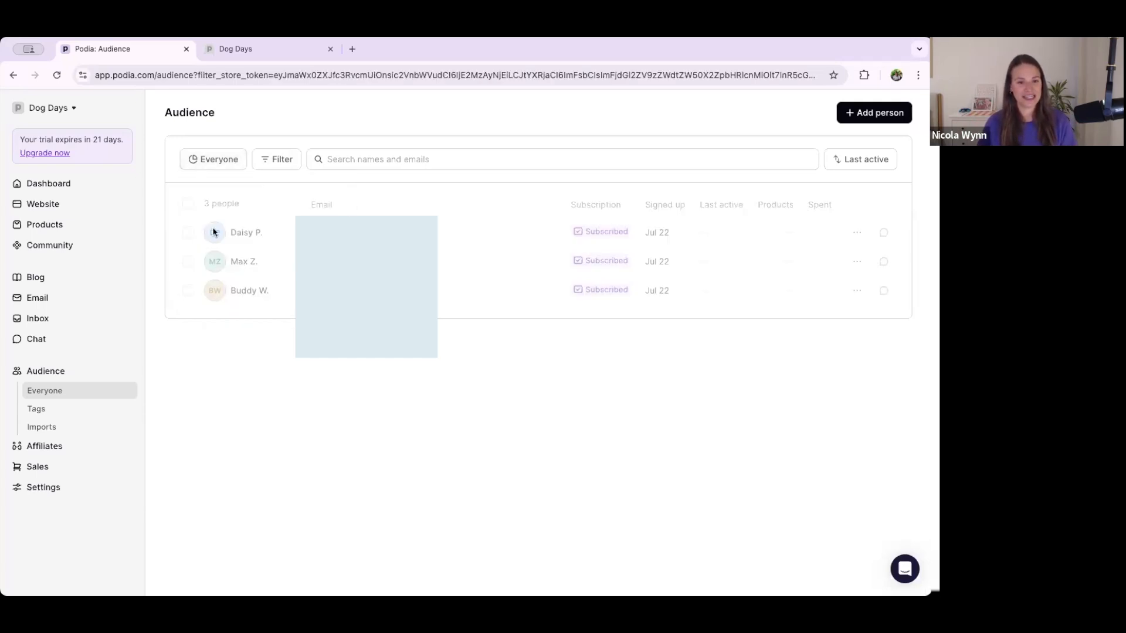
click(212, 168)
click(220, 280)
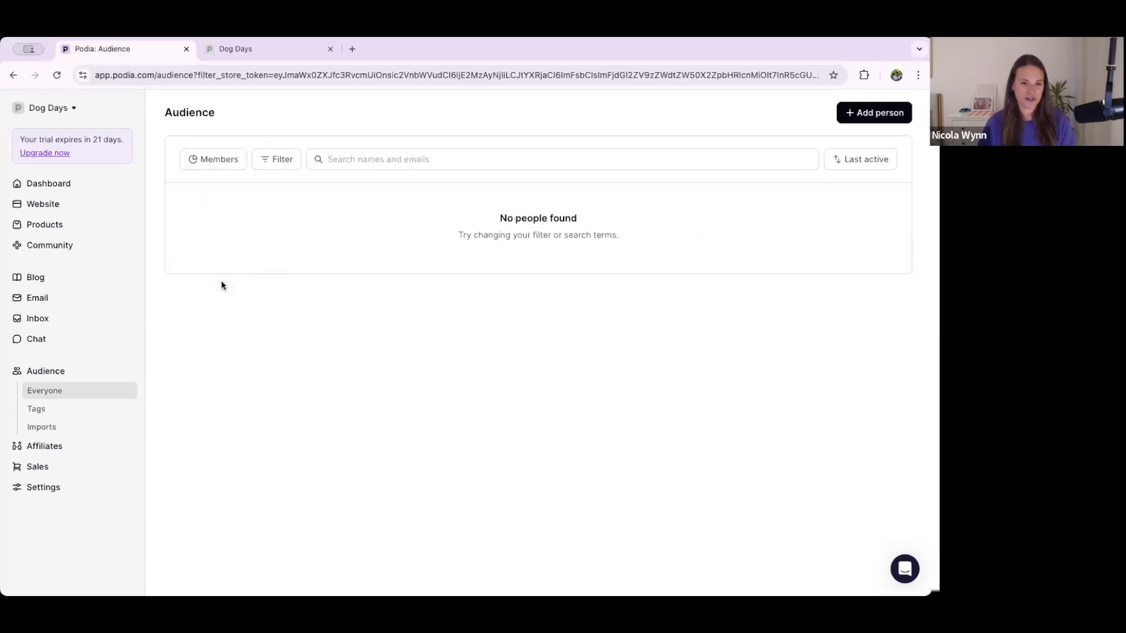
click(220, 163)
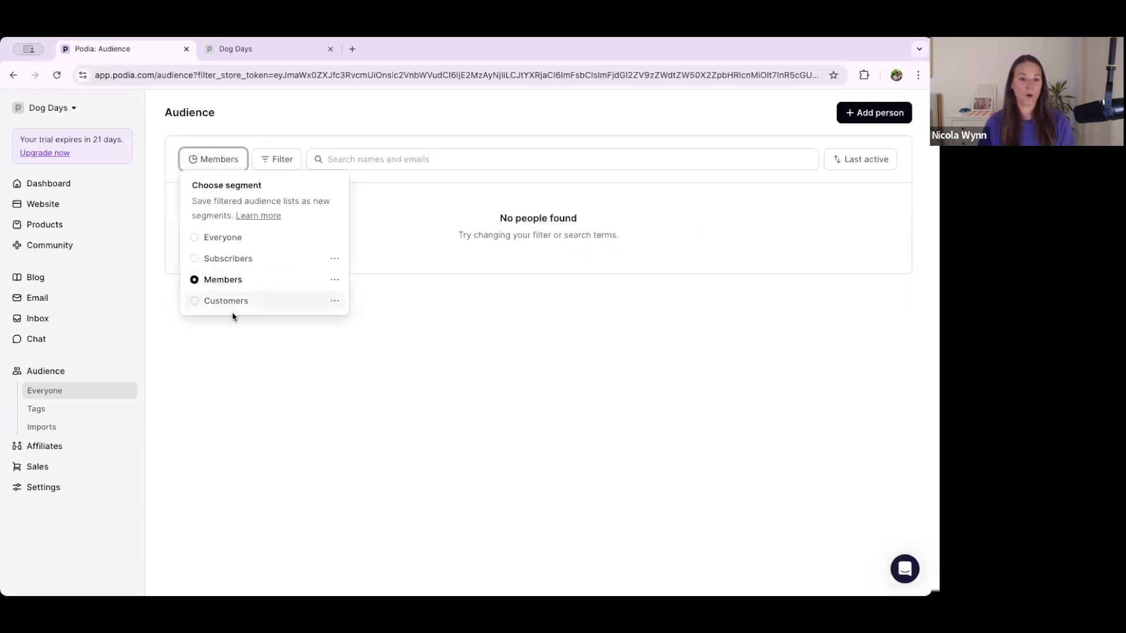
click(234, 303)
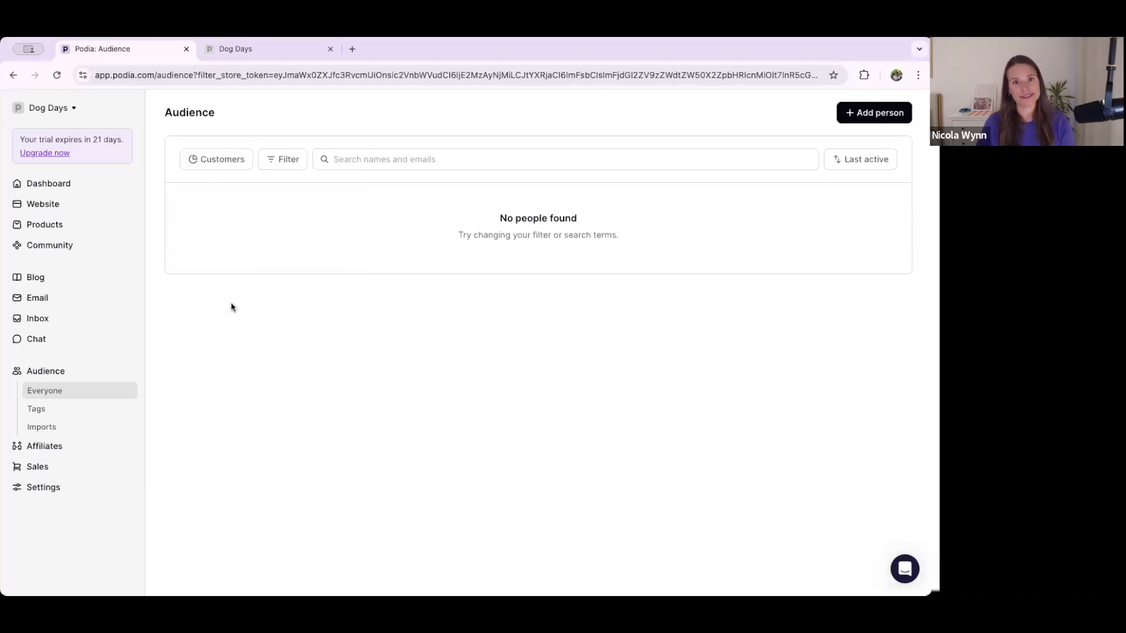
click(231, 158)
click(202, 238)
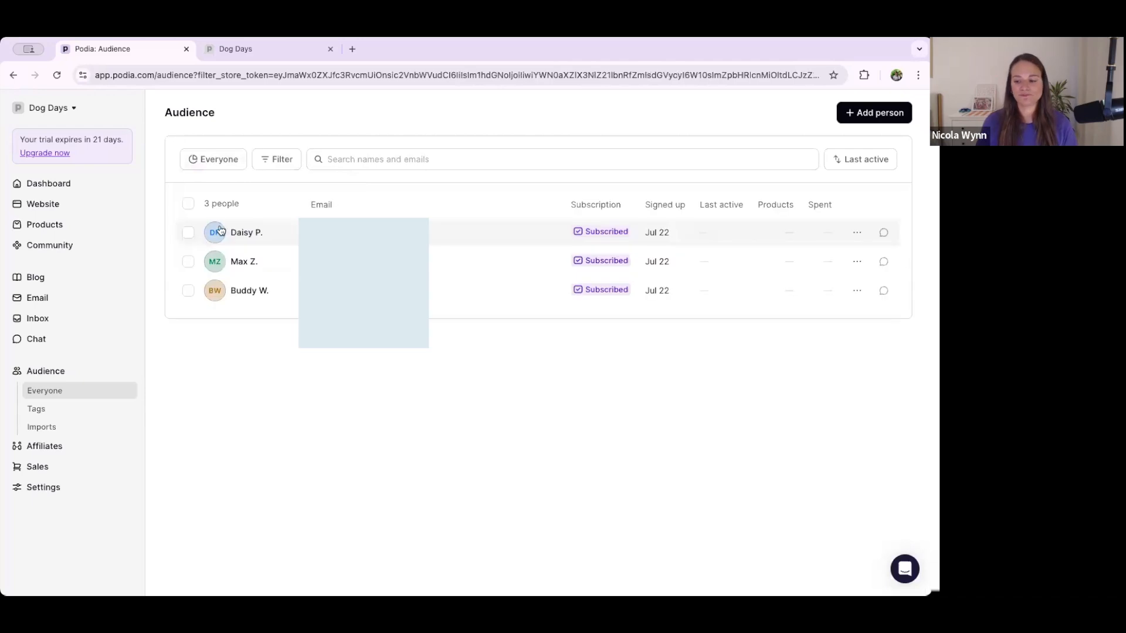
Filter the audience to people who have spent more than $200.
click(291, 166)
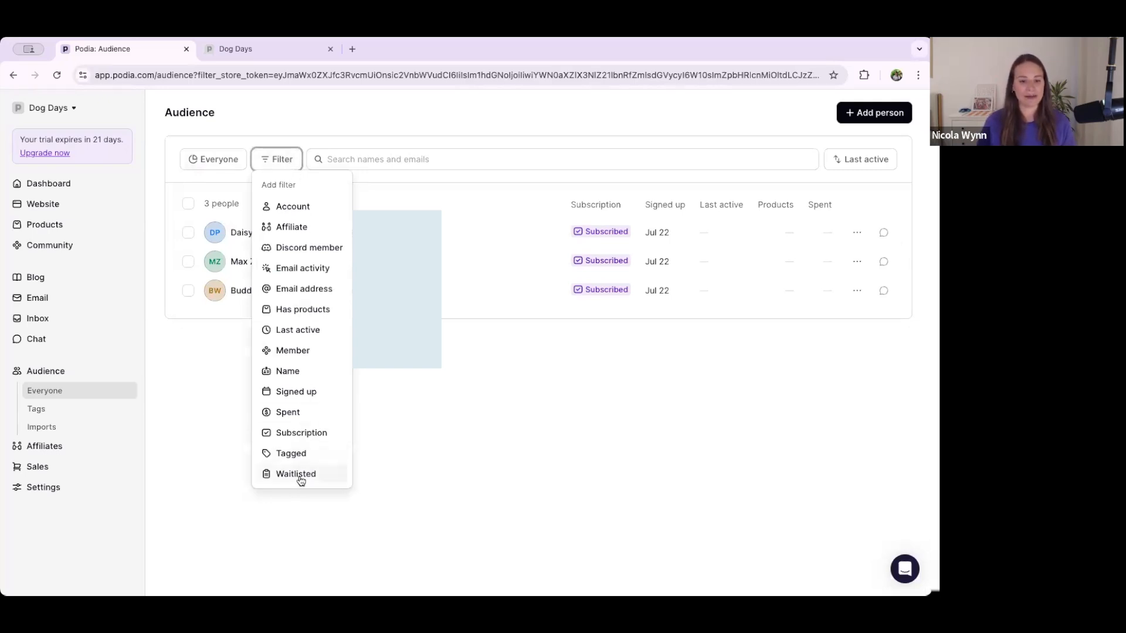
click(279, 421)
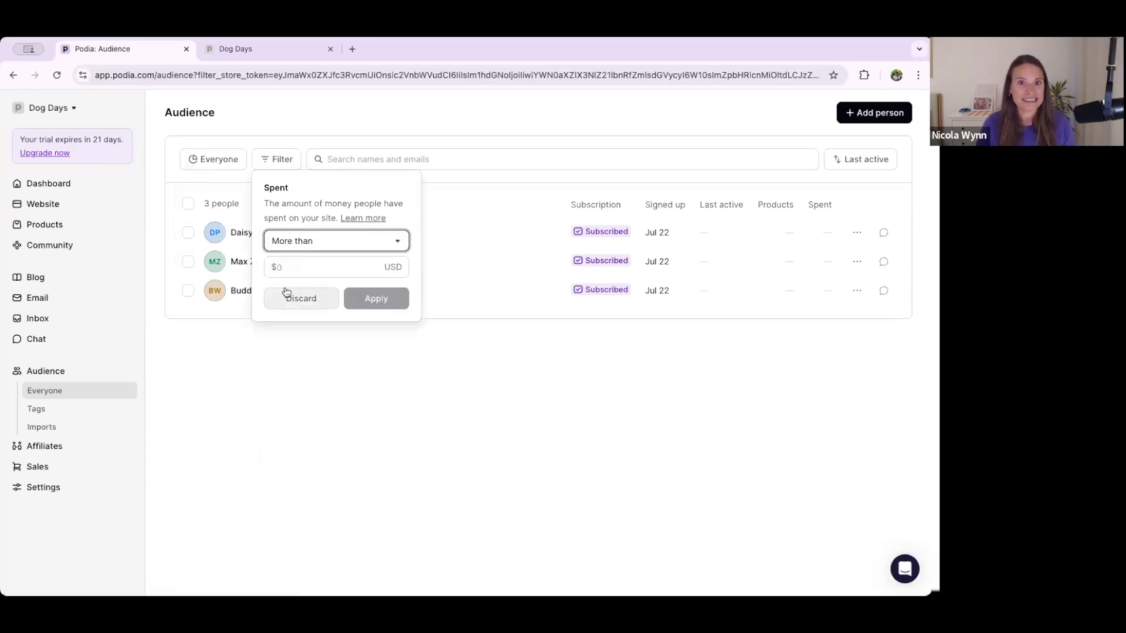
click(293, 270)
text(200)
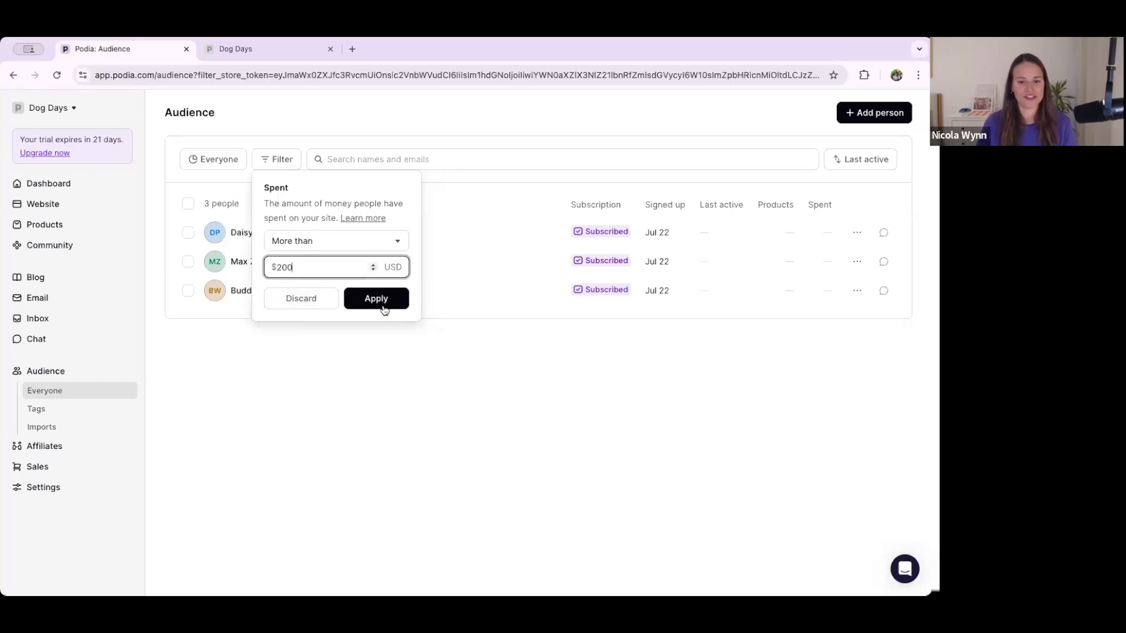
click(384, 299)
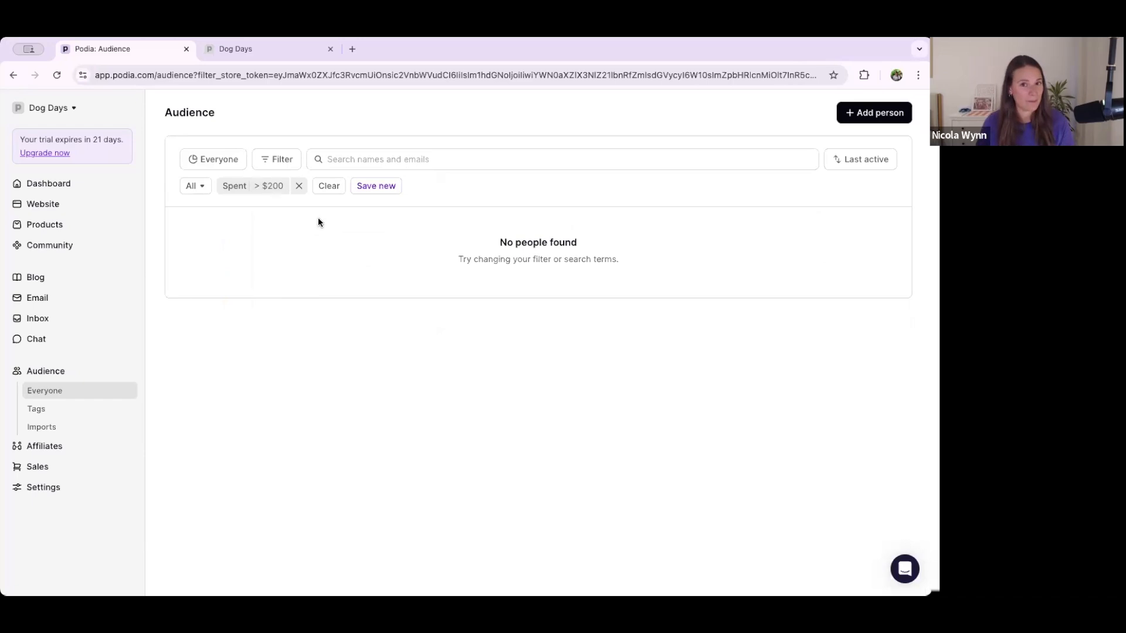
Save the filtered audience as a new segment named "High spenders" and check it in the list of segments.
click(374, 190)
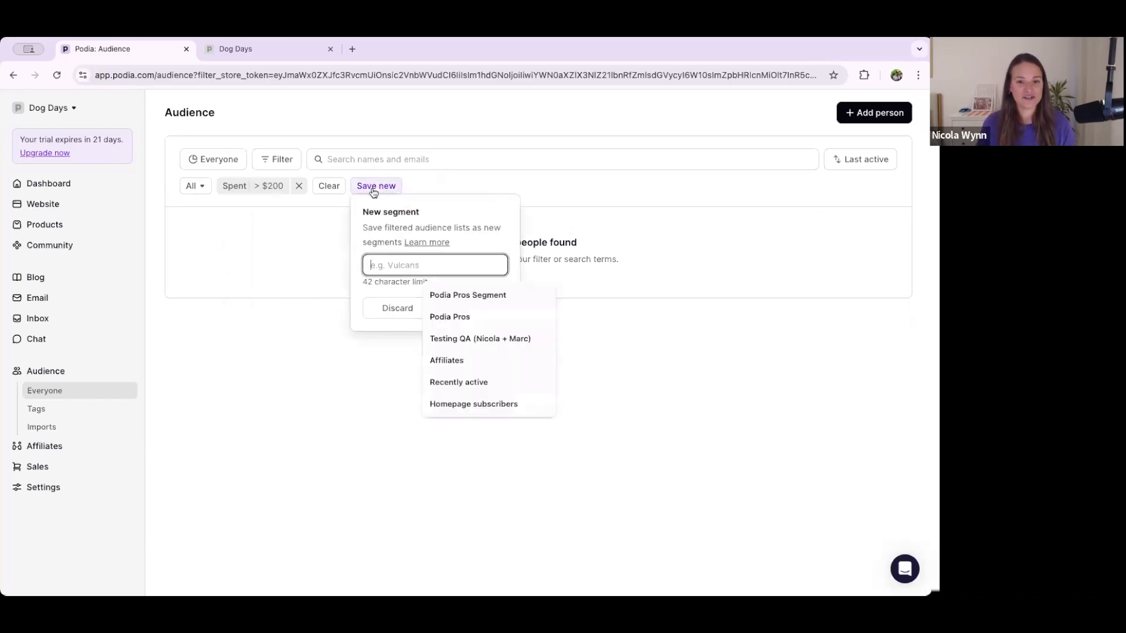
text(High spenders)
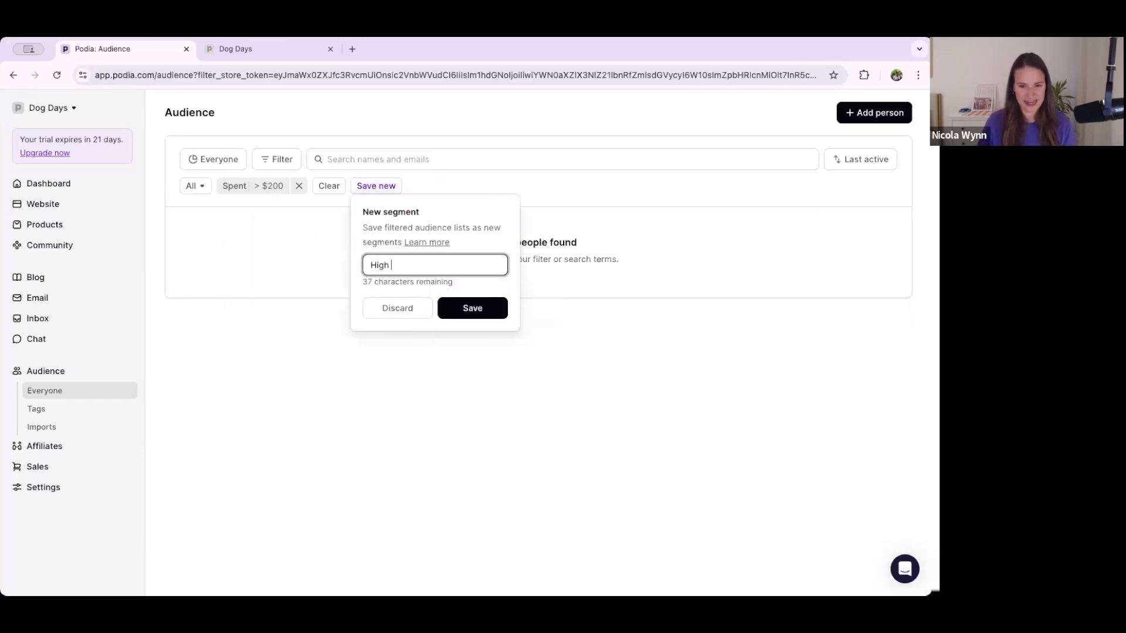
click(476, 309)
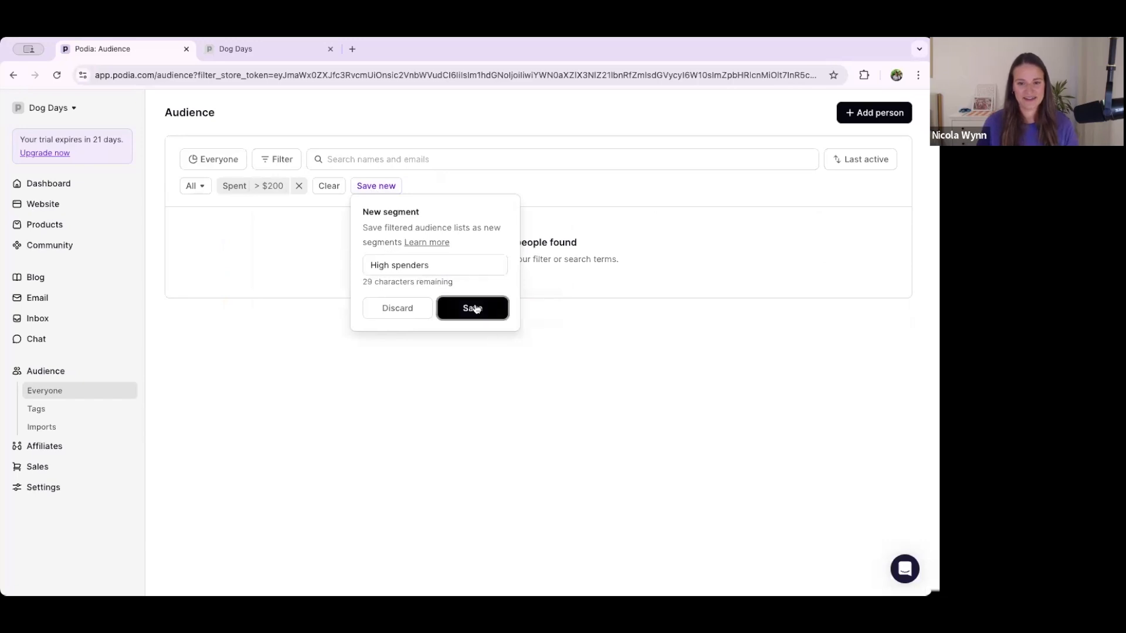
click(238, 166)
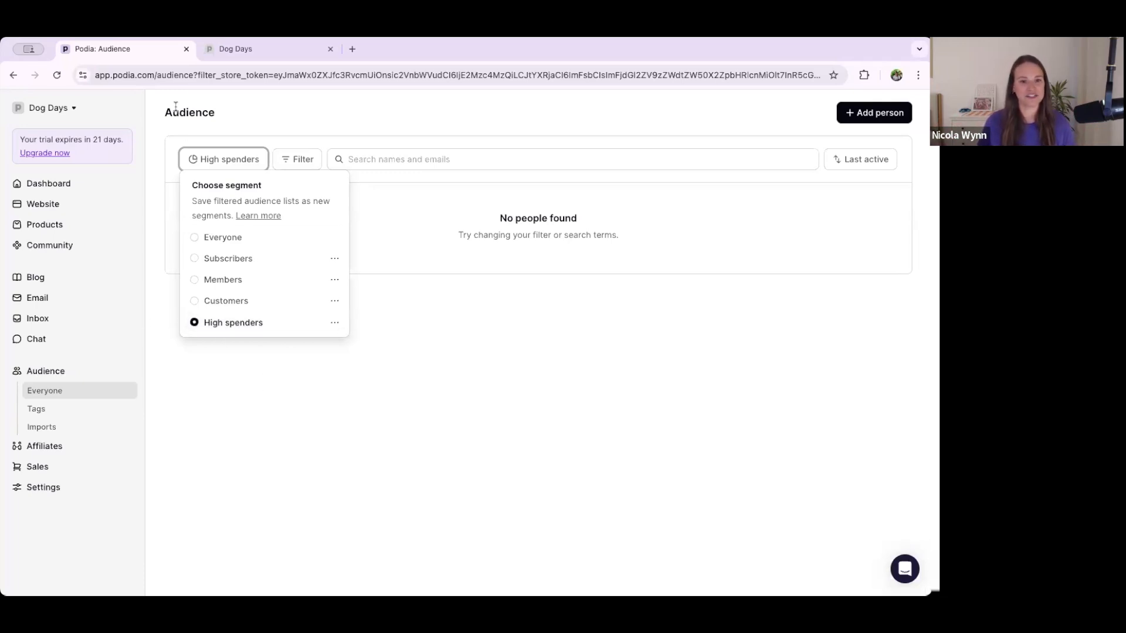
click(216, 164)
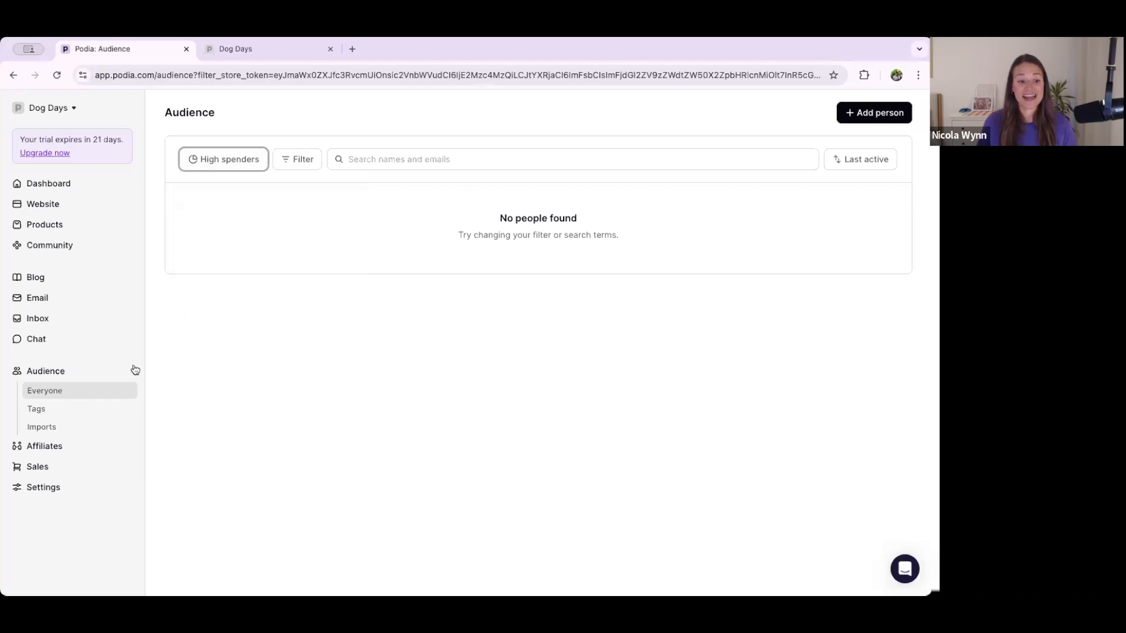
View the audience tags and return to the full audience list.
click(41, 414)
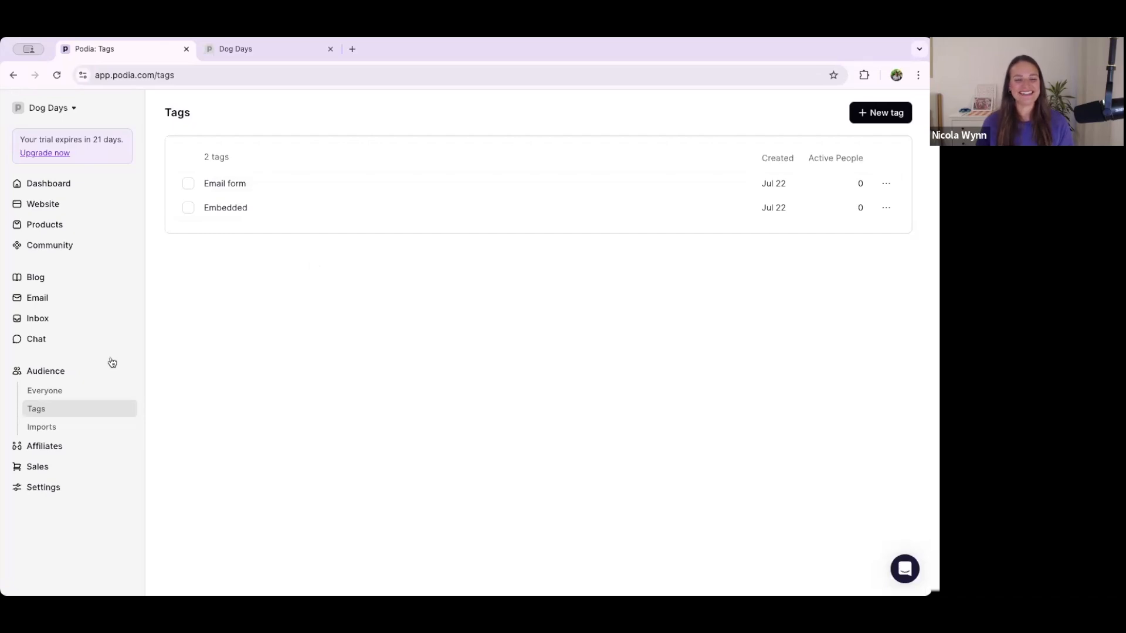
click(53, 374)
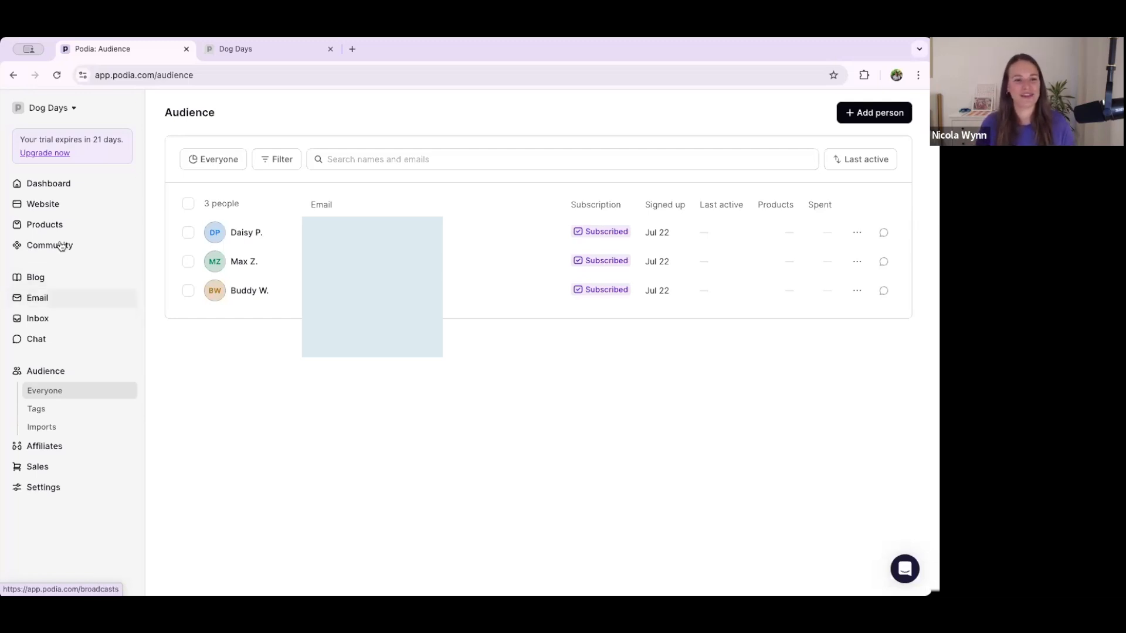
Open the list of website pages and look through the live Dog Days homepage down to its footer.
click(57, 204)
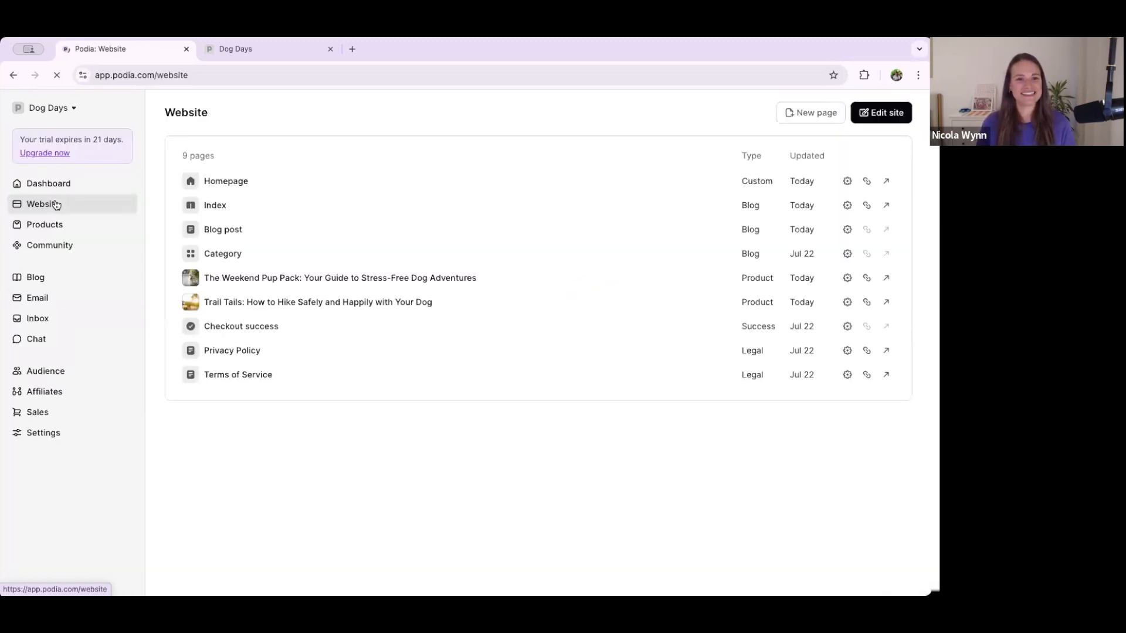
click(261, 56)
scroll(343, 218, down, 6)
scroll(343, 219, down, 5)
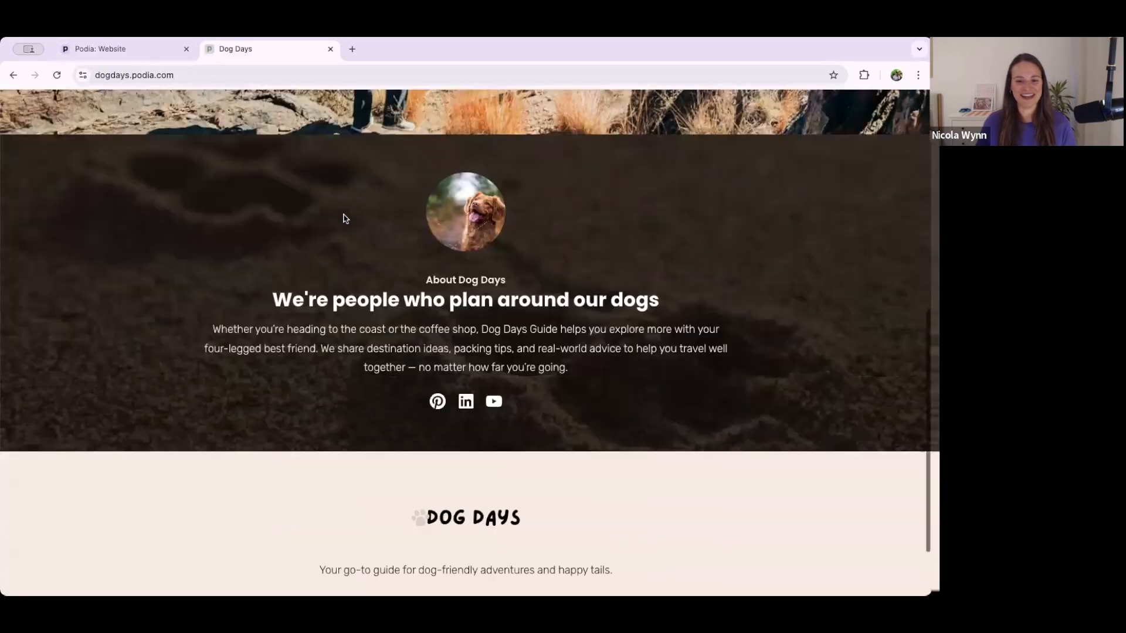
scroll(340, 228, up, 3)
scroll(337, 229, up, 8)
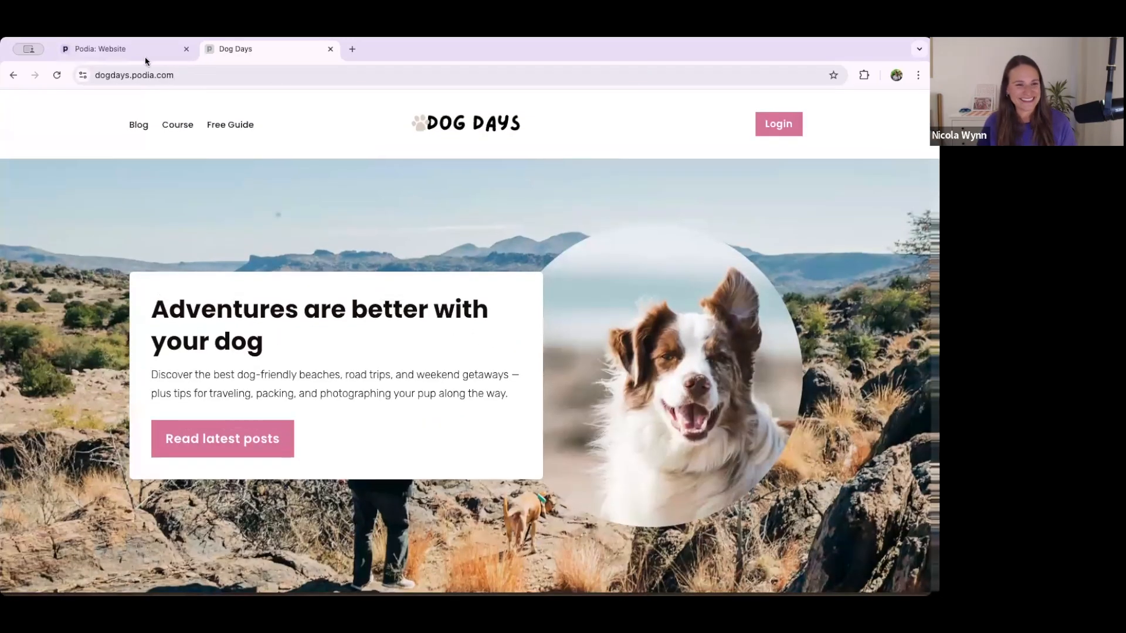
Open the Homepage for editing and insert an email form section with an image beside the text, just above the footer.
click(136, 50)
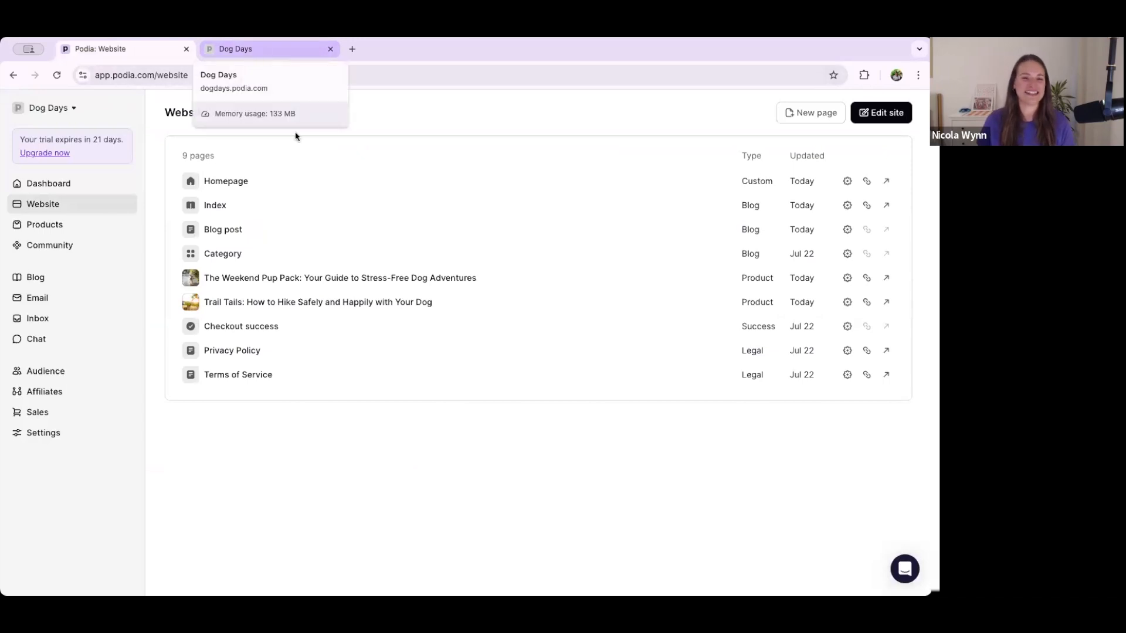
click(226, 182)
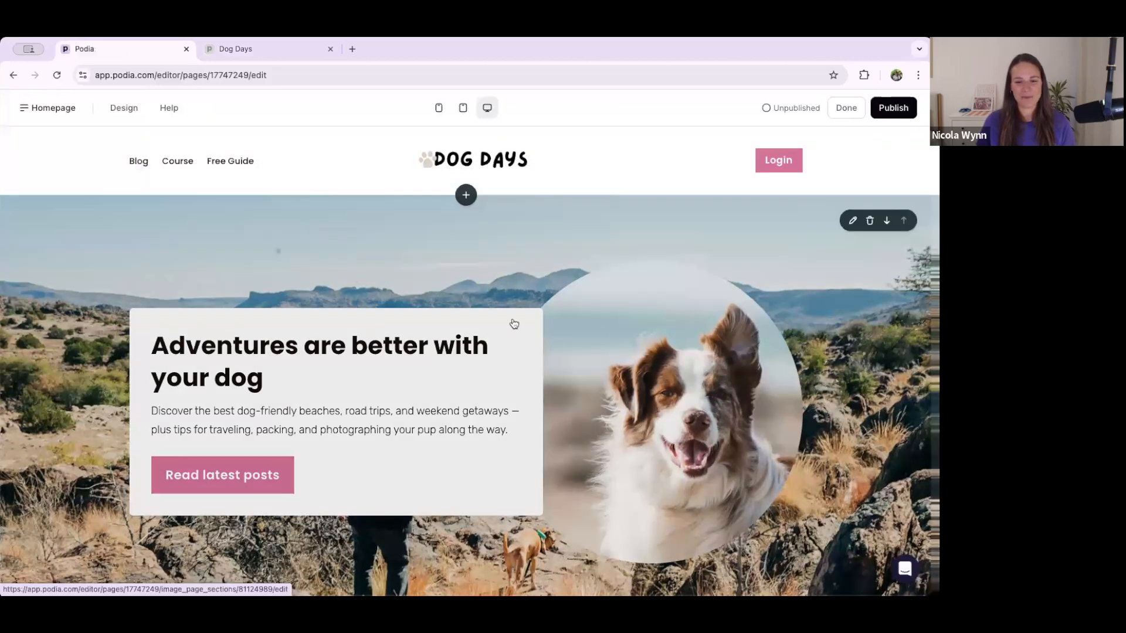
scroll(342, 329, down, 6)
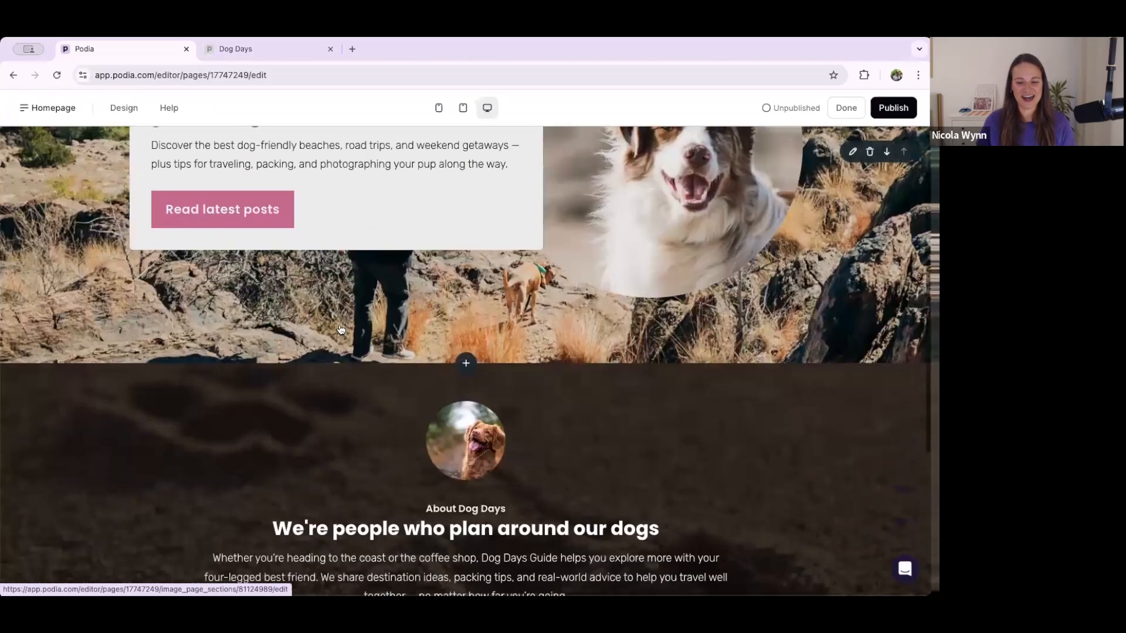
scroll(341, 330, down, 3)
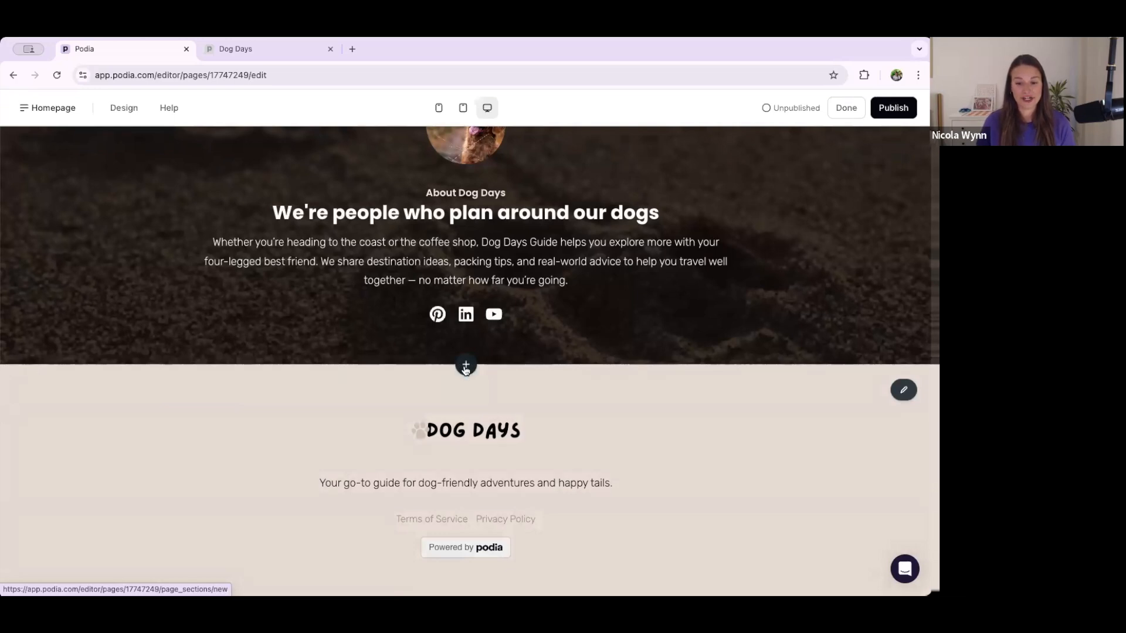
click(466, 368)
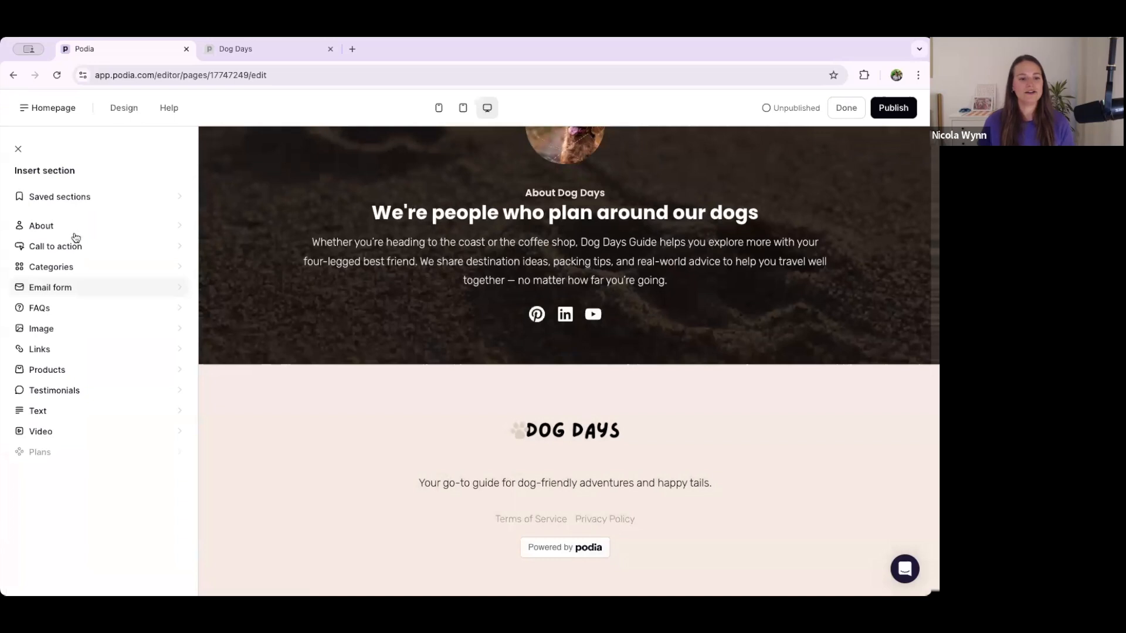
click(40, 286)
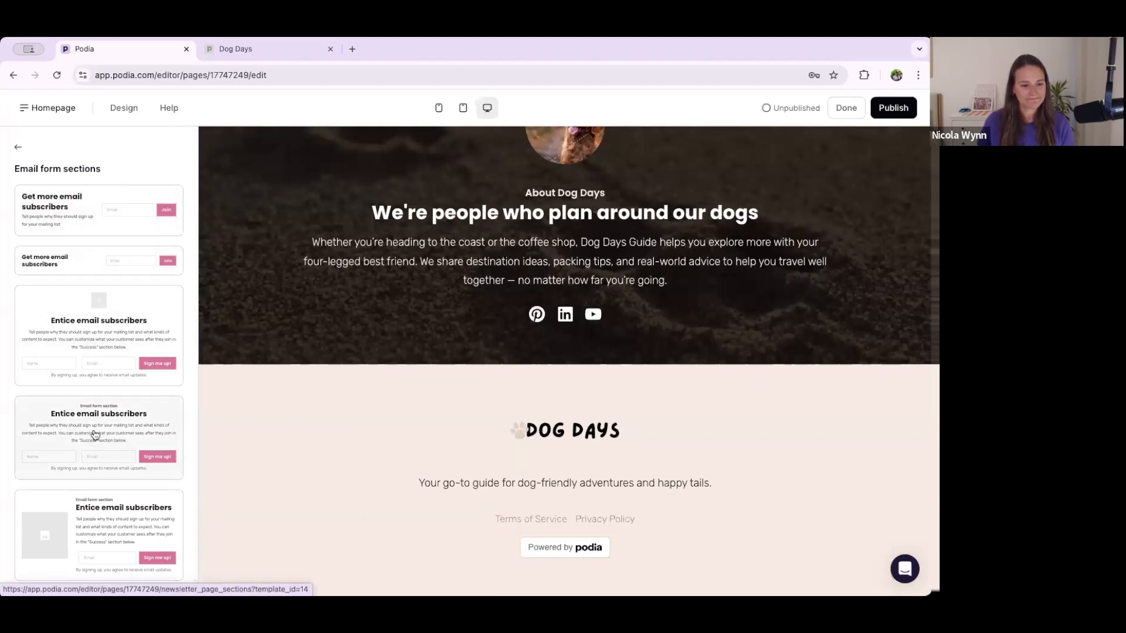
click(98, 523)
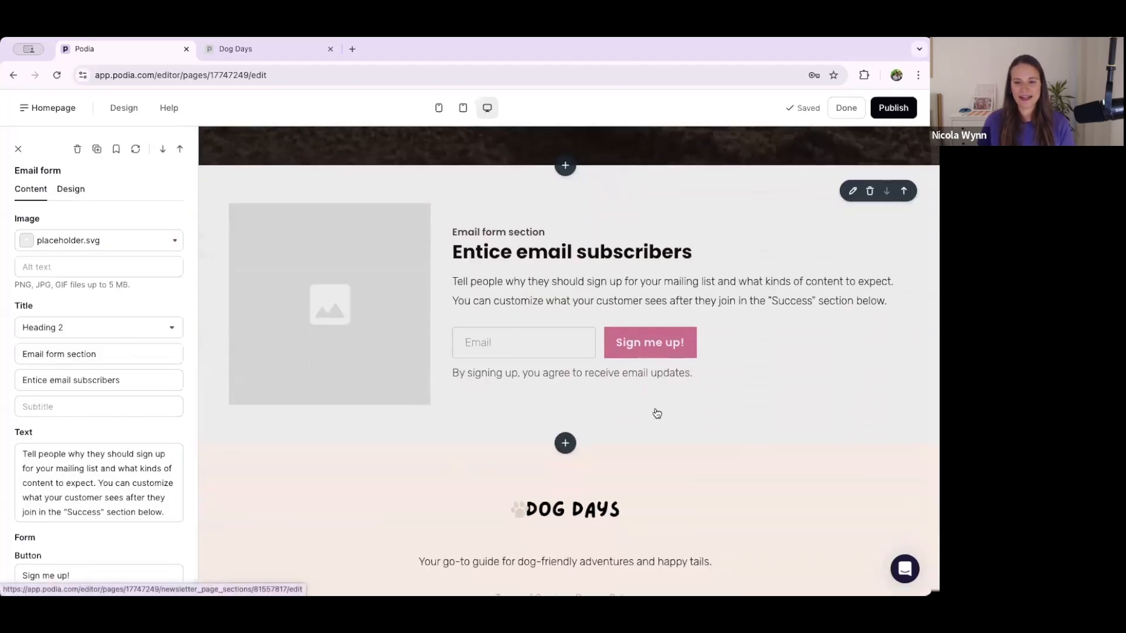
Replace the email form's placeholder image with an Unsplash "dog hike" photo of a hiker walking a dog through autumn woods.
click(79, 244)
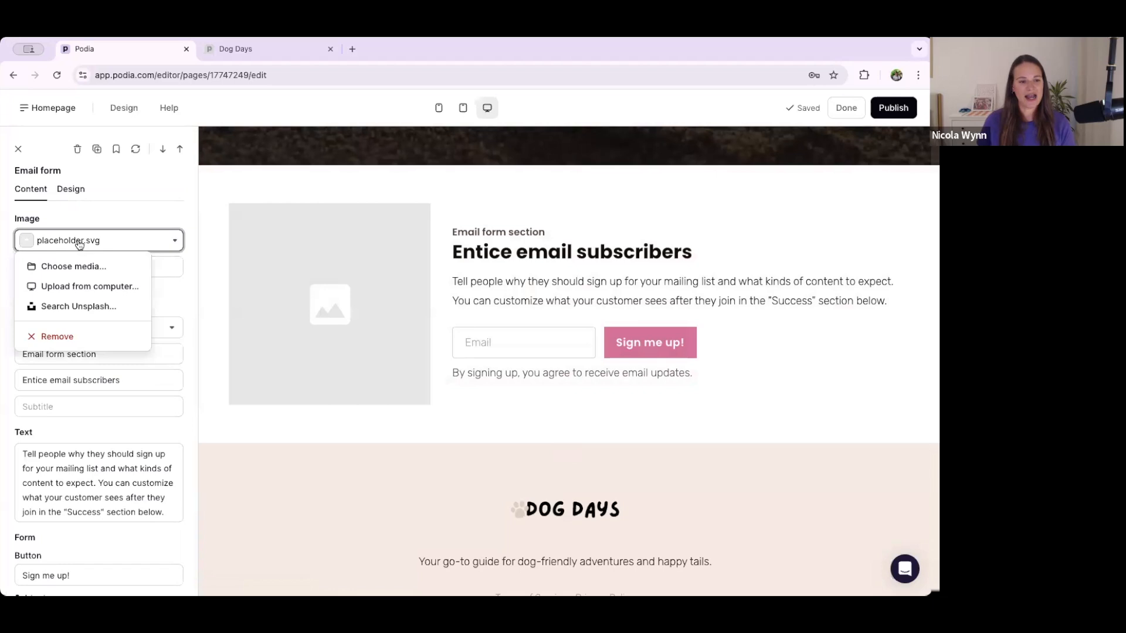
click(78, 308)
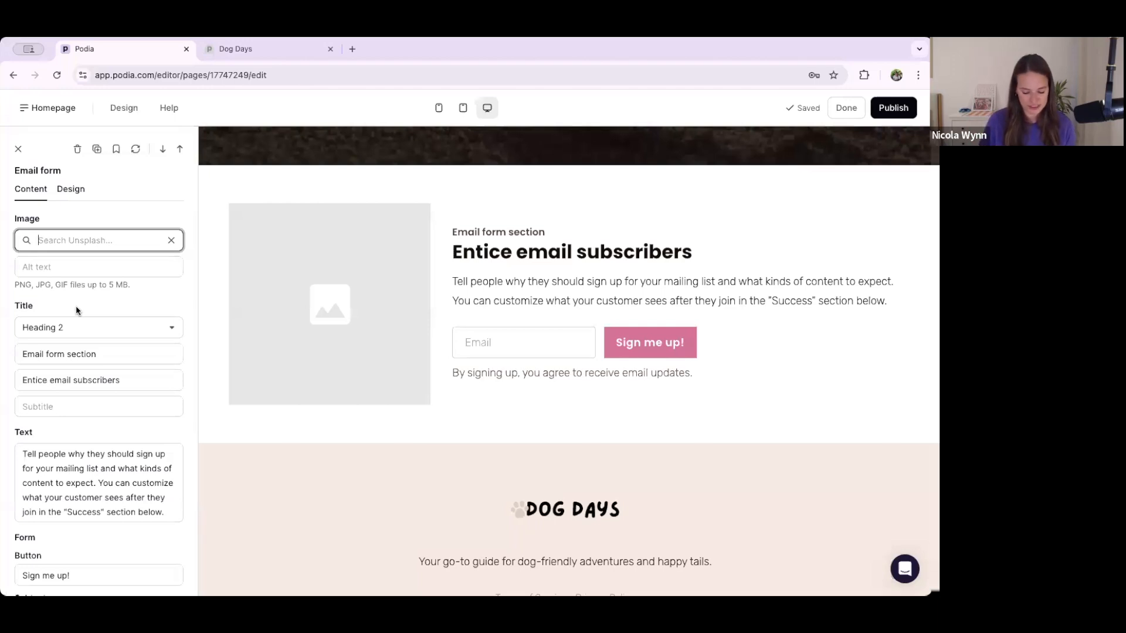
text(dog hike)
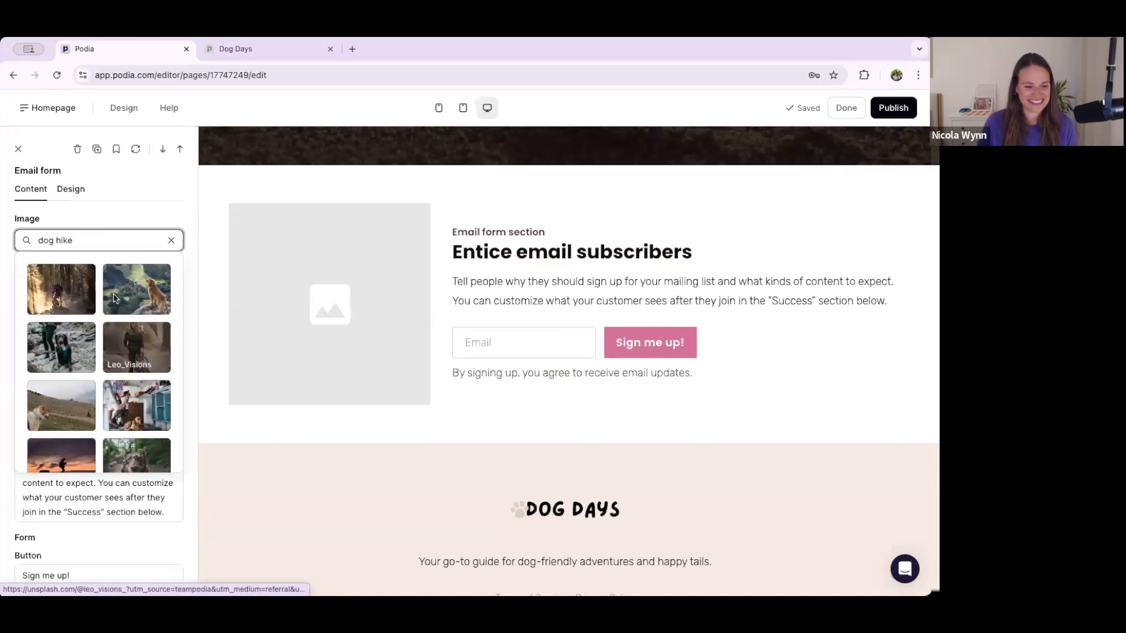
scroll(64, 364, down, 3)
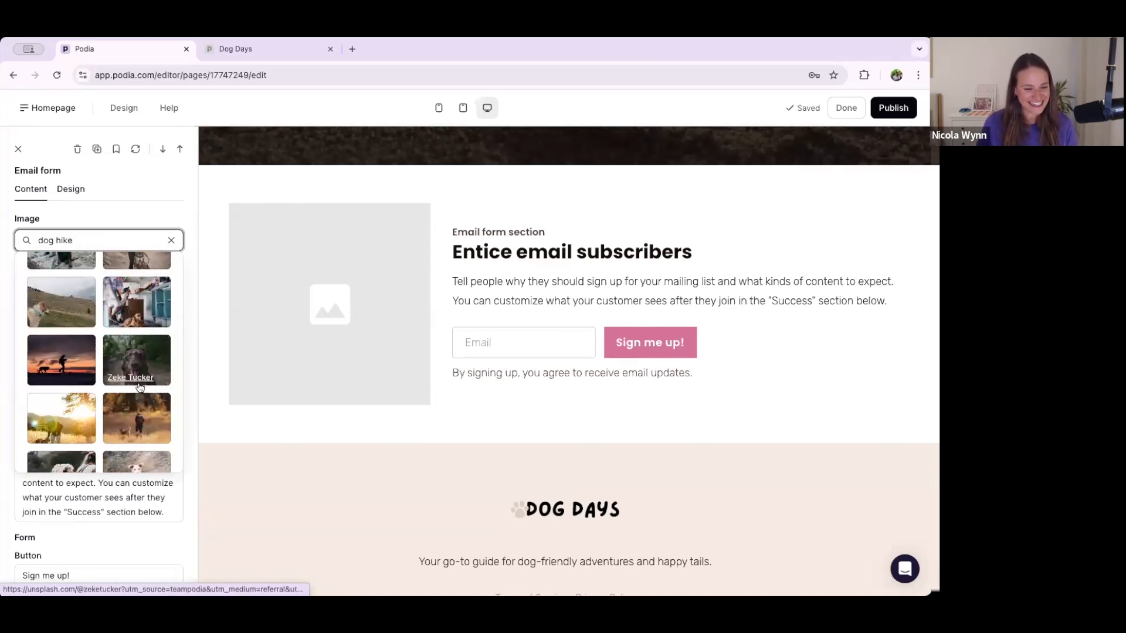
scroll(67, 415, down, 2)
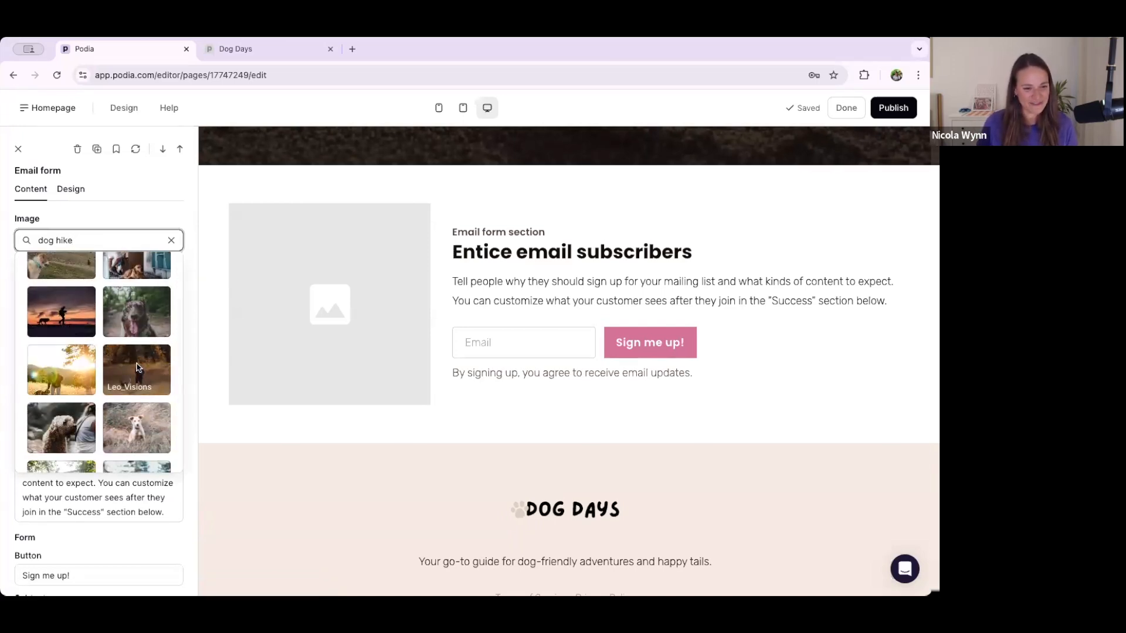
click(136, 367)
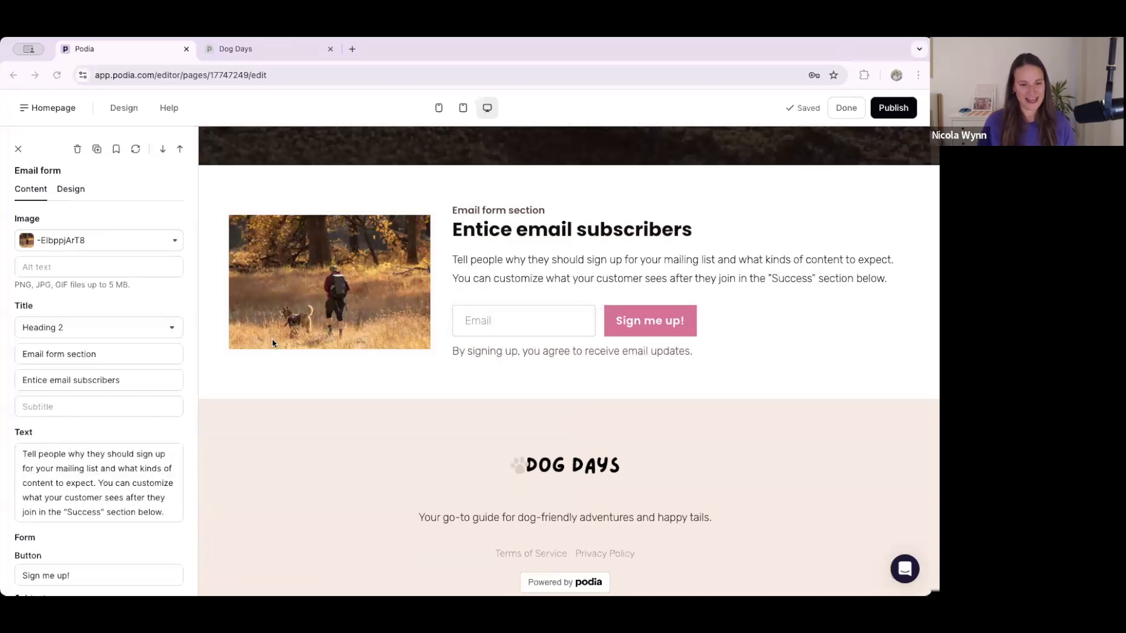
Clear the email form's pretitle and set its title to "Great weekends start with wagging tails".
triple_click(74, 353)
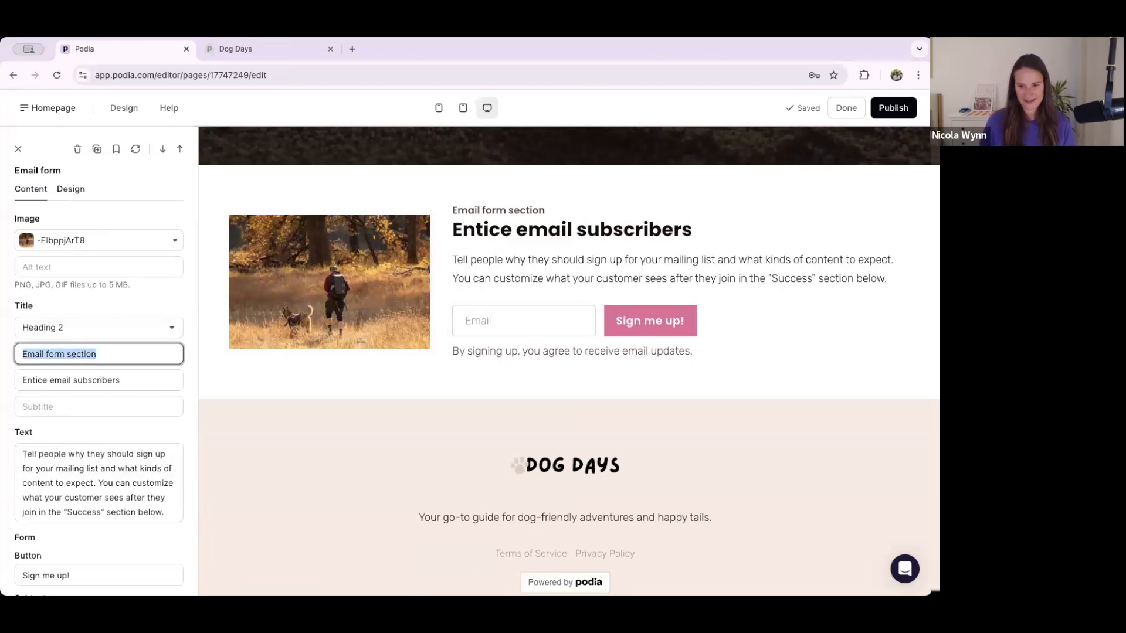
key(BackSpace)
triple_click(70, 381)
text(Great weekends start with wagging tails)
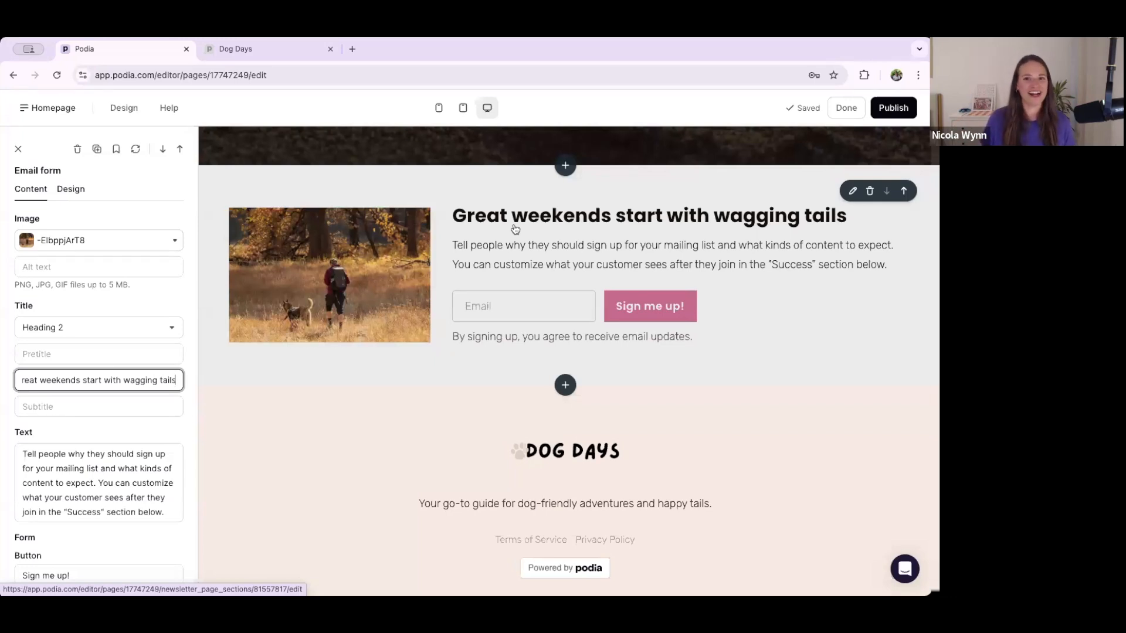
Replace the text with "Join The Weekly Wag for dog-friendly travel tips, gear picks, and adventure ideas delivered to your inbox every Friday.", italicizing the newsletter name.
key(super+Tab)
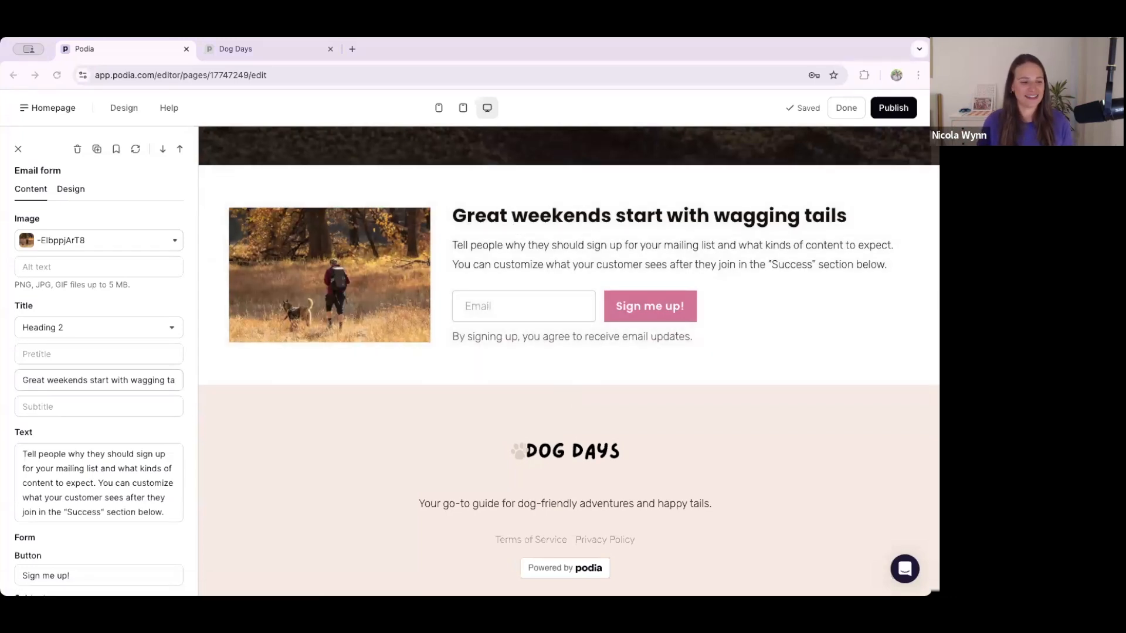
key(super+Tab)
triple_click(138, 464)
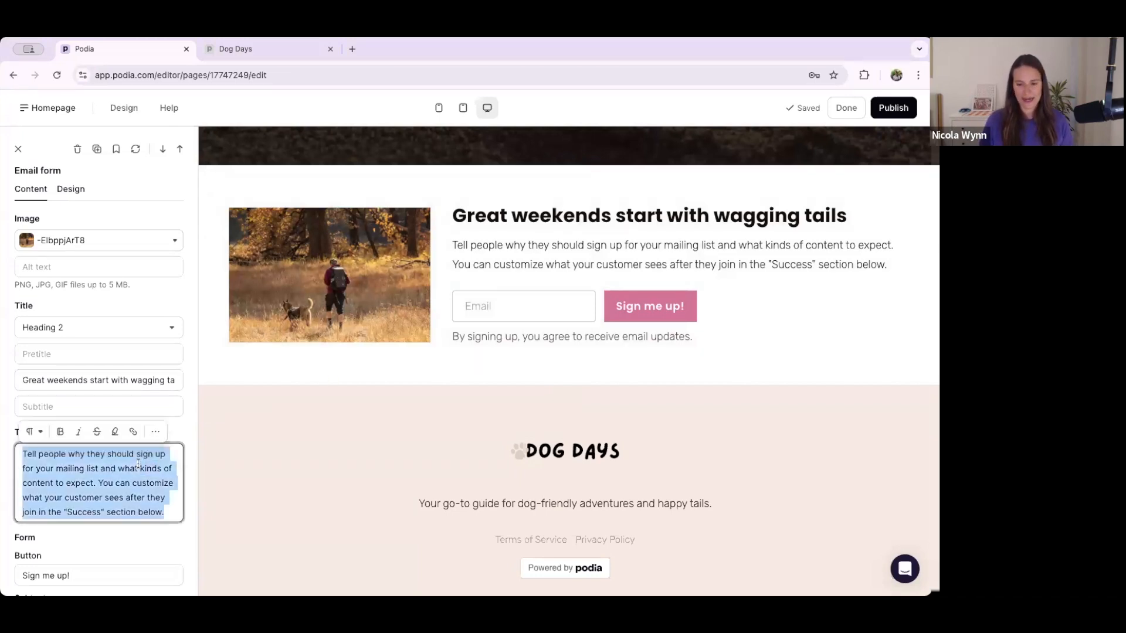
key(BackSpace)
text(Join The Weekly Wag for dog-friendly travel tips, gear picks, and adventure ideas delivered to your inbox every Friday.)
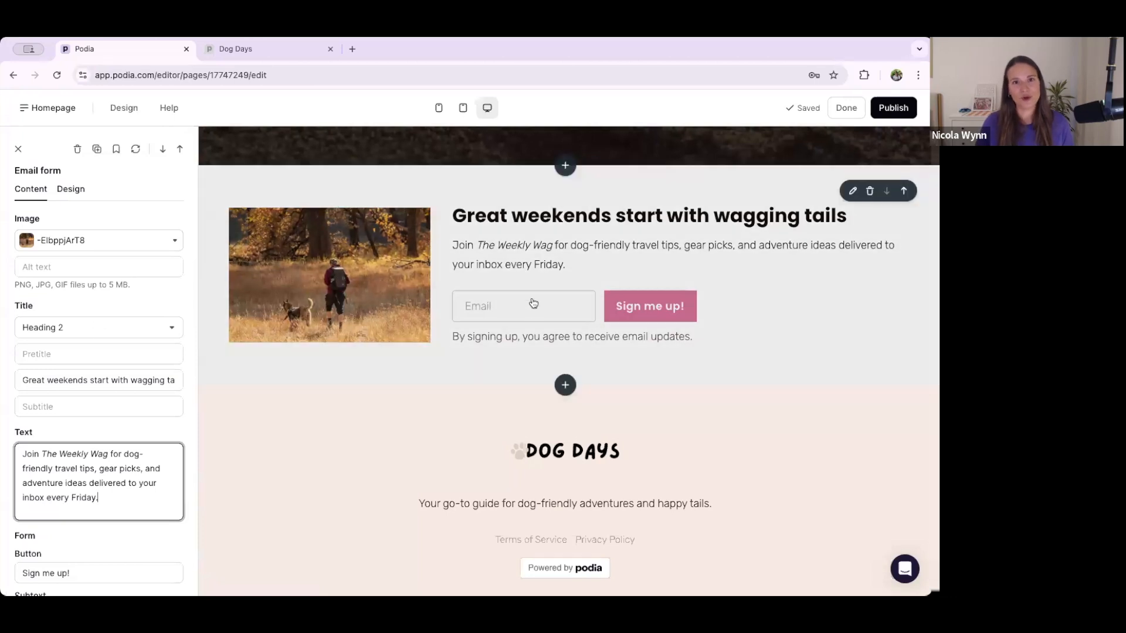
Review the form's button label and subtext, and set the success message to "Thanks for subscribing! Check your inbox to confirm your subscription.".
scroll(117, 380, down, 4)
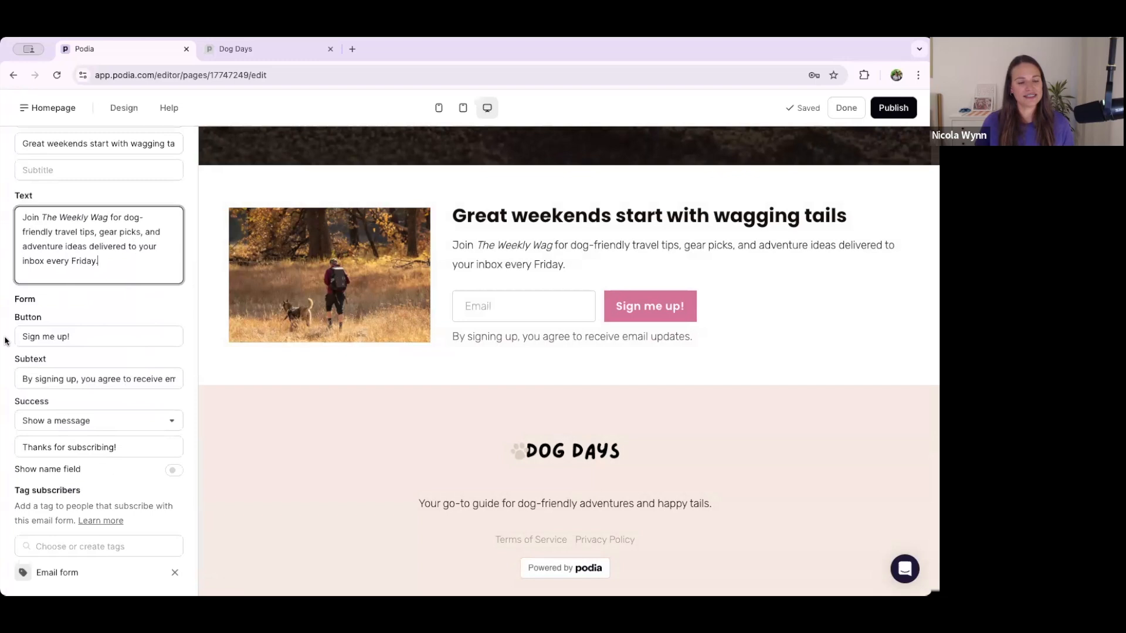
drag(22, 339, 78, 339)
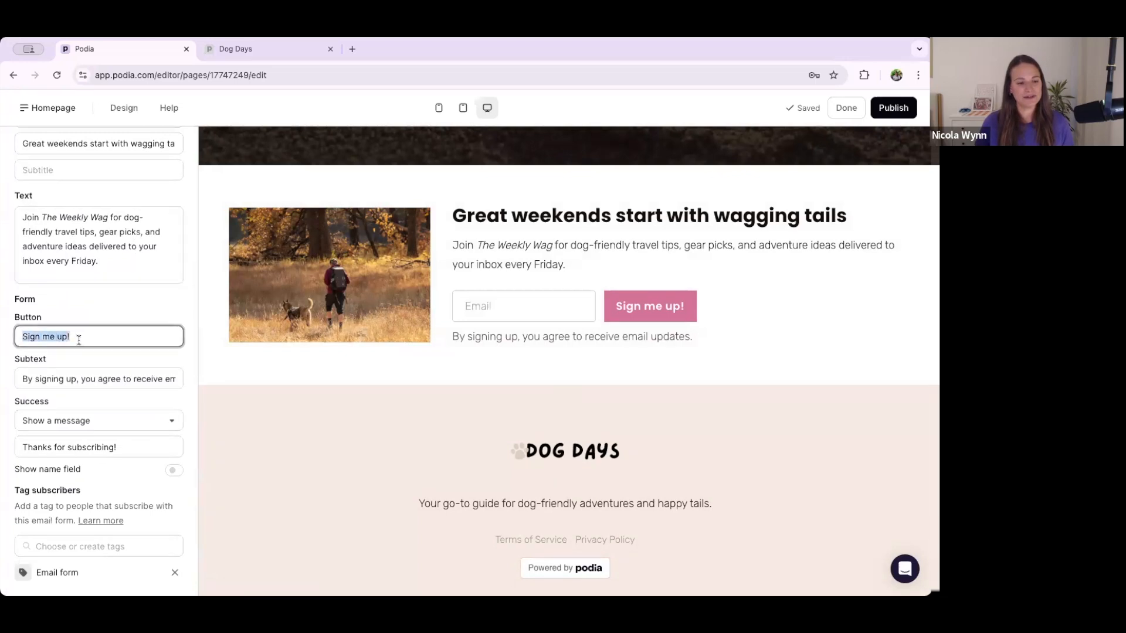
triple_click(23, 380)
drag(149, 383, 179, 382)
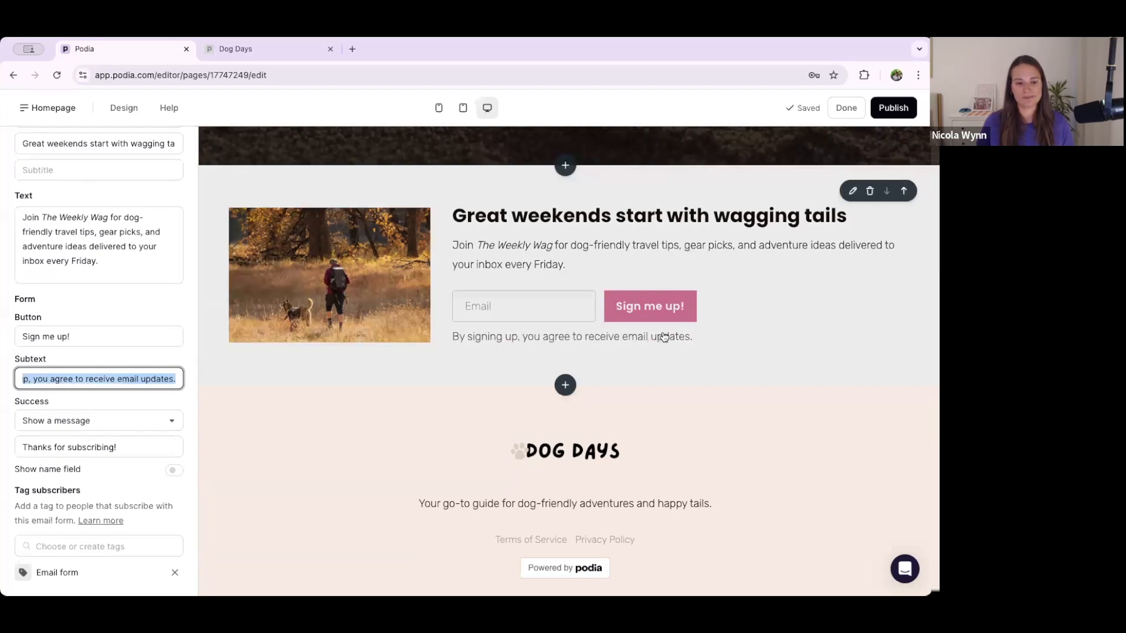
click(110, 396)
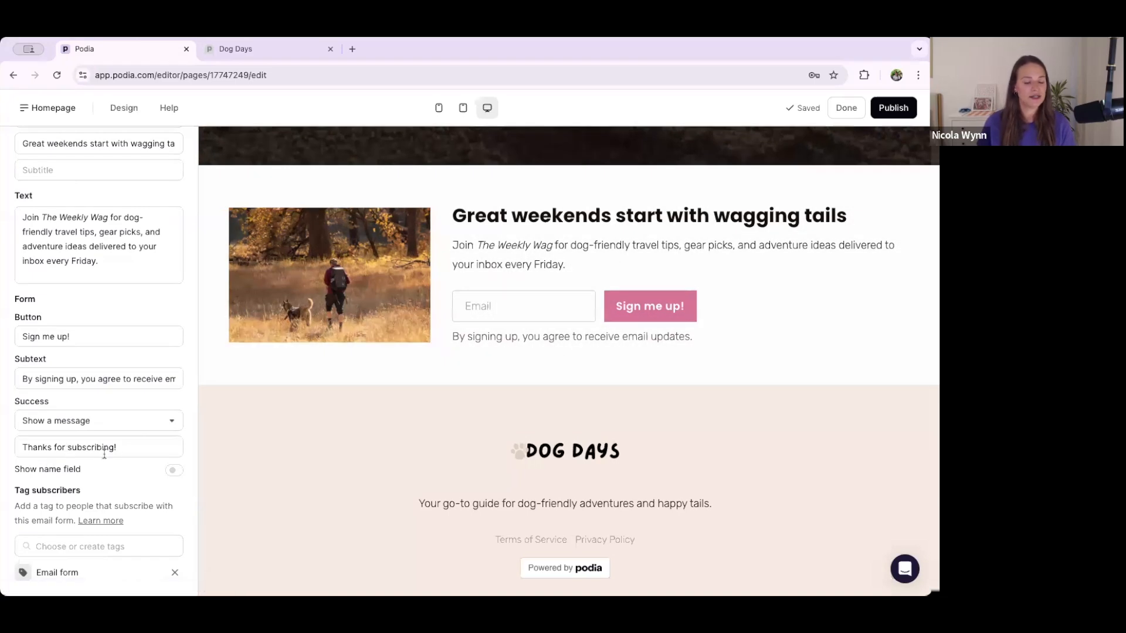
click(150, 451)
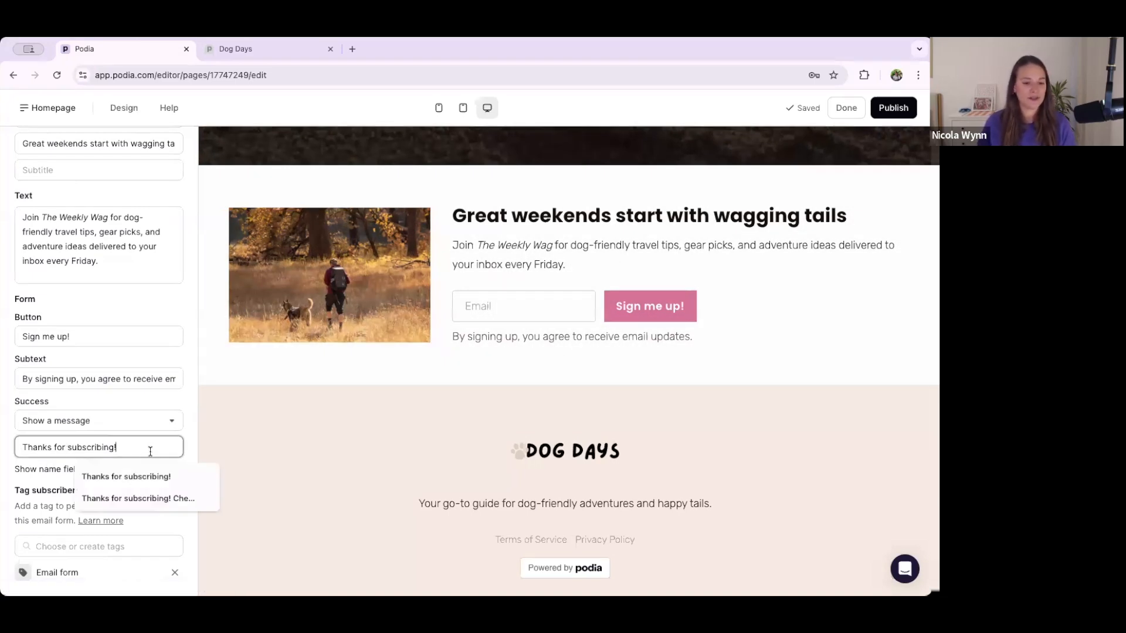
click(151, 498)
scroll(41, 447, right, 2)
scroll(41, 447, left, 1)
scroll(47, 447, right, 2)
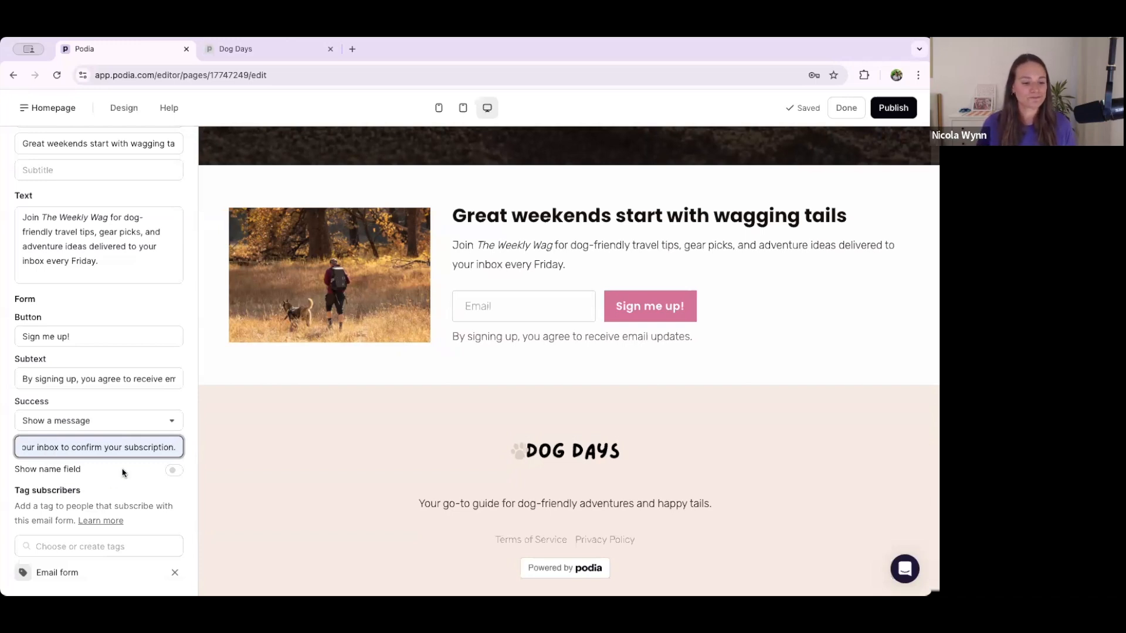
Check the success action options, keep "Show a message", and turn on the form's name field.
click(95, 421)
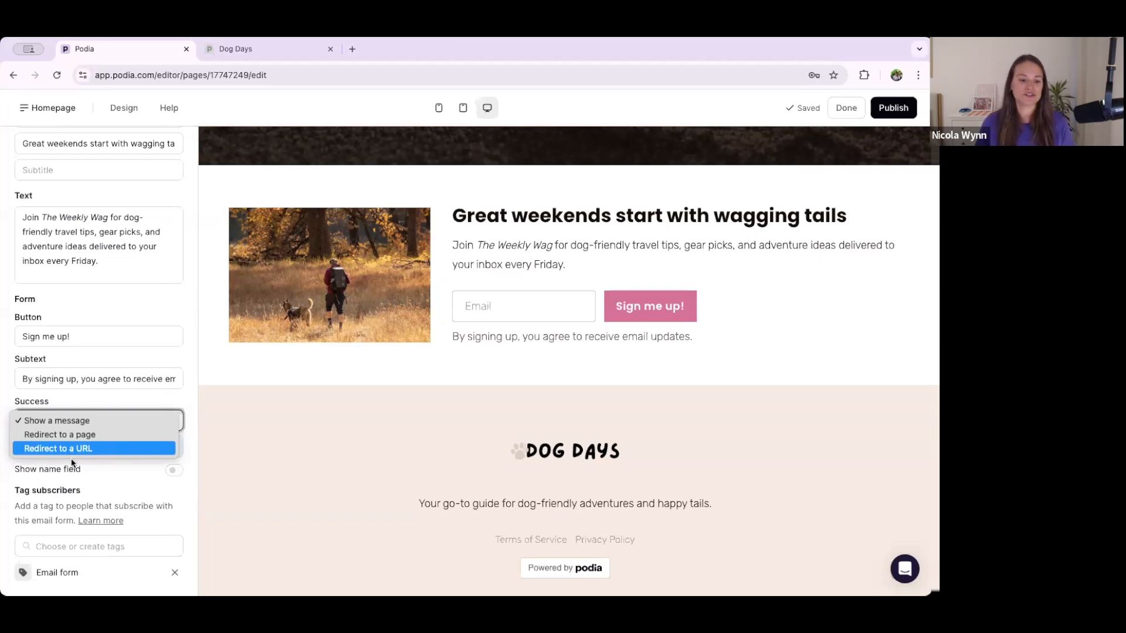
click(61, 422)
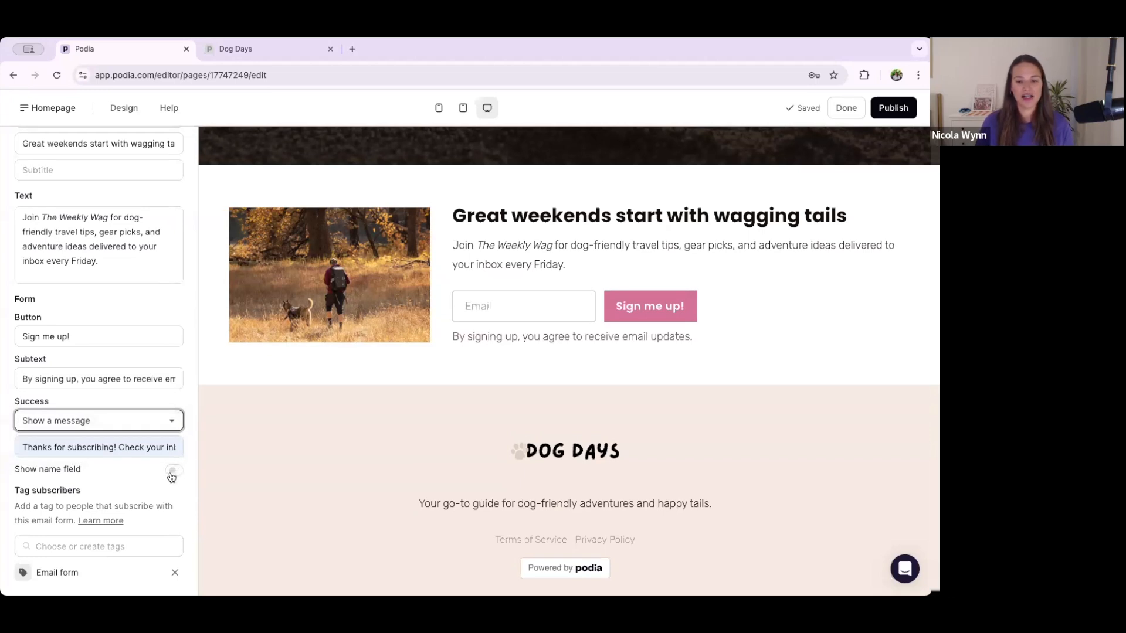
click(171, 473)
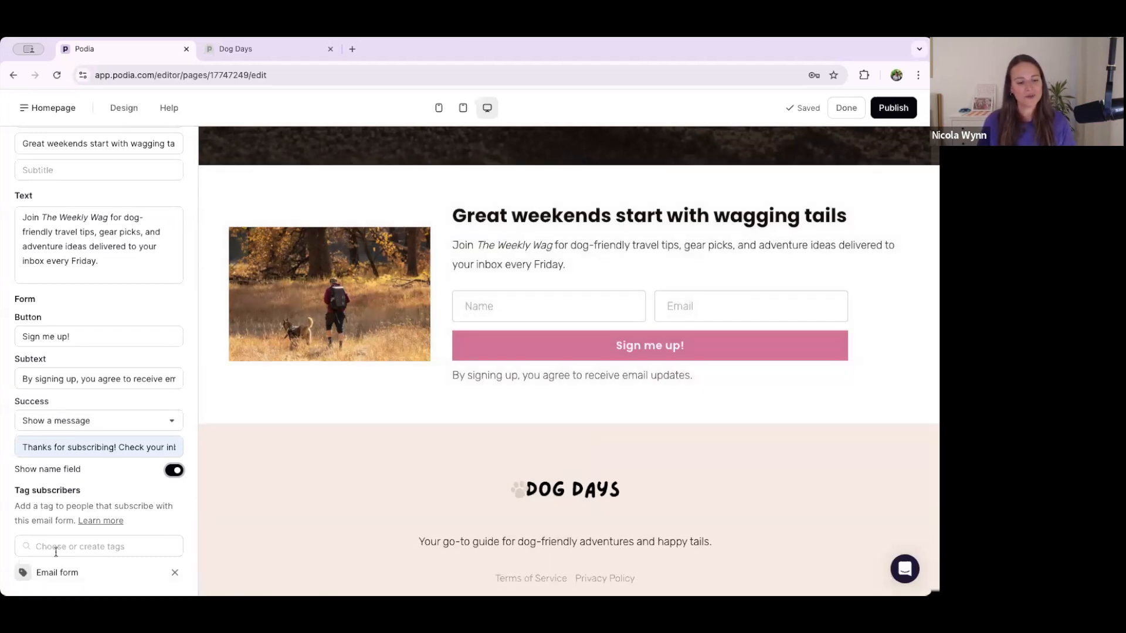
Create a new subscriber tag named "Homepage" and add it to the email form beside the "Email form" tag.
drag(11, 493, 103, 496)
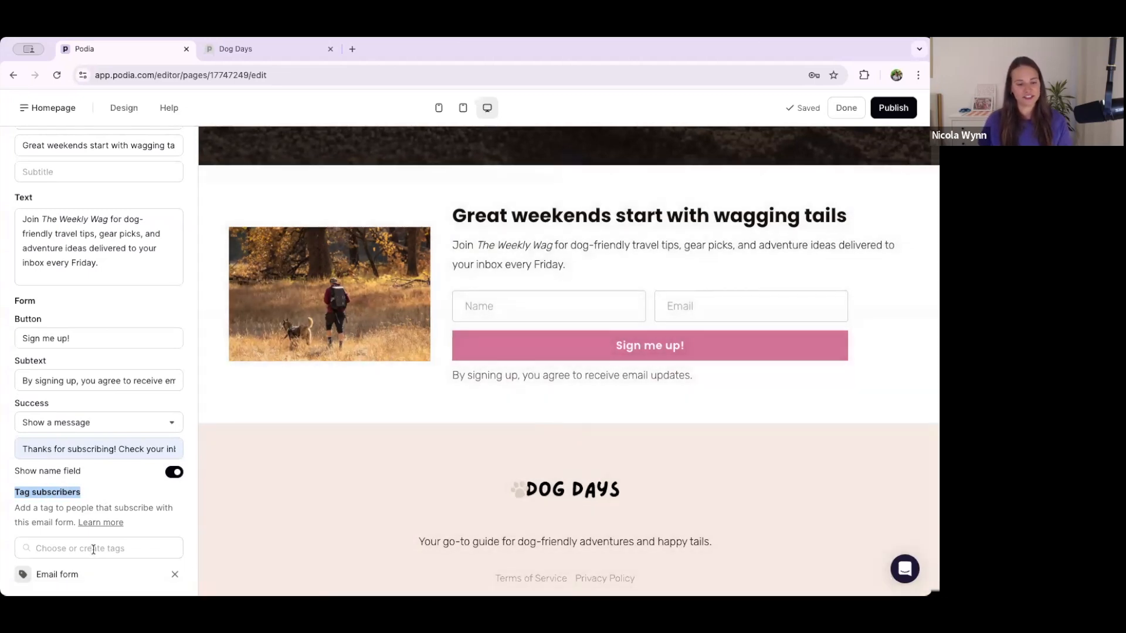
click(93, 550)
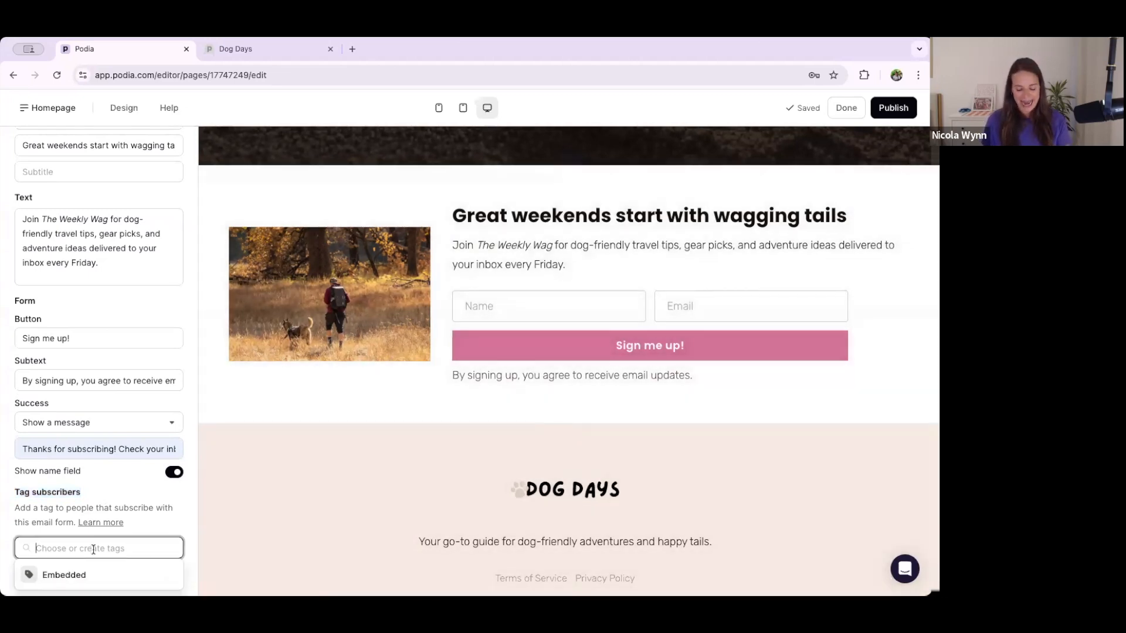
text(Homepage)
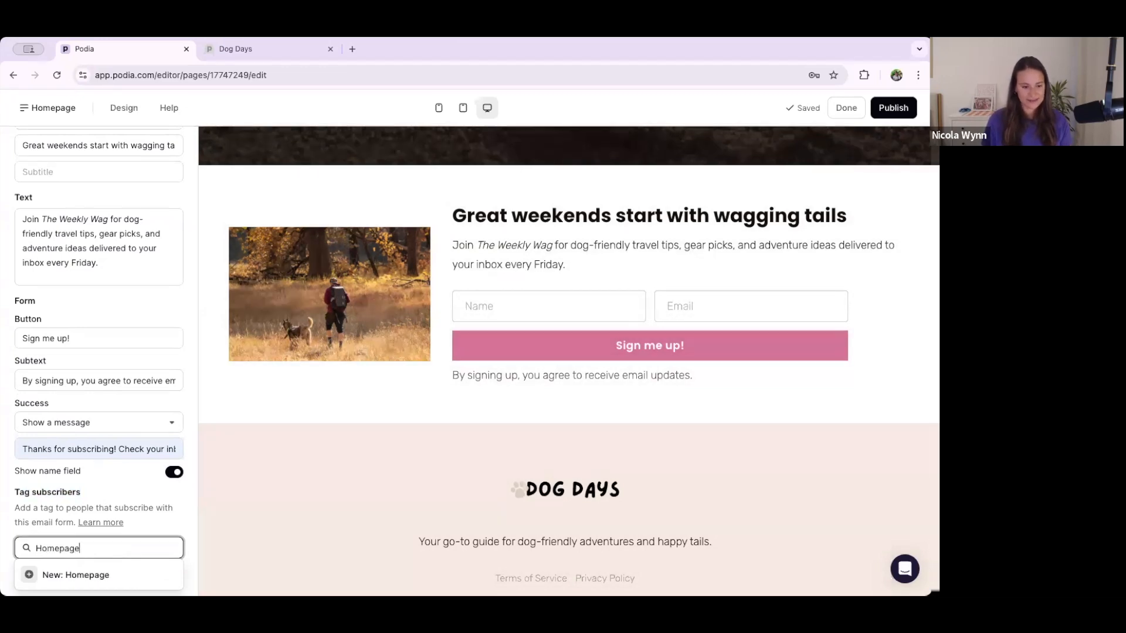
click(96, 572)
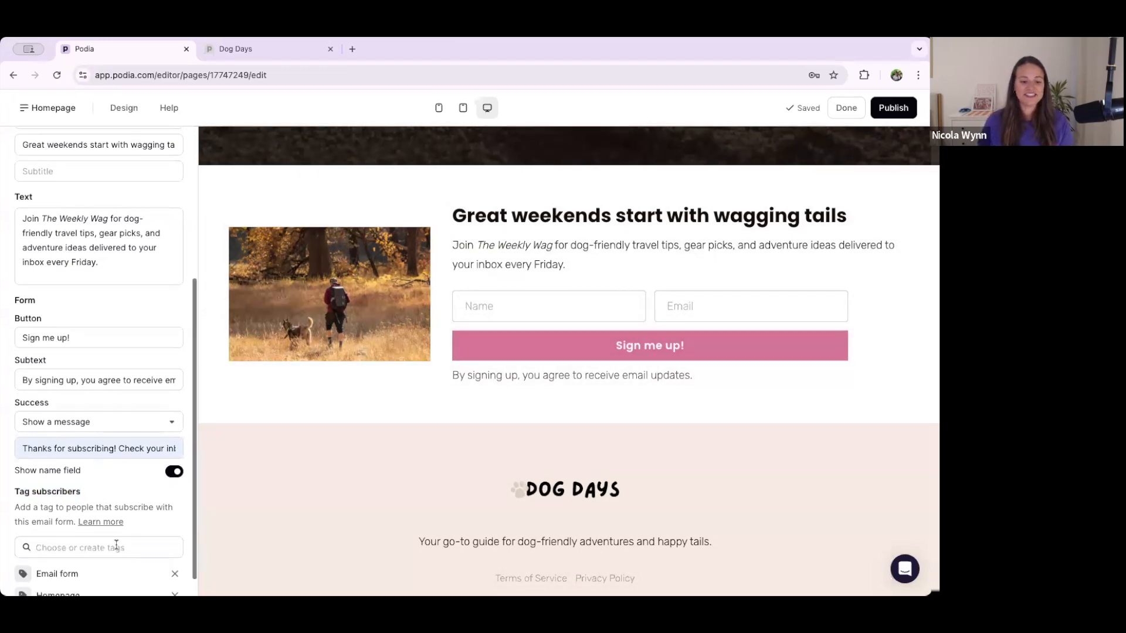
scroll(116, 545, down, 1)
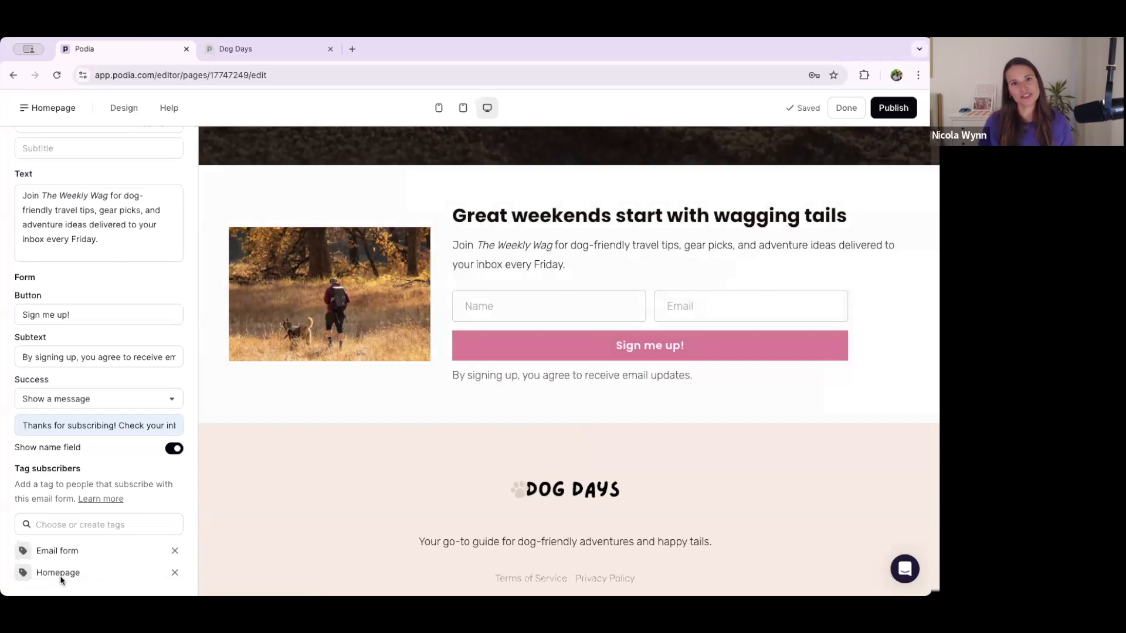
Set the email form image's aspect ratio to Square in the section's design settings.
scroll(107, 462, up, 5)
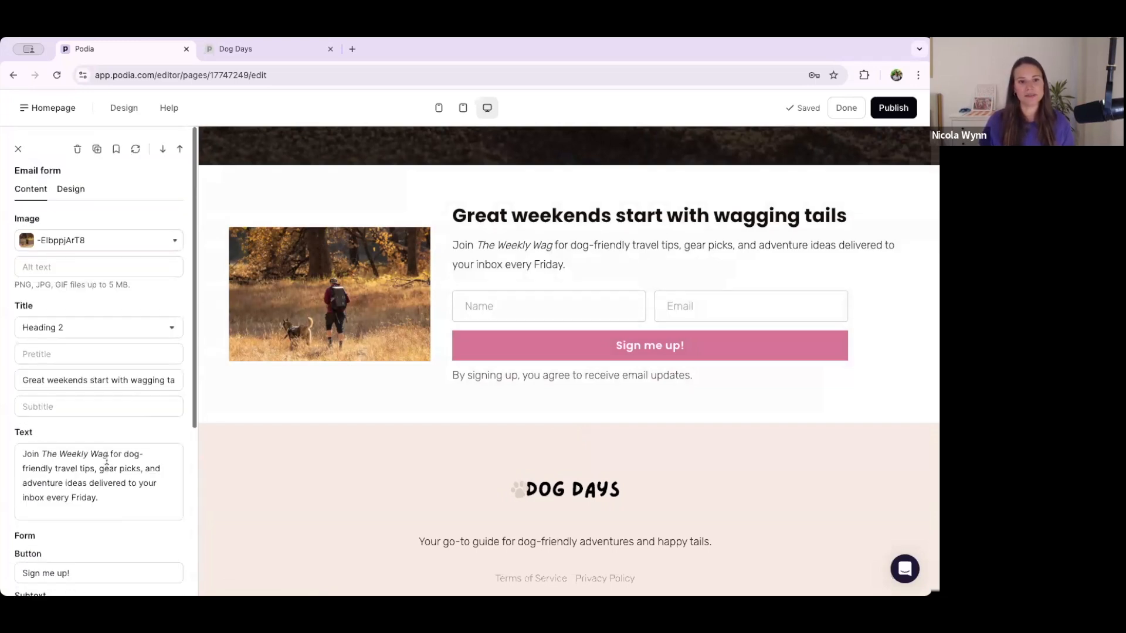
click(74, 194)
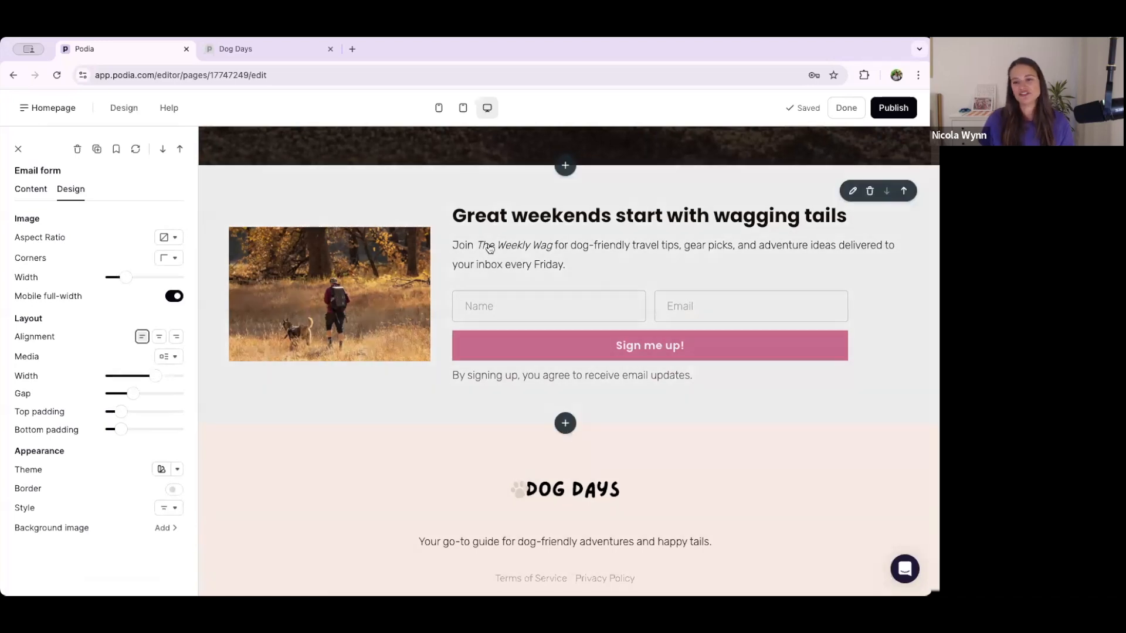
click(170, 238)
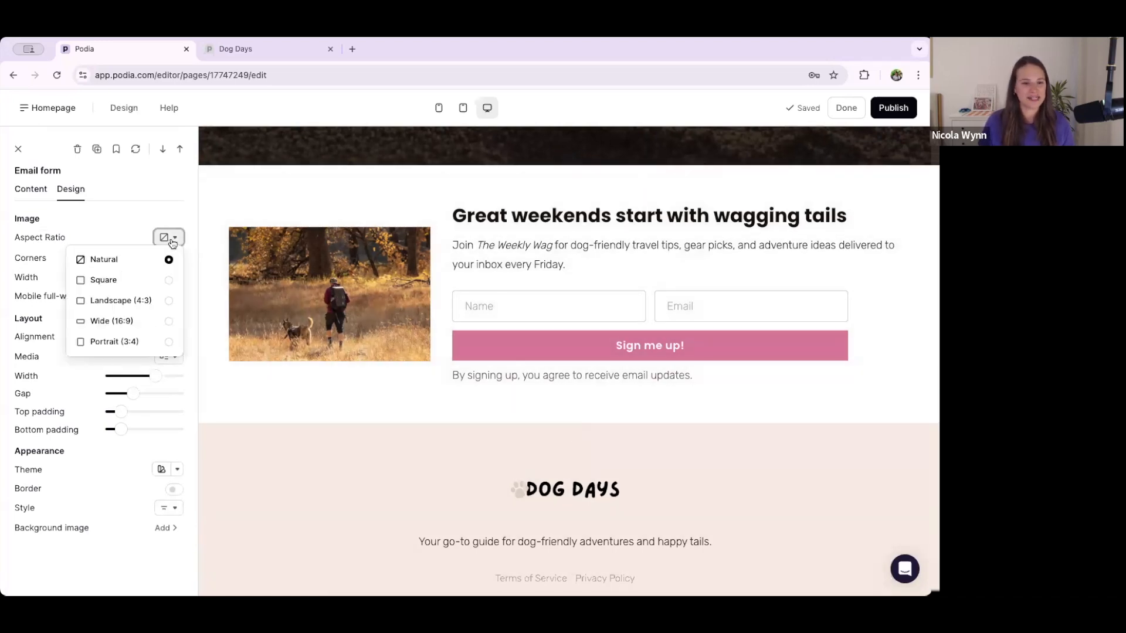
click(168, 284)
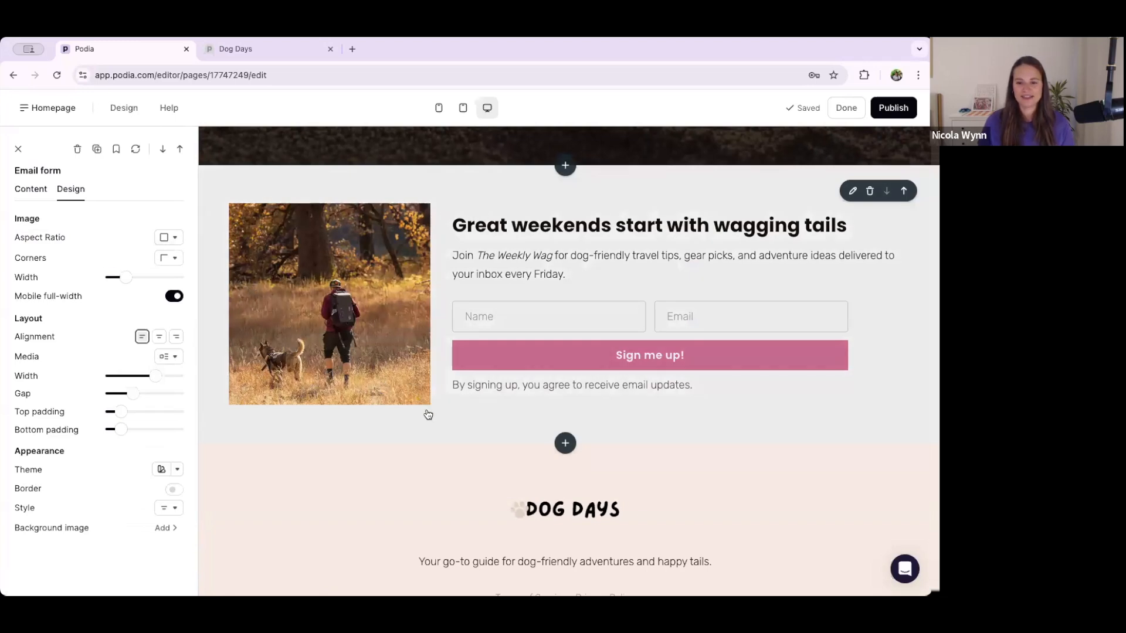
scroll(481, 415, up, 1)
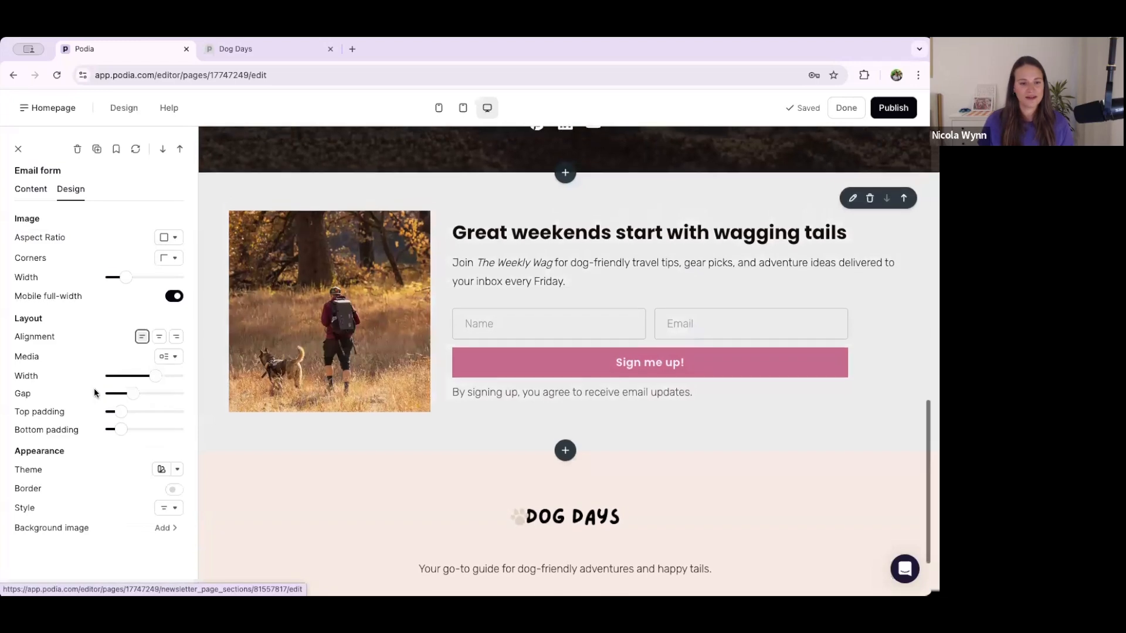
Apply the Soft theme to the email form section and compare it with the About section above and the footer below.
click(165, 476)
click(164, 475)
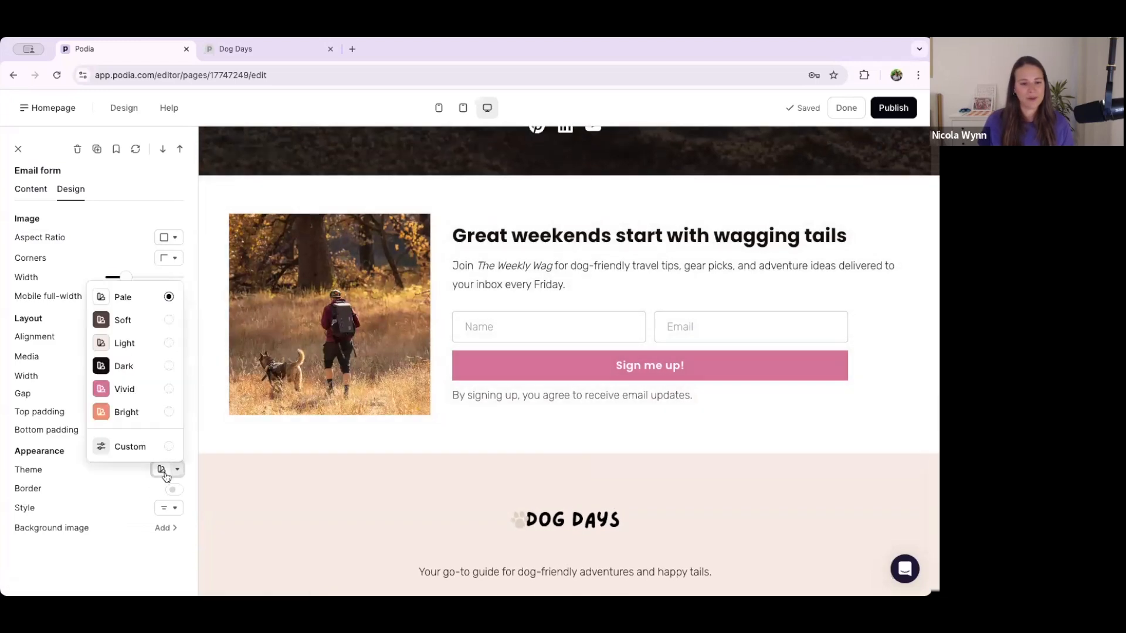
click(117, 322)
scroll(402, 490, up, 4)
scroll(402, 490, up, 2)
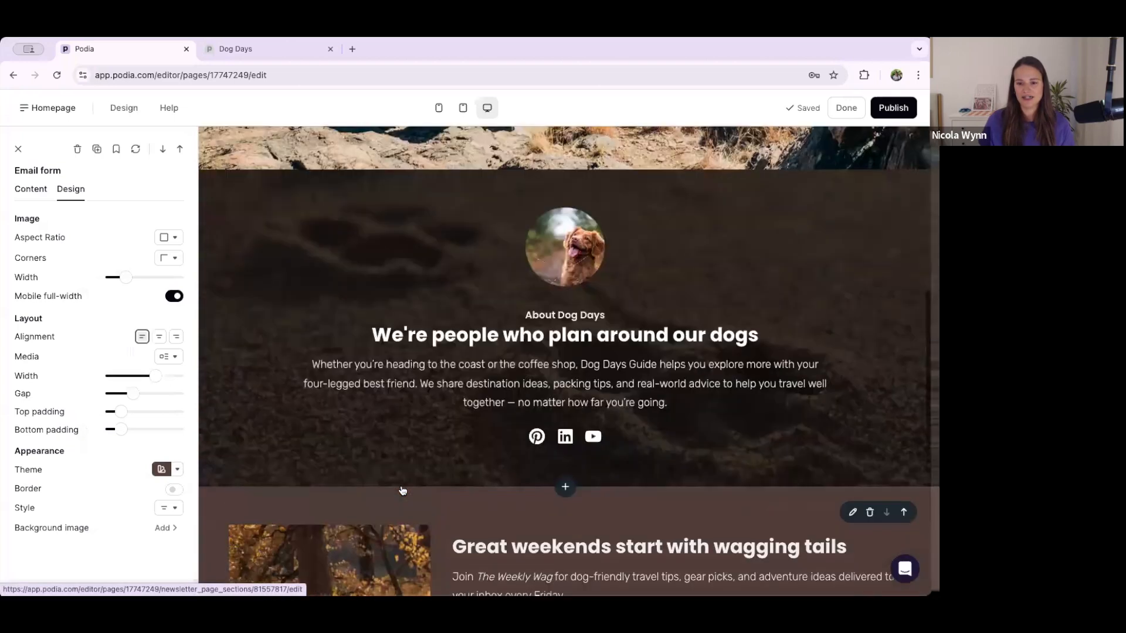
scroll(402, 490, down, 6)
scroll(620, 403, up, 1)
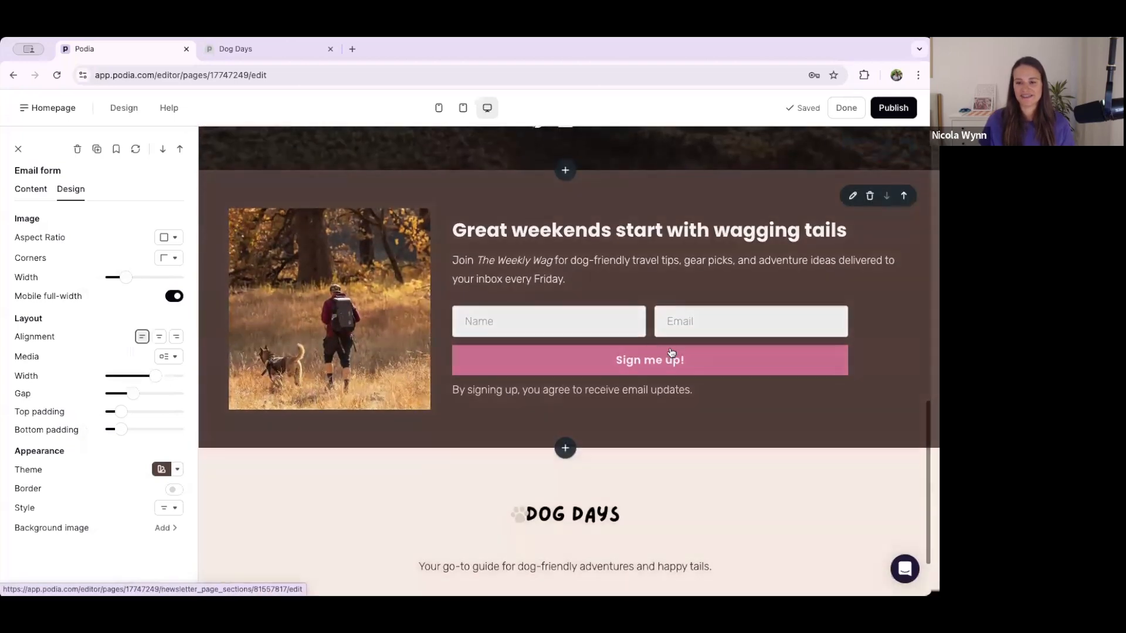
scroll(435, 435, up, 8)
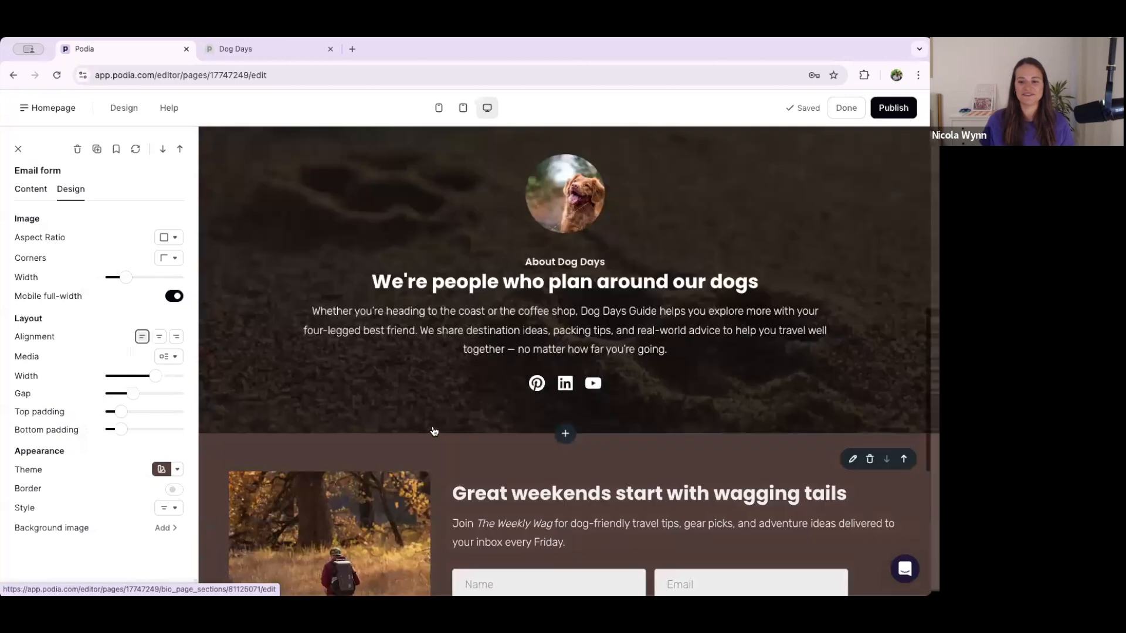
scroll(306, 305, down, 9)
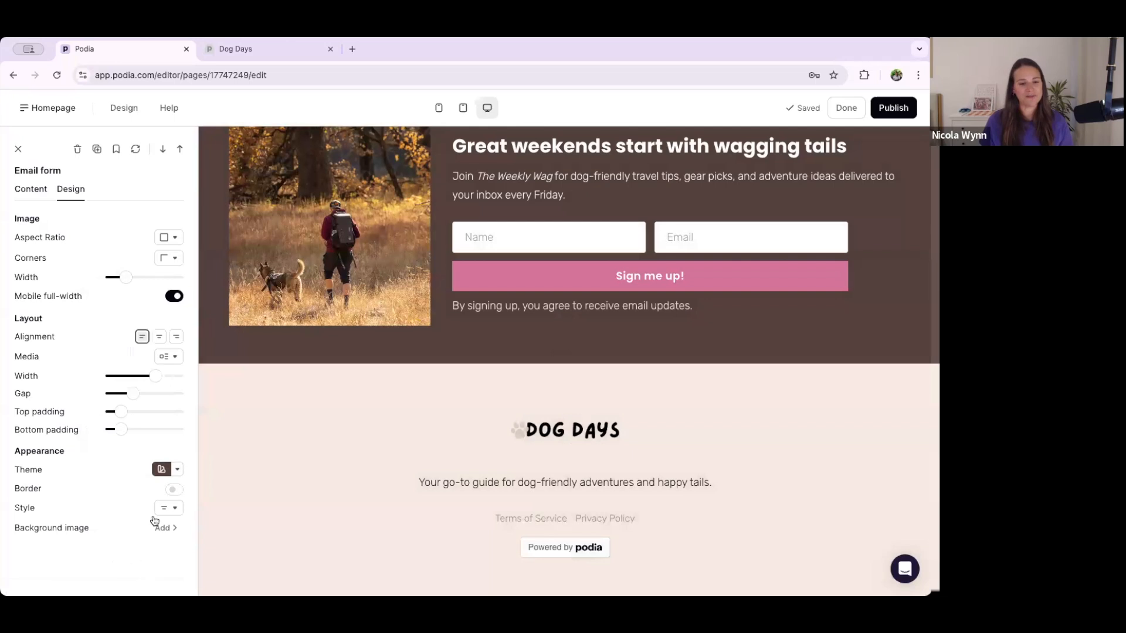
Publish the updated homepage with its new email form and open the live Dog Days site.
scroll(493, 466, up, 3)
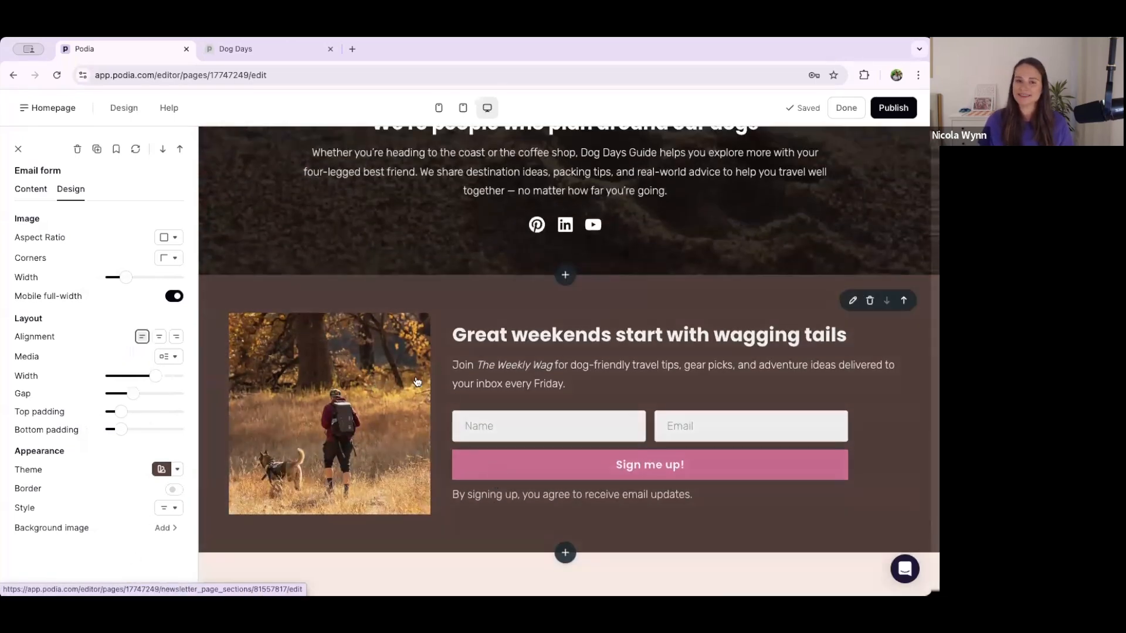
scroll(416, 381, up, 10)
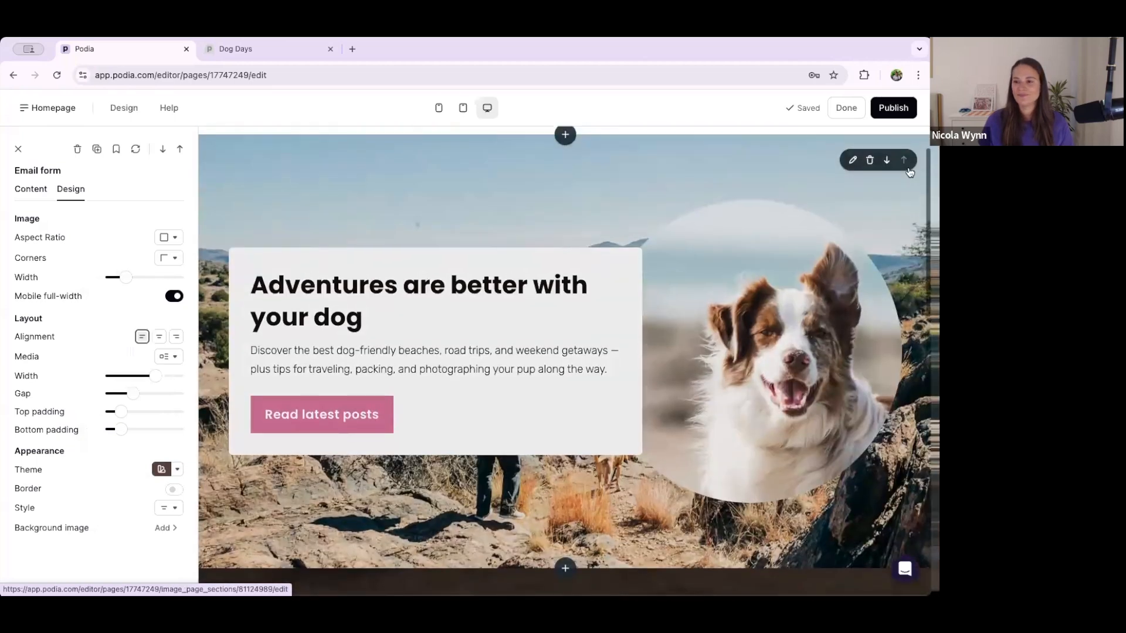
scroll(909, 172, up, 1)
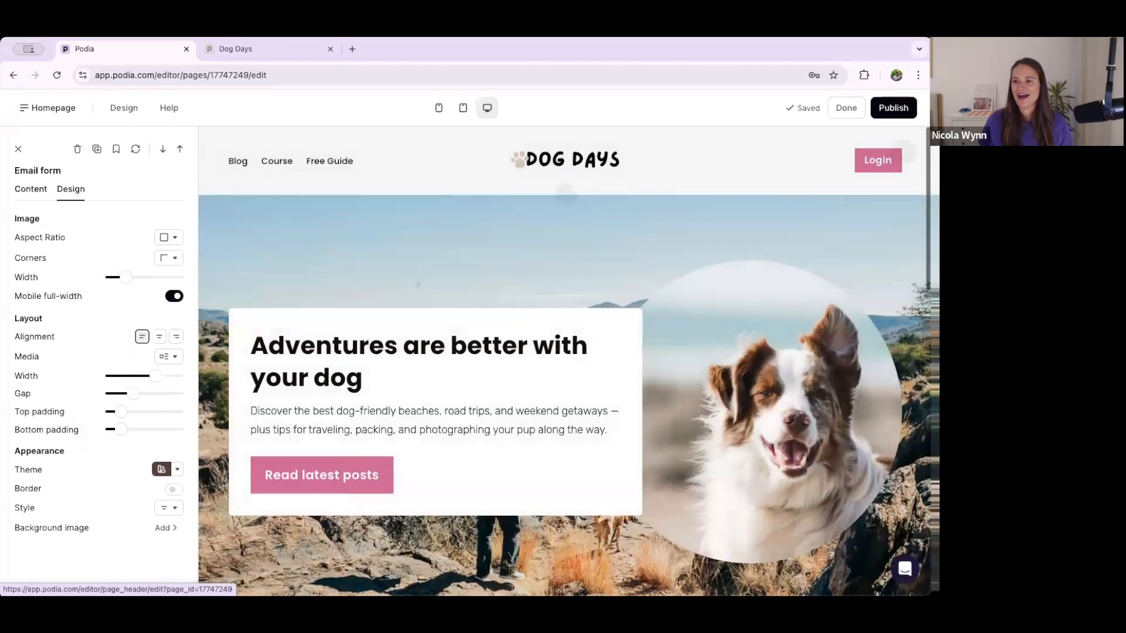
click(896, 115)
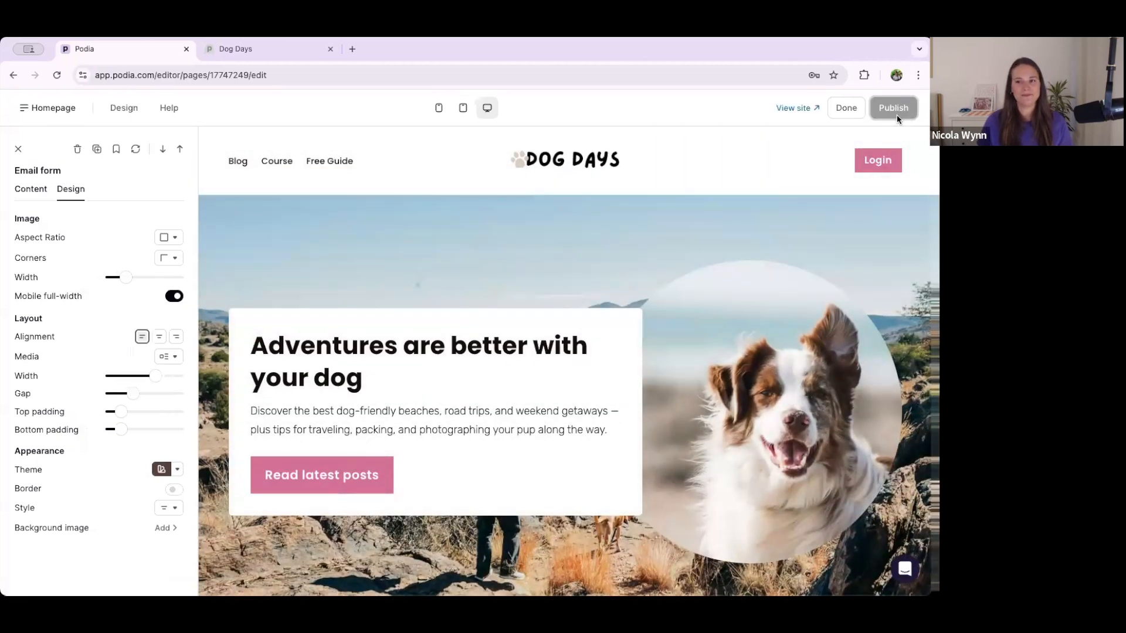
click(802, 110)
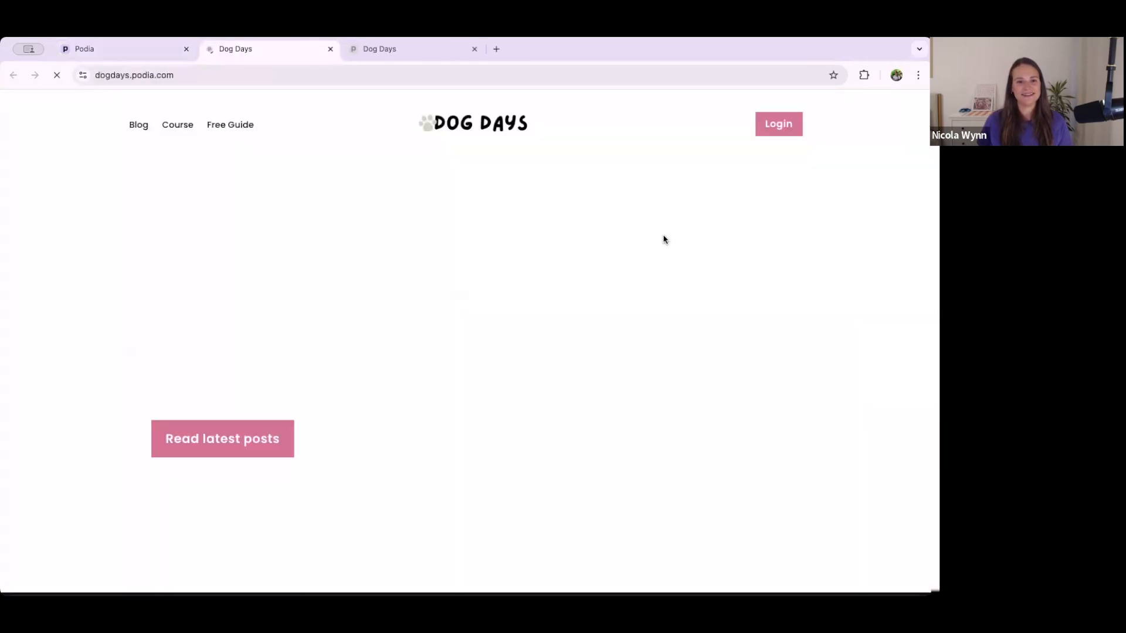
Test the live homepage's email form by entering the subscriber's first name and email address and signing up.
scroll(662, 238, down, 5)
scroll(660, 238, down, 8)
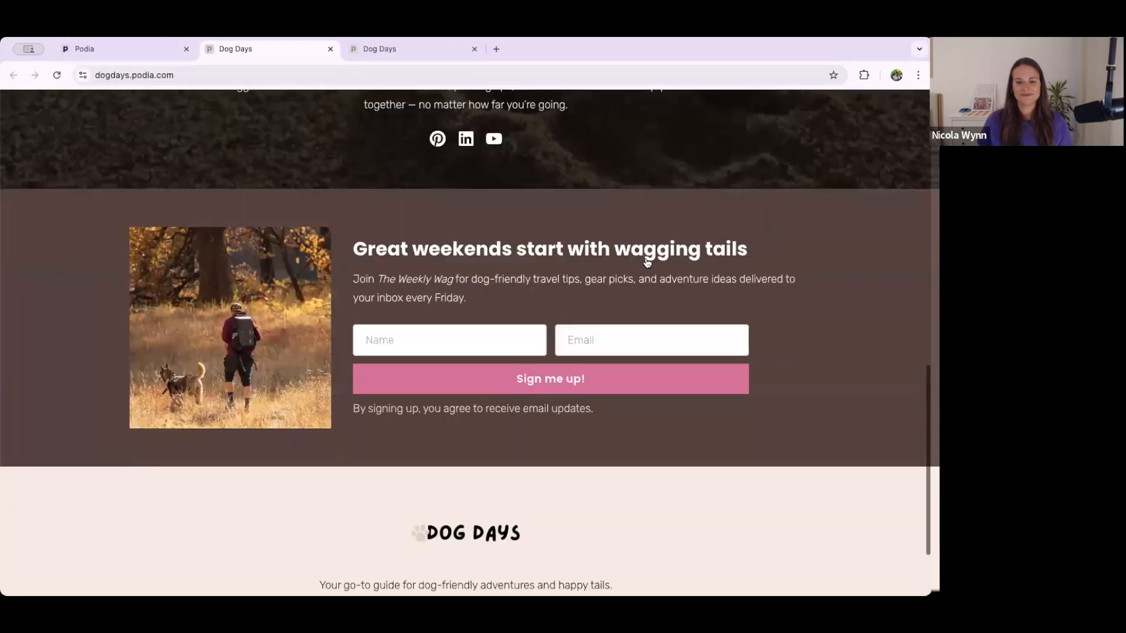
click(401, 239)
text(Nicola)
key(Tab)
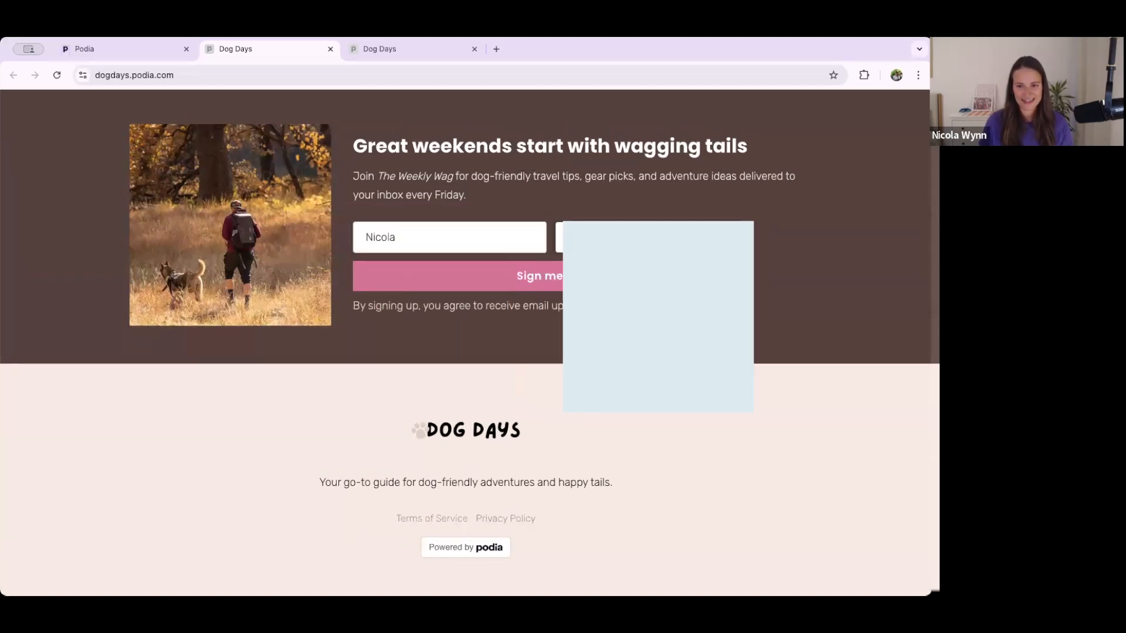
click(551, 283)
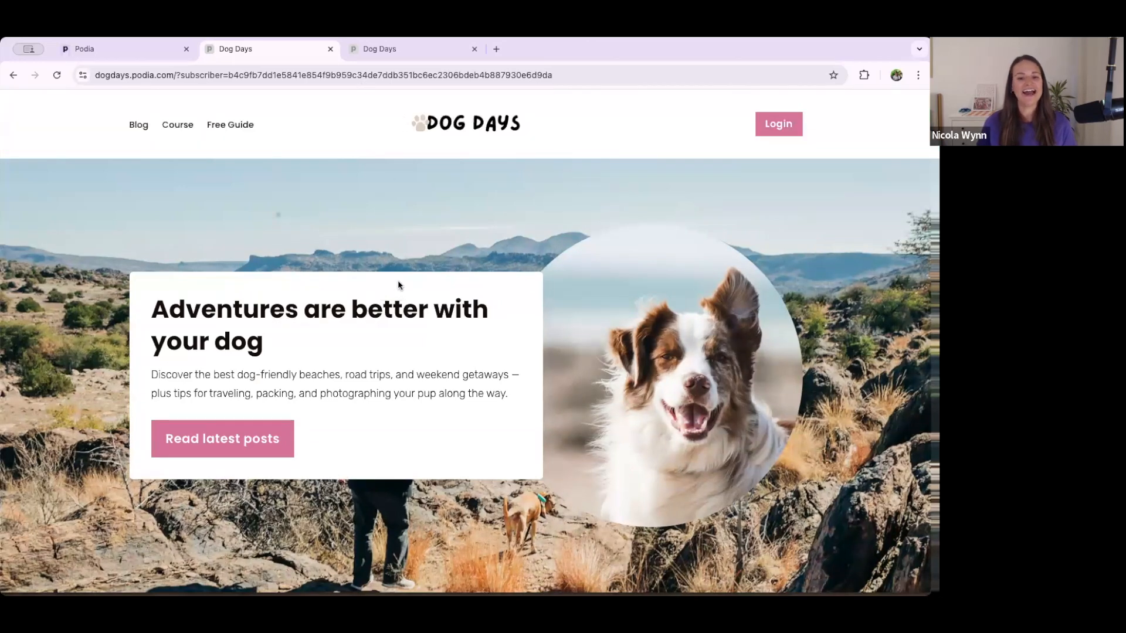
scroll(398, 281, down, 3)
scroll(334, 228, up, 3)
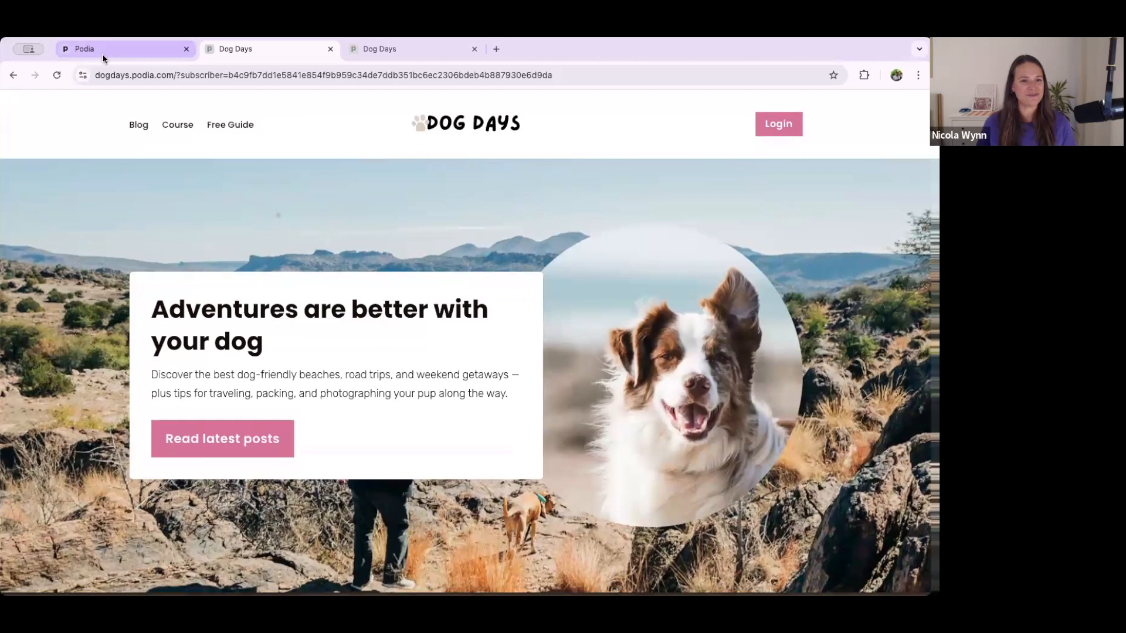
Return to Podia, close the homepage editor, and filter the audience to people tagged with "Homepage".
click(103, 56)
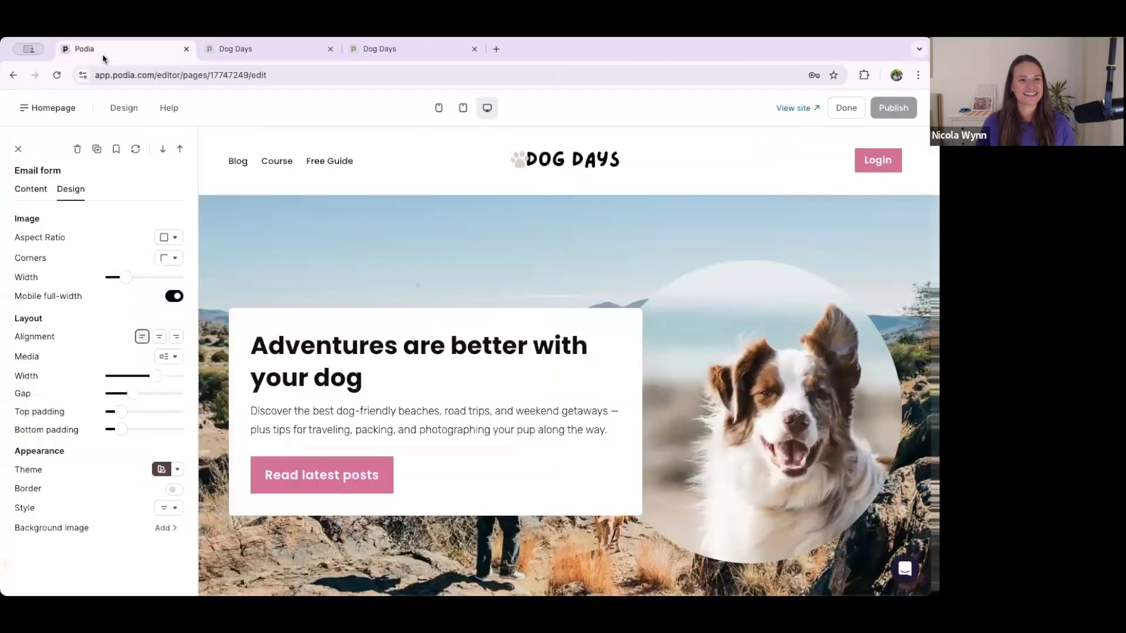
click(839, 111)
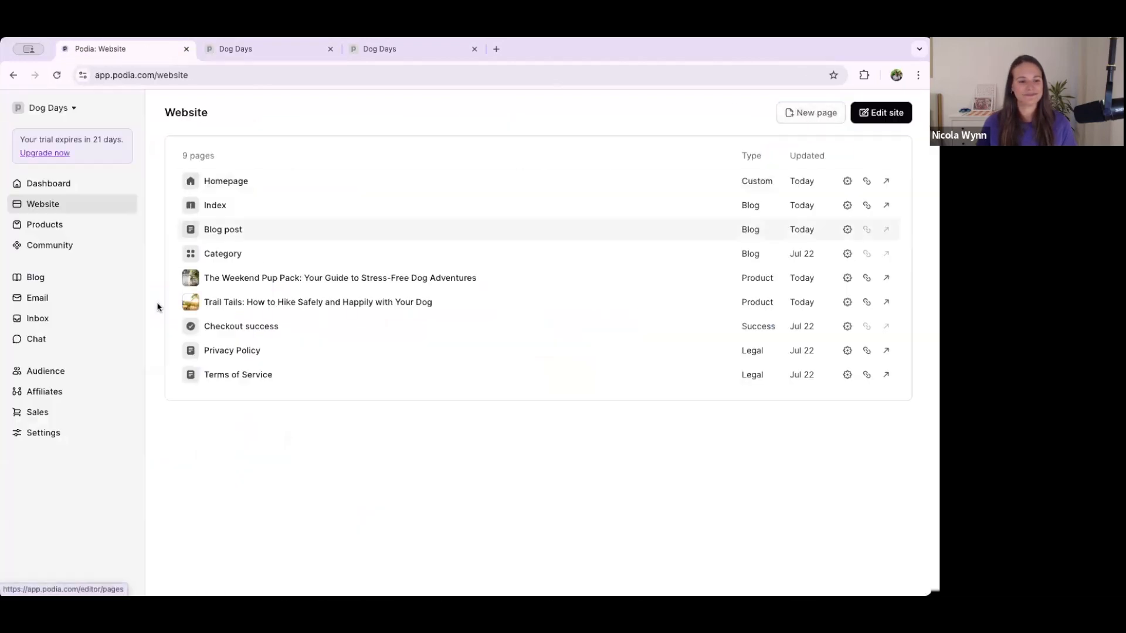
click(38, 373)
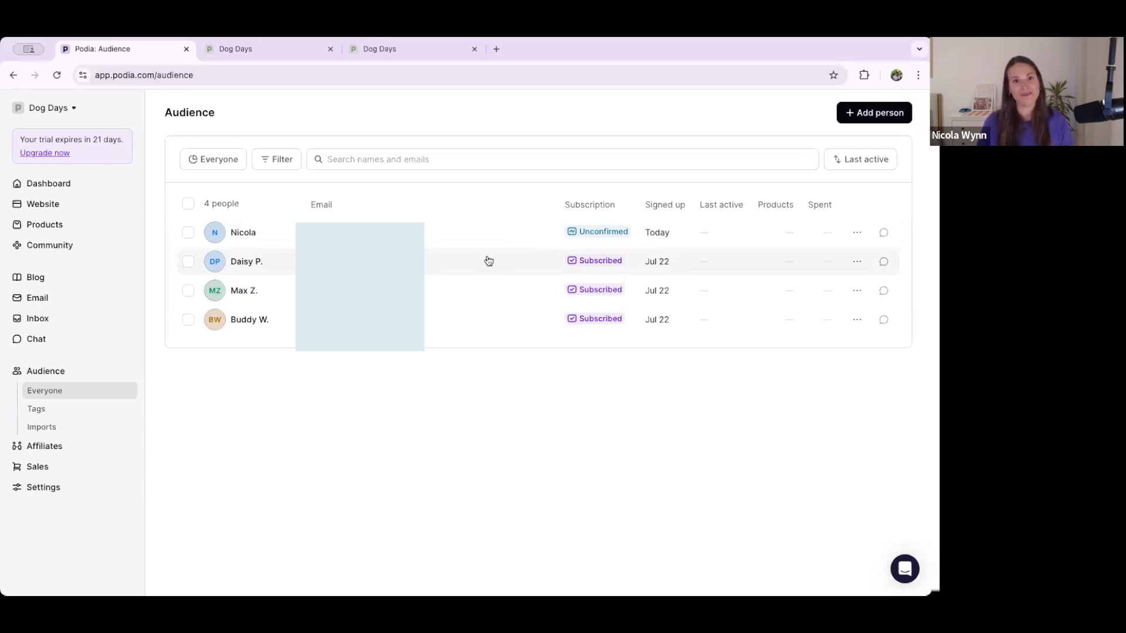
click(282, 160)
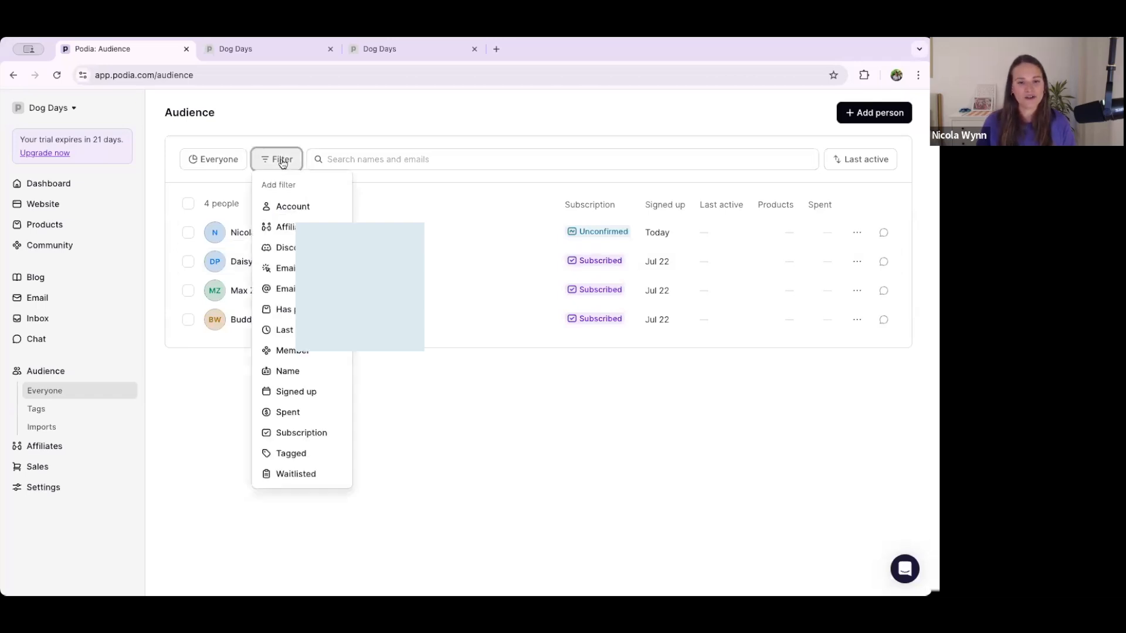
click(293, 453)
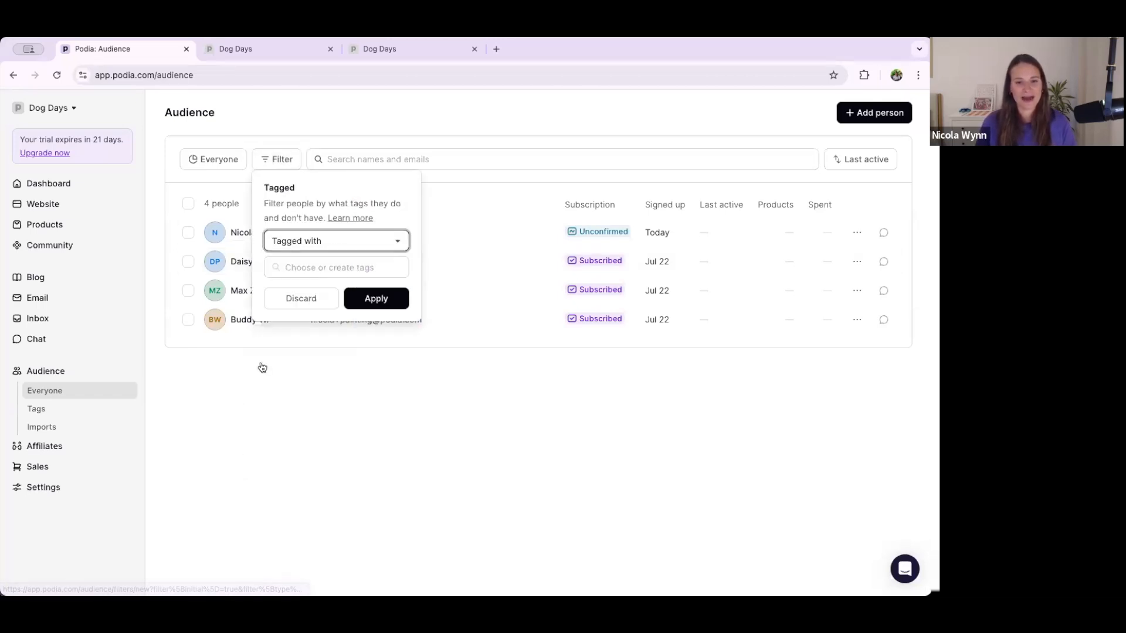
click(282, 263)
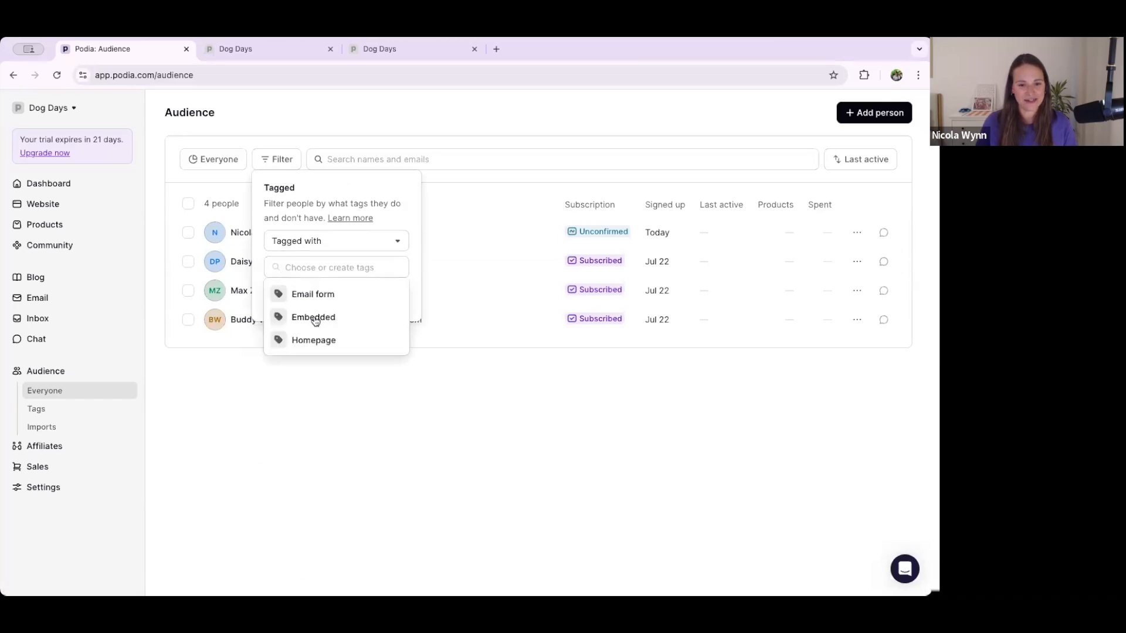
click(319, 339)
click(364, 299)
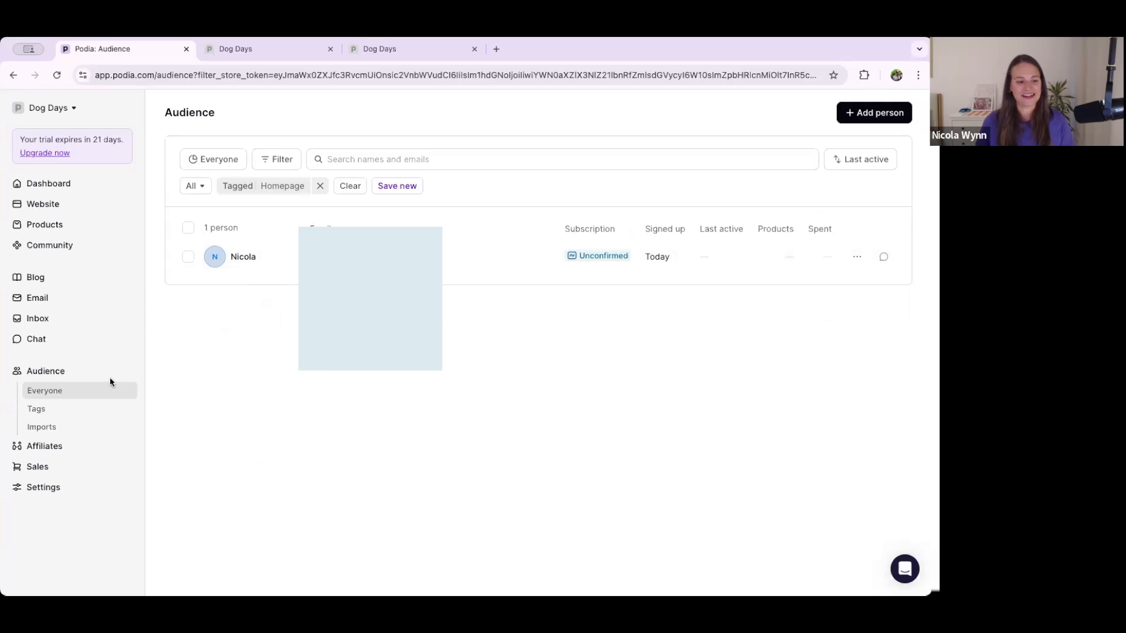
Look through the site's page list, the live blog index, and the post "The 7 Best Dog-Friendly Beaches to Visit with Your Pup".
click(42, 207)
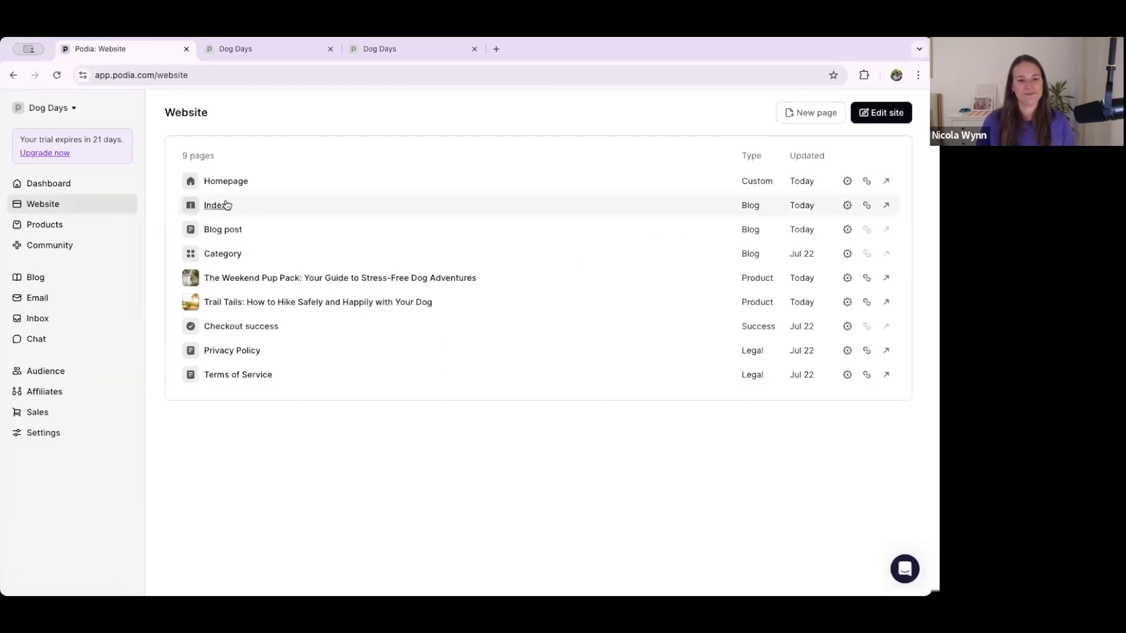
click(259, 47)
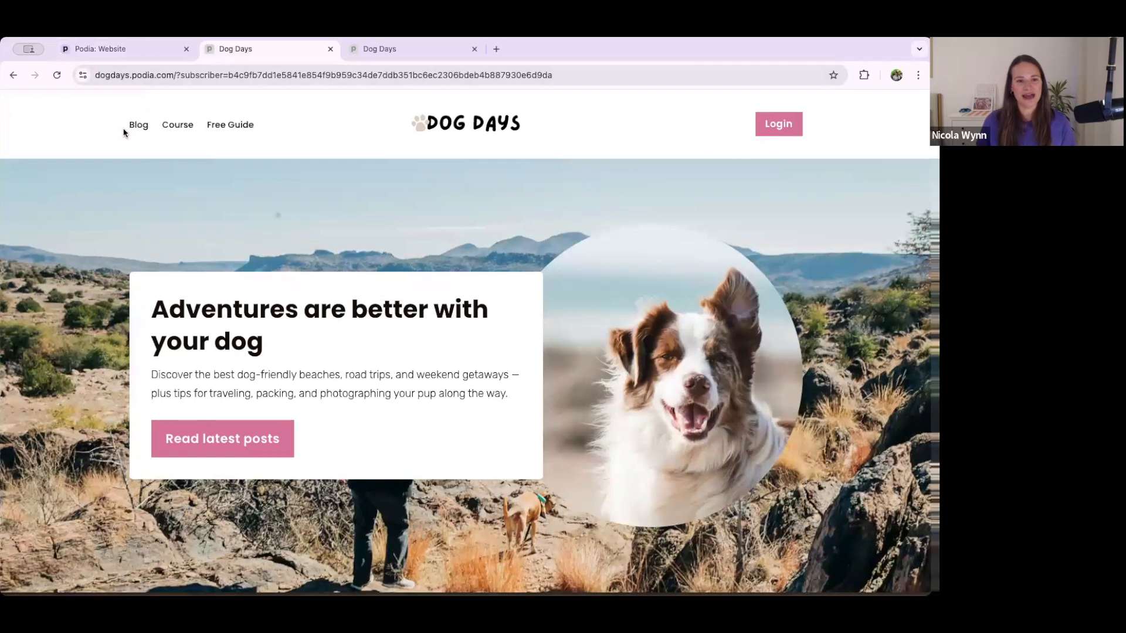
click(141, 129)
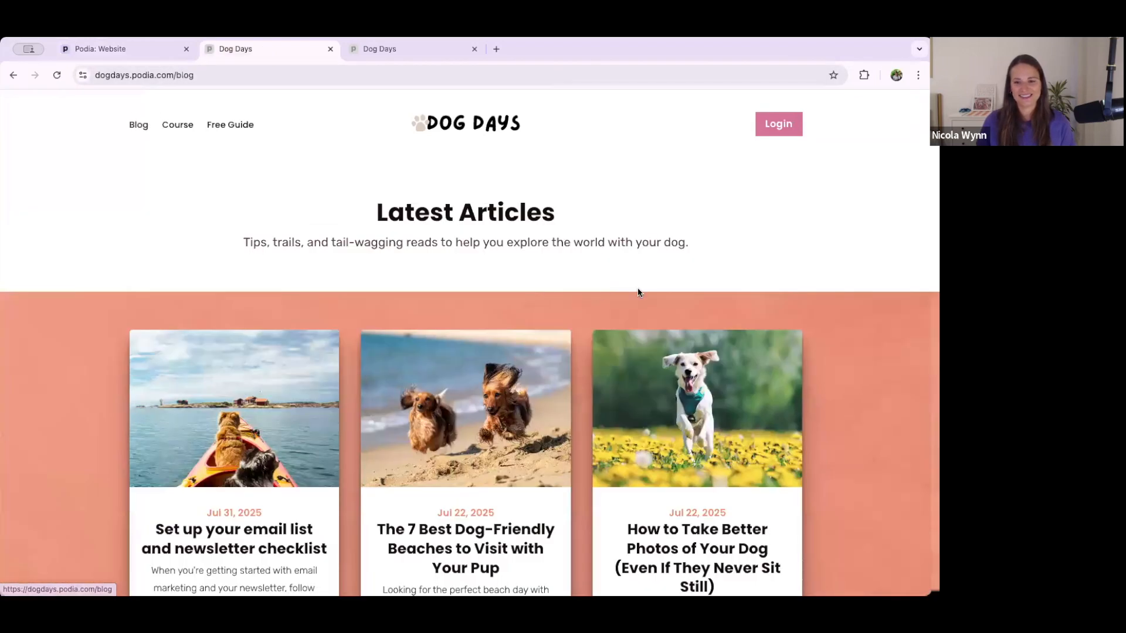
scroll(638, 292, down, 3)
scroll(639, 293, down, 4)
scroll(638, 292, up, 7)
scroll(636, 293, down, 3)
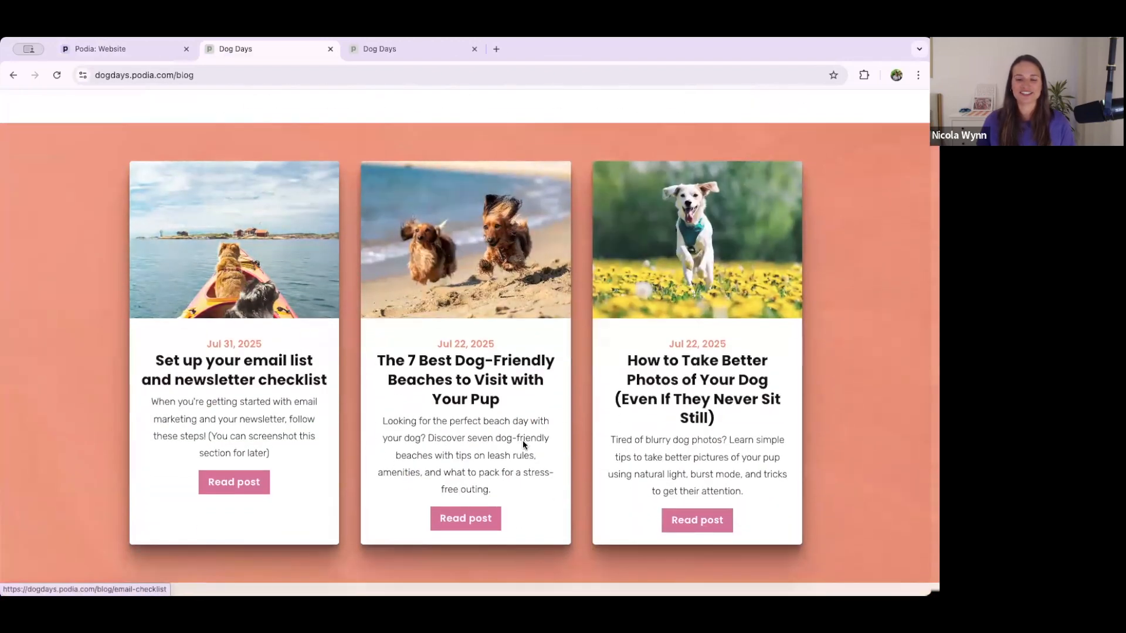
click(507, 367)
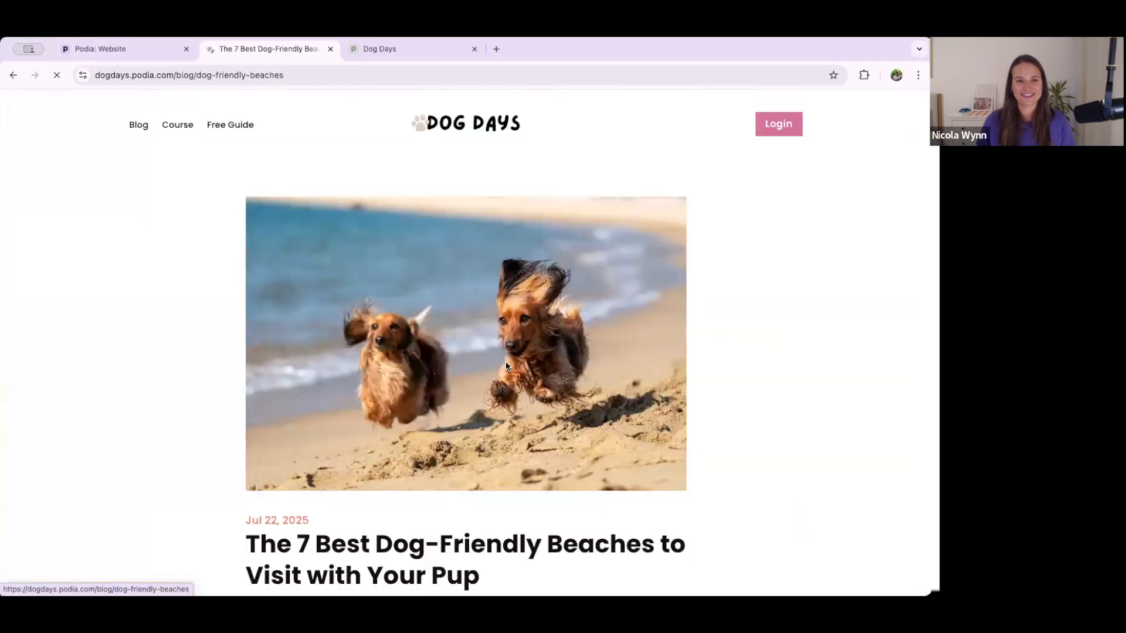
scroll(255, 308, down, 10)
scroll(256, 305, down, 5)
scroll(256, 304, up, 14)
Edit the blog's Index page and insert the slim "Get more email subscribers" form with a description between the Latest Articles header and the posts.
click(113, 49)
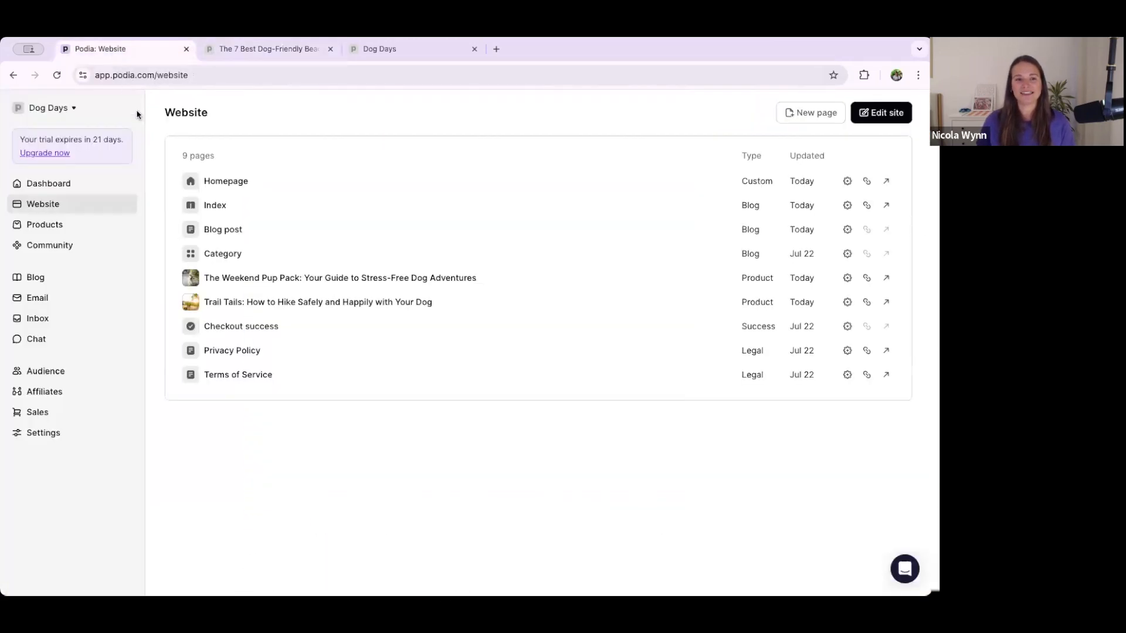
click(217, 210)
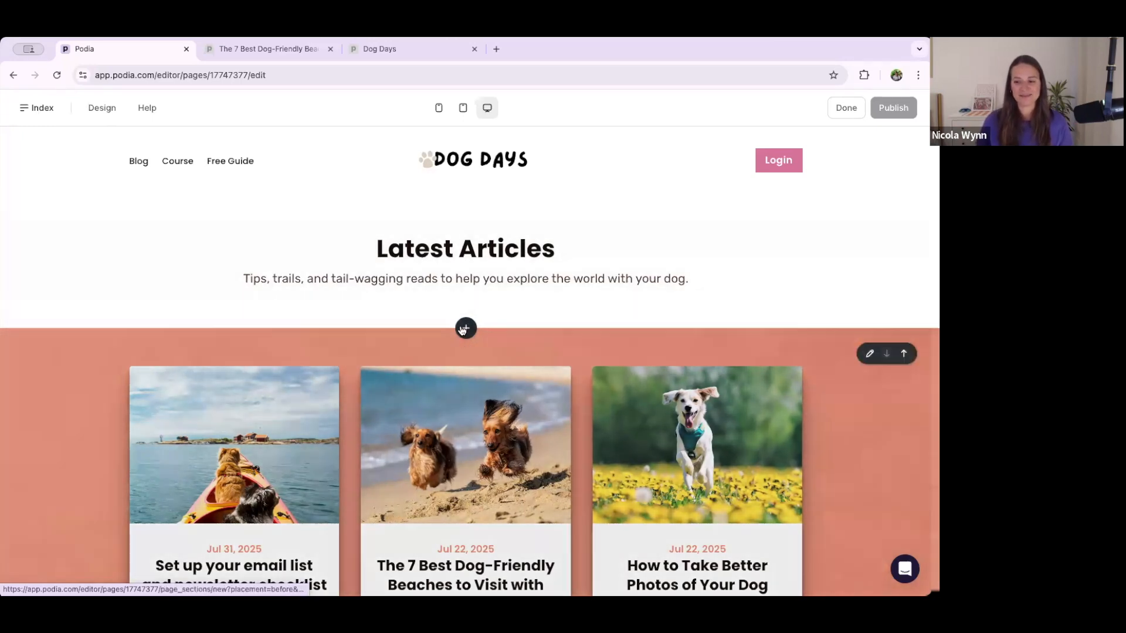
click(463, 330)
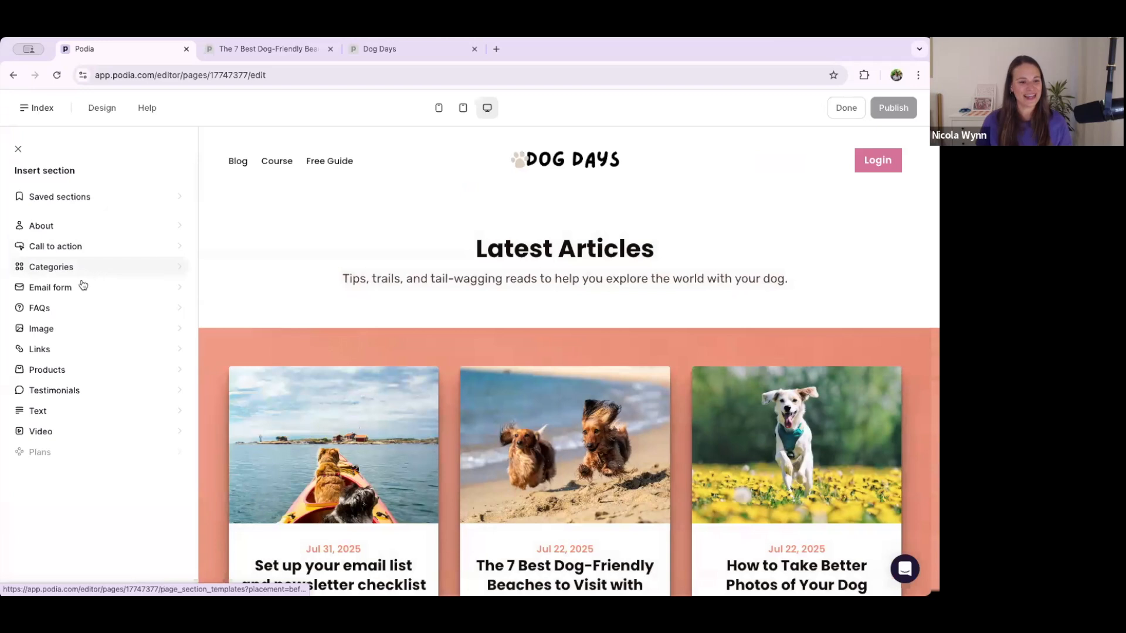
click(83, 286)
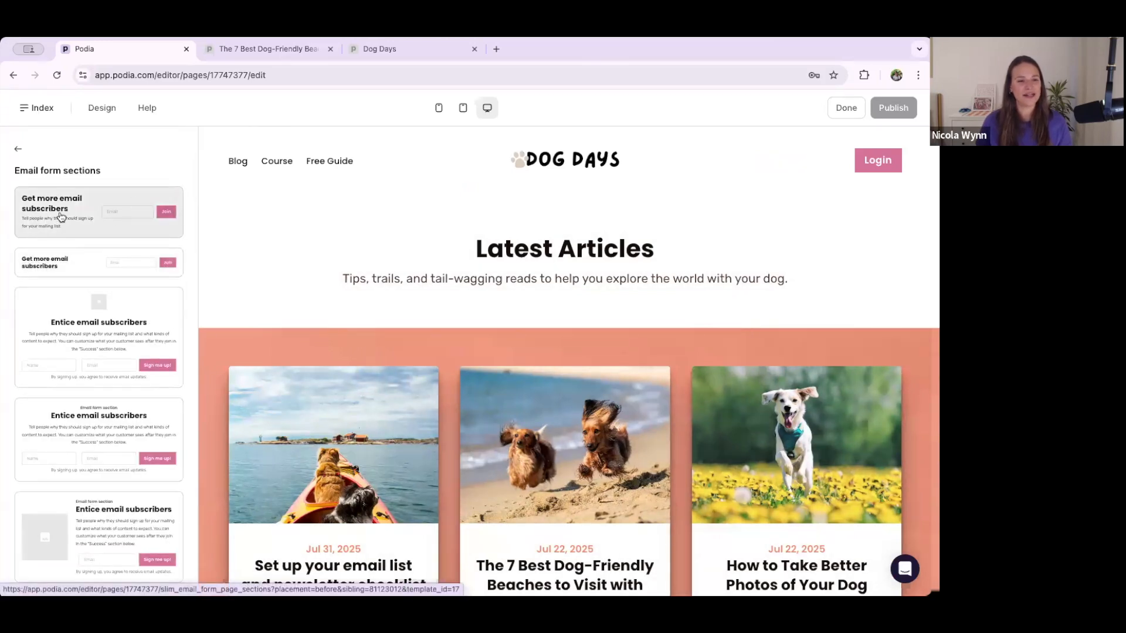
click(61, 217)
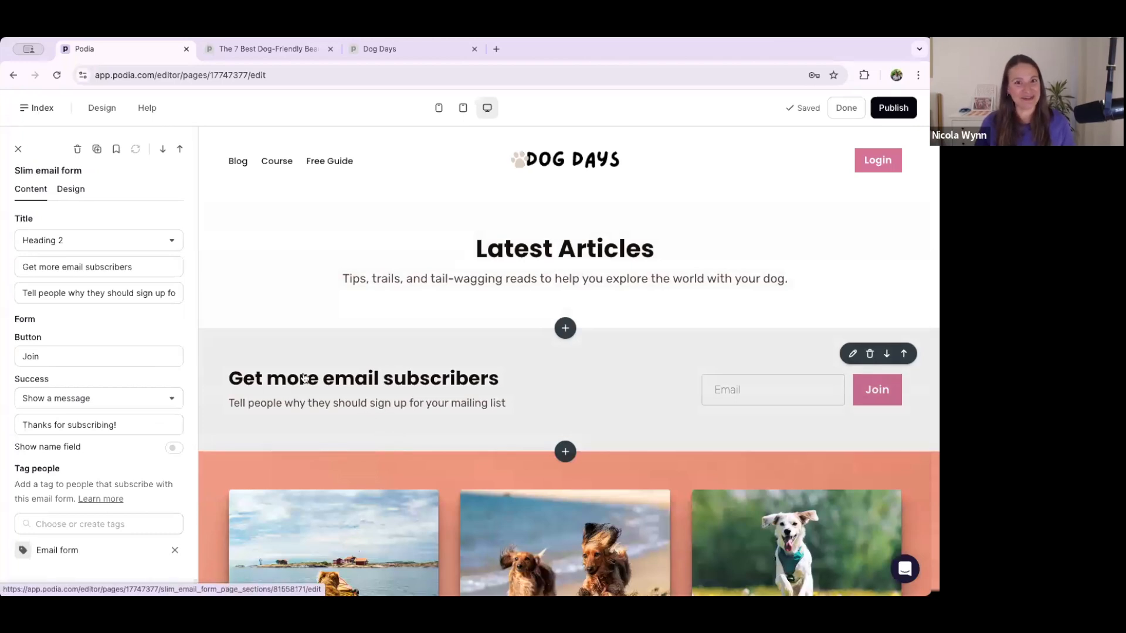
Set the slim email form's title to Heading 3 and show its name field.
click(54, 241)
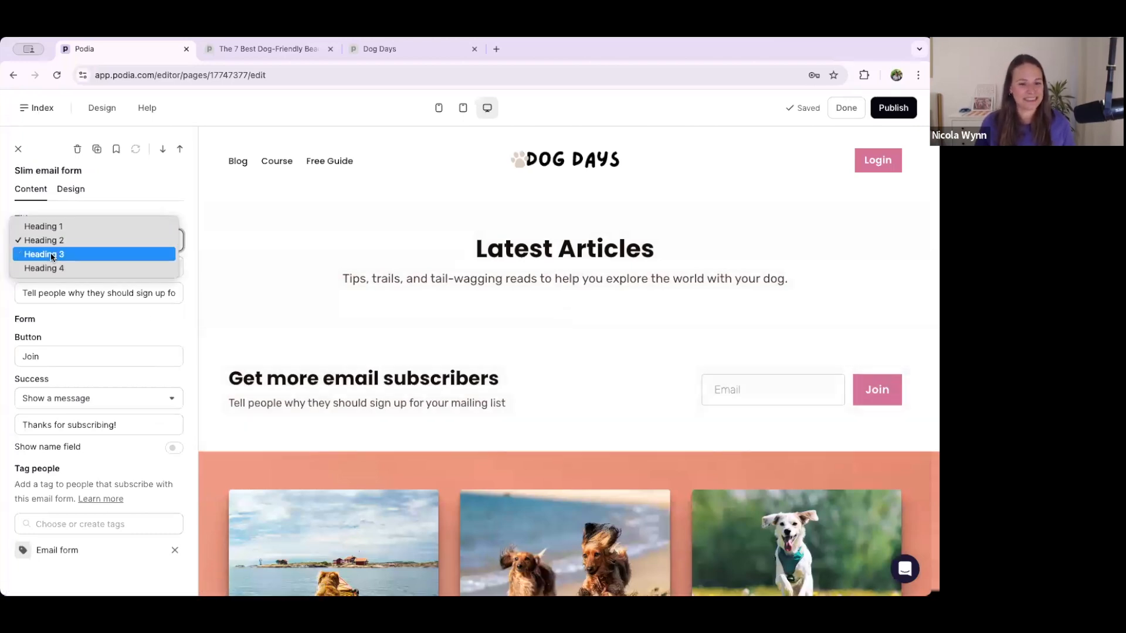
click(52, 253)
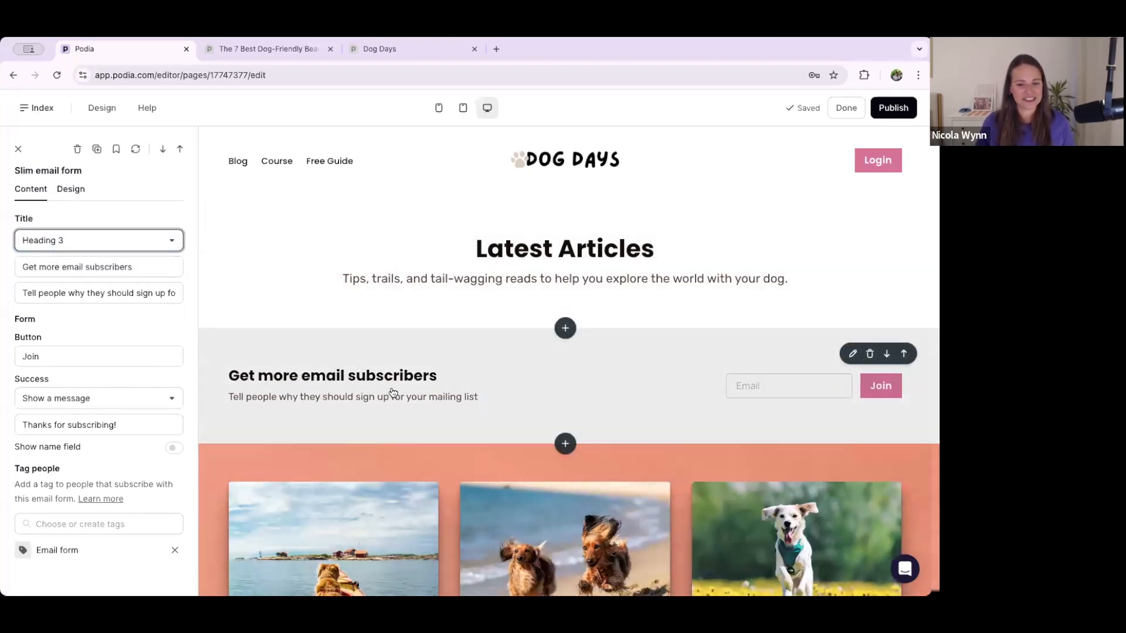
click(175, 449)
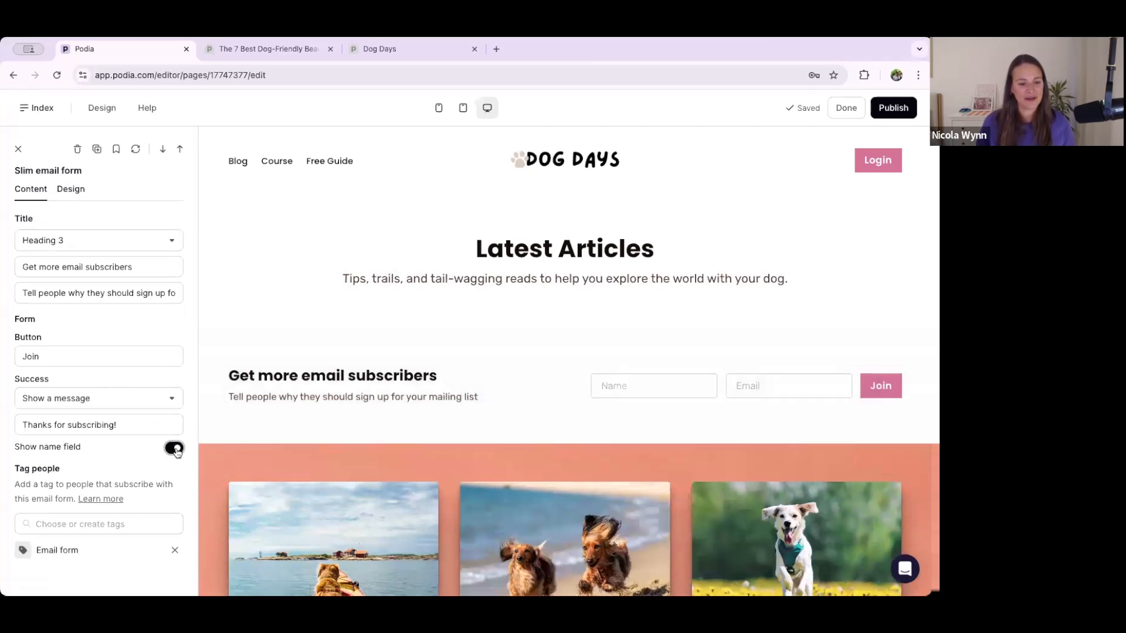
Create a subscriber tag named "Blog" and add it to the slim email form.
click(54, 528)
text(Blog)
click(96, 551)
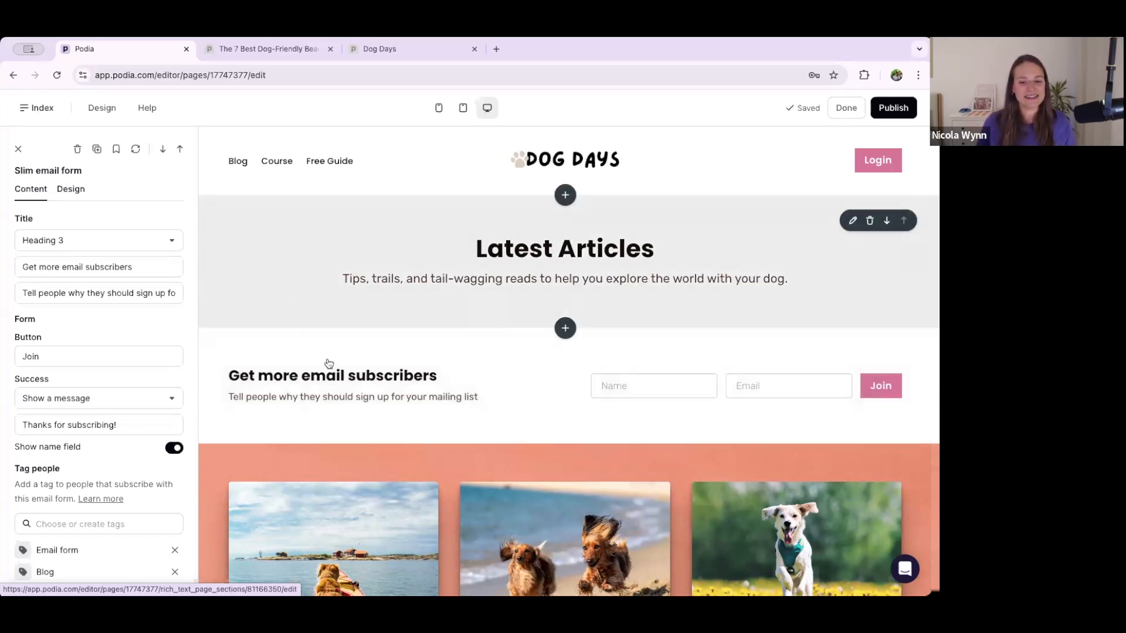
Apply the Light theme to the slim email form and reduce its top and bottom padding to 1.5.
click(73, 190)
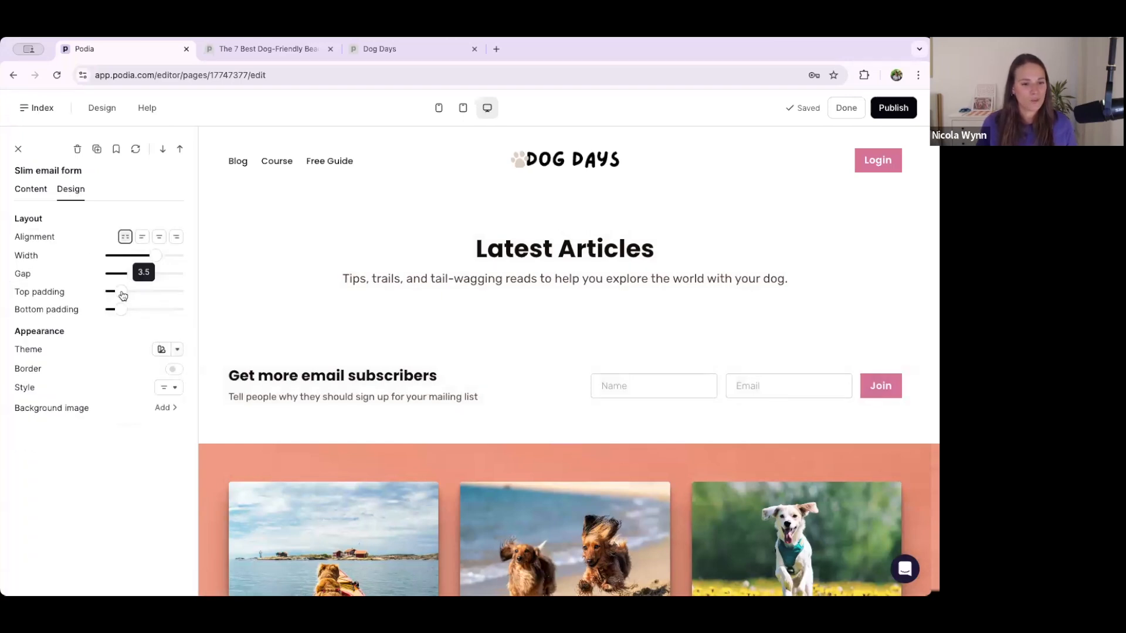
click(168, 349)
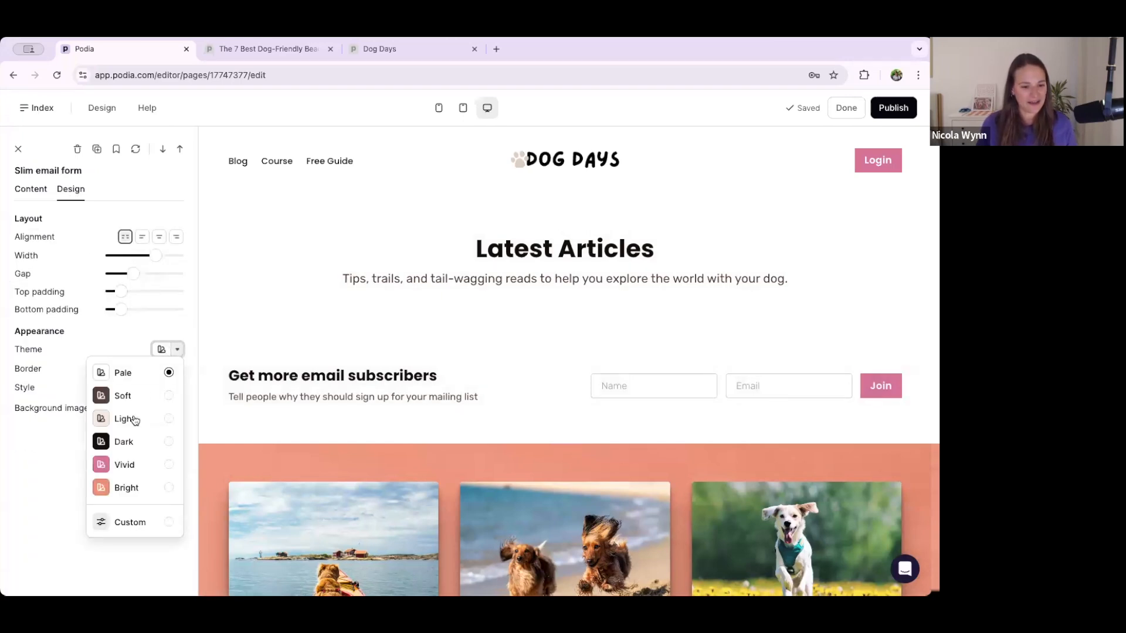
click(134, 420)
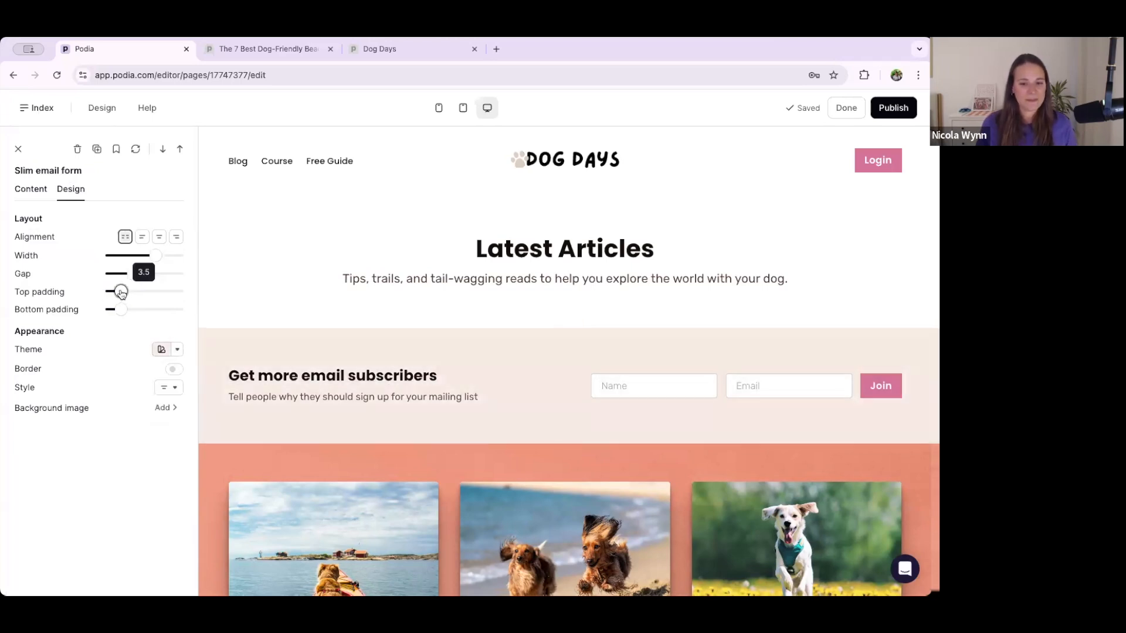
mouse_move(121, 293)
mouse_down()
mouse_move(162, 298)
mouse_move(115, 299)
mouse_up()
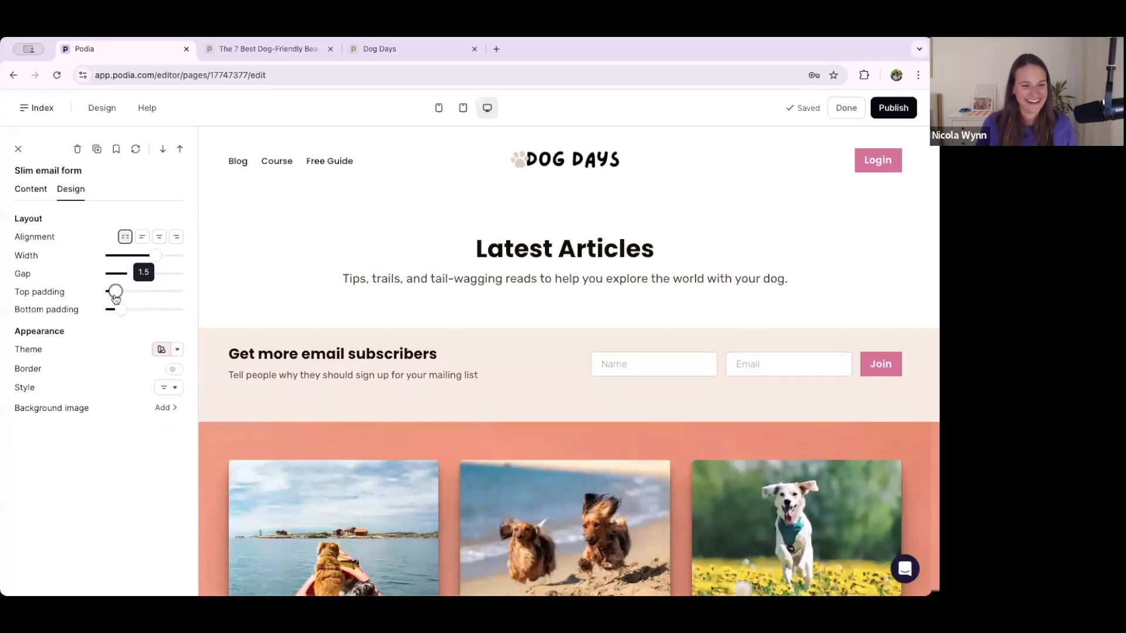
drag(120, 309, 115, 294)
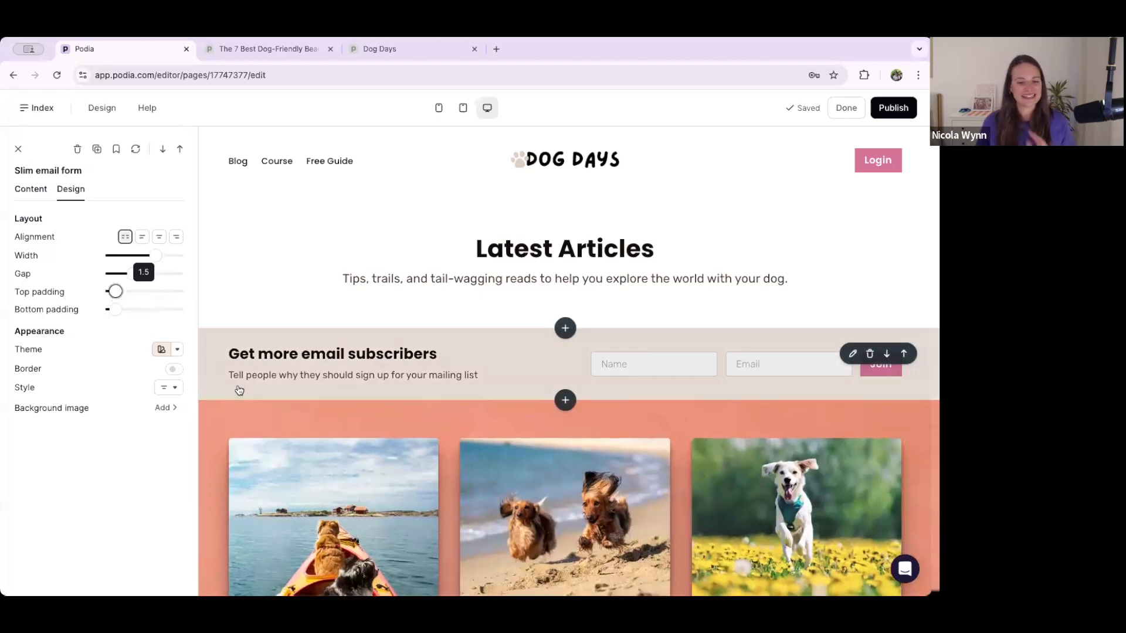
Publish the blog's Index page and review the slim email form above the posts on the live page.
click(891, 108)
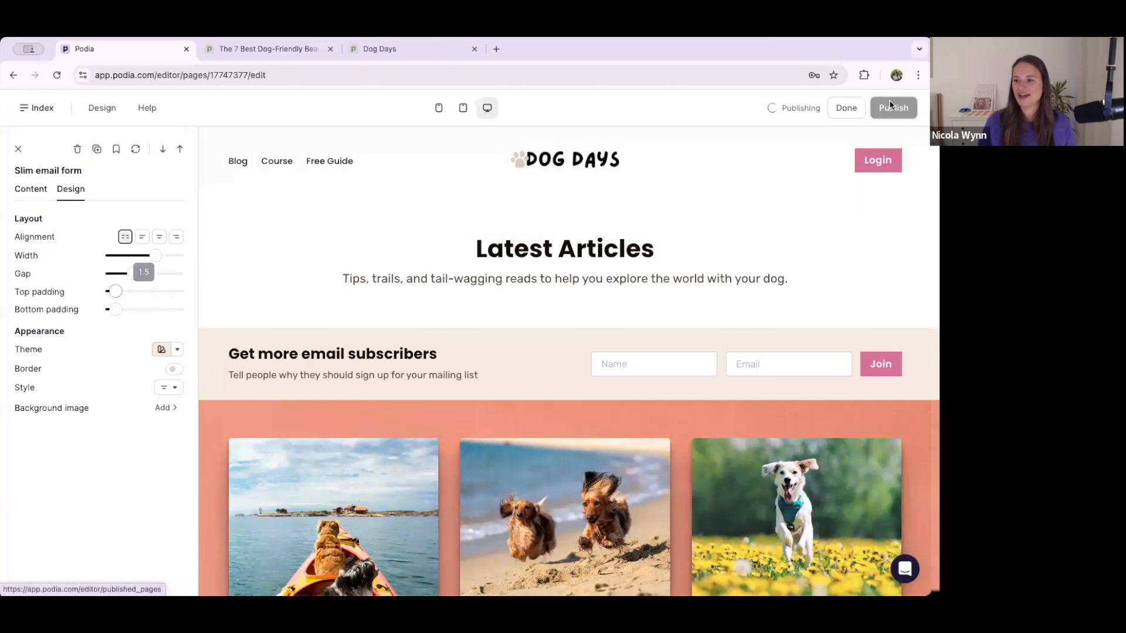
click(798, 109)
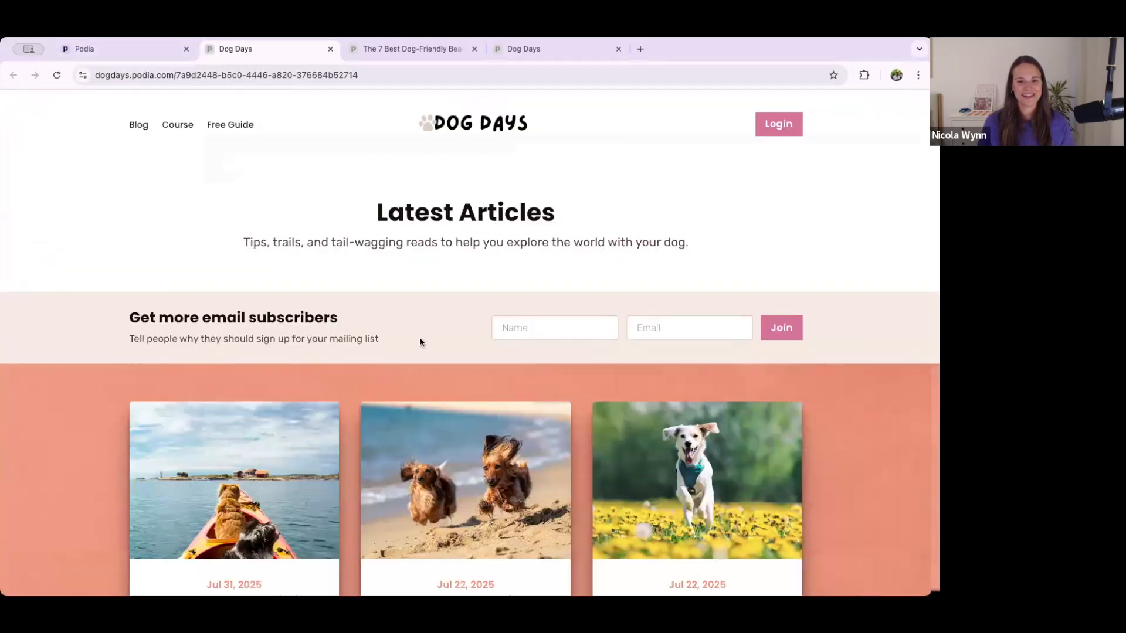
scroll(419, 340, down, 5)
scroll(419, 341, up, 5)
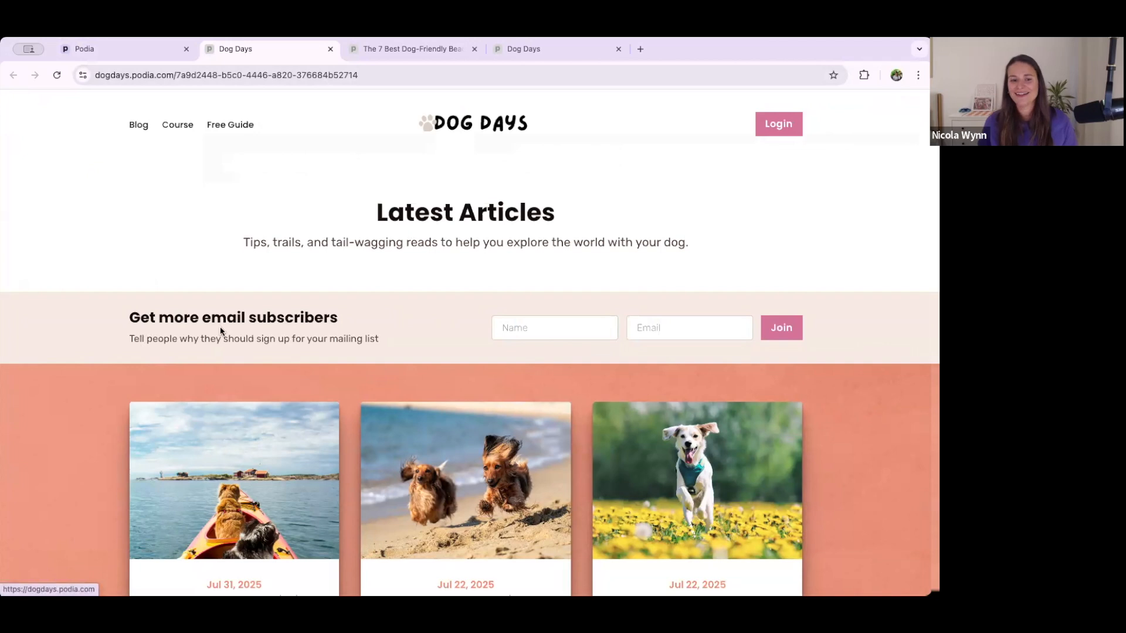
Visit the live Dog Days homepage and examine its email signup form above the footer.
click(493, 138)
scroll(459, 286, down, 20)
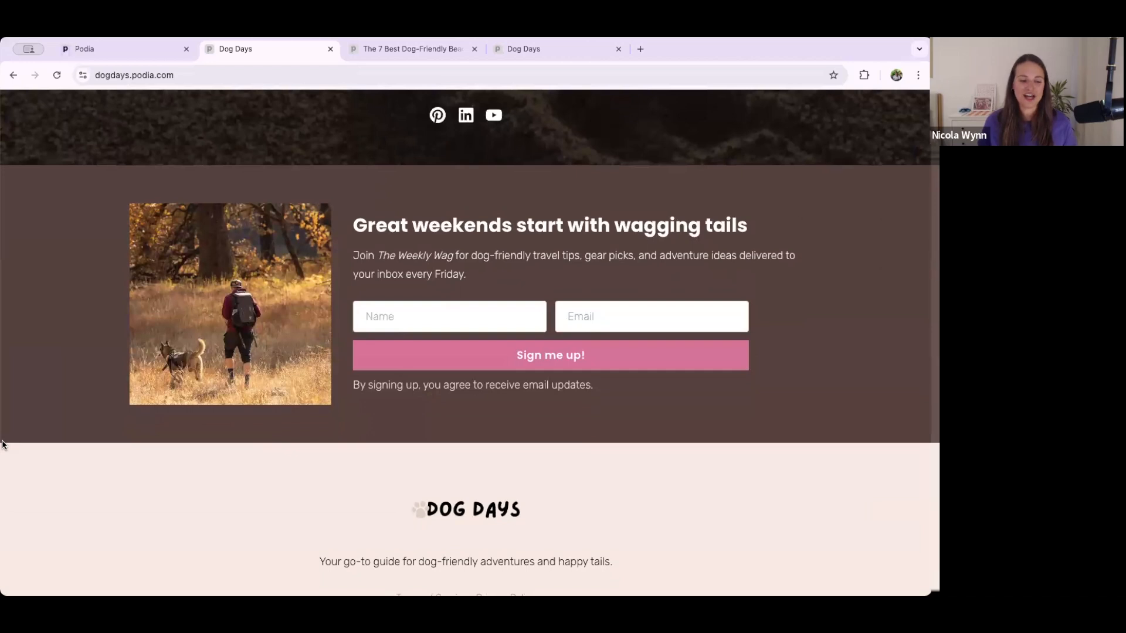
scroll(317, 389, up, 20)
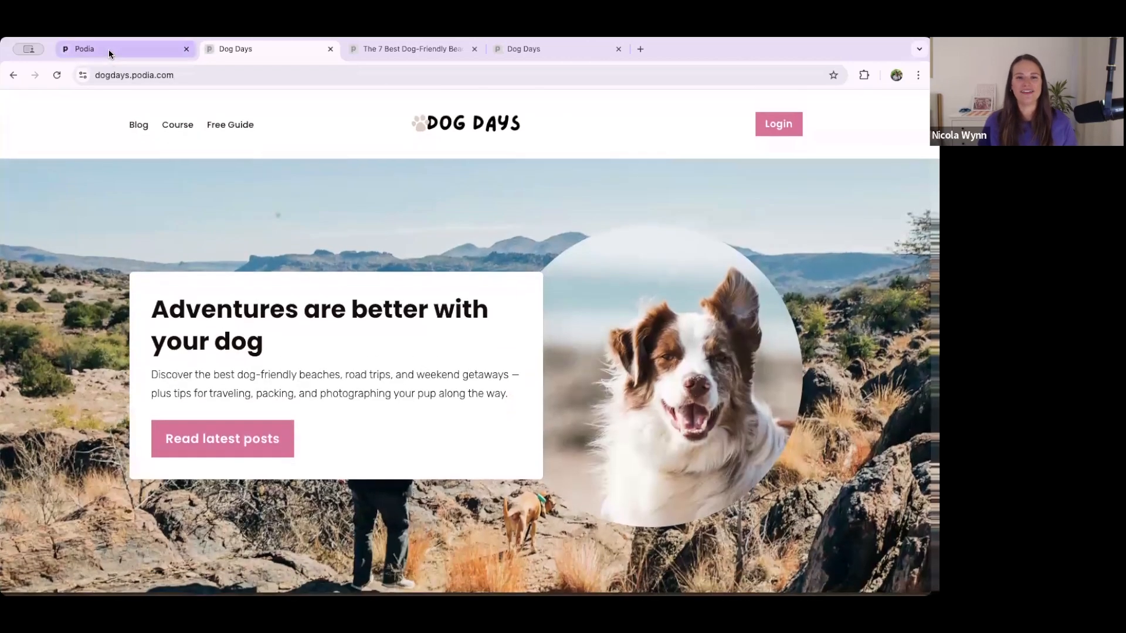
Return to the Podia editor, exit it and go to the site's product list.
click(108, 49)
click(844, 108)
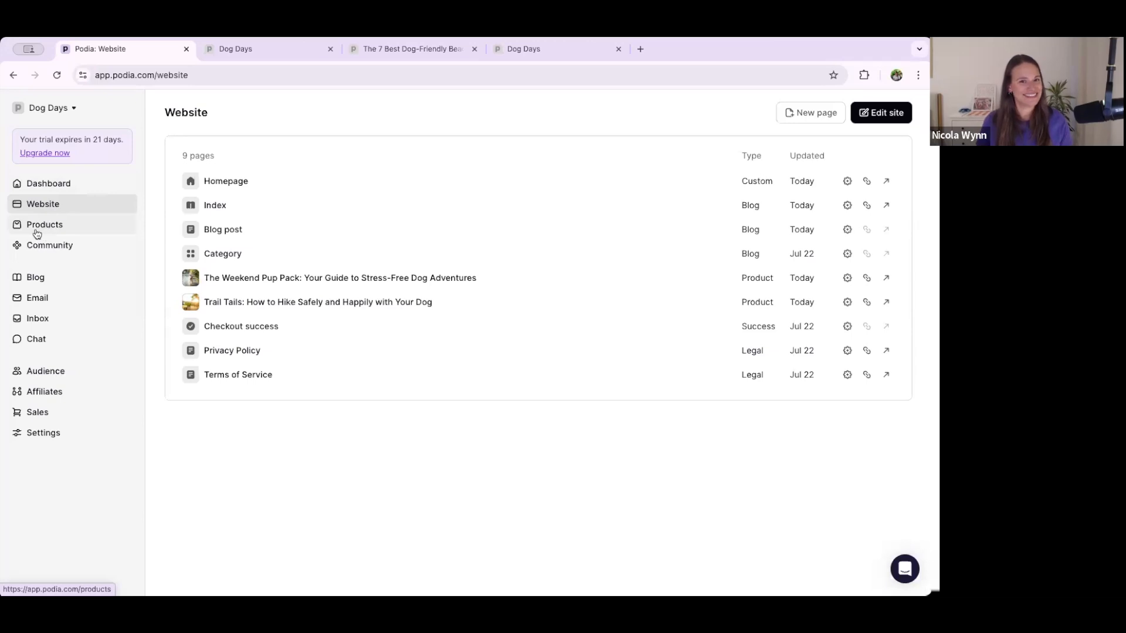
click(62, 225)
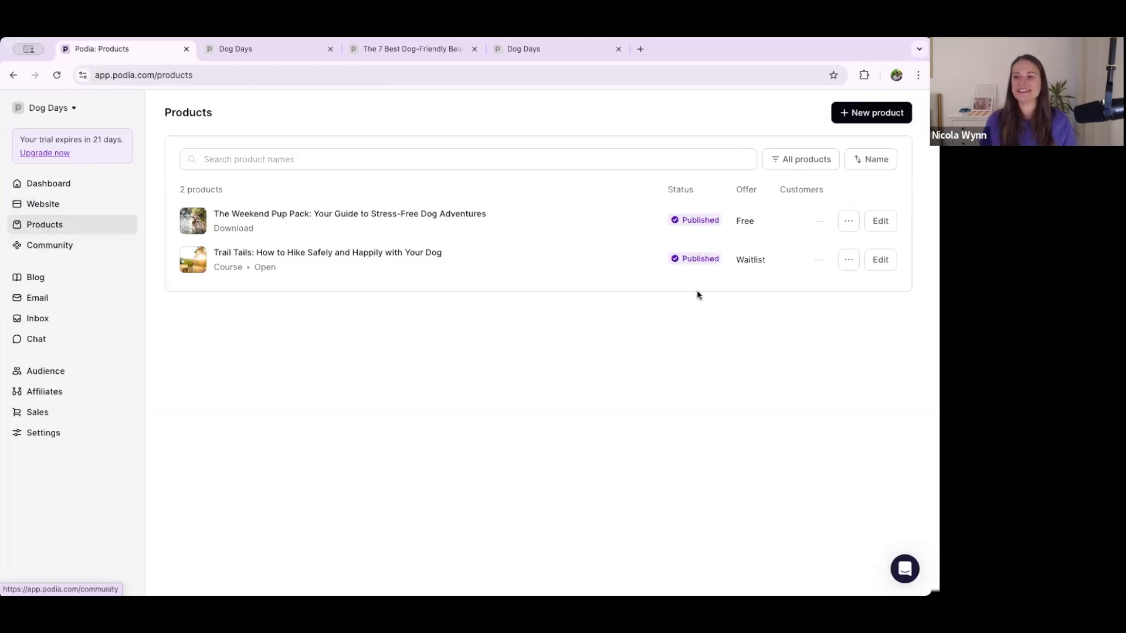
click(897, 120)
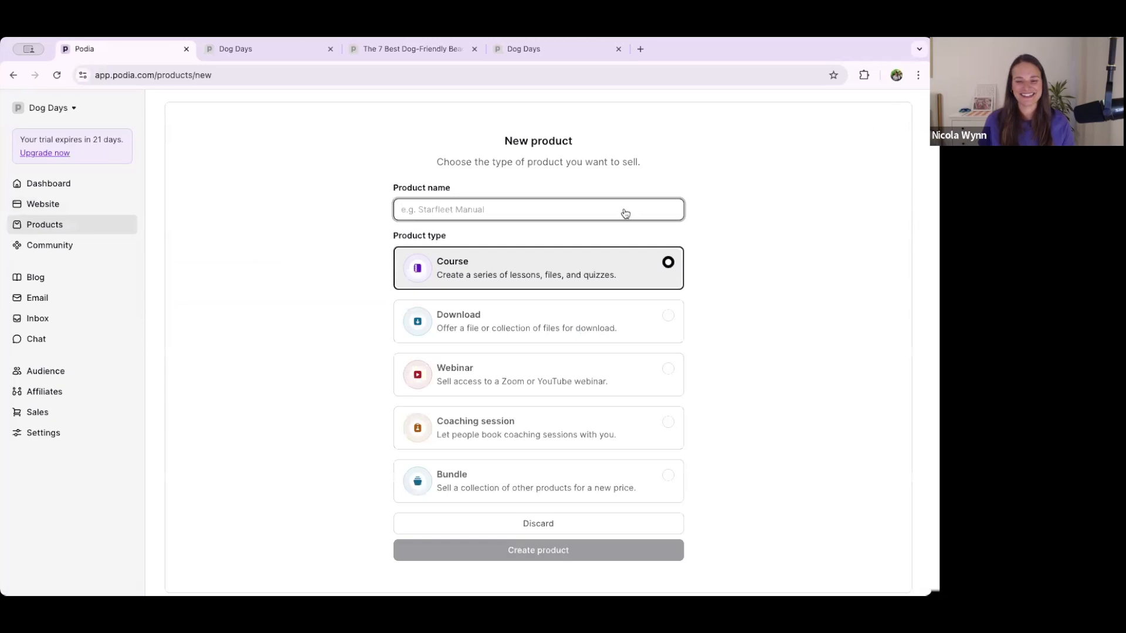
click(521, 329)
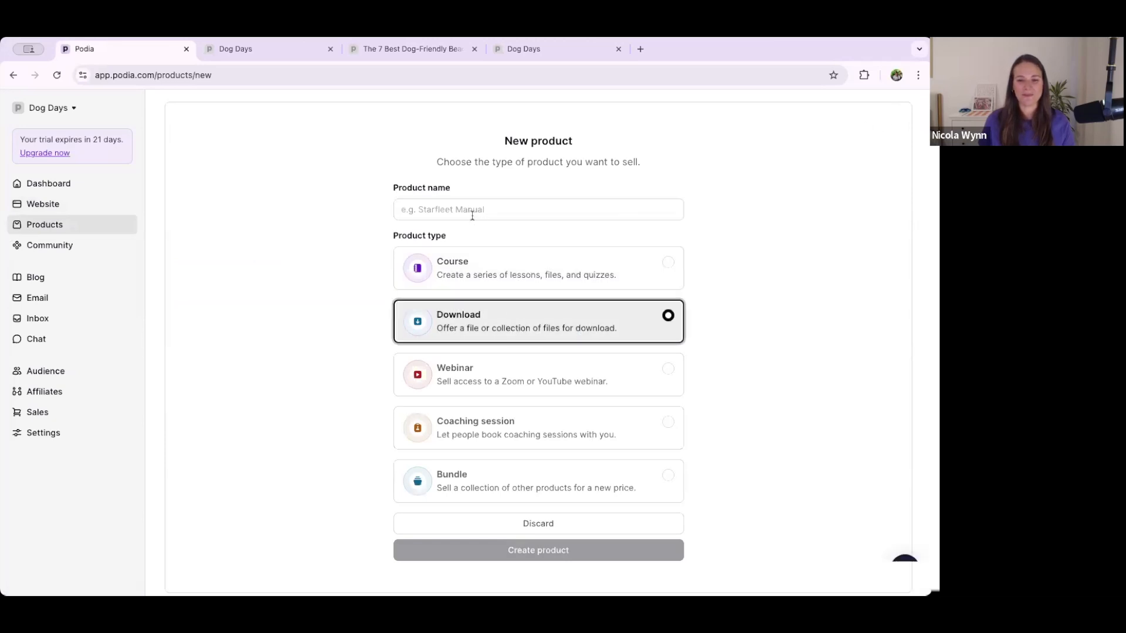
click(530, 526)
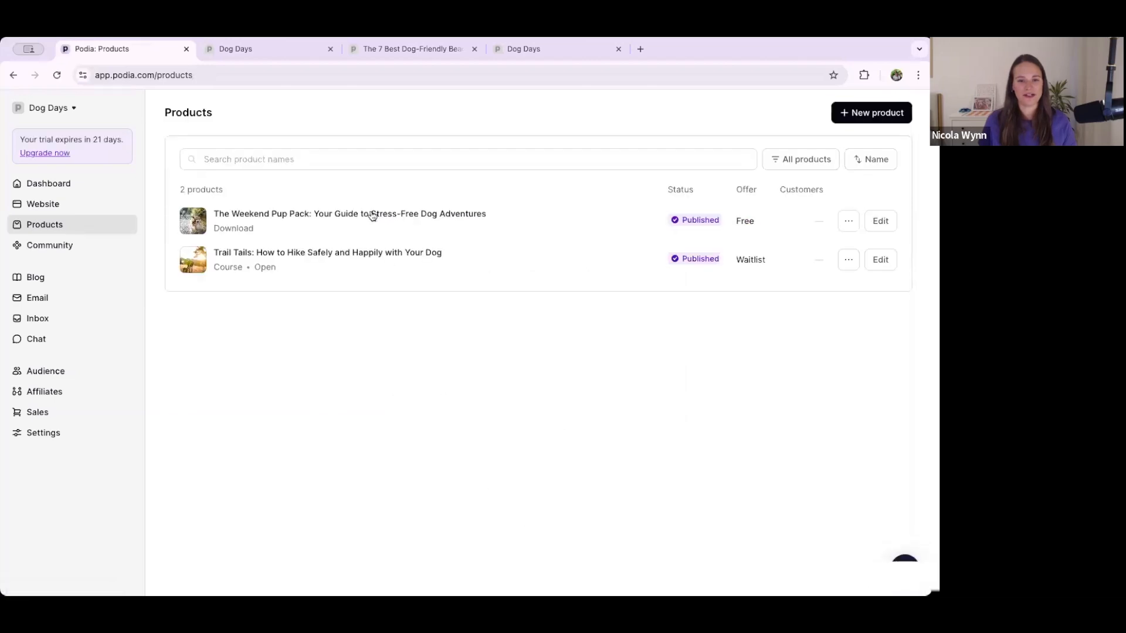
Open The Weekend Pup Pack download for editing and review its files, name, image, description and options.
click(882, 221)
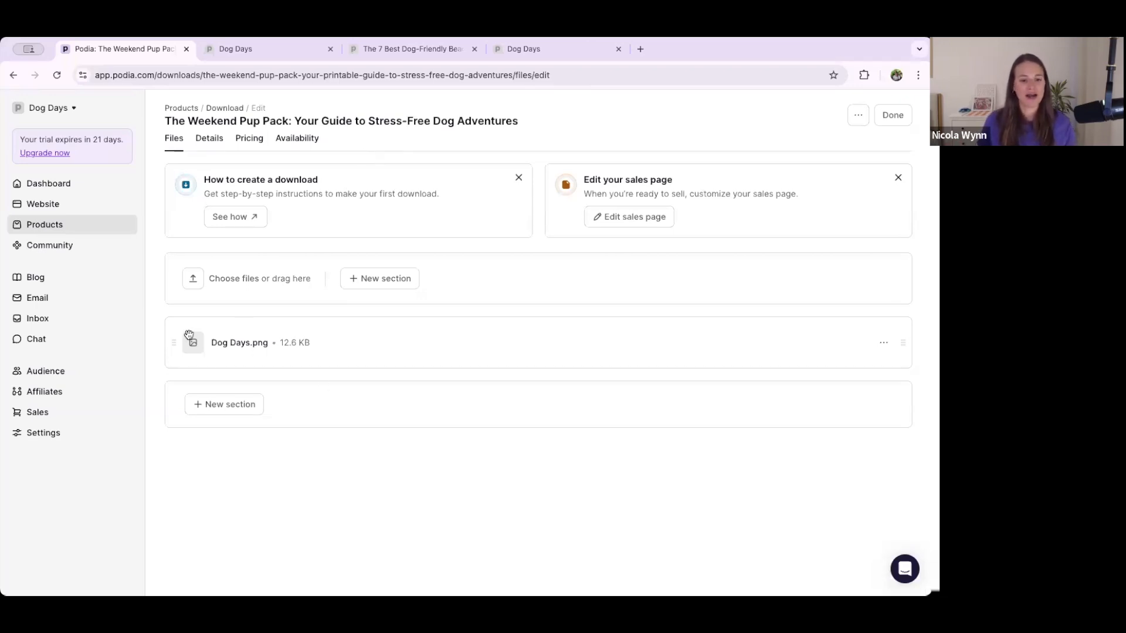
click(211, 139)
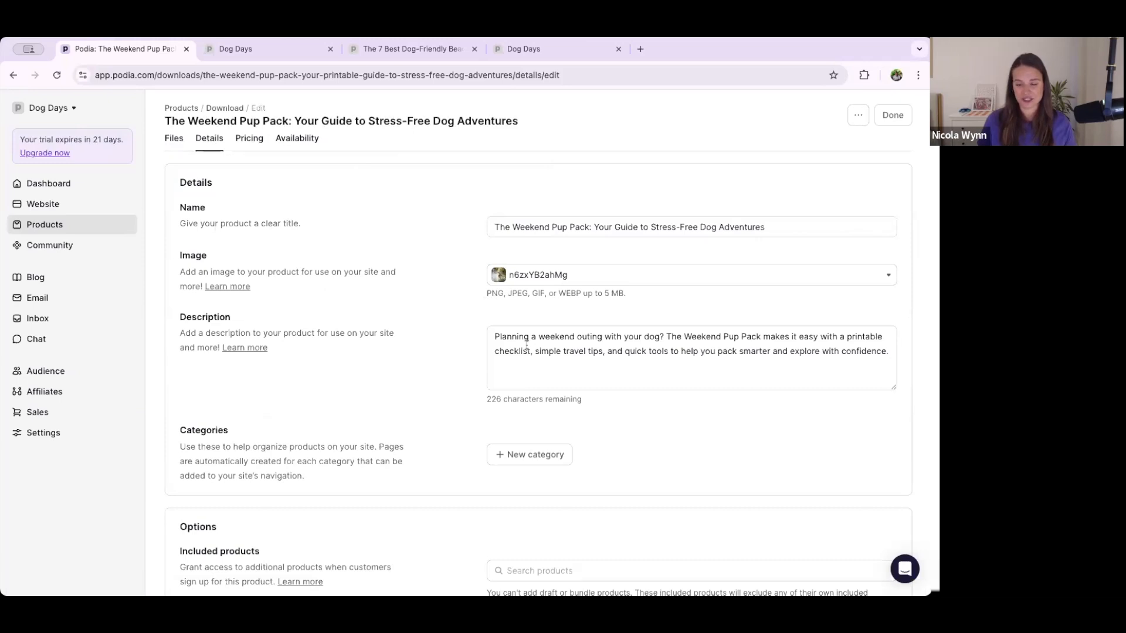
scroll(526, 344, down, 4)
scroll(526, 345, up, 3)
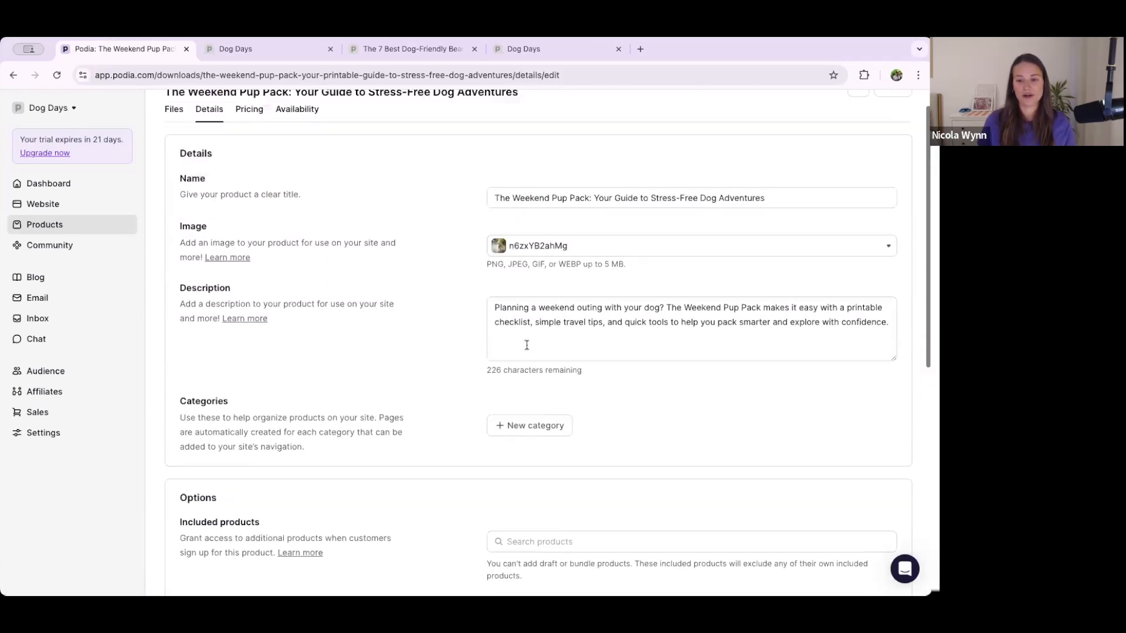
scroll(527, 345, up, 1)
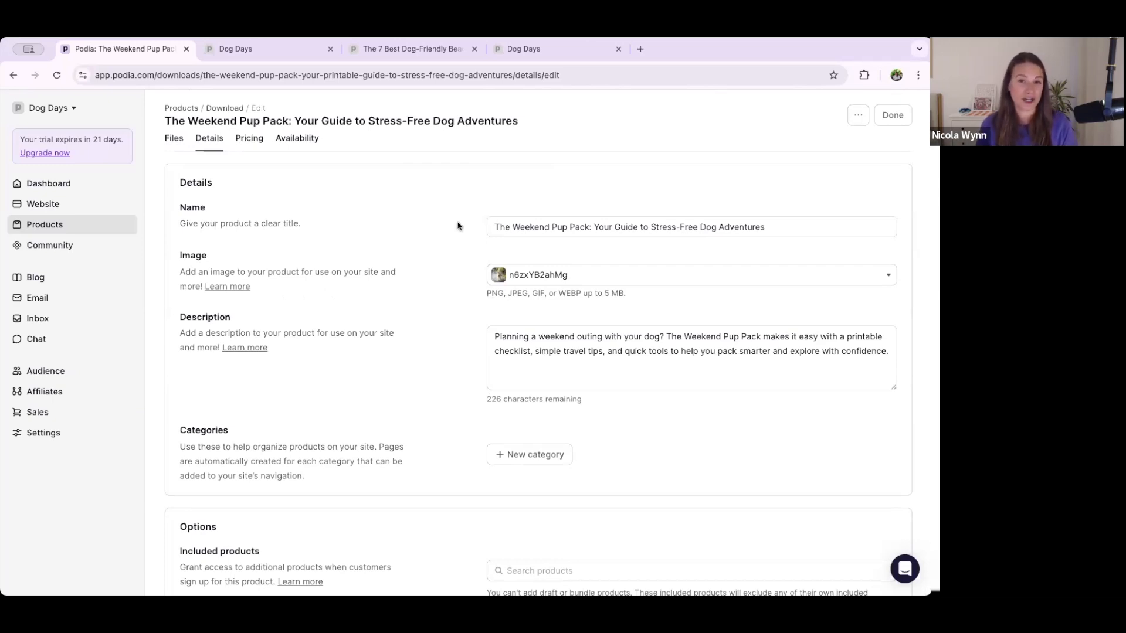
Change The Weekend Pup Pack's offer to Free email delivery and save it.
click(251, 140)
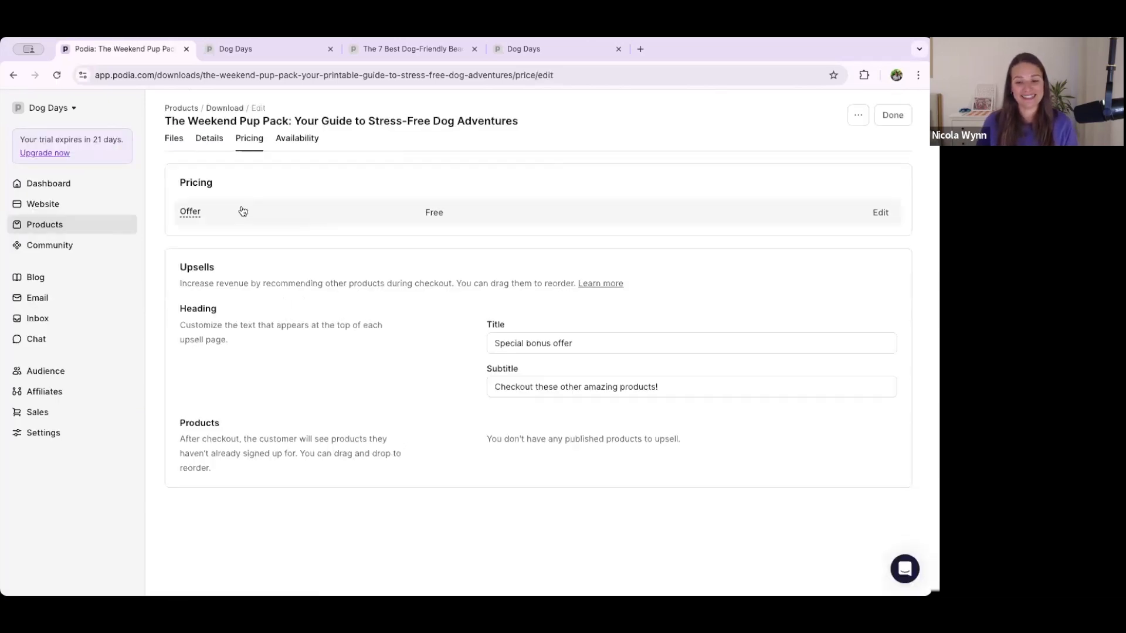
mouse_move(192, 212)
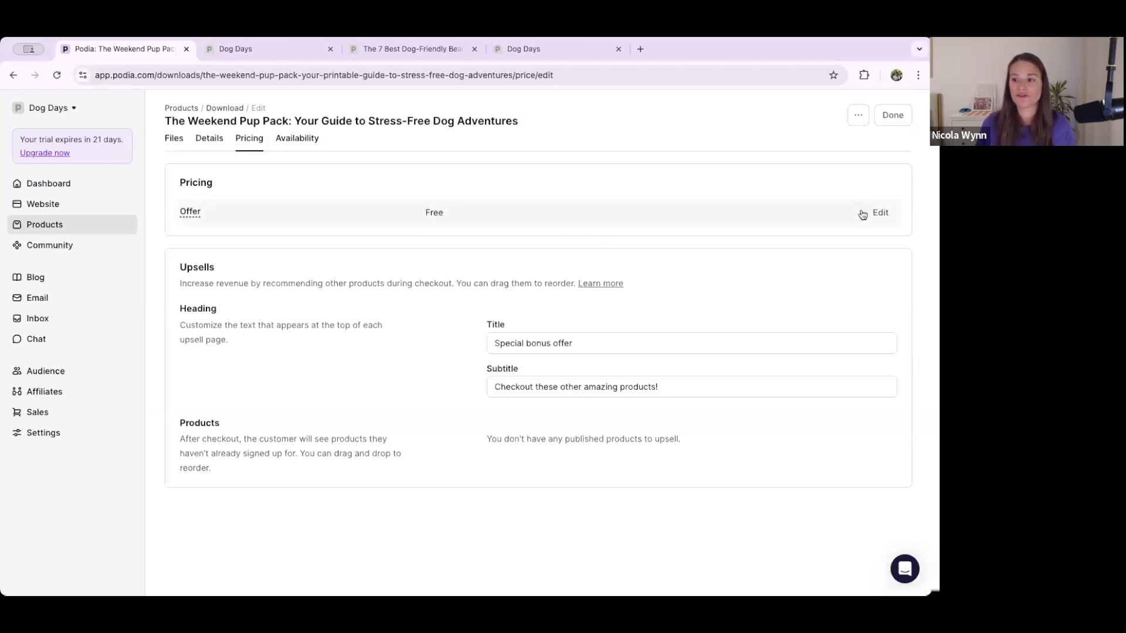
click(880, 212)
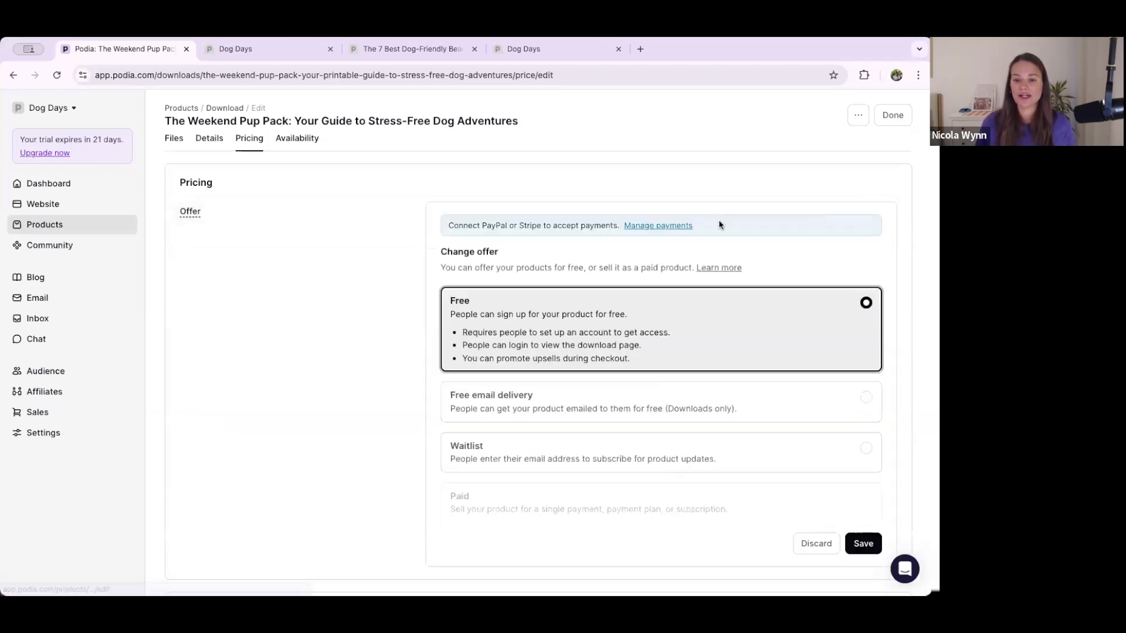
click(499, 405)
scroll(495, 381, down, 4)
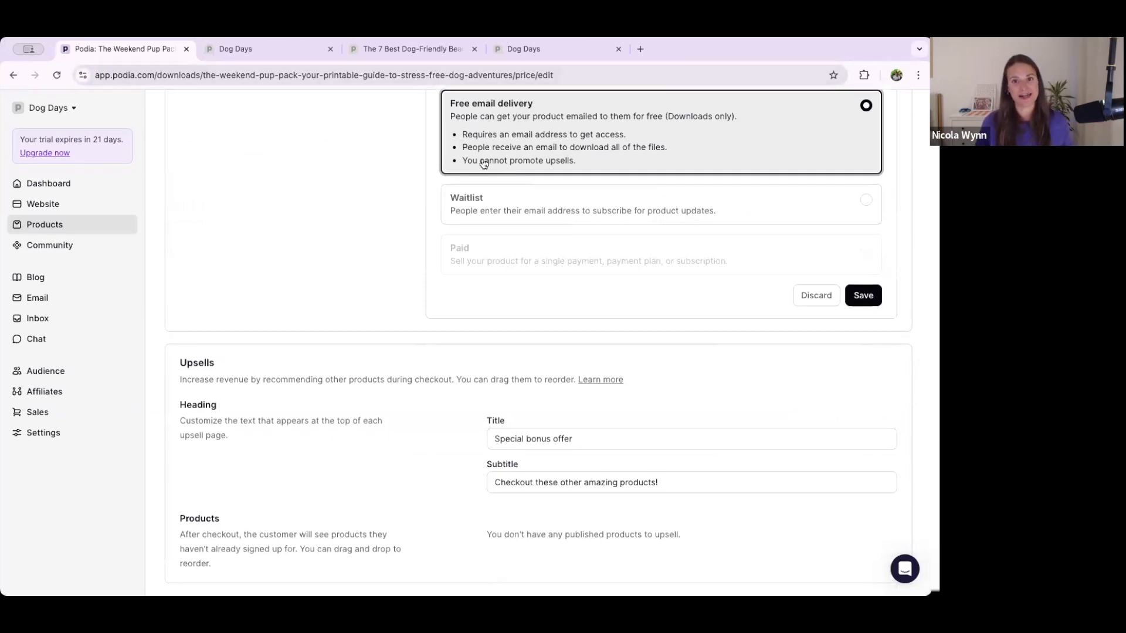
click(862, 295)
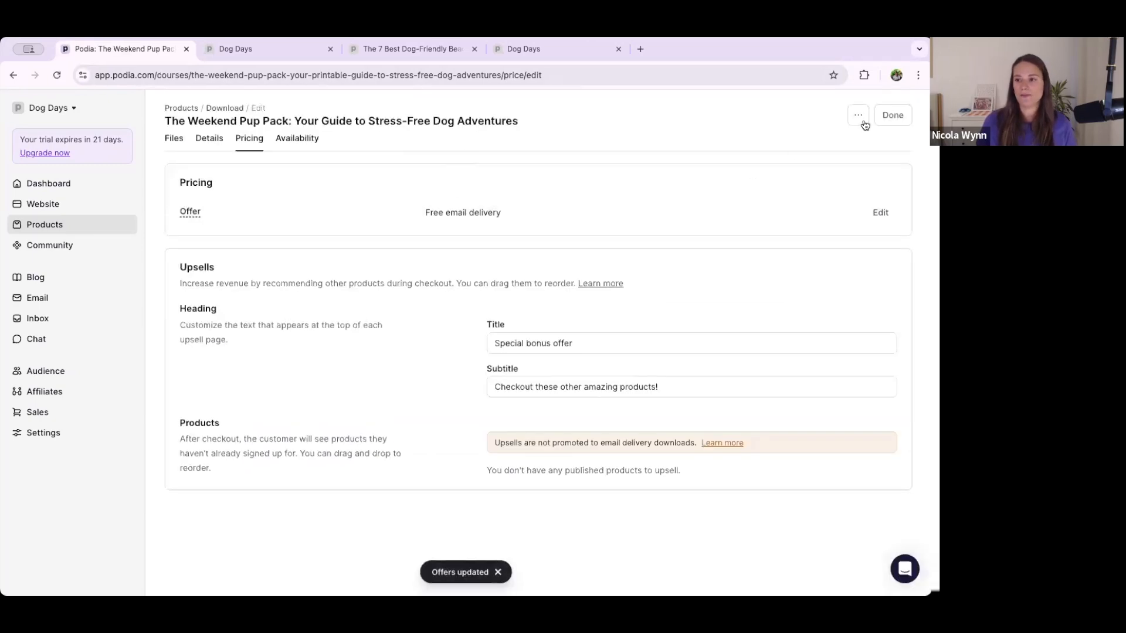
View The Weekend Pup Pack's live sales page and examine its signup form, included items and footer.
click(857, 115)
click(787, 144)
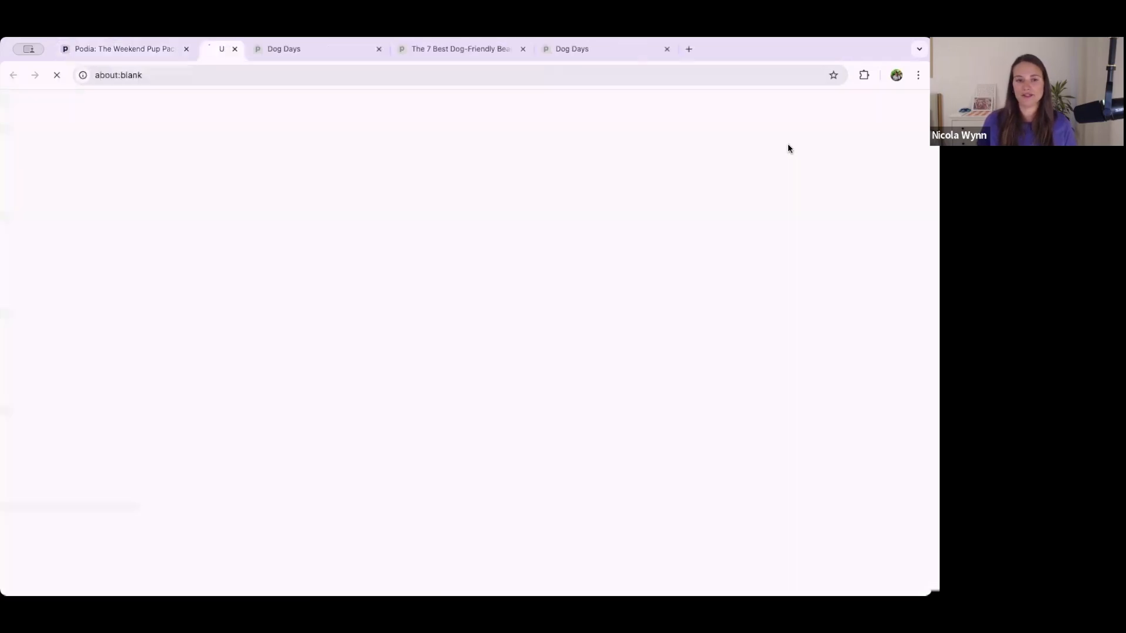
scroll(434, 236, down, 3)
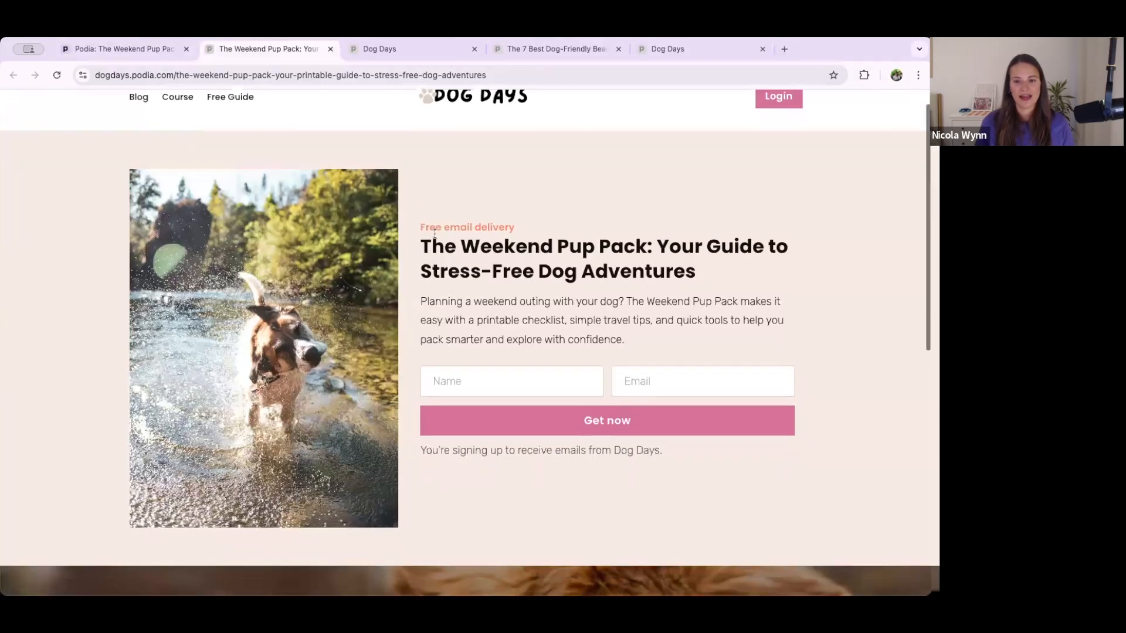
scroll(446, 322, up, 2)
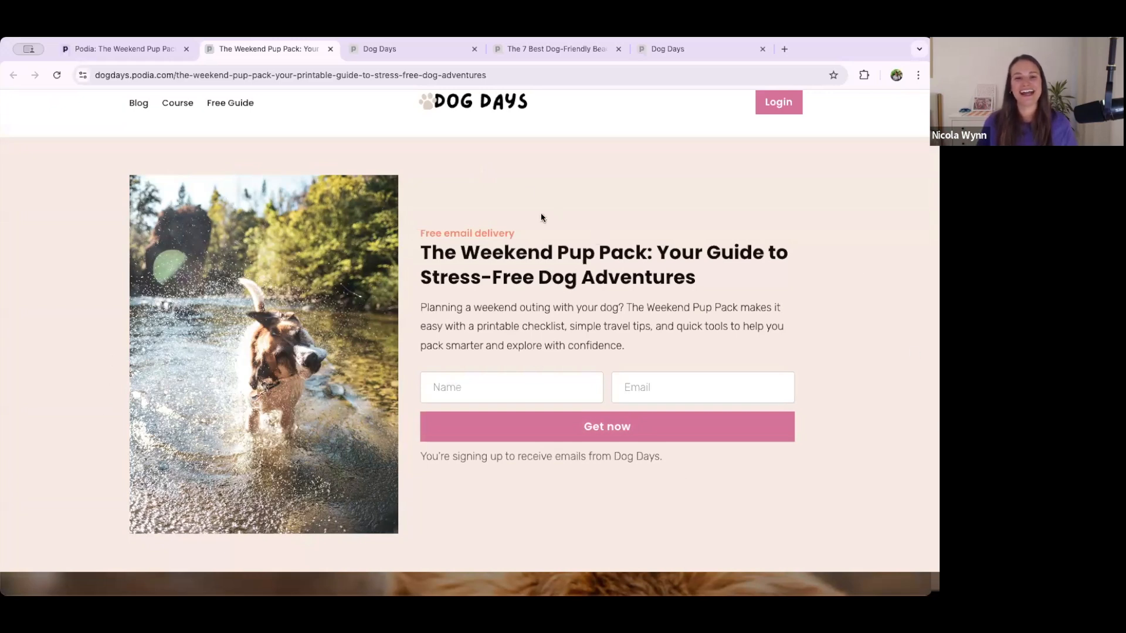
scroll(473, 234, up, 1)
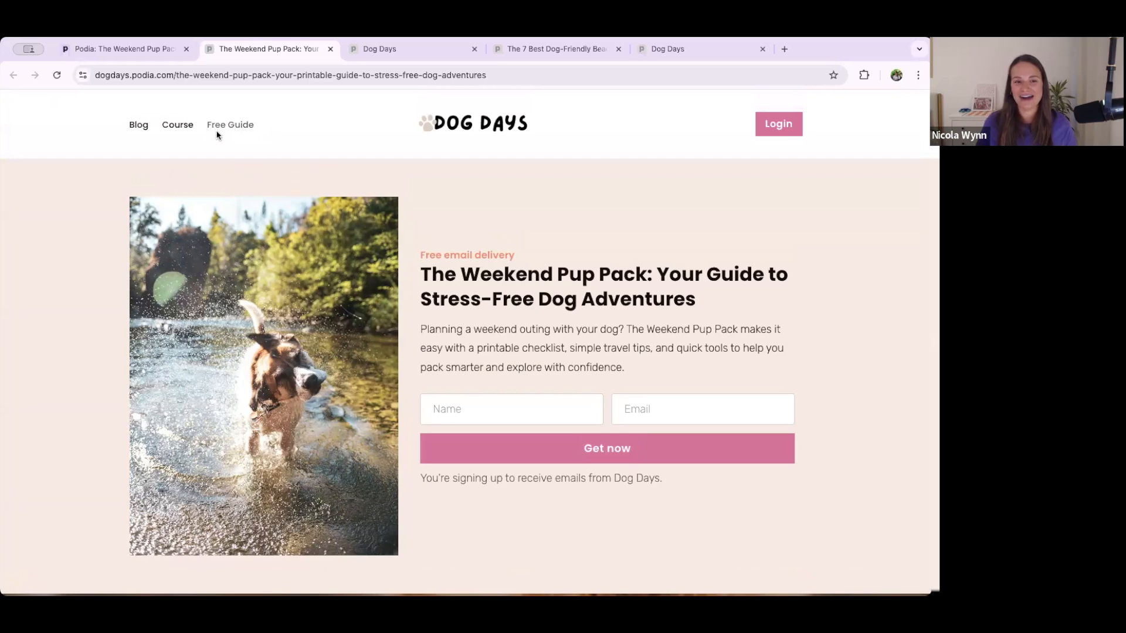
scroll(330, 203, down, 7)
scroll(332, 509, down, 3)
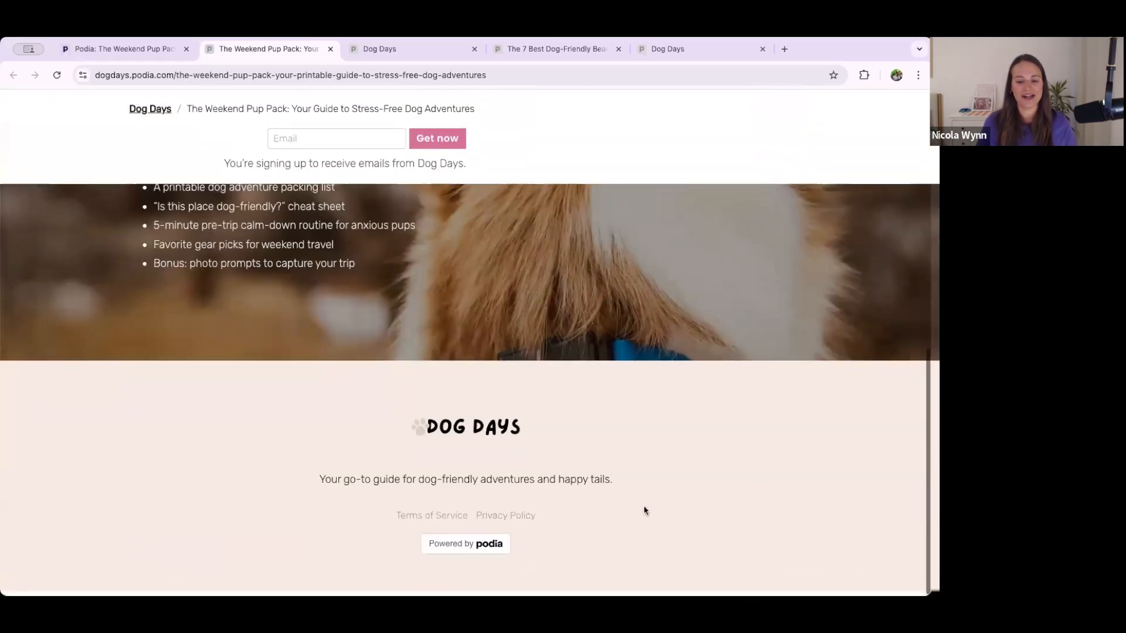
scroll(443, 473, up, 5)
scroll(441, 472, up, 8)
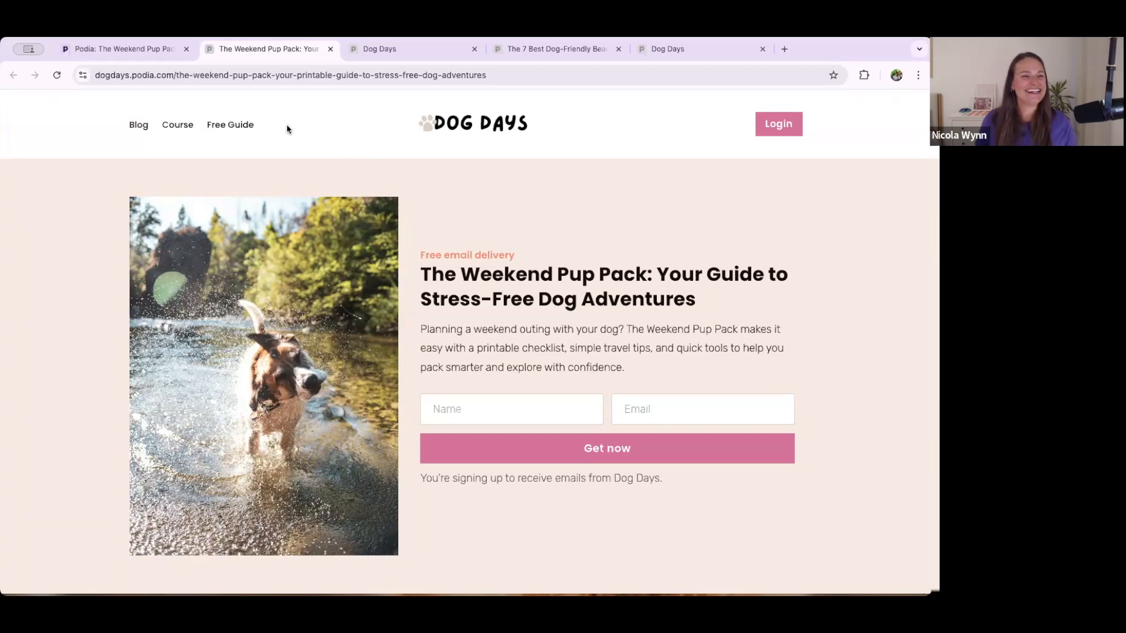
Open The Weekend Pup Pack's sales page in the website editor and look through its sections.
click(150, 52)
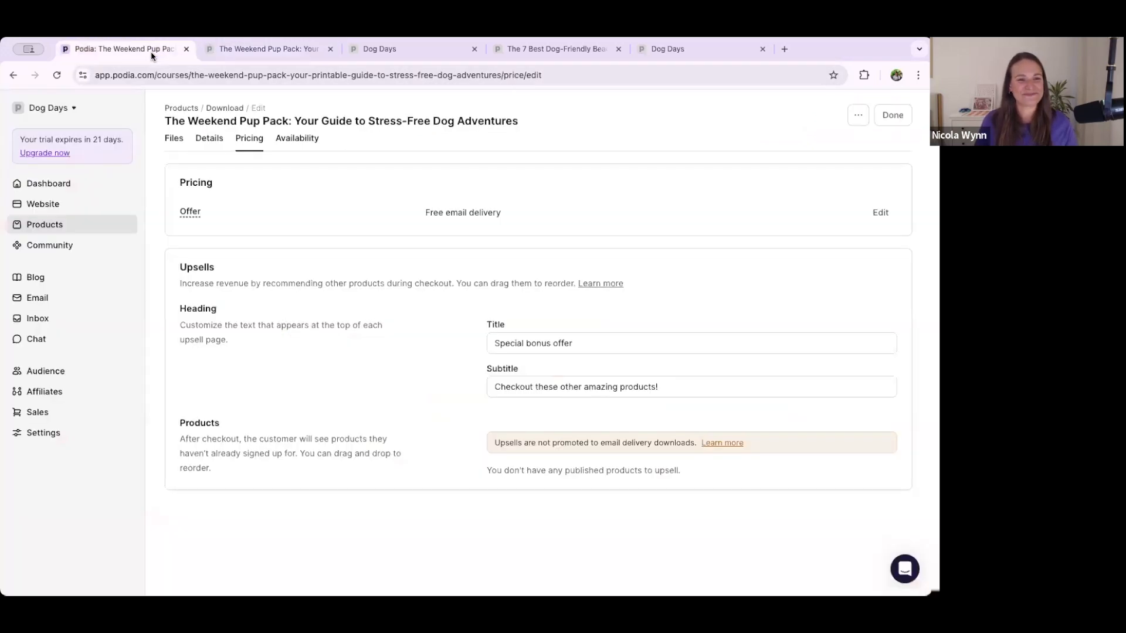
click(59, 206)
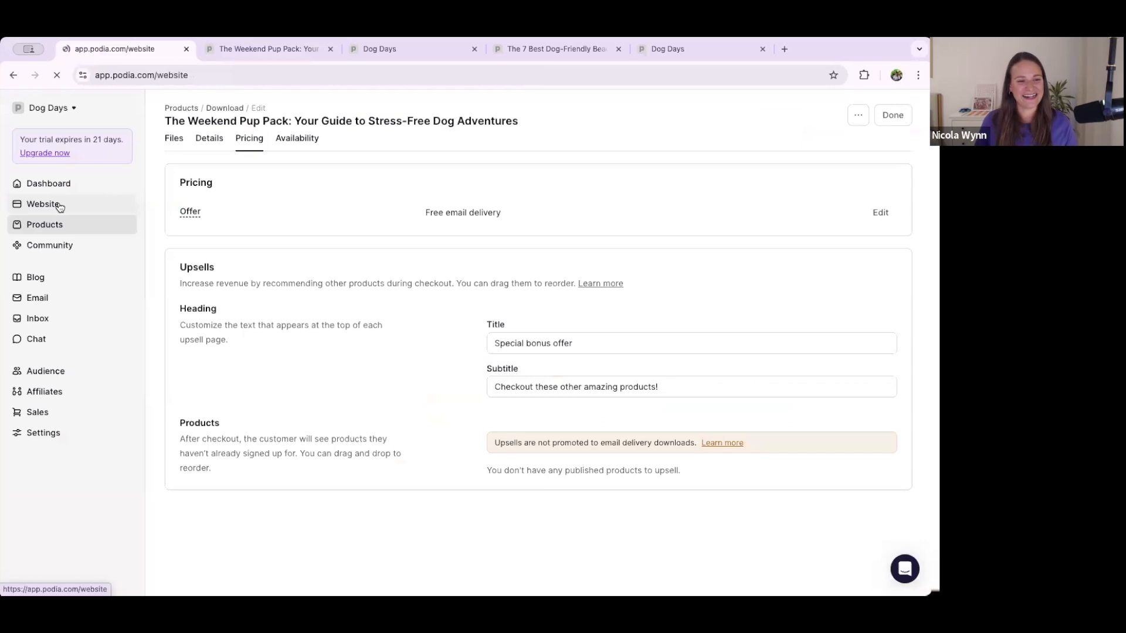
click(277, 278)
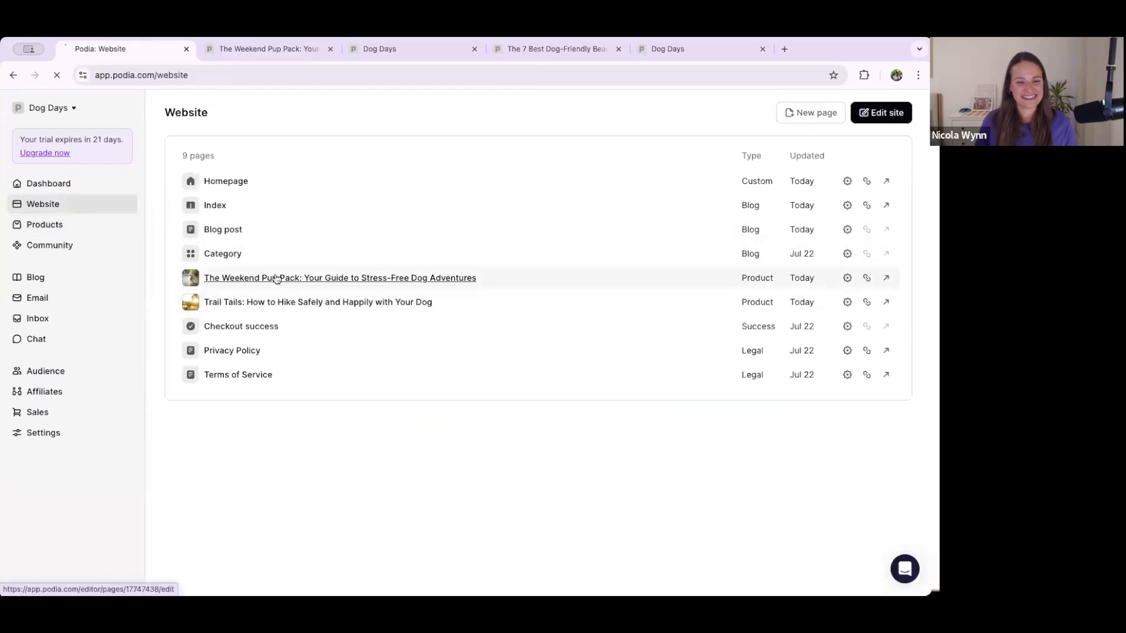
scroll(587, 300, down, 8)
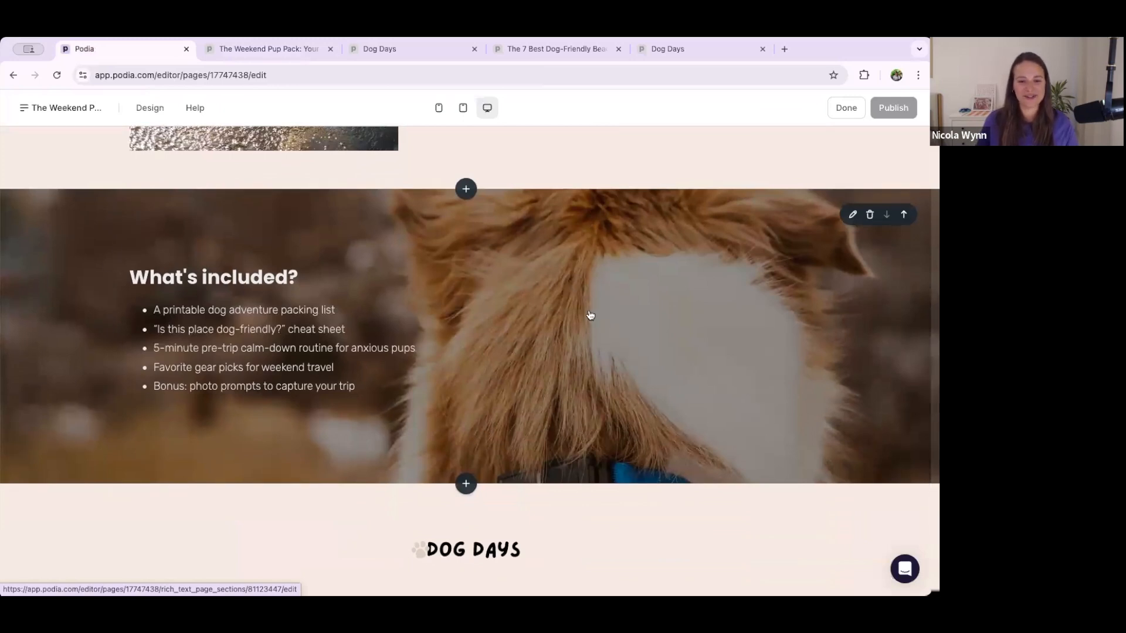
scroll(590, 315, up, 6)
scroll(591, 314, down, 10)
scroll(591, 315, up, 12)
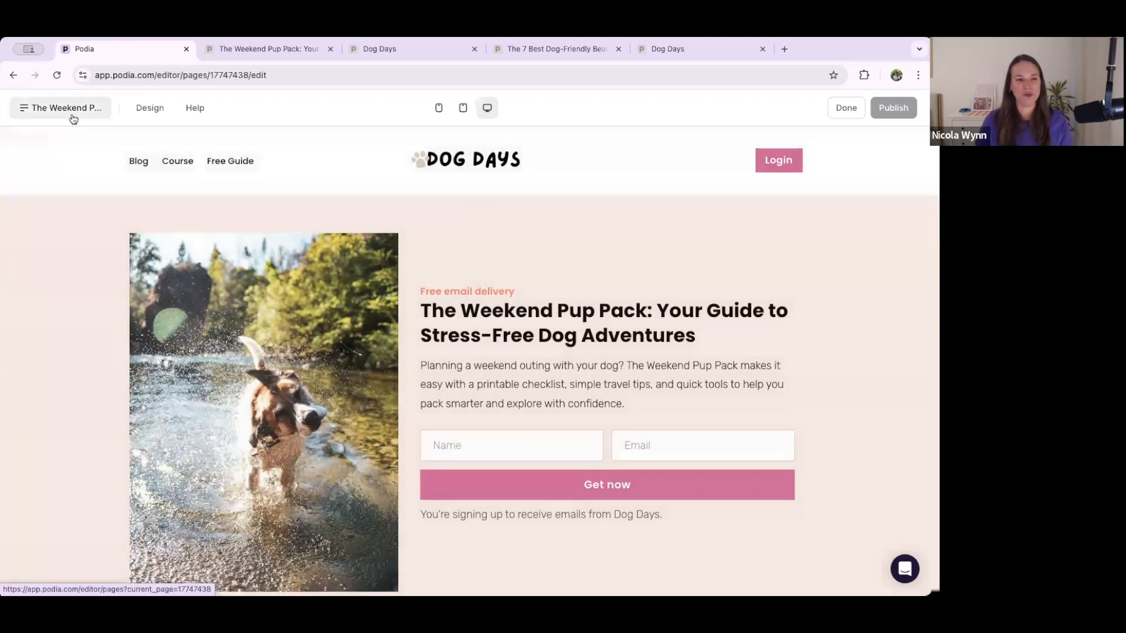
Open the Blog post page in the website editor and go through it down to the comments and footer.
click(74, 121)
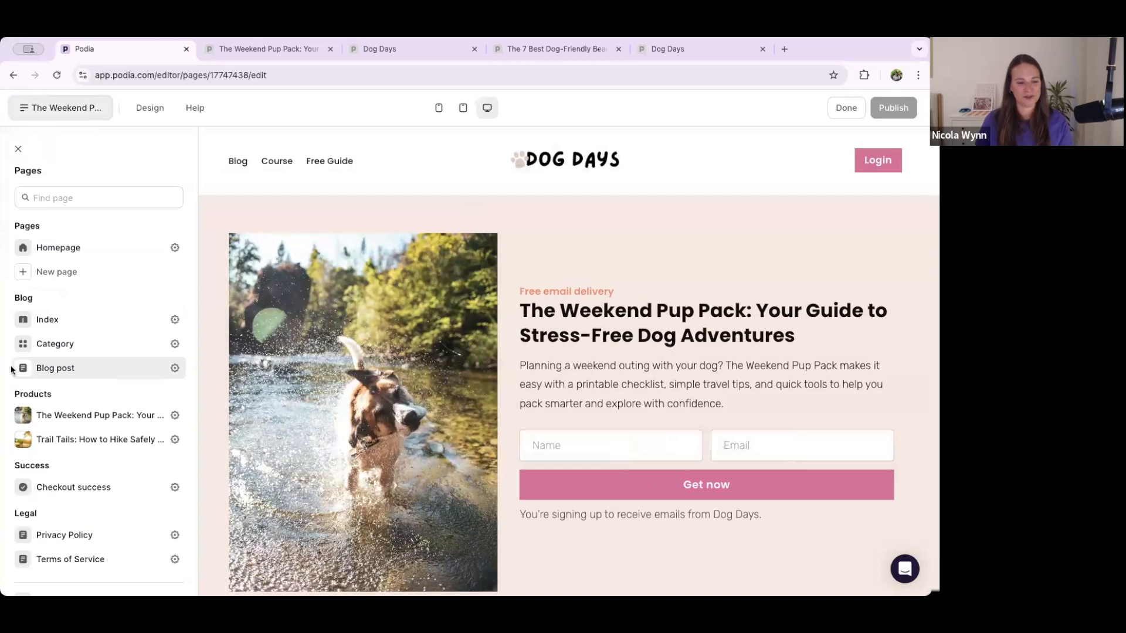
click(55, 374)
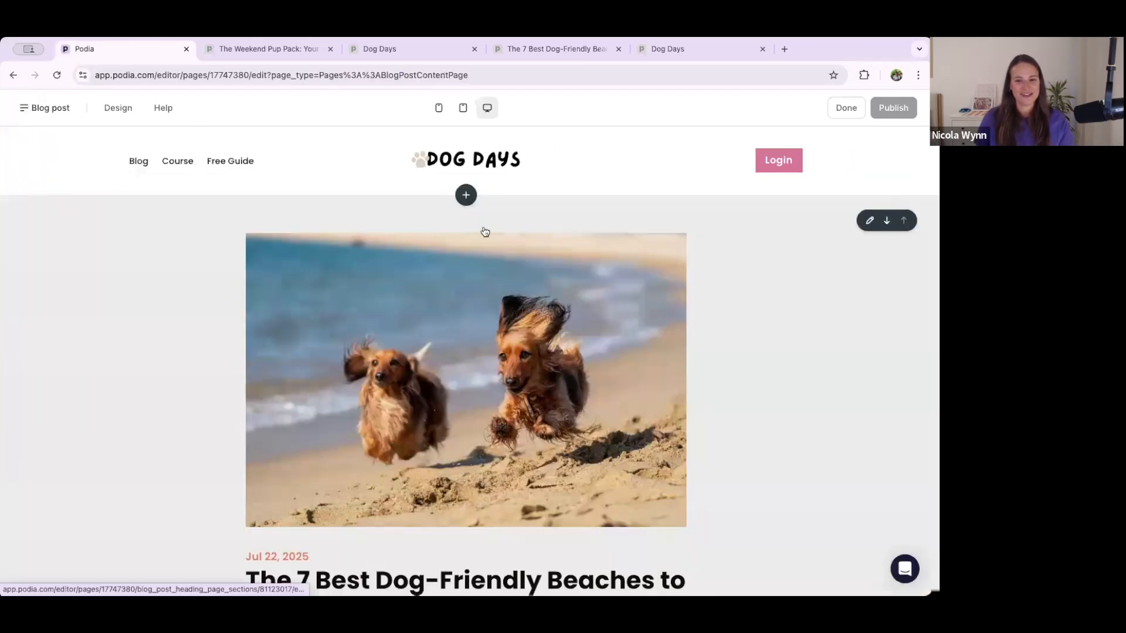
scroll(486, 234, down, 3)
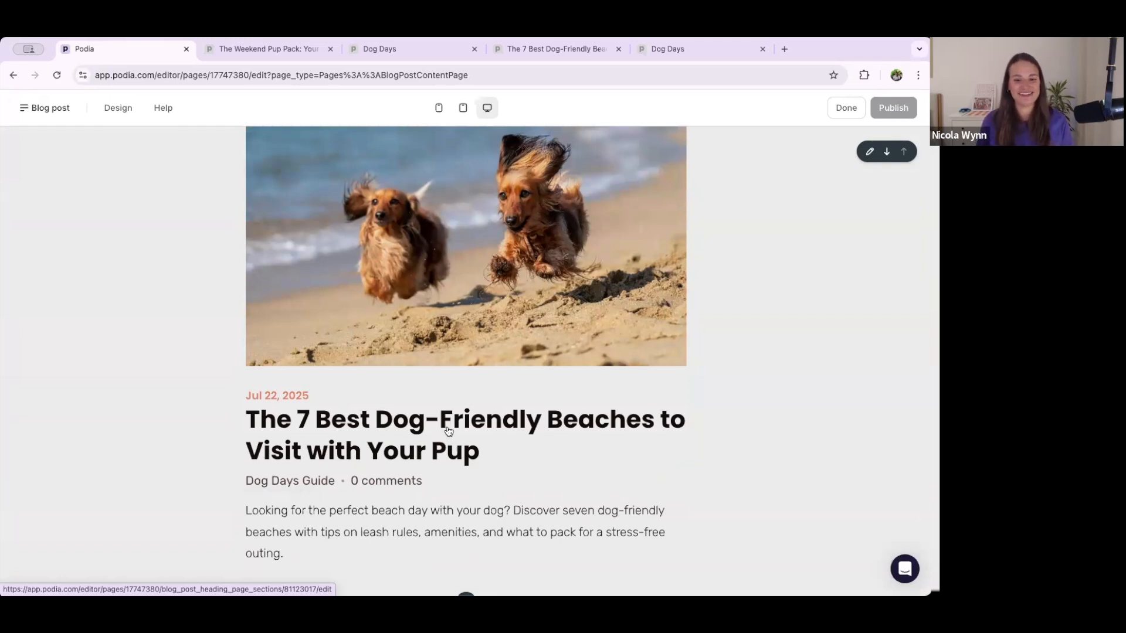
scroll(440, 432, down, 20)
scroll(447, 433, down, 3)
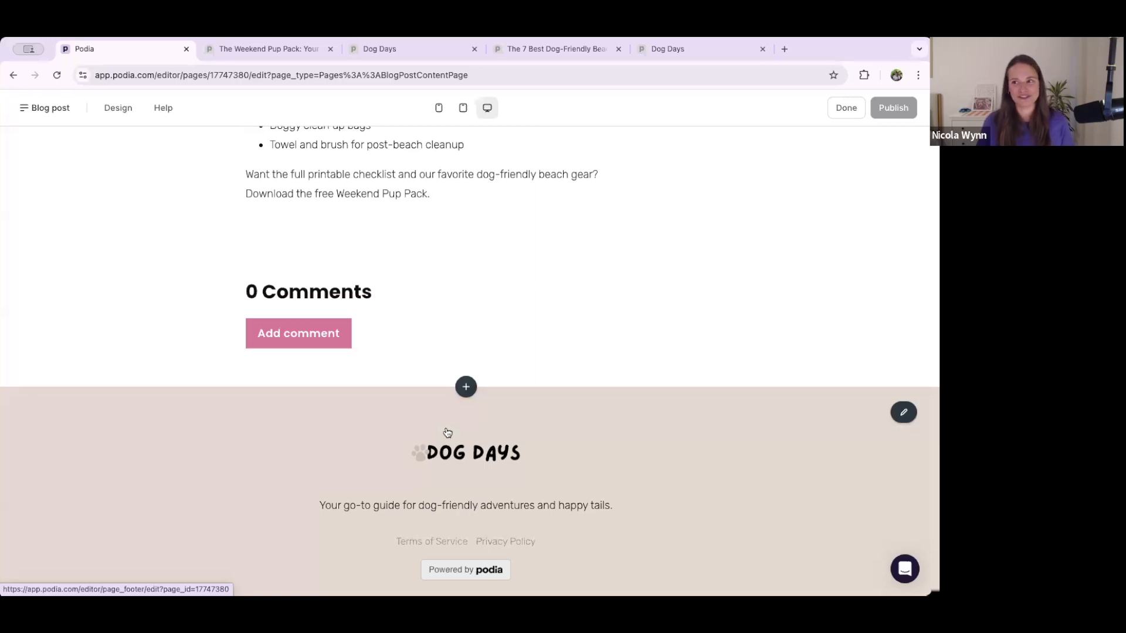
Insert a single-product section between the comments and footer, featuring The Weekend Pup Pack download.
click(466, 387)
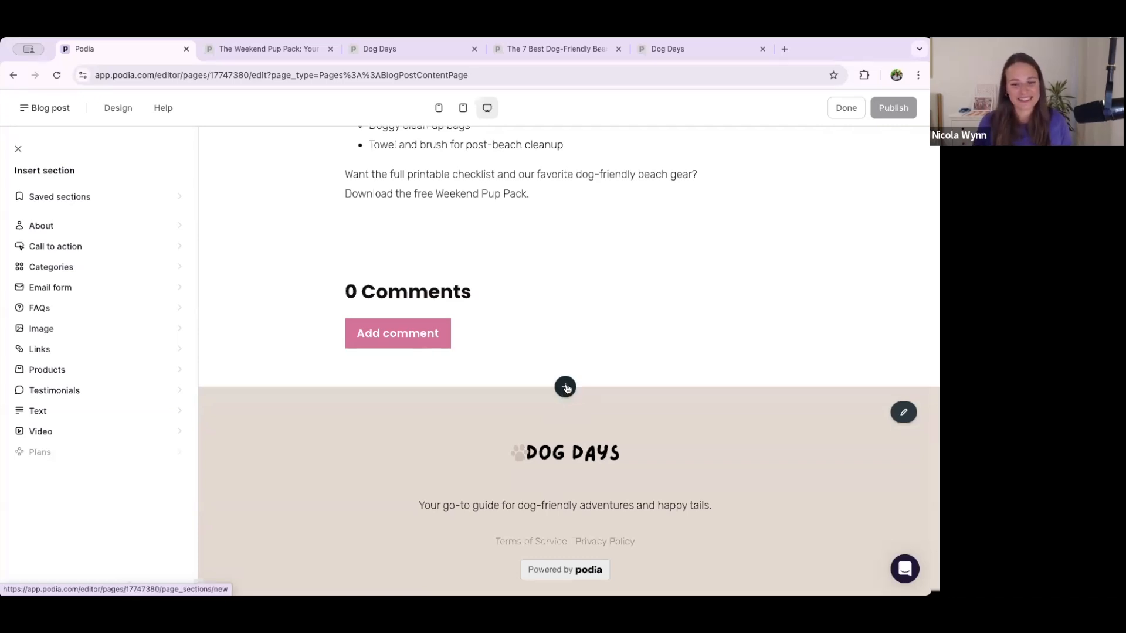
click(49, 371)
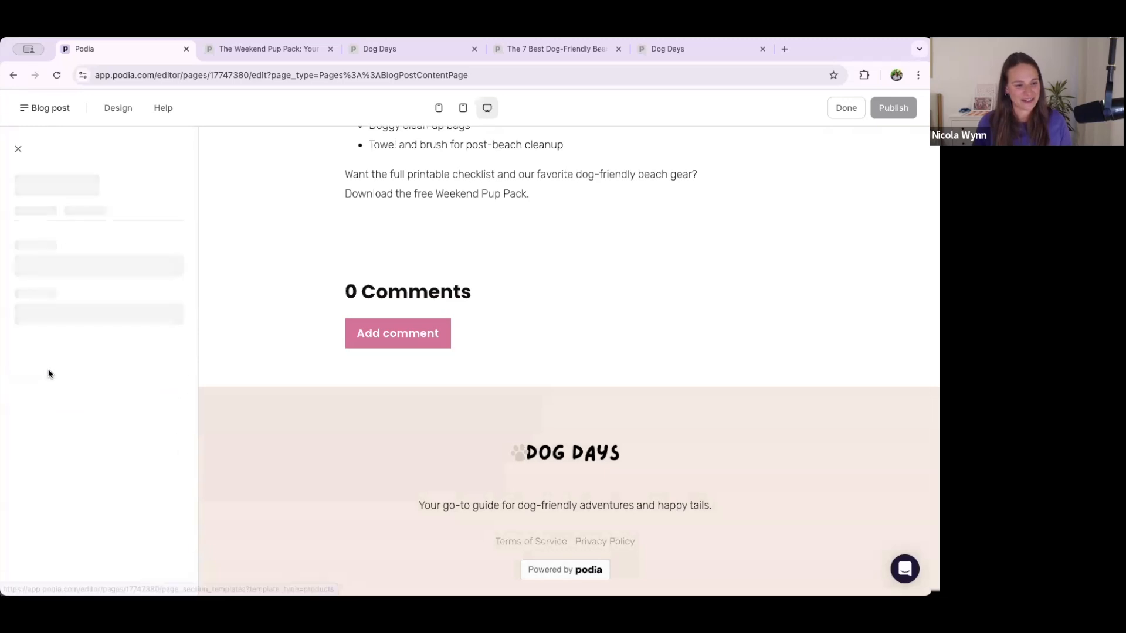
scroll(48, 370, down, 3)
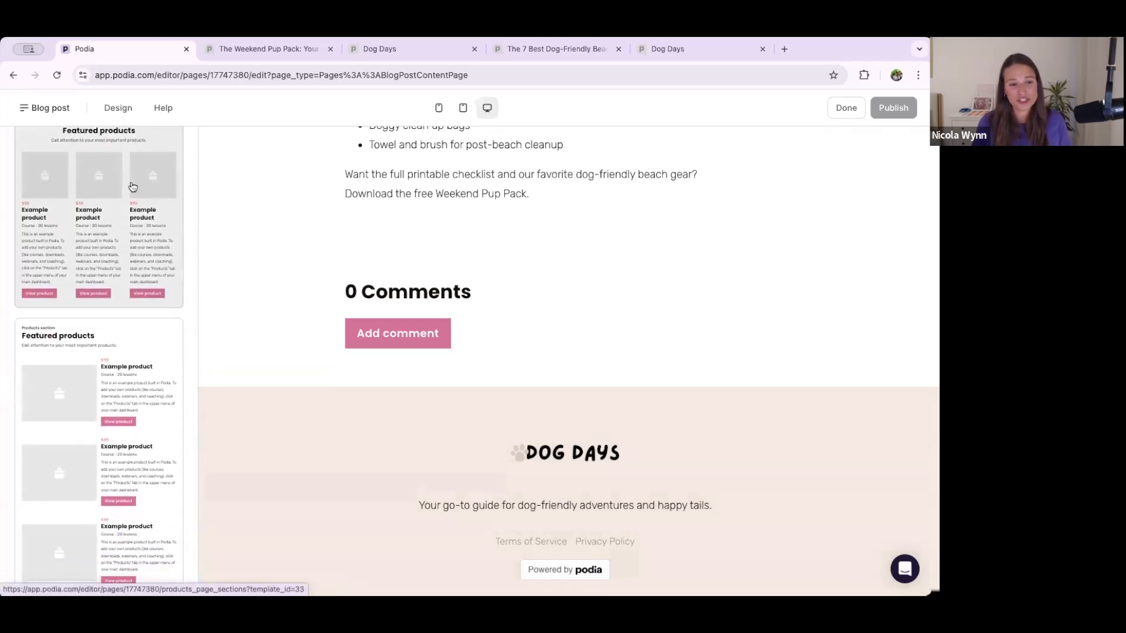
scroll(82, 296, down, 3)
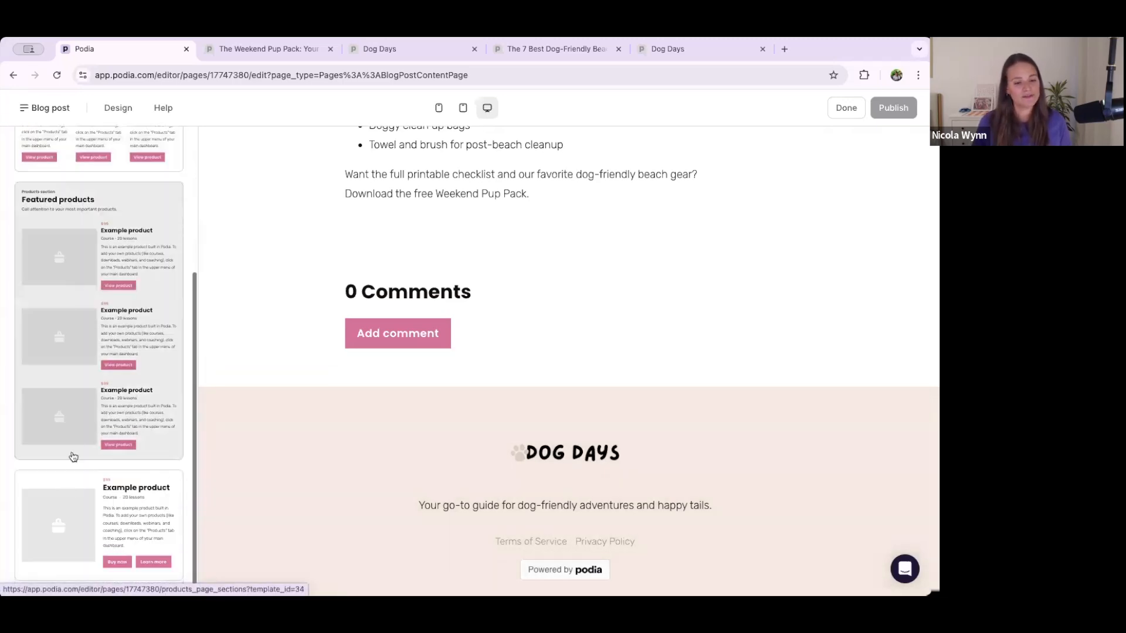
click(98, 513)
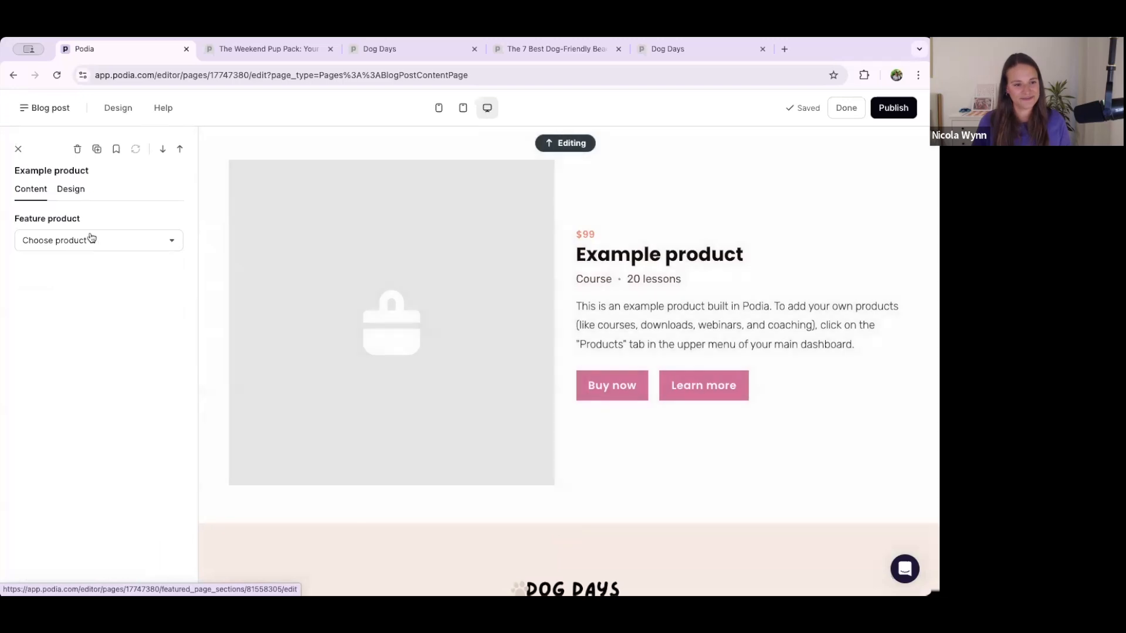
click(91, 239)
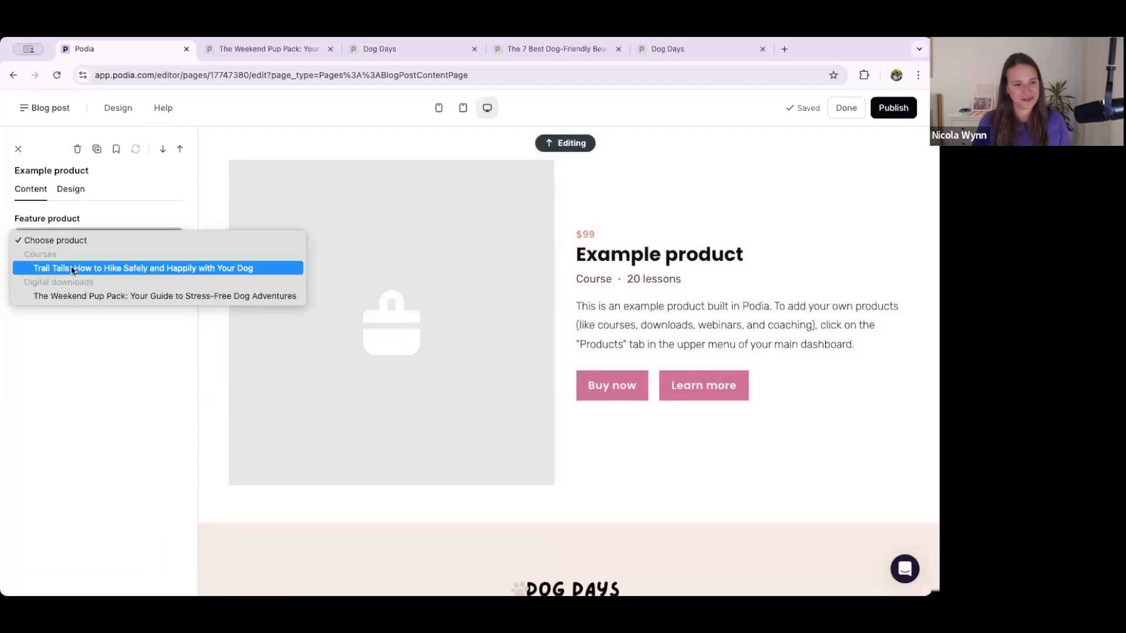
click(61, 296)
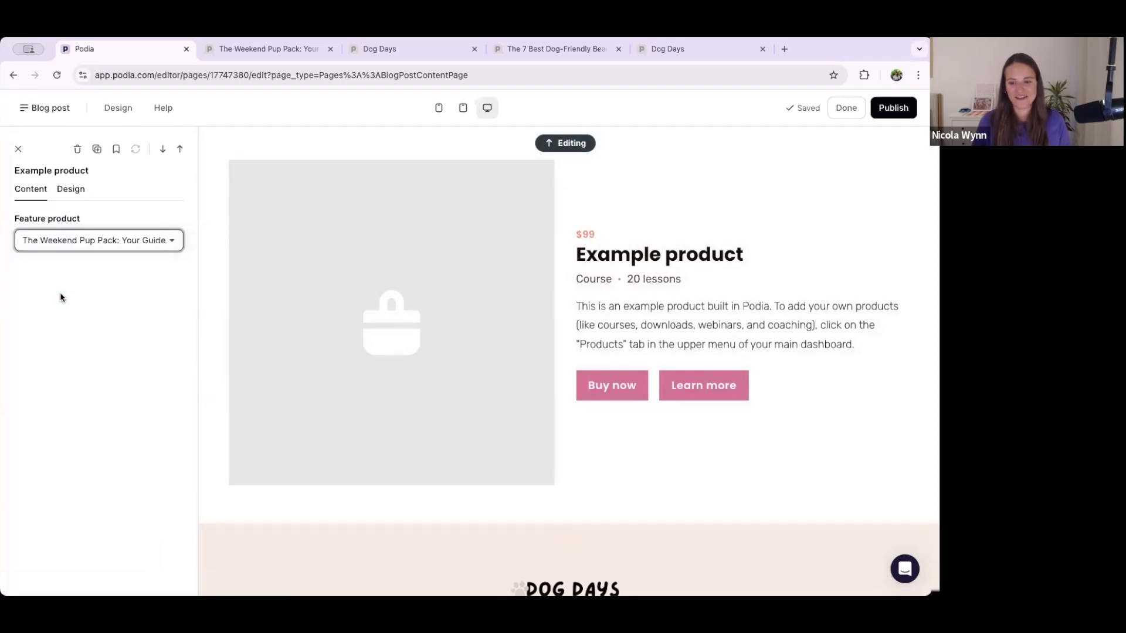
Set the featured product section's image width to 35% and its style to Inset.
scroll(622, 391, down, 2)
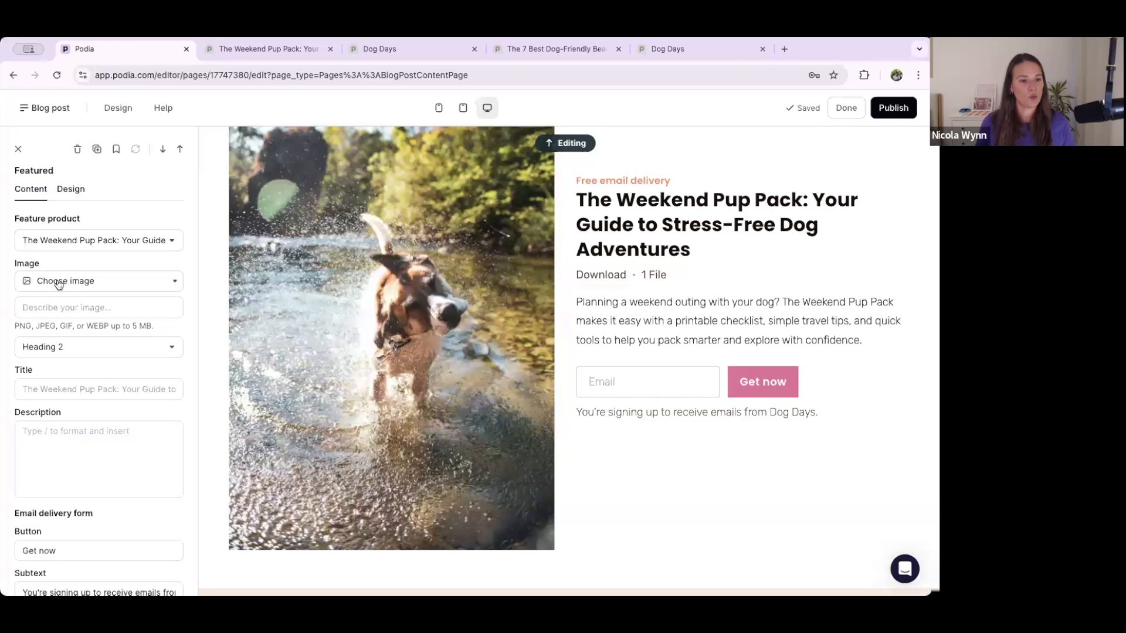
click(71, 190)
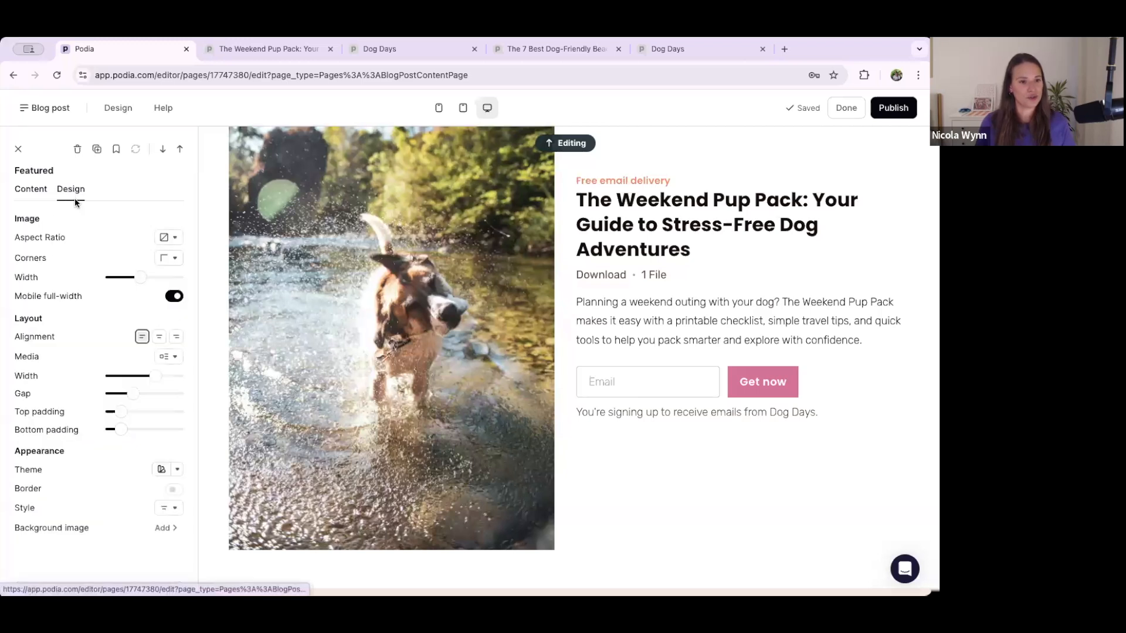
drag(140, 279, 130, 279)
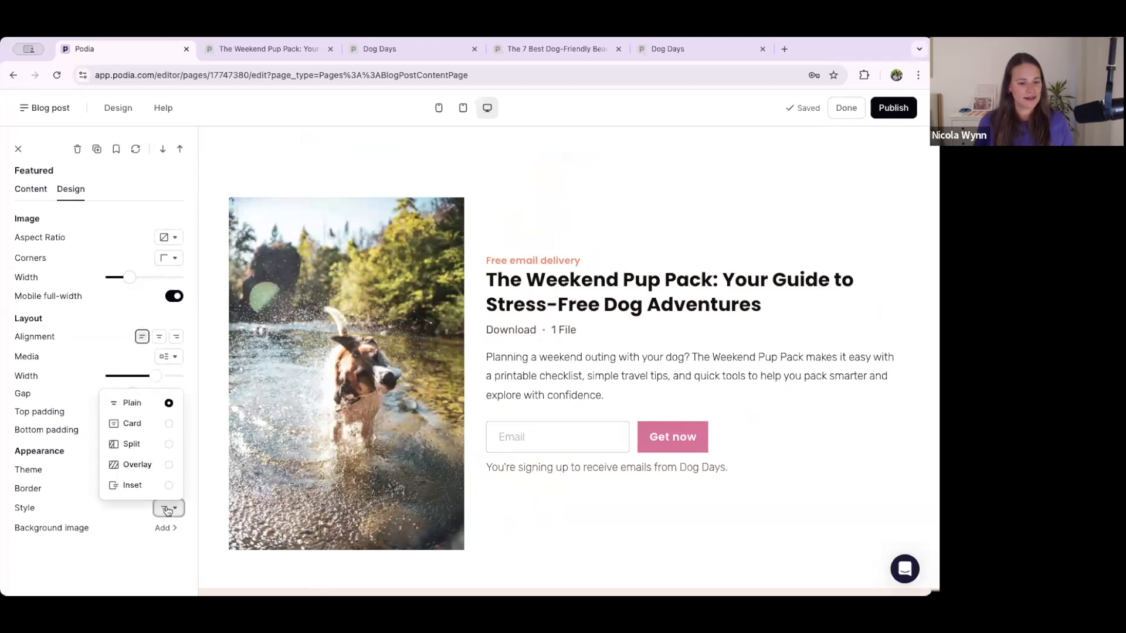
click(141, 485)
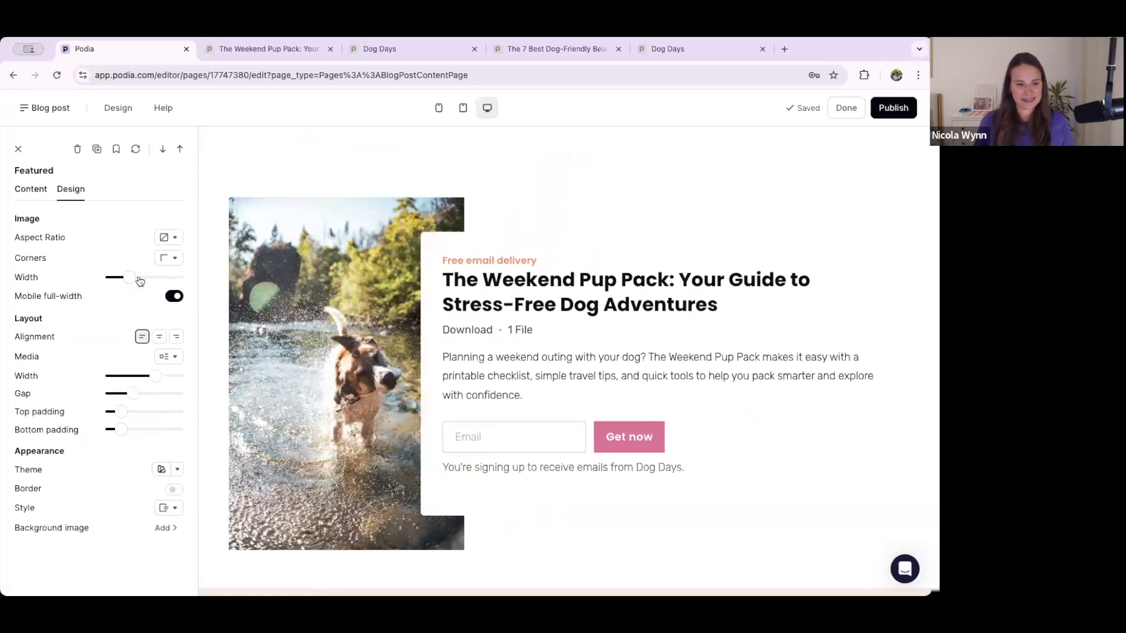
mouse_move(131, 279)
drag(125, 280, 129, 281)
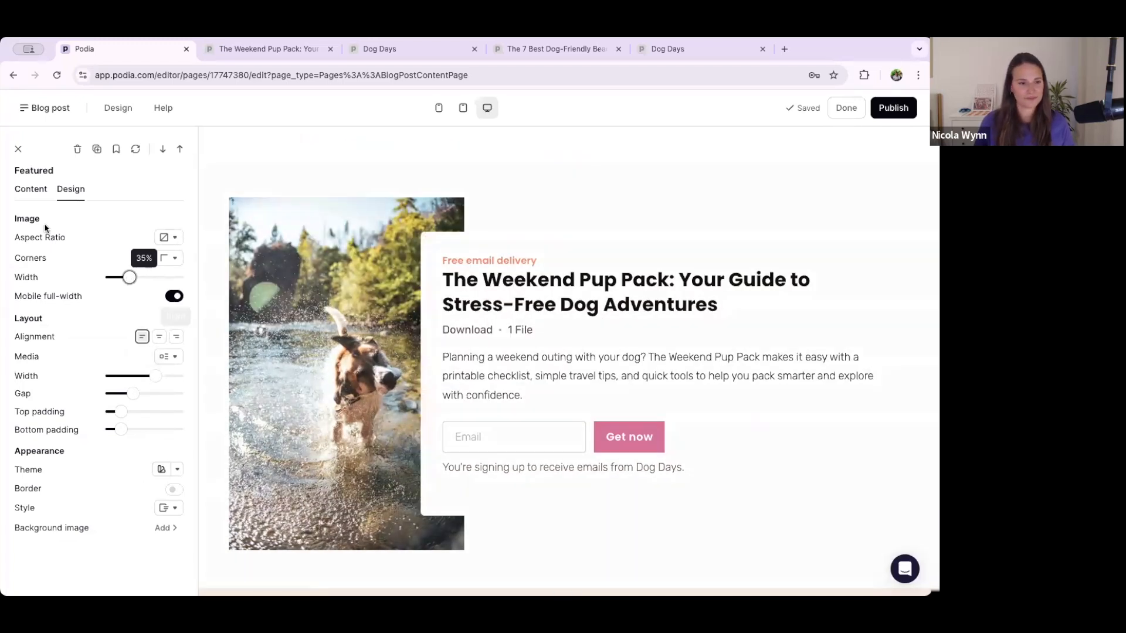
Show the name field in the section's email delivery form and hide the product's type and included items.
click(33, 190)
scroll(115, 388, down, 5)
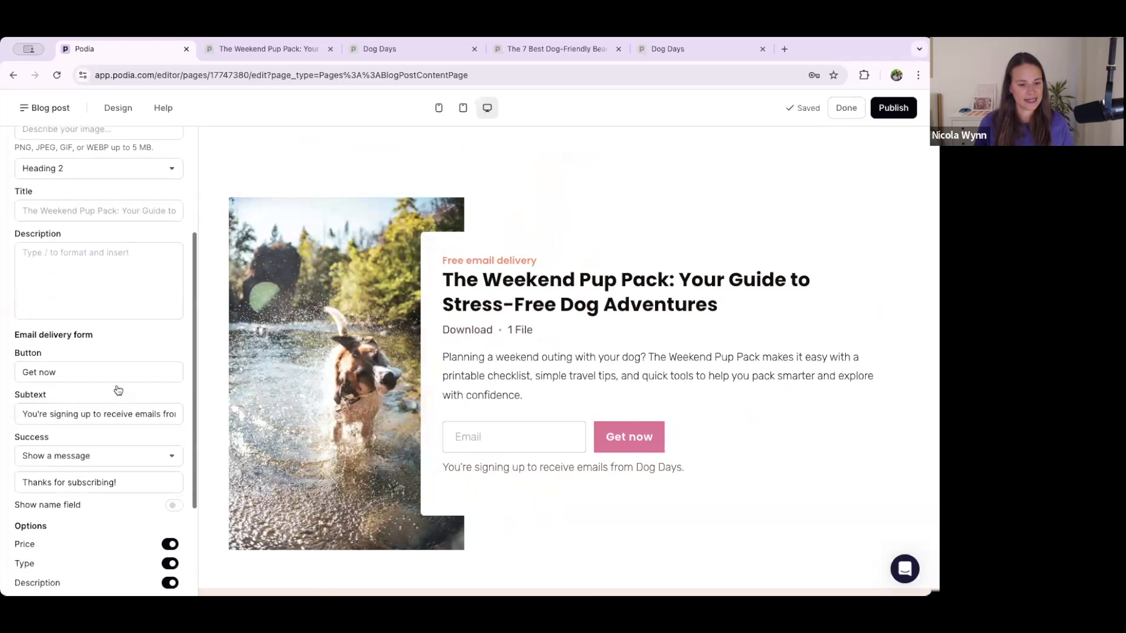
click(174, 401)
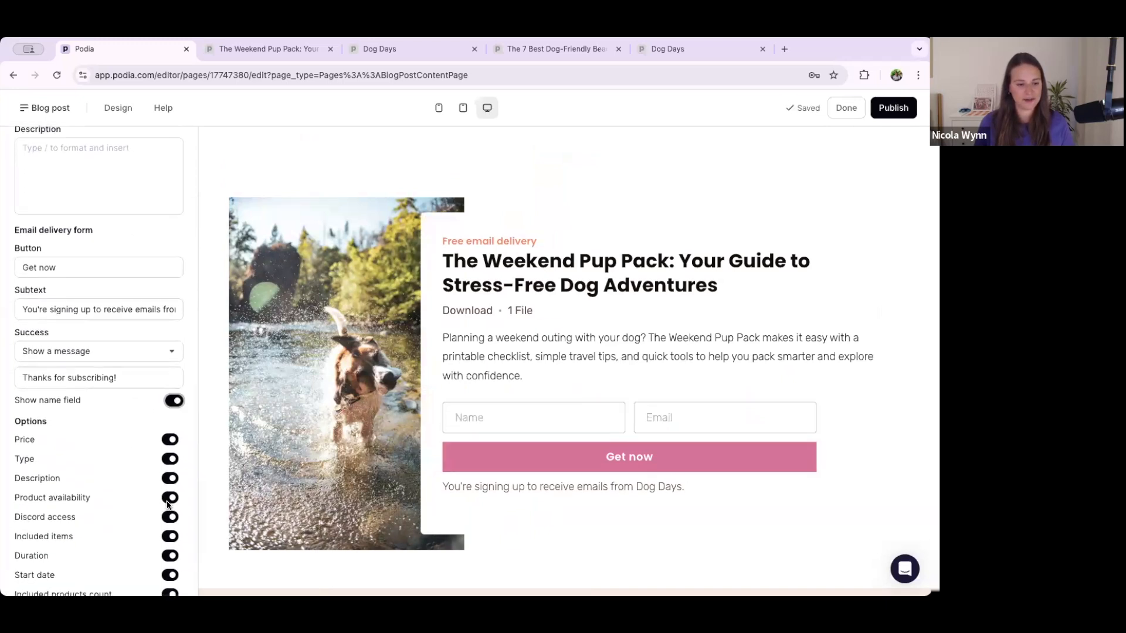
click(170, 459)
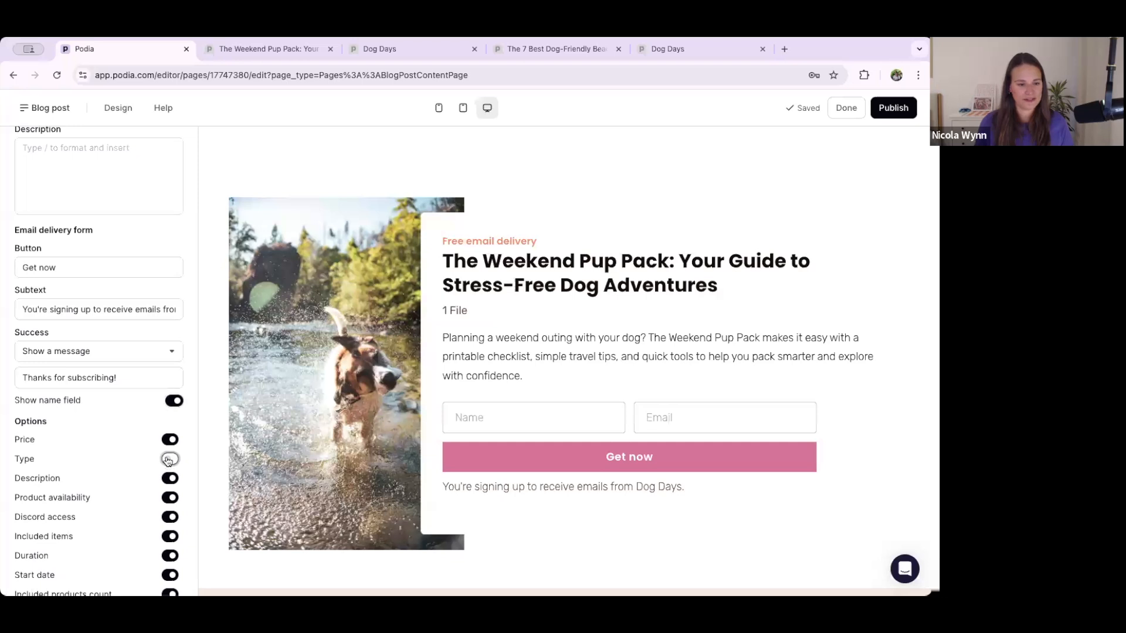
click(169, 537)
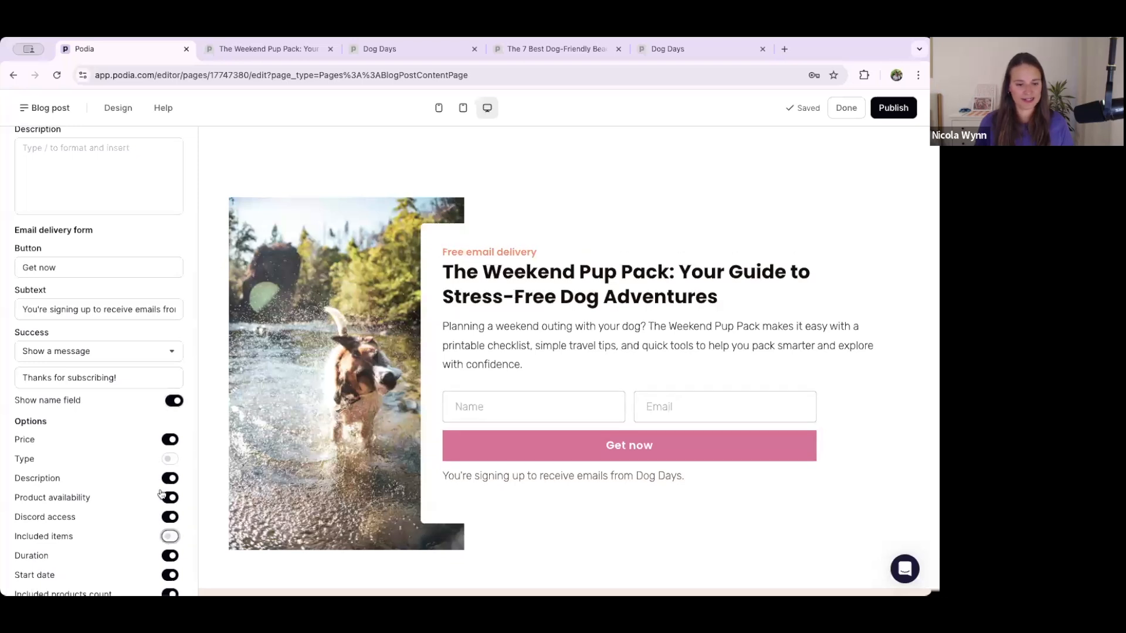
scroll(156, 480, down, 1)
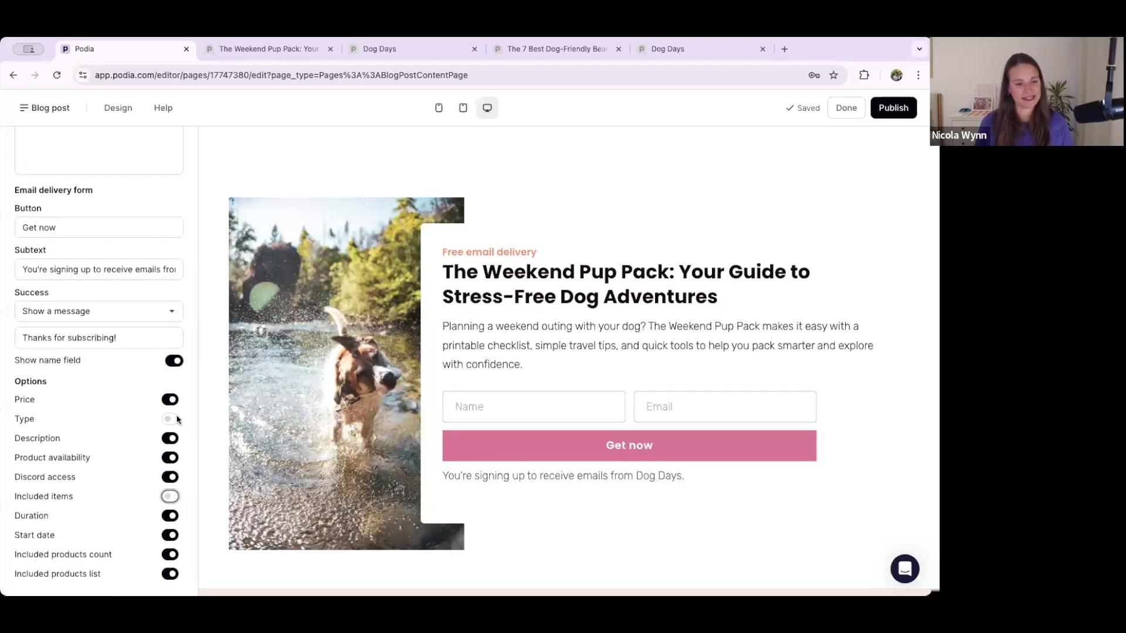
Search Unsplash for "mountains" and set a green hillside photo as the featured section's background image.
scroll(162, 443, up, 3)
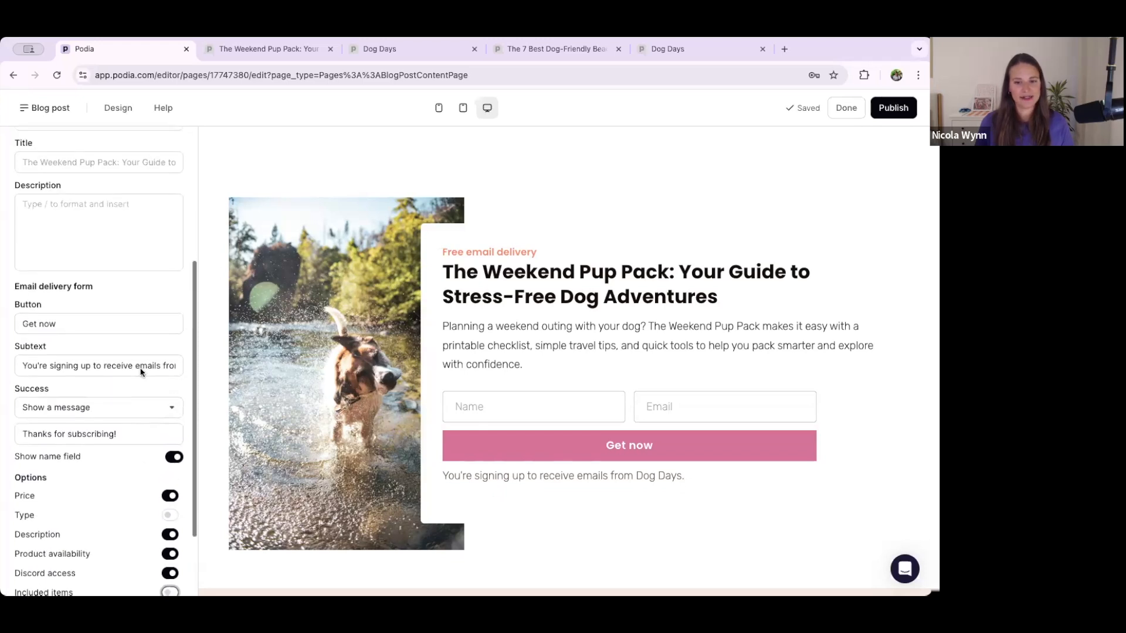
scroll(79, 291, up, 3)
scroll(73, 219, up, 2)
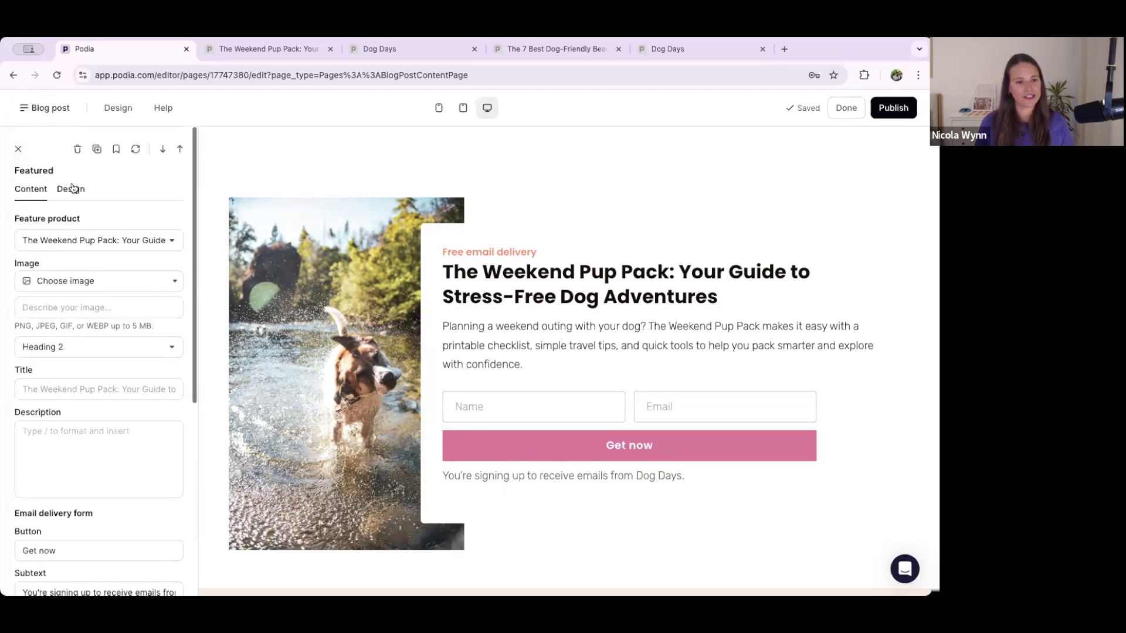
click(71, 189)
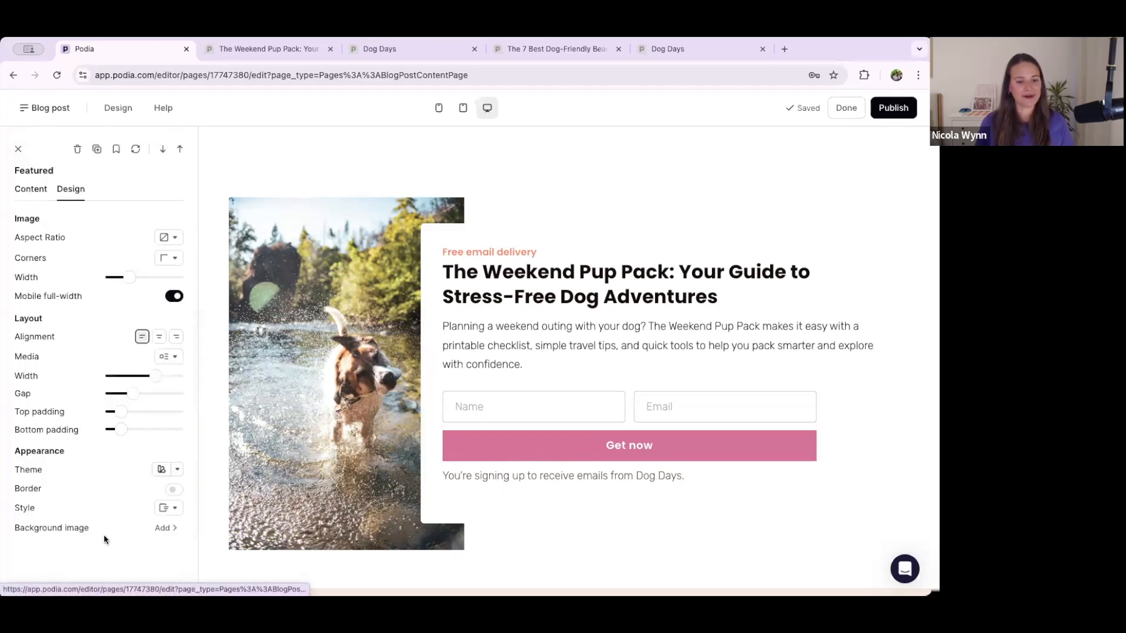
click(167, 529)
click(86, 213)
click(81, 278)
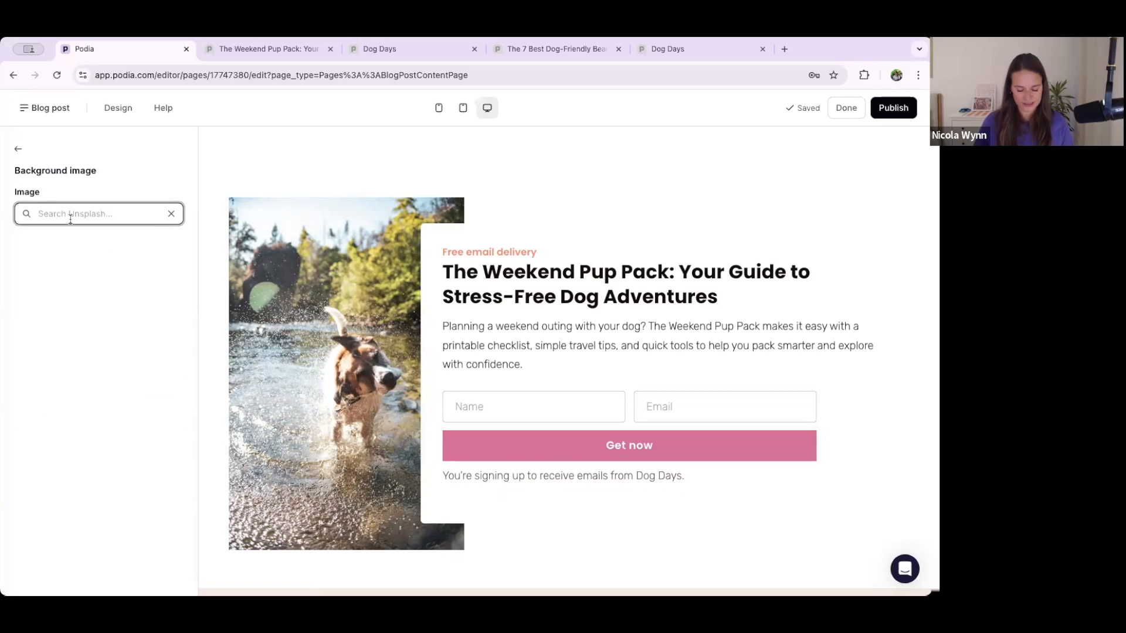
text(mountains)
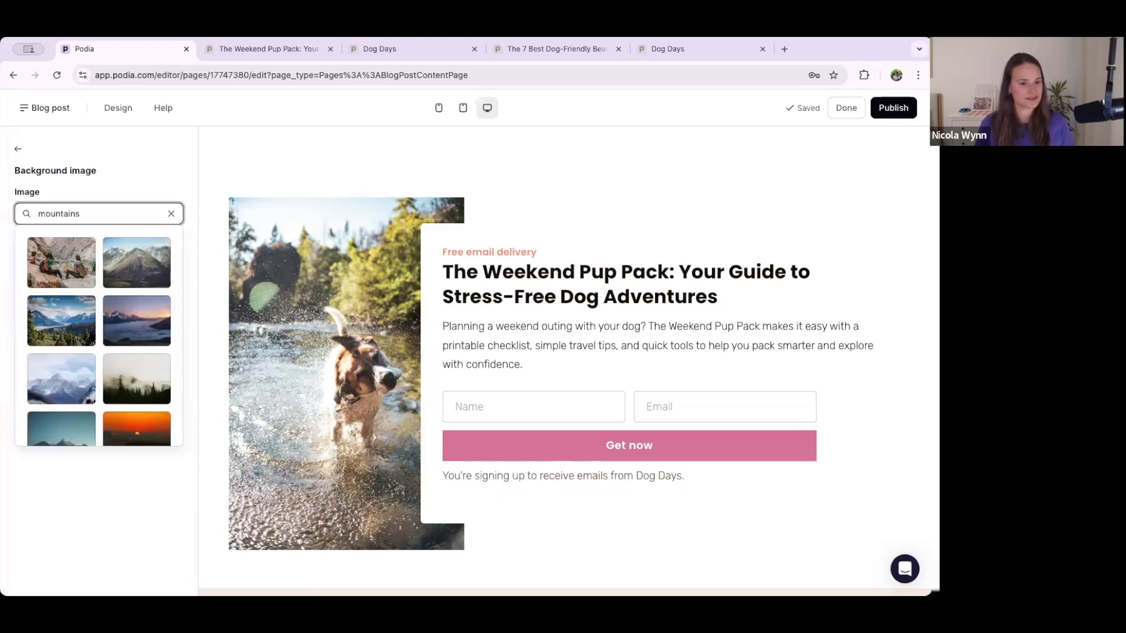
scroll(91, 317, down, 2)
scroll(93, 325, down, 5)
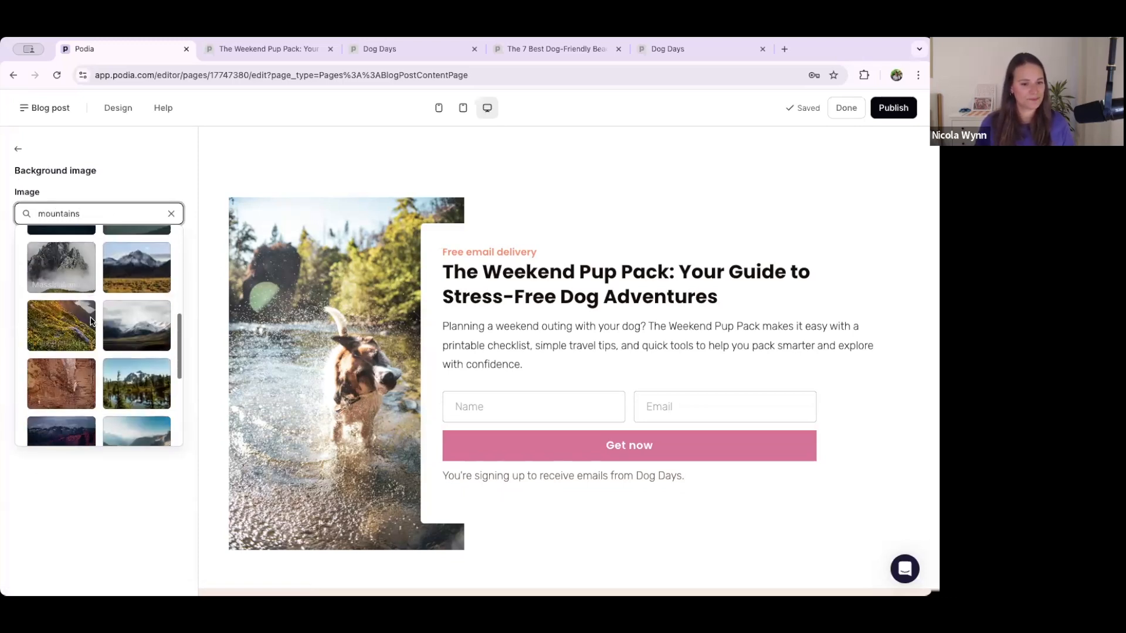
scroll(95, 335, down, 8)
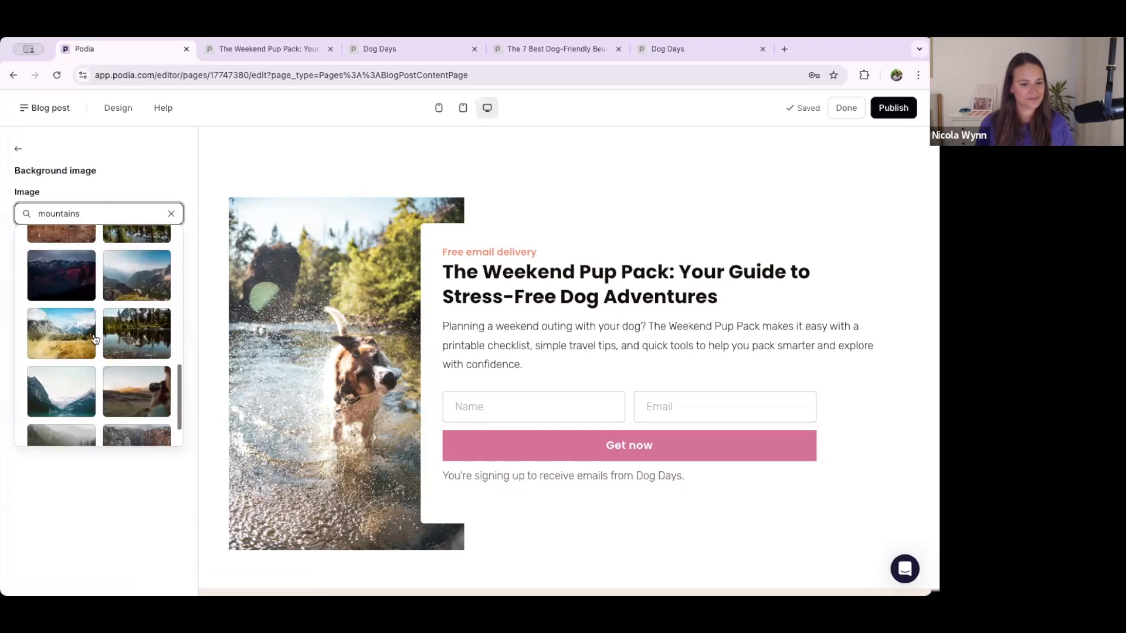
scroll(94, 338, down, 3)
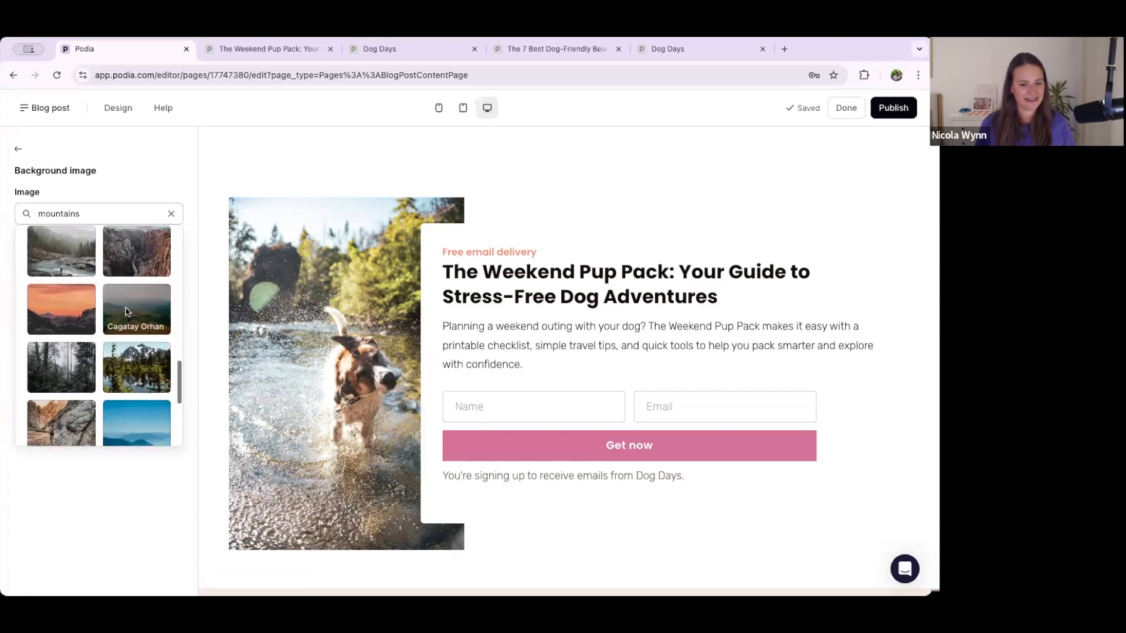
click(136, 307)
Adjust the background image with no grayscale and maximum contrast, and publish the page.
drag(160, 311, 94, 343)
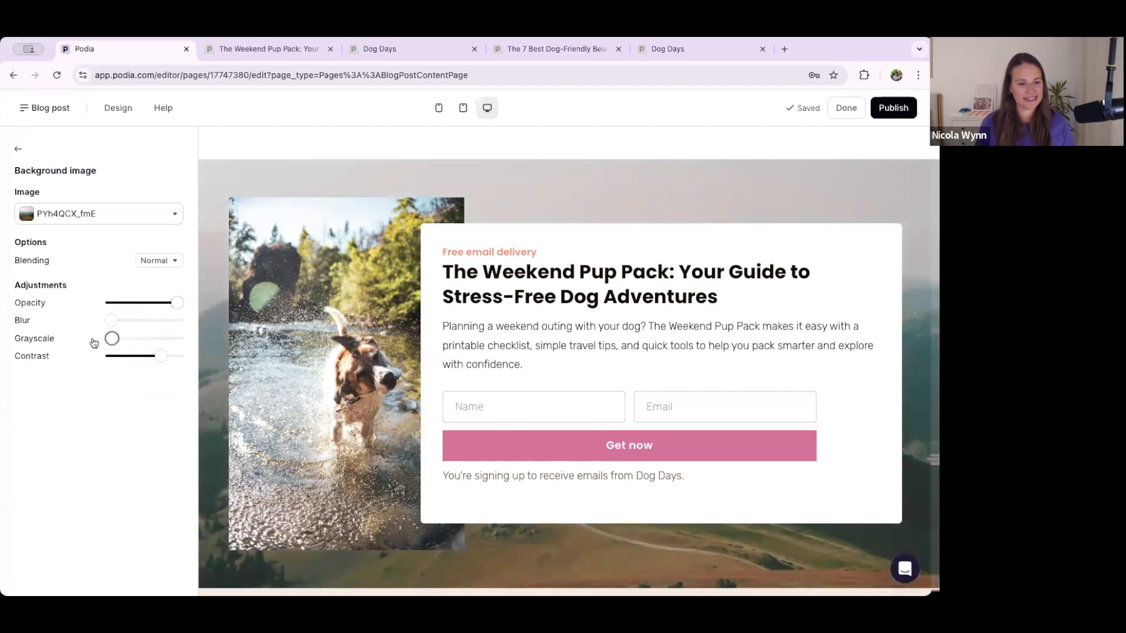
drag(157, 366, 177, 358)
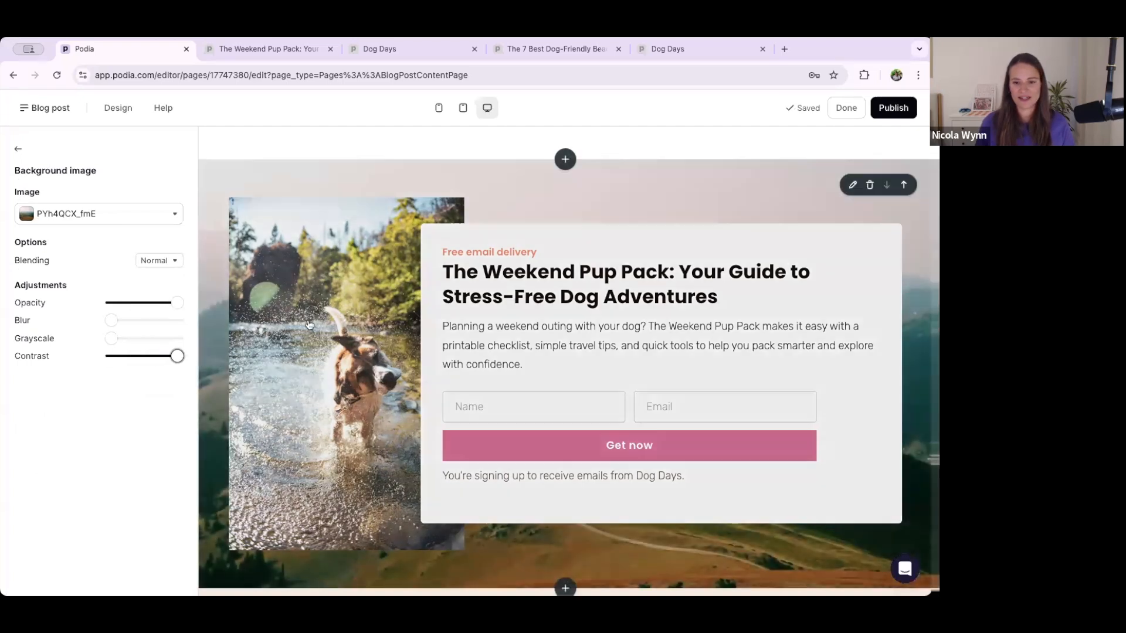
scroll(311, 325, down, 3)
scroll(311, 325, up, 3)
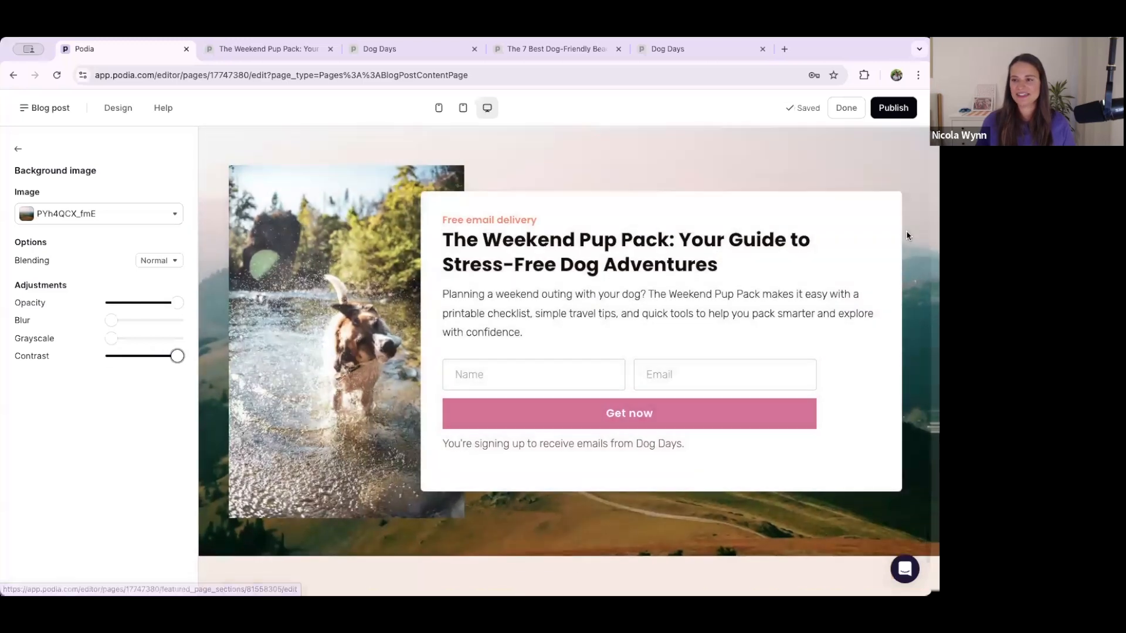
click(894, 108)
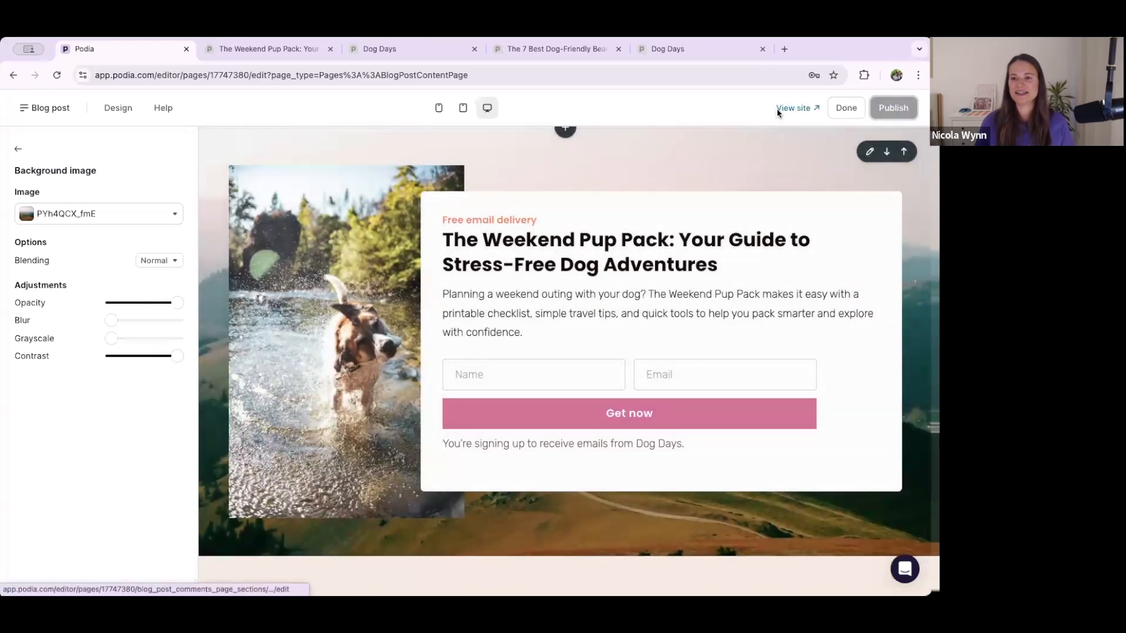
View the published beaches blog post on the live site and examine its featured Weekend Pup Pack section below the comments.
click(233, 52)
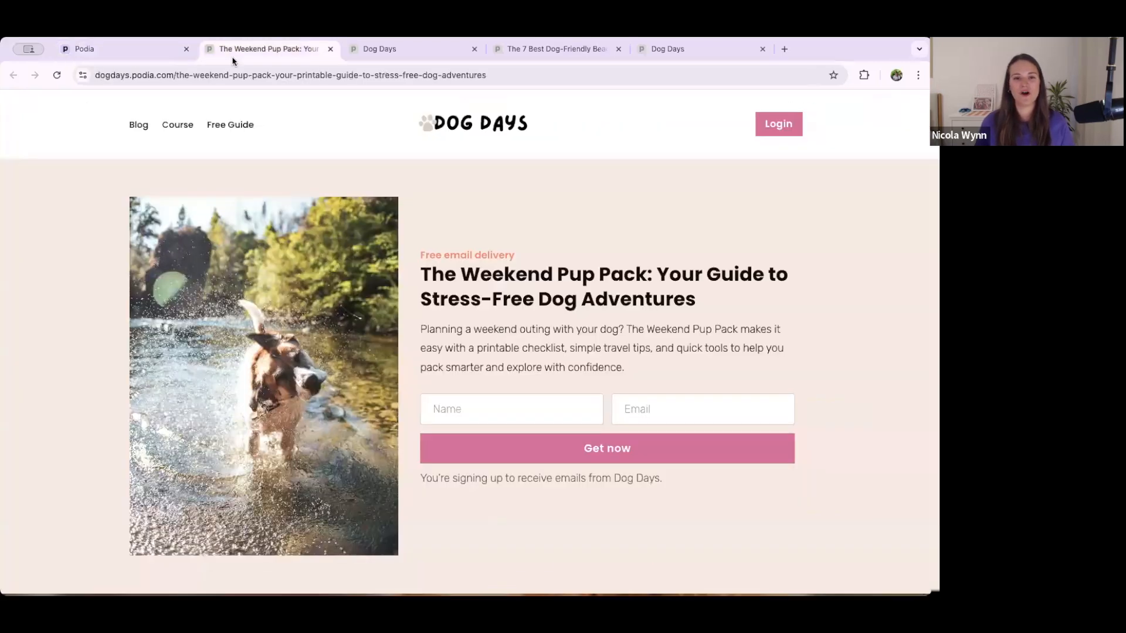
click(141, 129)
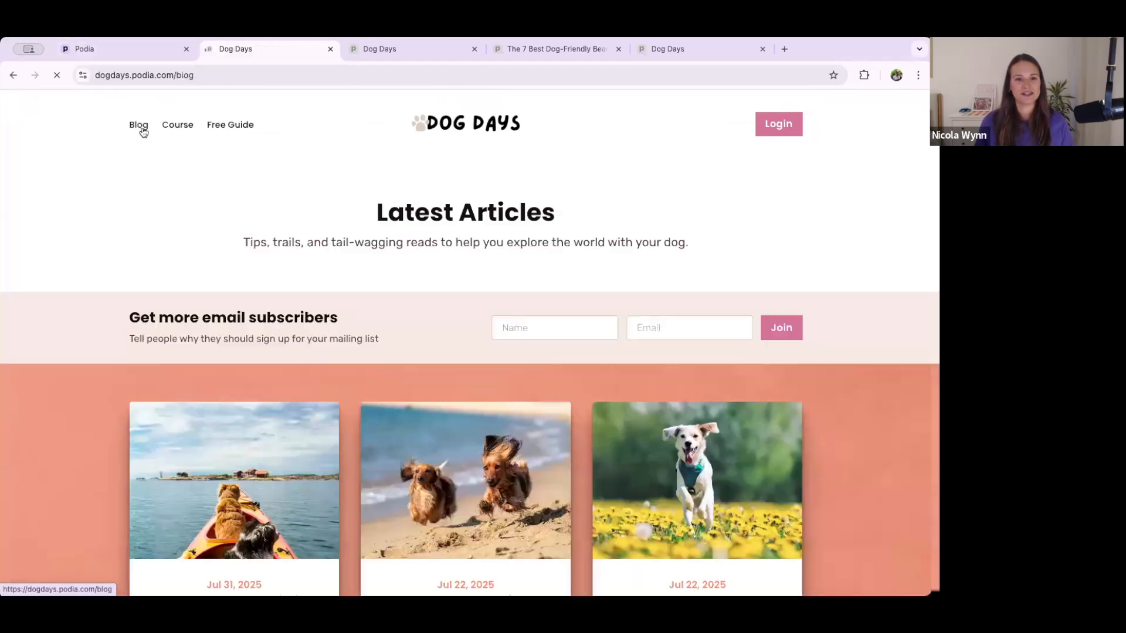
scroll(195, 216, down, 2)
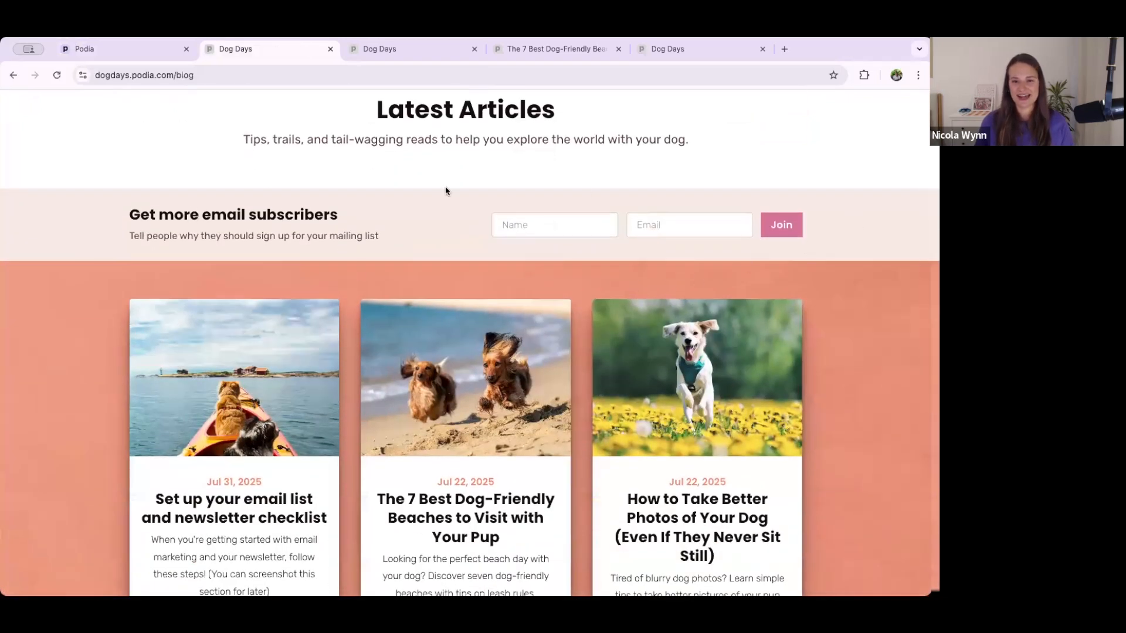
scroll(255, 231, down, 2)
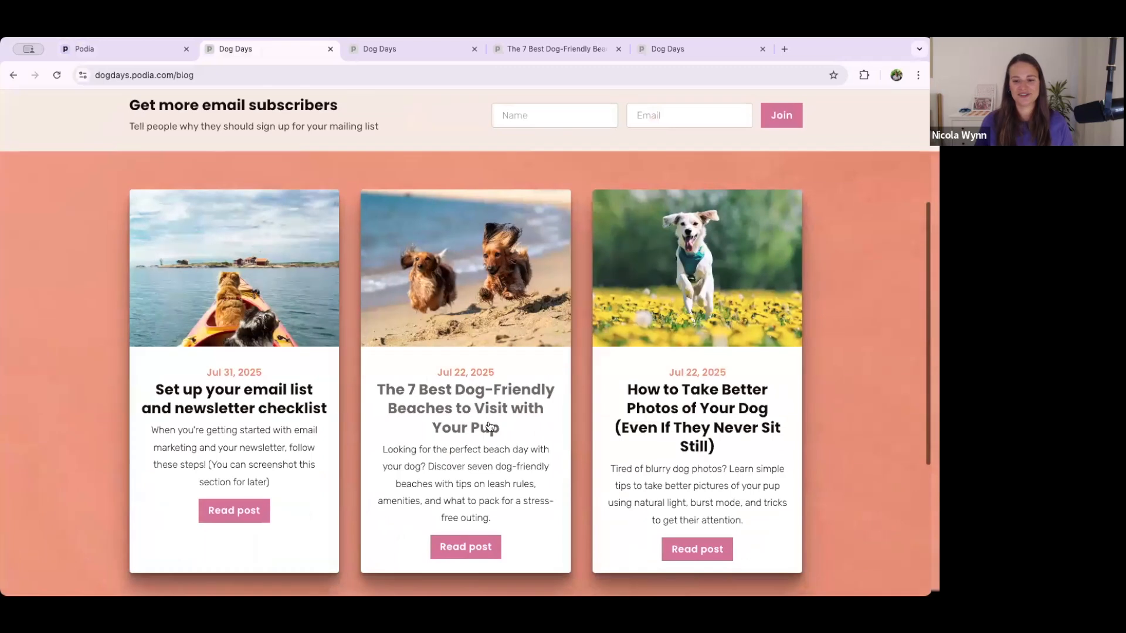
click(495, 386)
scroll(500, 336, down, 20)
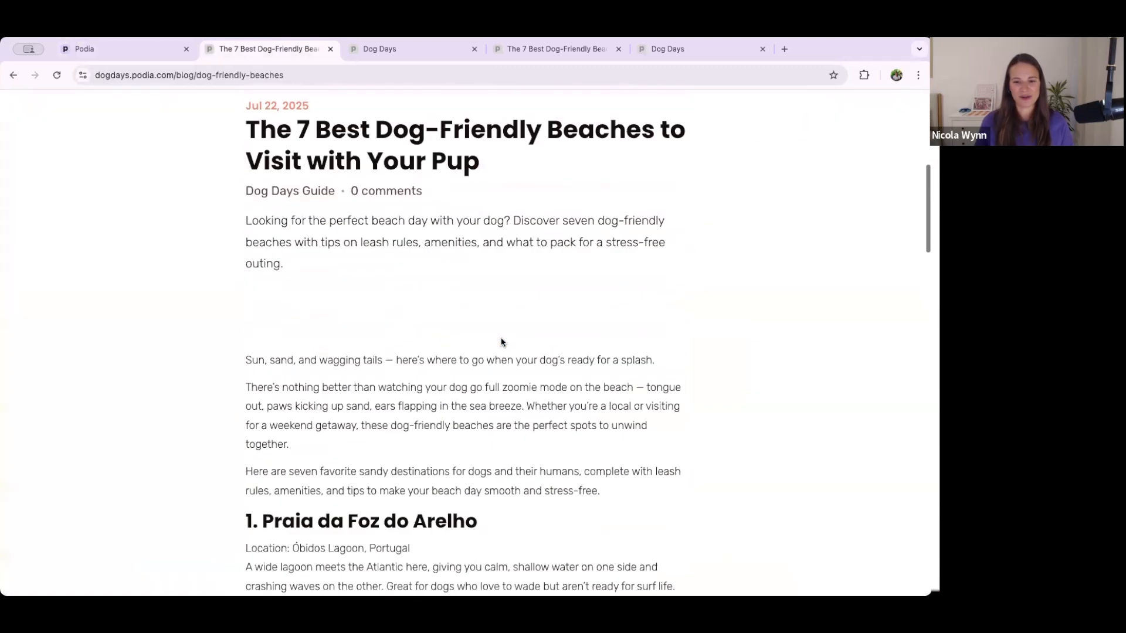
scroll(501, 341, down, 15)
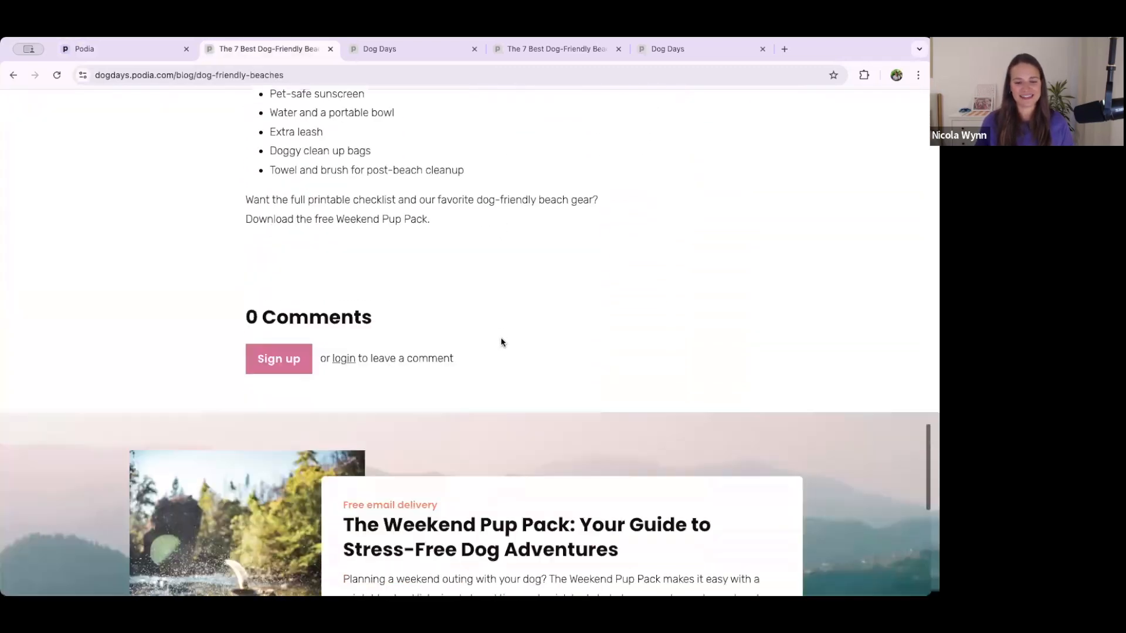
scroll(501, 340, up, 3)
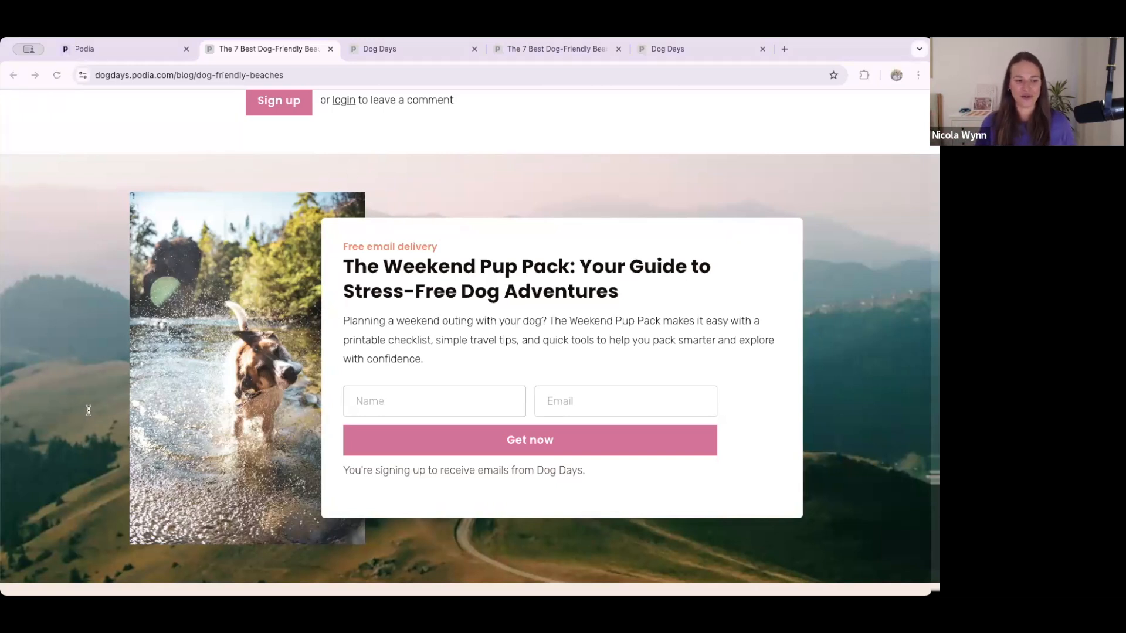
Leave the page editor and create a new email broadcast named "Newsletter 1".
click(141, 57)
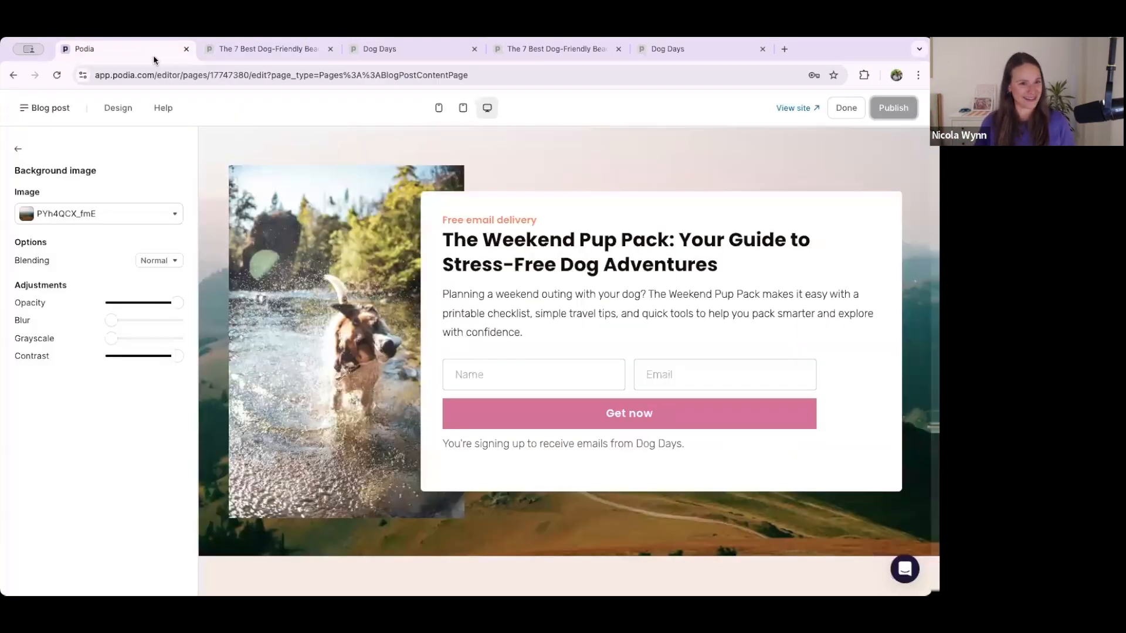
click(846, 108)
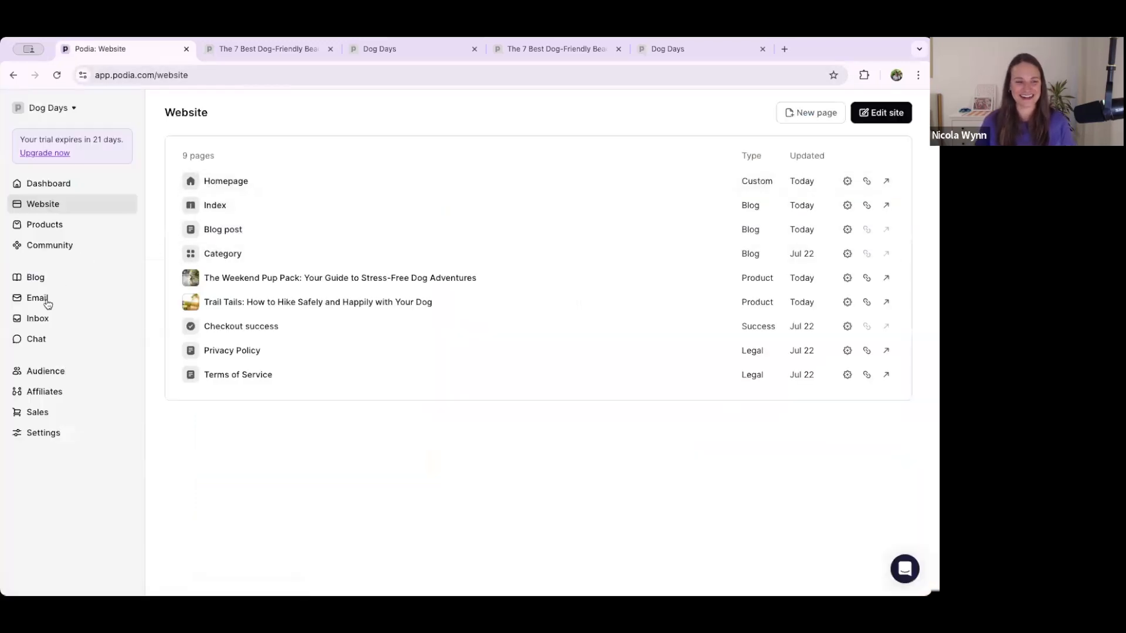
click(43, 300)
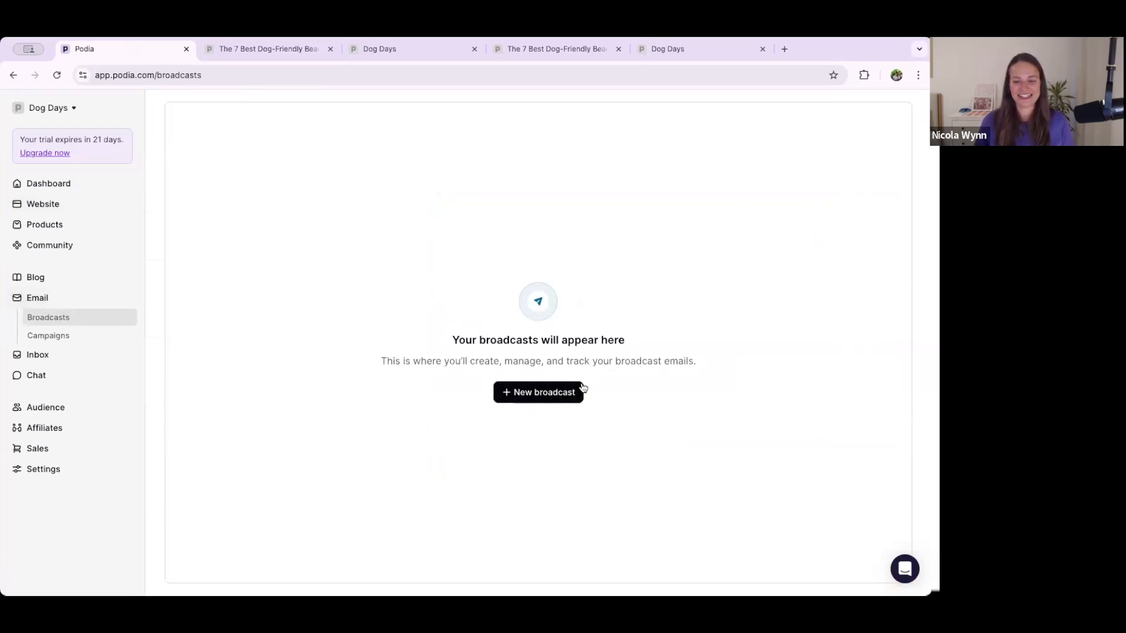
click(546, 397)
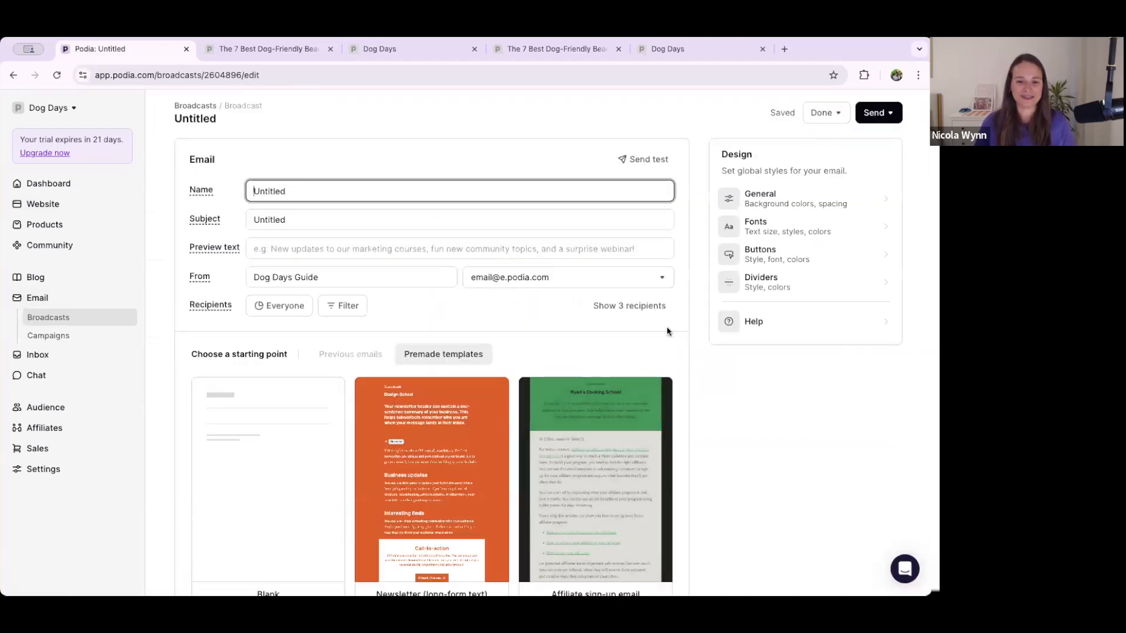
double_click(336, 192)
text(Newsletter 1)
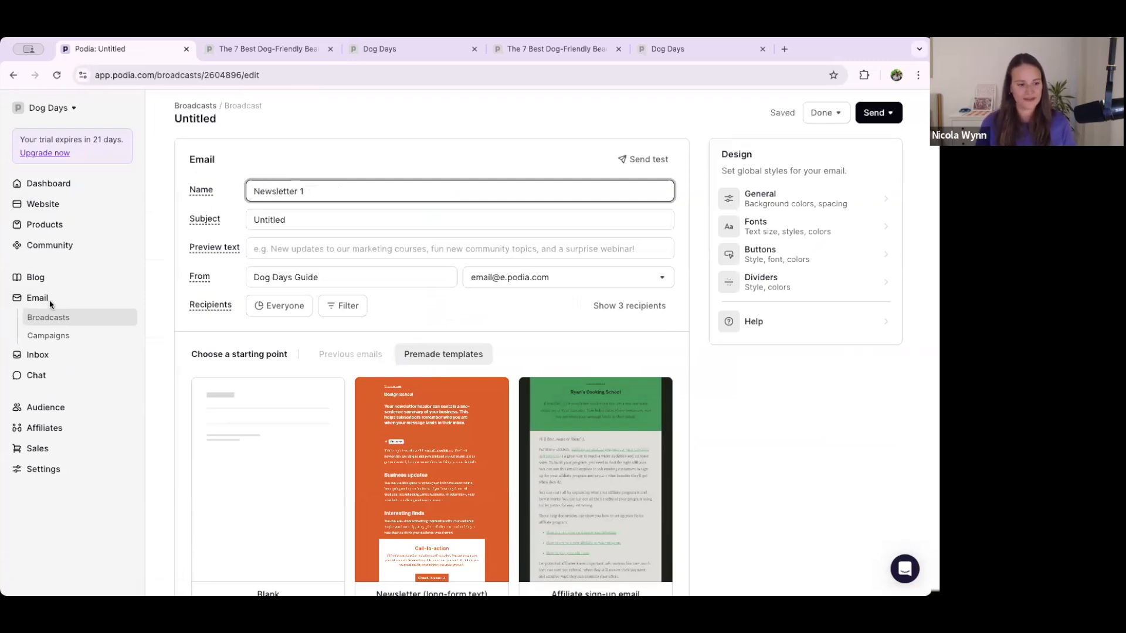
click(21, 484)
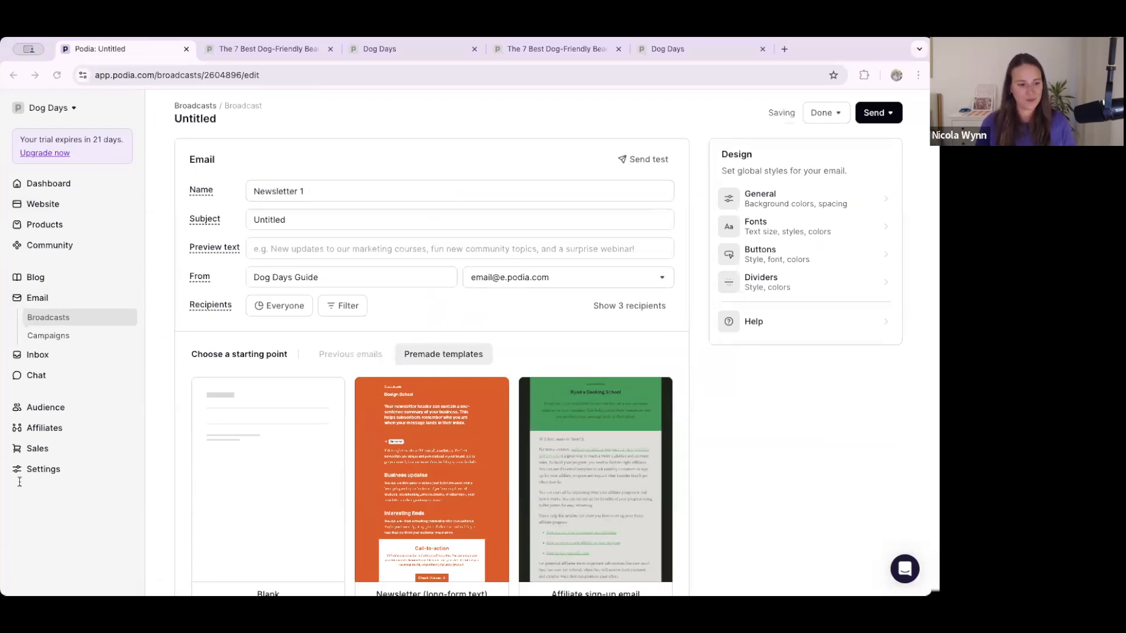
Set the broadcast's subject to "Welcome to The Weekly Wag!" and its preview text to "You're officially part of the pack 🐾".
double_click(328, 219)
text(Welcome to The Weekly Wag!)
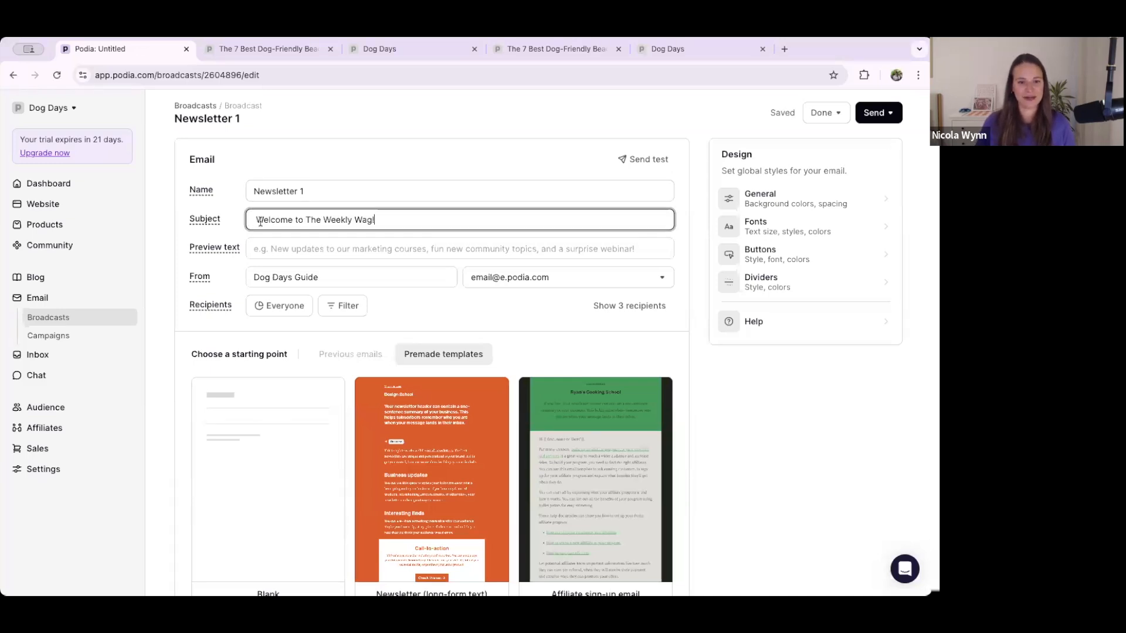
key(BackSpace)
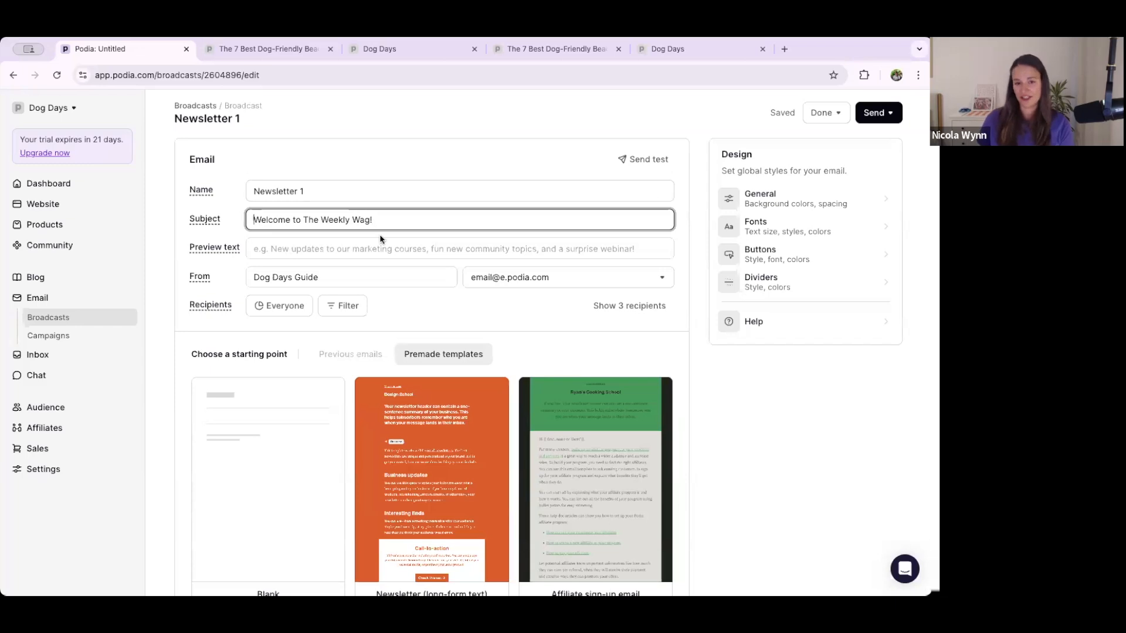
click(50, 516)
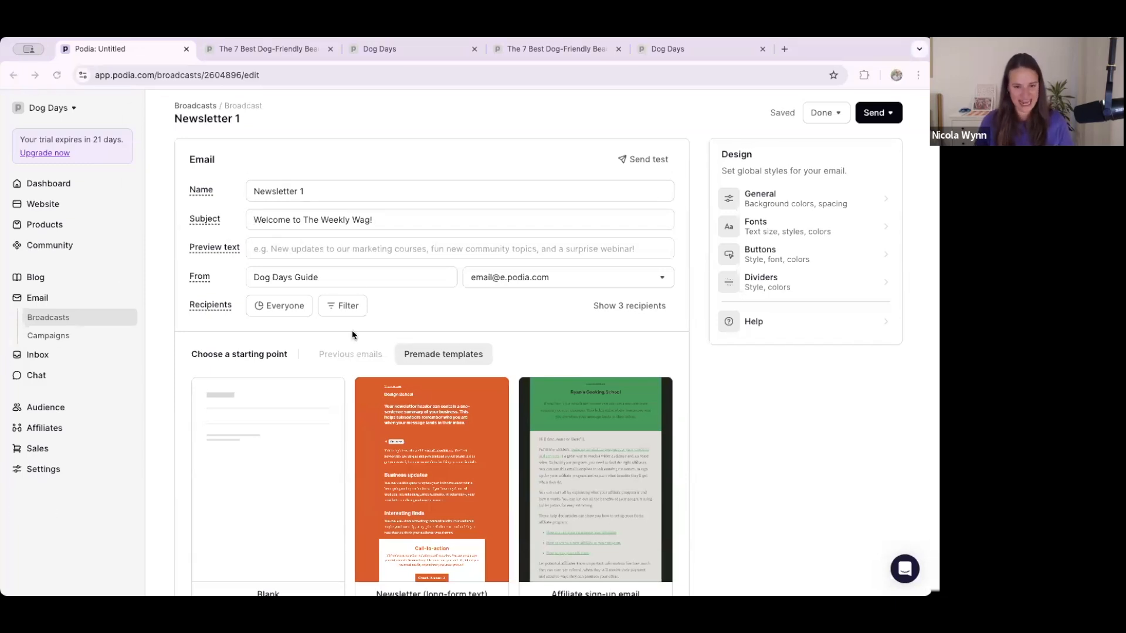
click(318, 248)
click(317, 247)
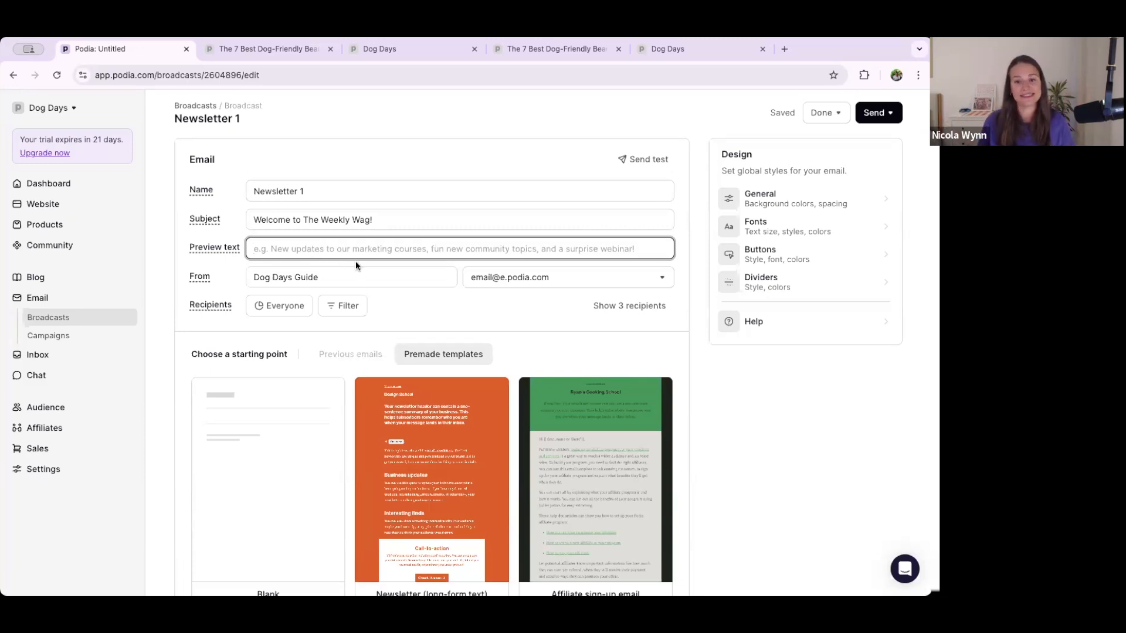
text(You're officially part of the pack 🐾)
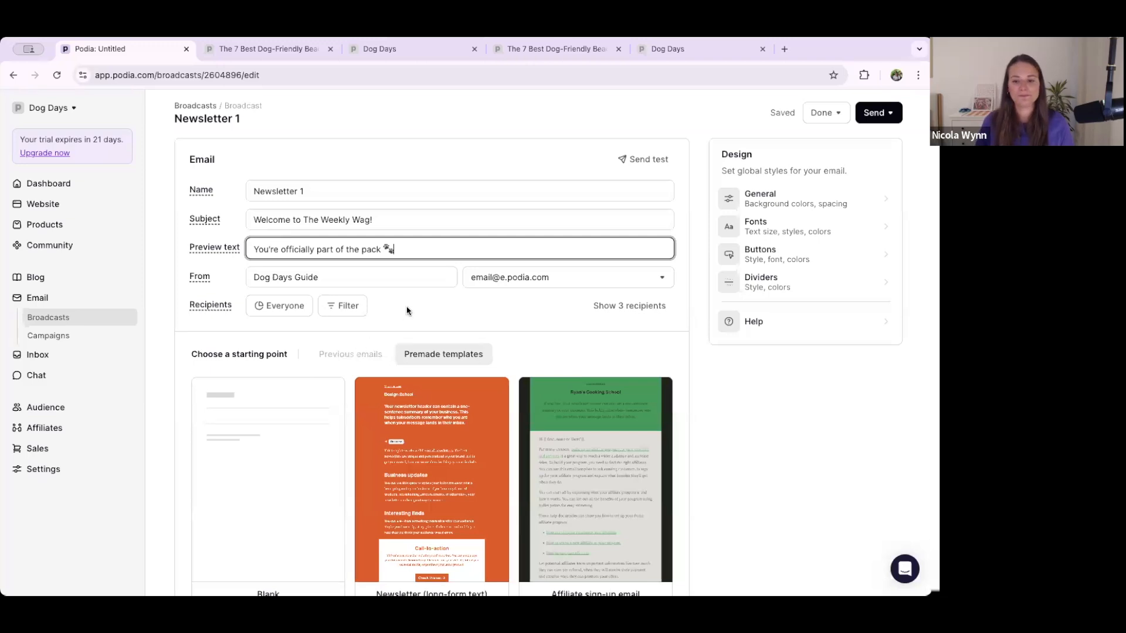
Review the recipient segments and try a filter for people who have the specific product The Weekend Pup Pack, discarding it.
scroll(408, 311, down, 3)
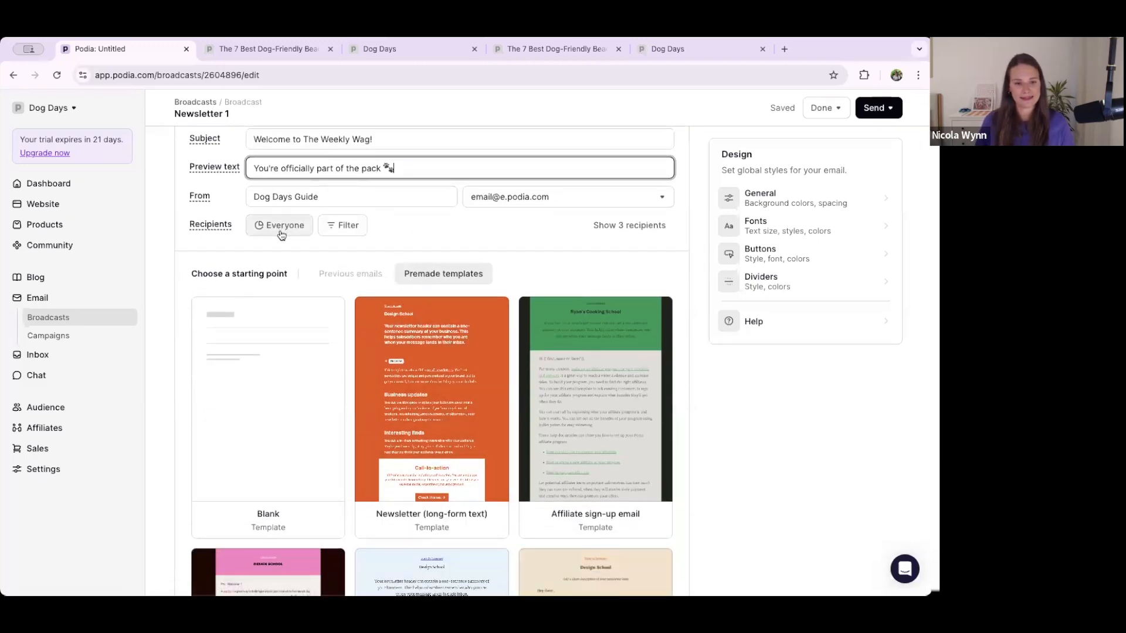
click(281, 227)
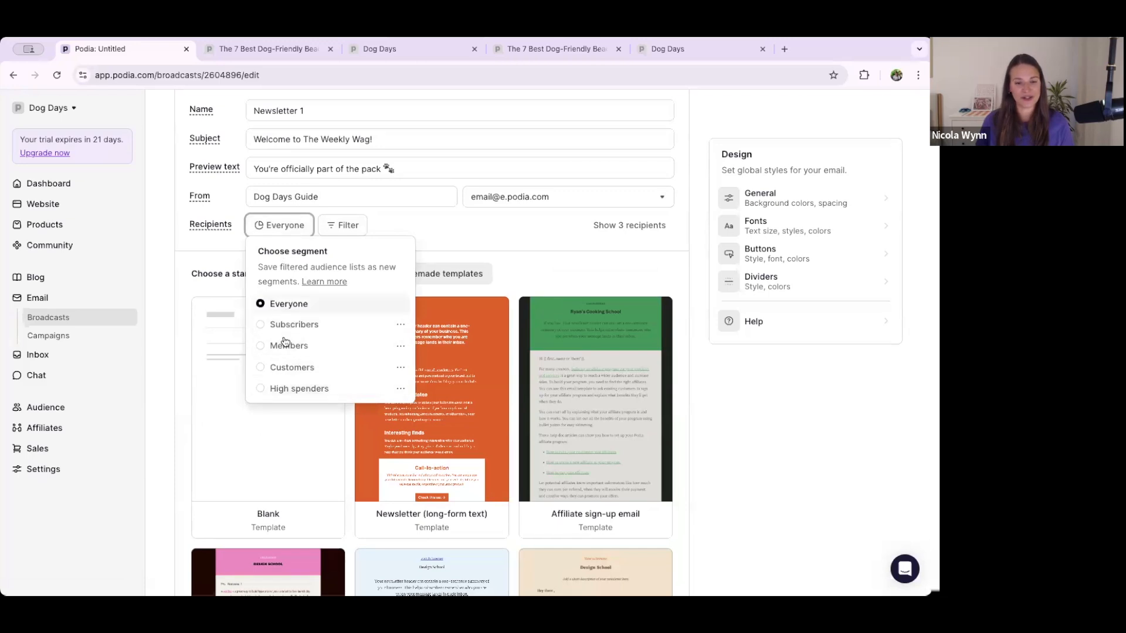
click(343, 225)
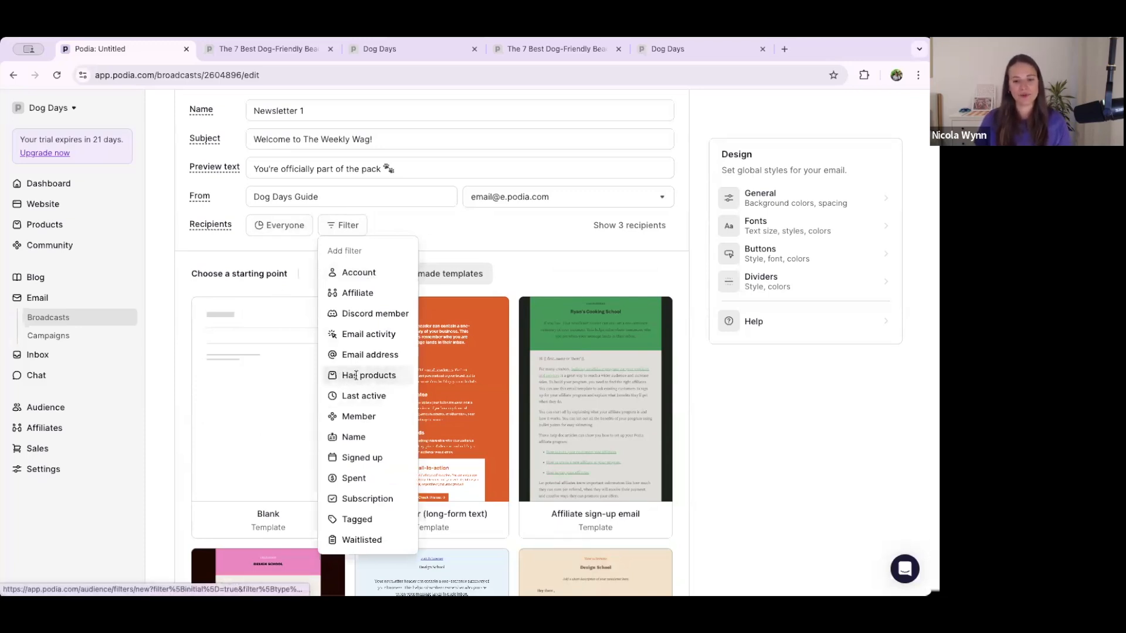
click(380, 374)
click(380, 308)
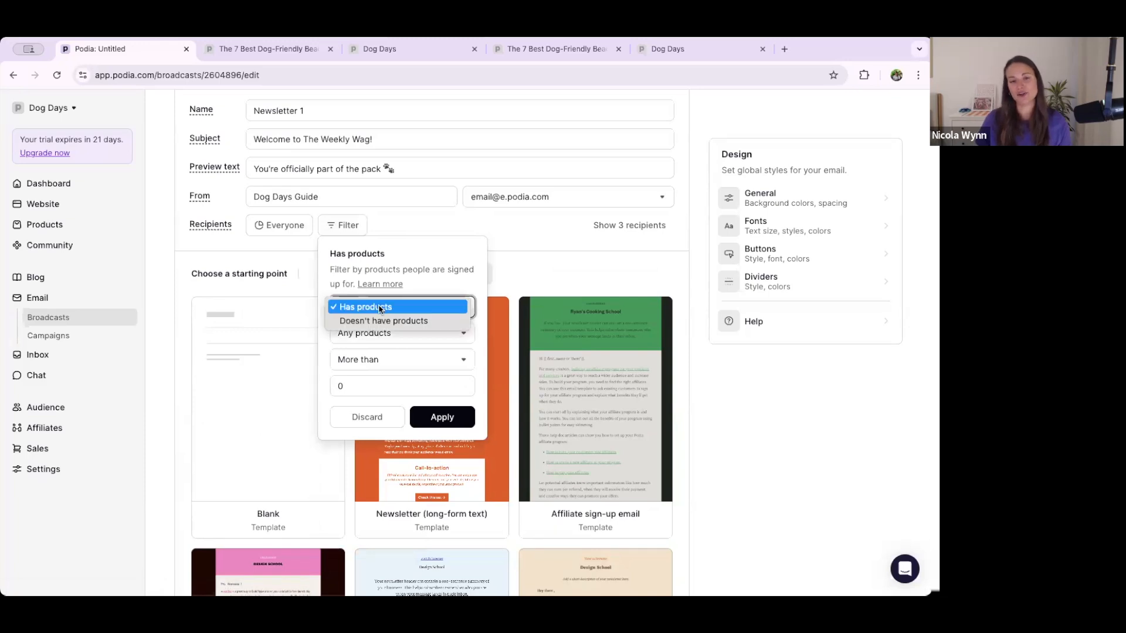
click(380, 307)
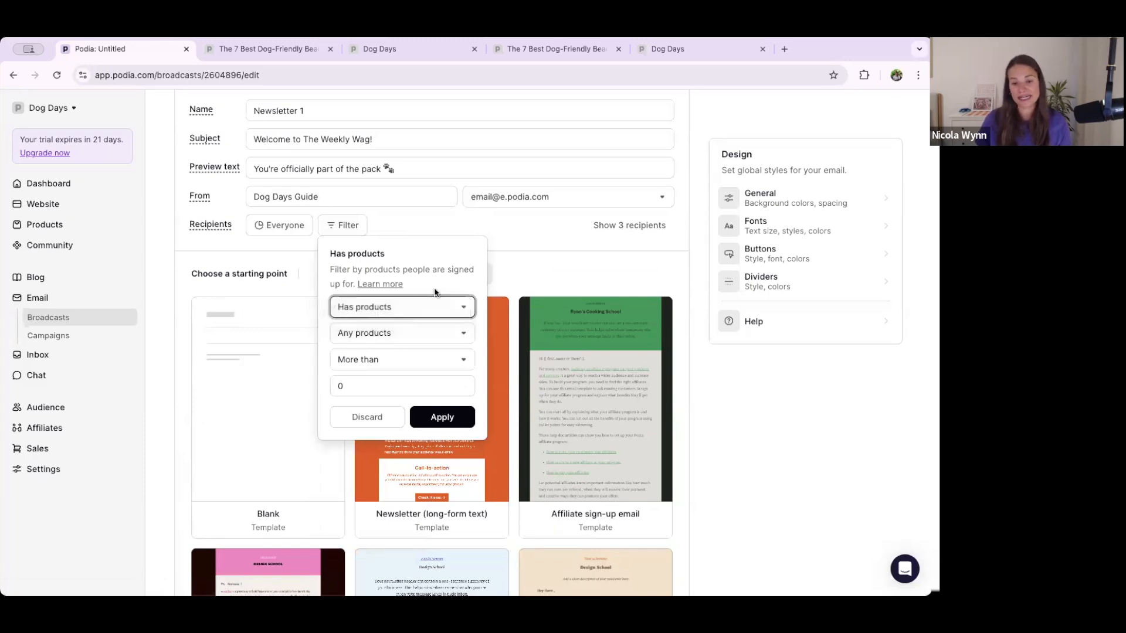
click(381, 333)
click(378, 375)
click(409, 359)
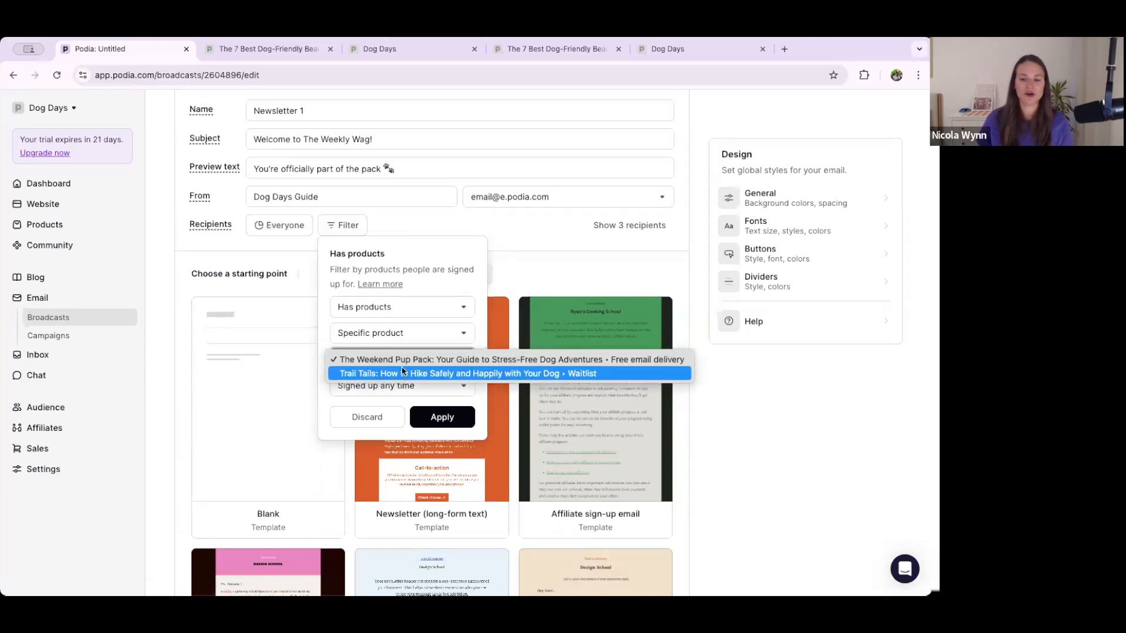
click(378, 420)
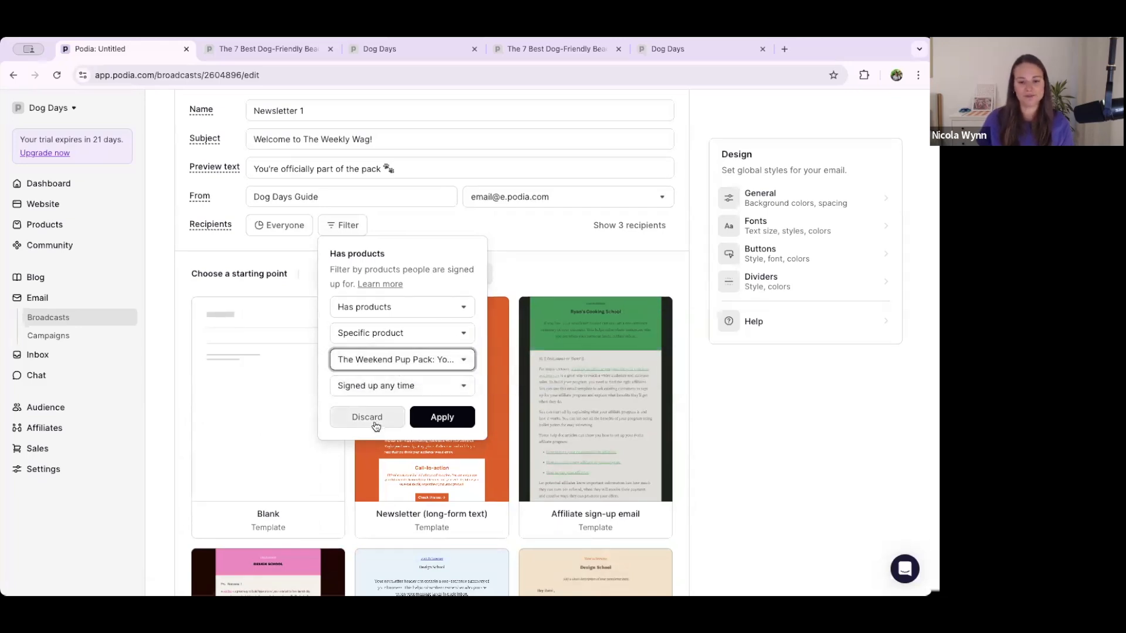
click(376, 425)
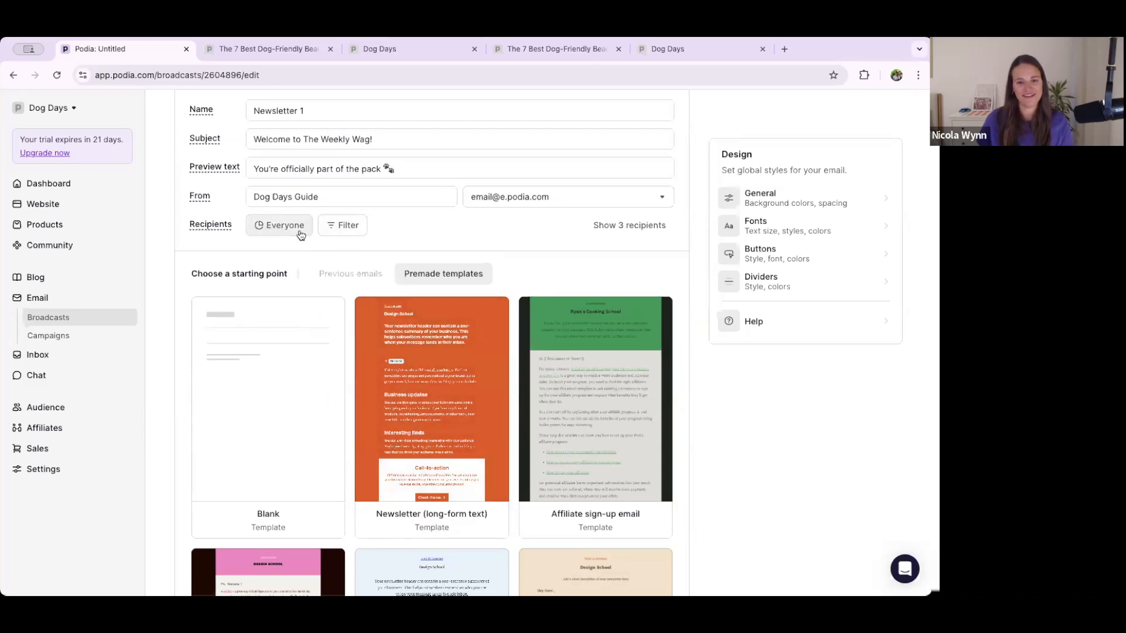
Browse the premade email templates and apply Welcome Email (Cotton Candy) to the broadcast.
scroll(478, 230, down, 2)
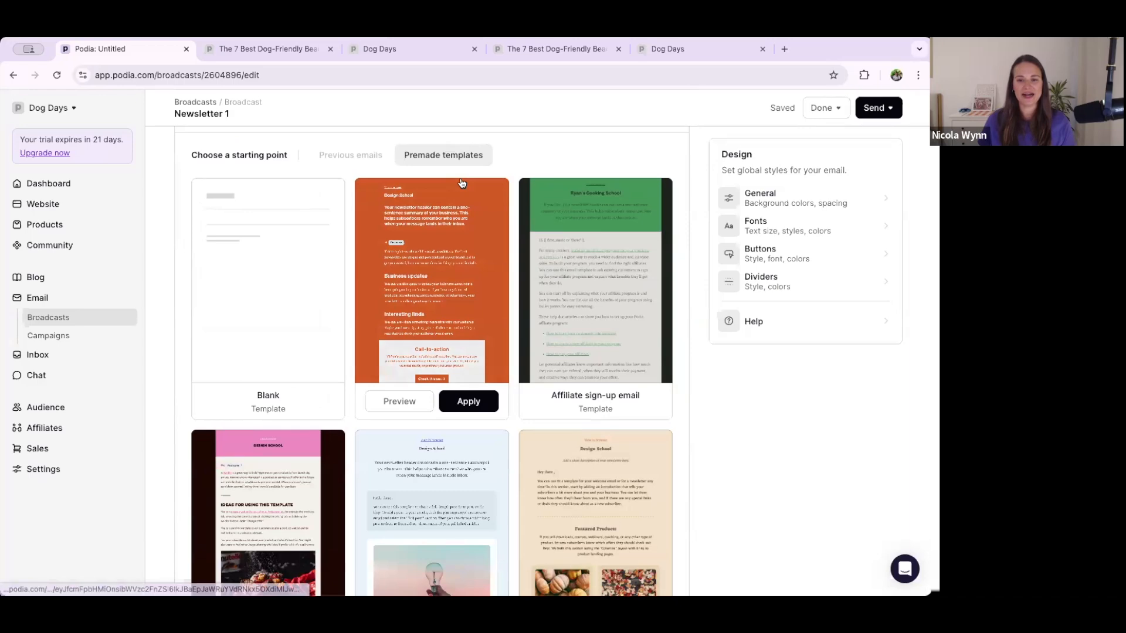
scroll(462, 184, down, 10)
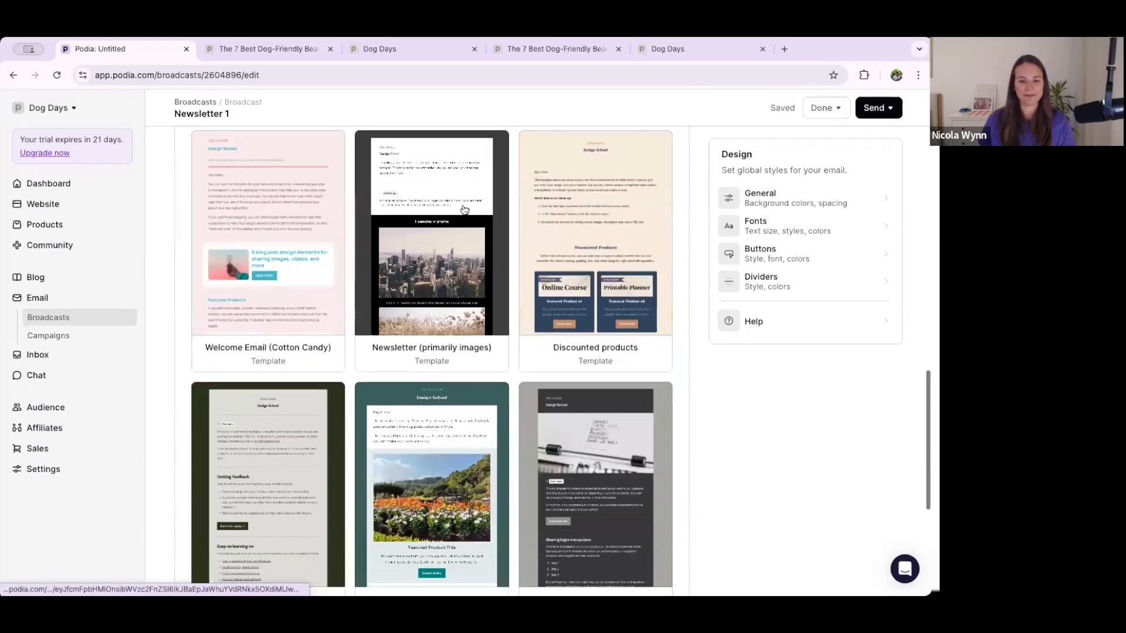
scroll(464, 210, down, 11)
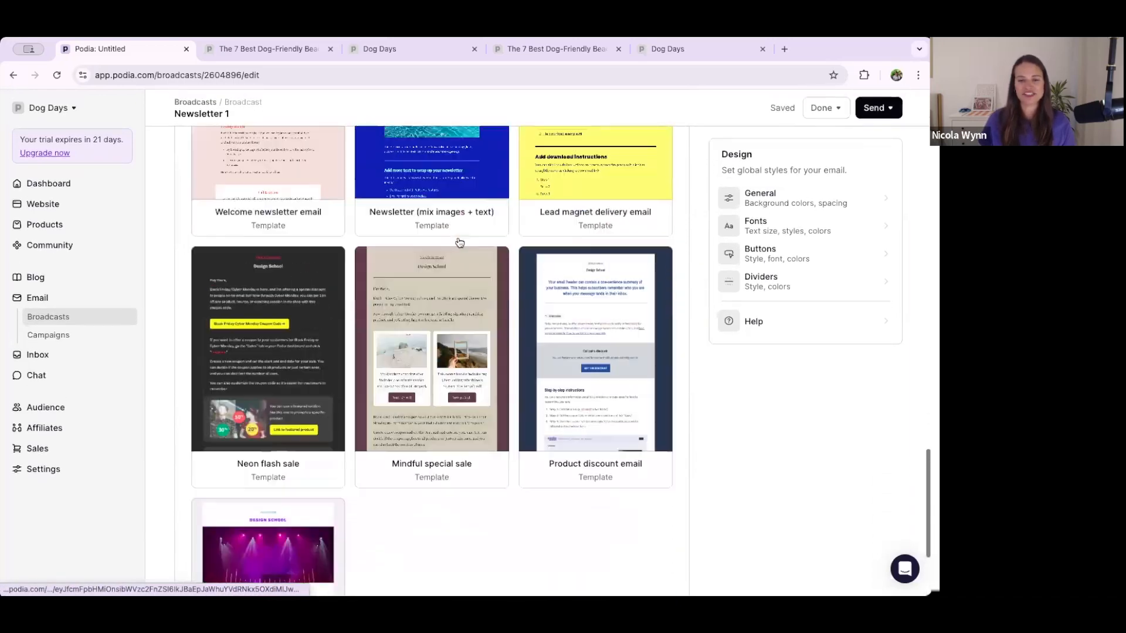
scroll(460, 242, up, 20)
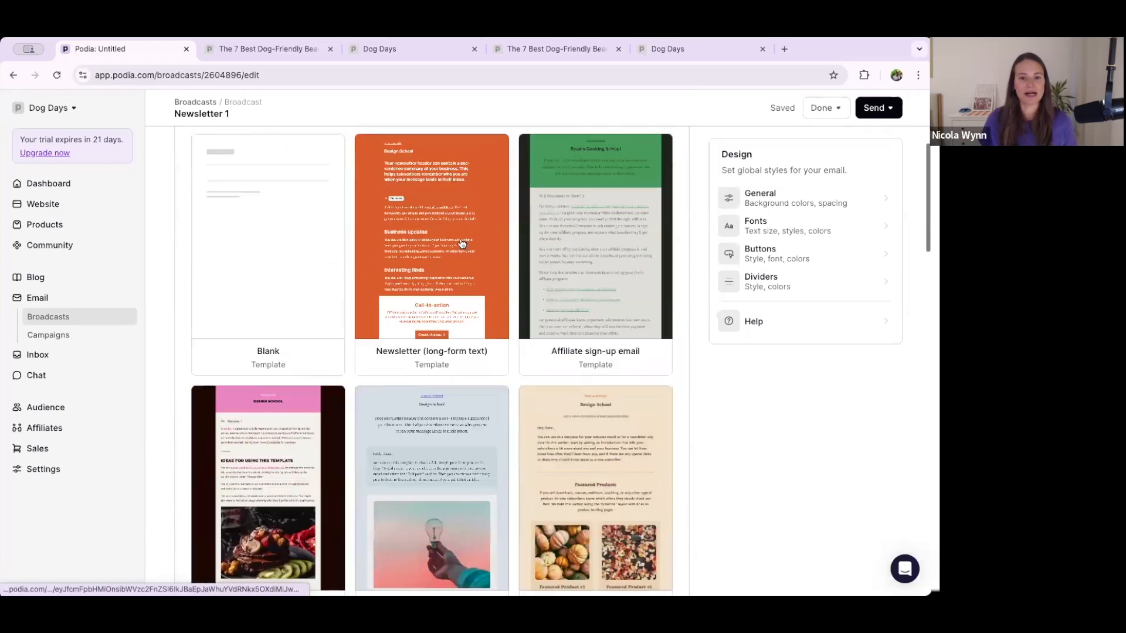
scroll(462, 243, up, 3)
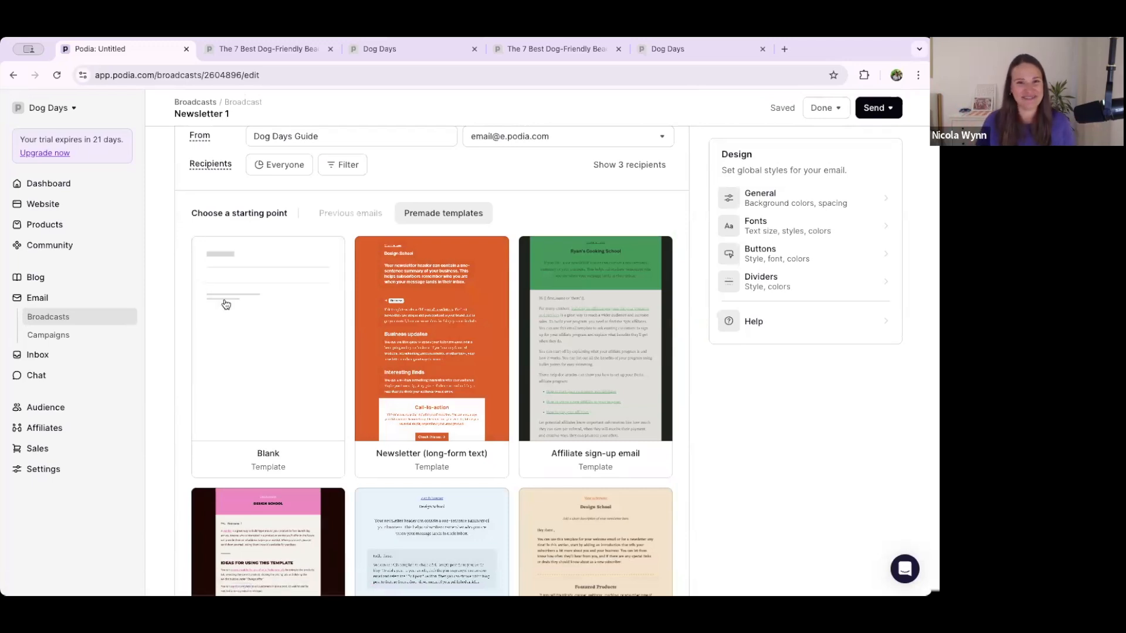
scroll(391, 331, down, 2)
scroll(392, 332, down, 8)
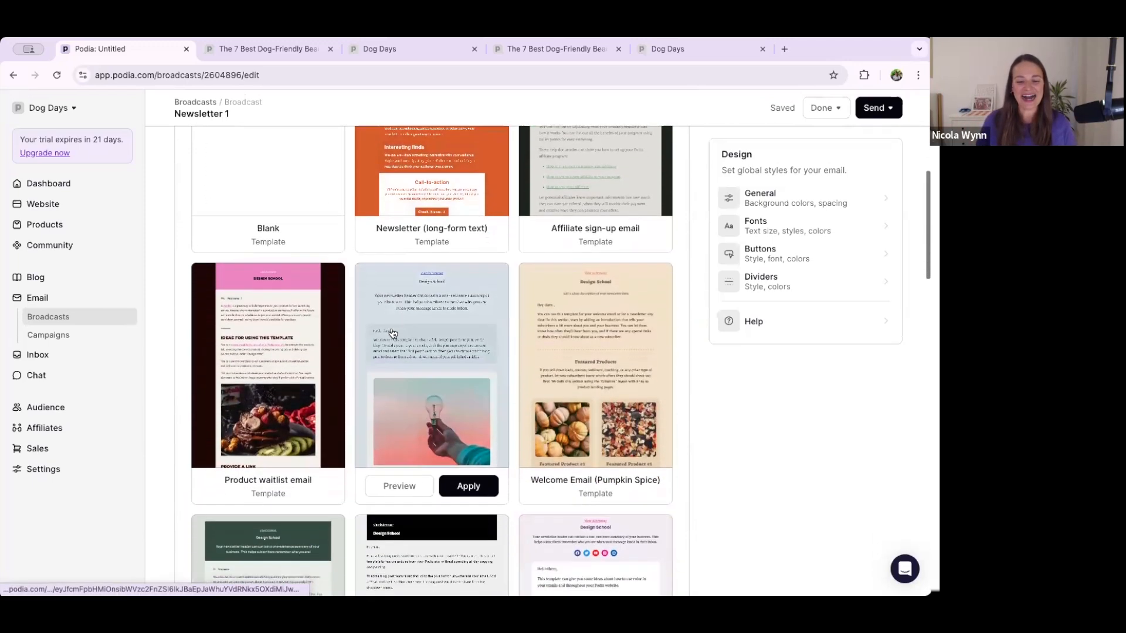
scroll(393, 333, down, 3)
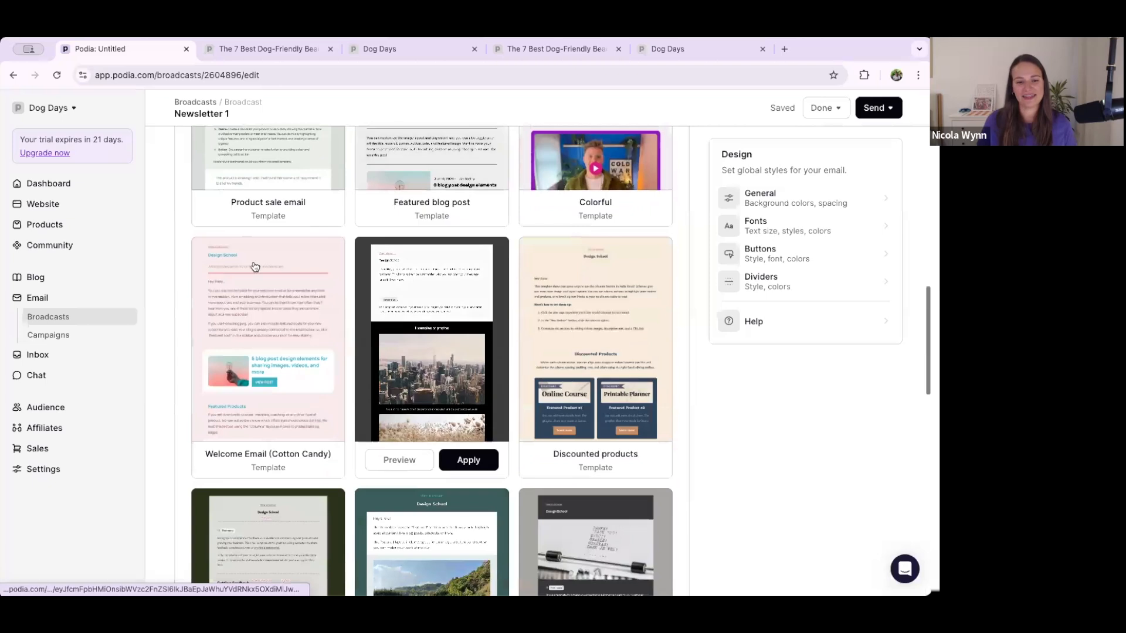
mouse_move(235, 368)
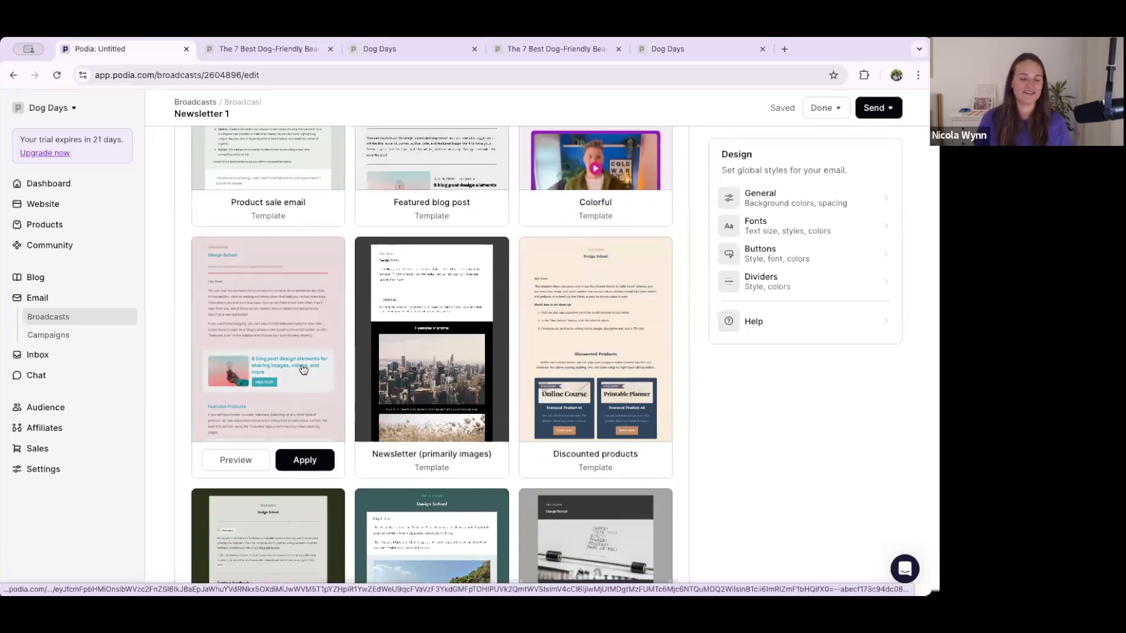
click(307, 457)
mouse_move(308, 469)
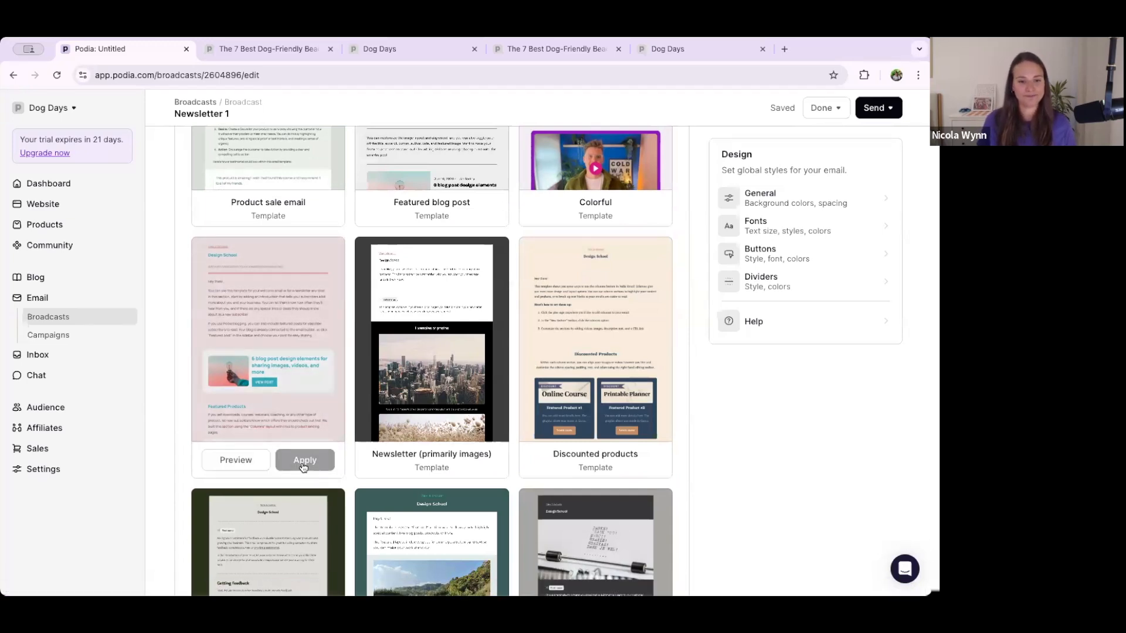
Finish applying the Welcome Email (Cotton Candy) template and set the email's general background to the site color Shade 3.
click(305, 461)
scroll(303, 463, up, 10)
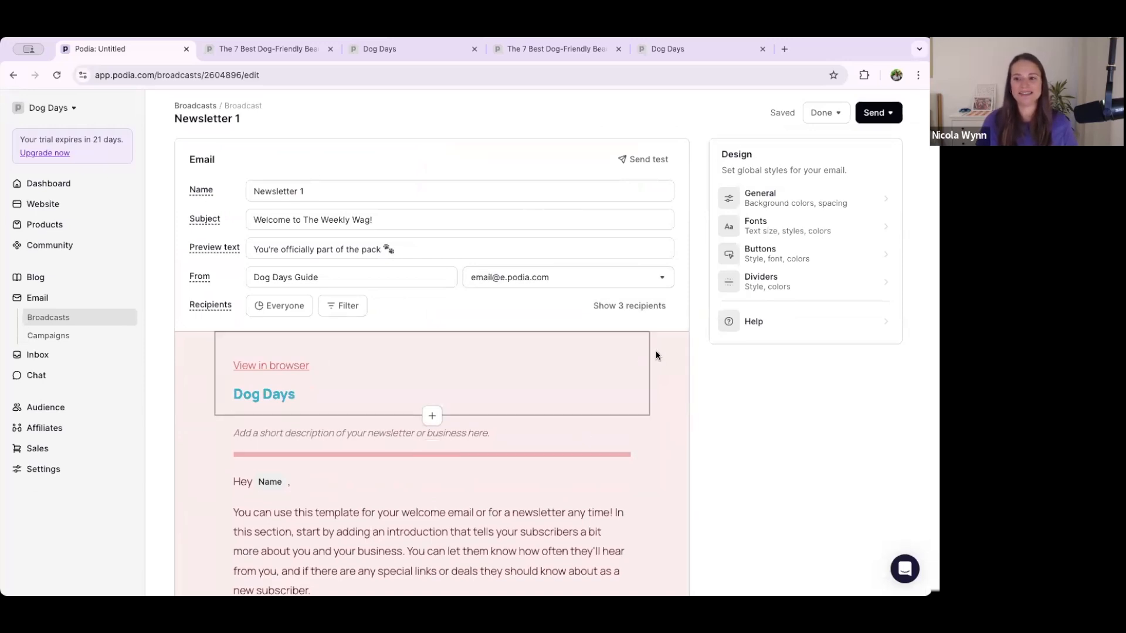
click(806, 202)
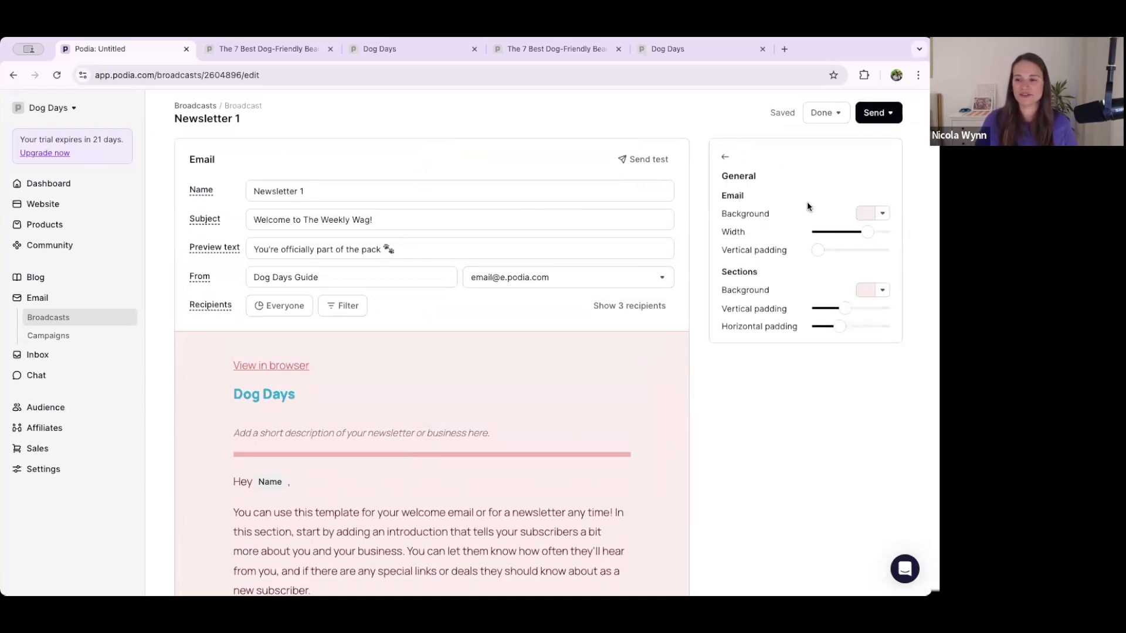
click(862, 215)
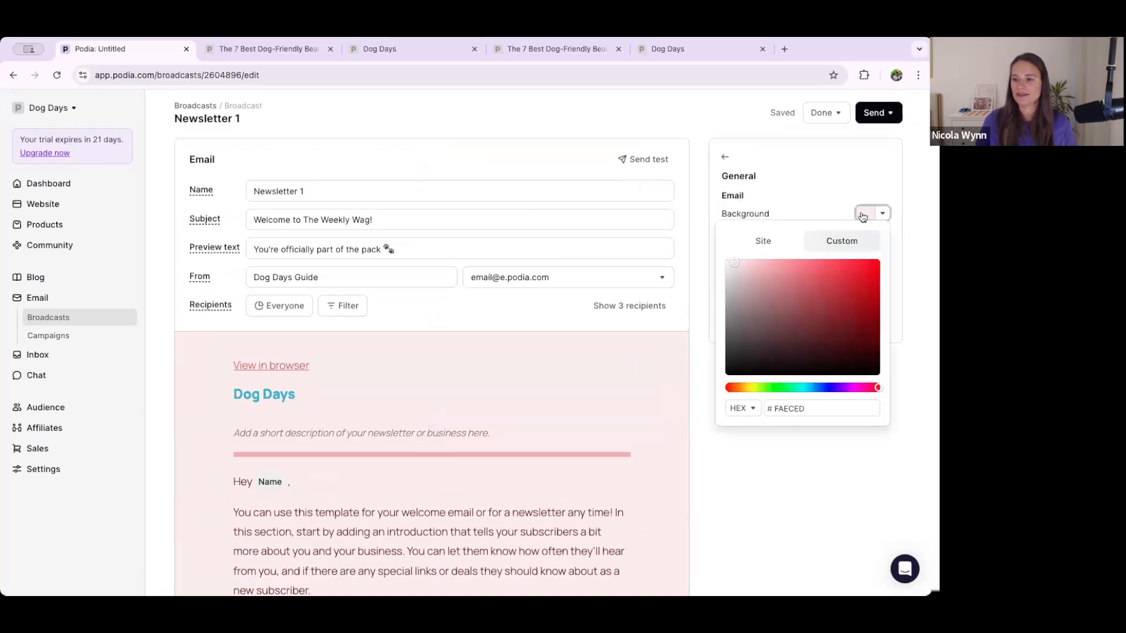
click(761, 239)
click(828, 243)
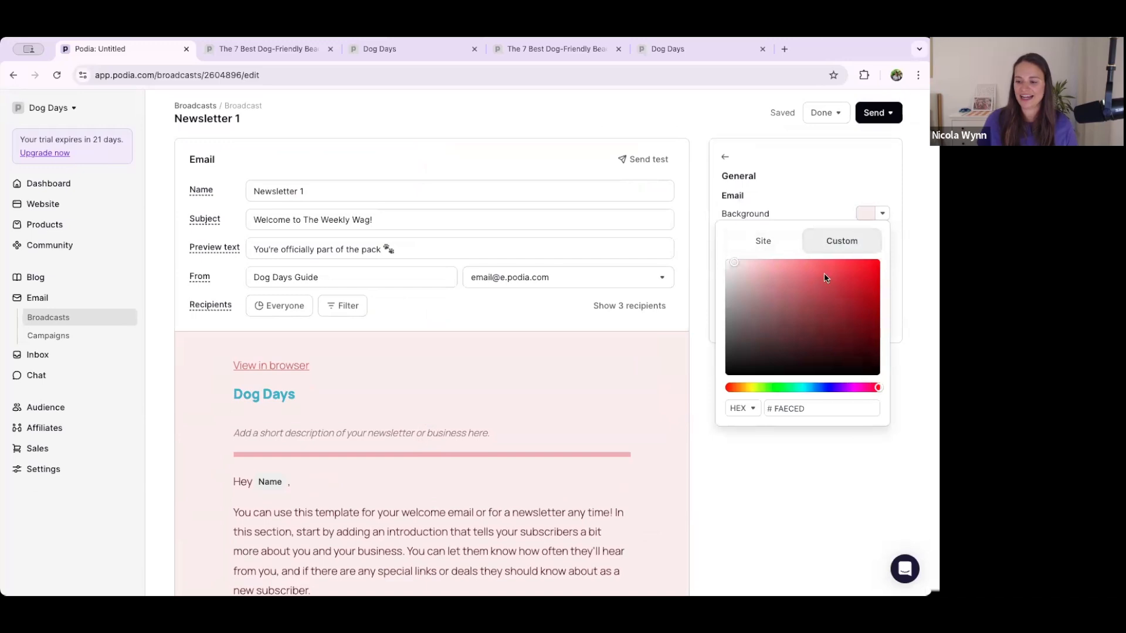
click(768, 246)
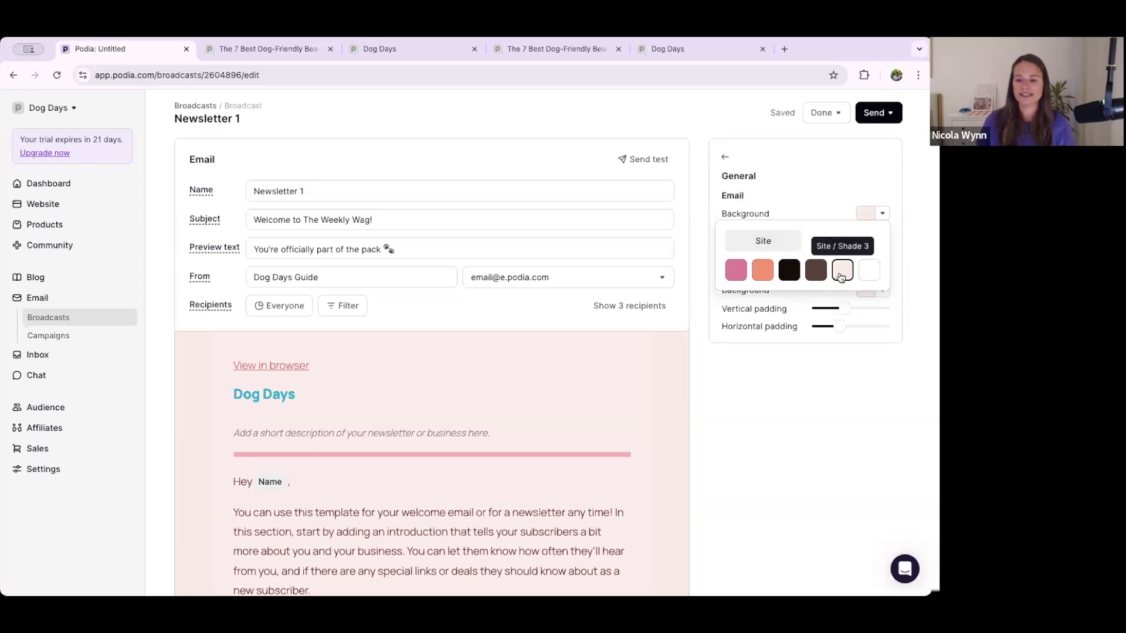
click(786, 184)
Set the background of the email's sections to the site color Shade 3.
click(862, 298)
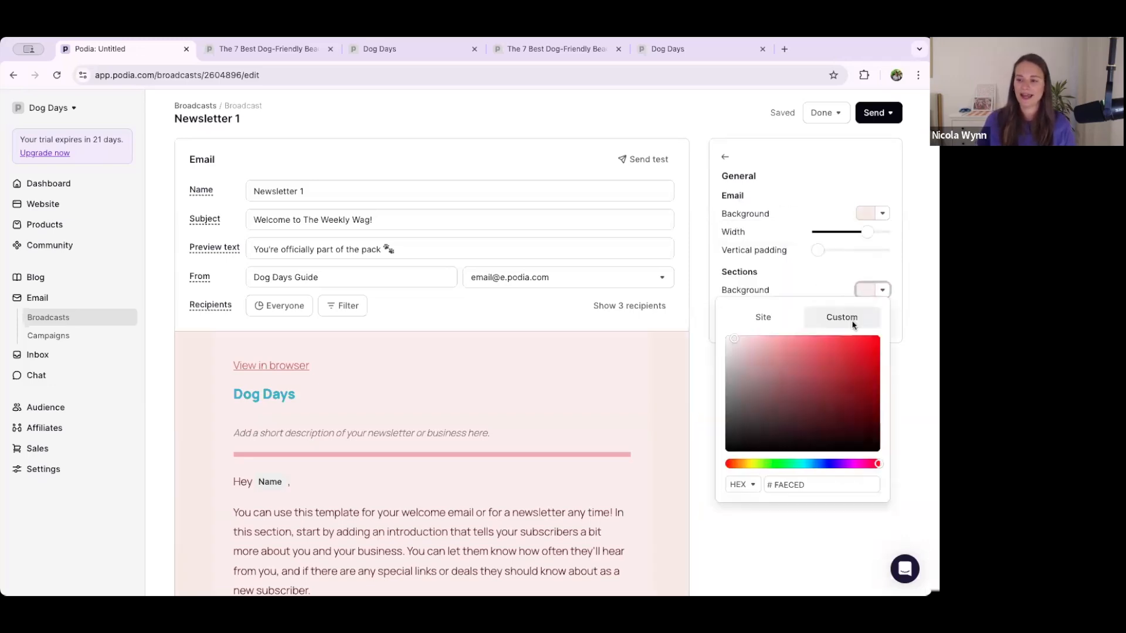
click(762, 319)
click(840, 352)
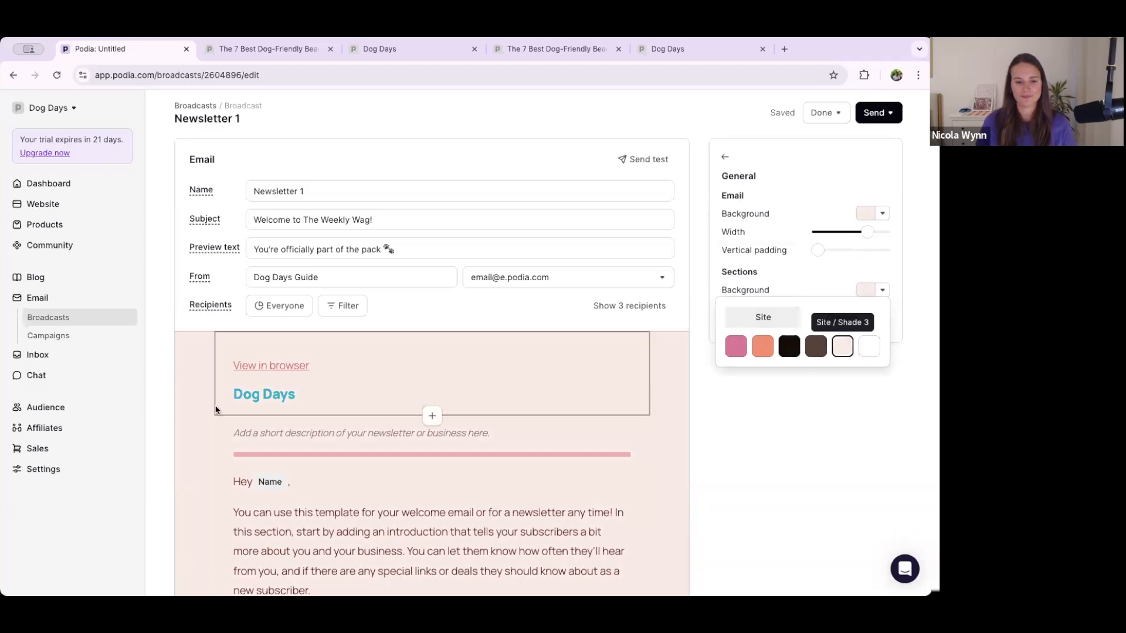
Set both the paragraph and heading typefaces to Inter in the email's global styles, and slightly increase the paragraph font weight.
scroll(220, 410, down, 5)
click(801, 206)
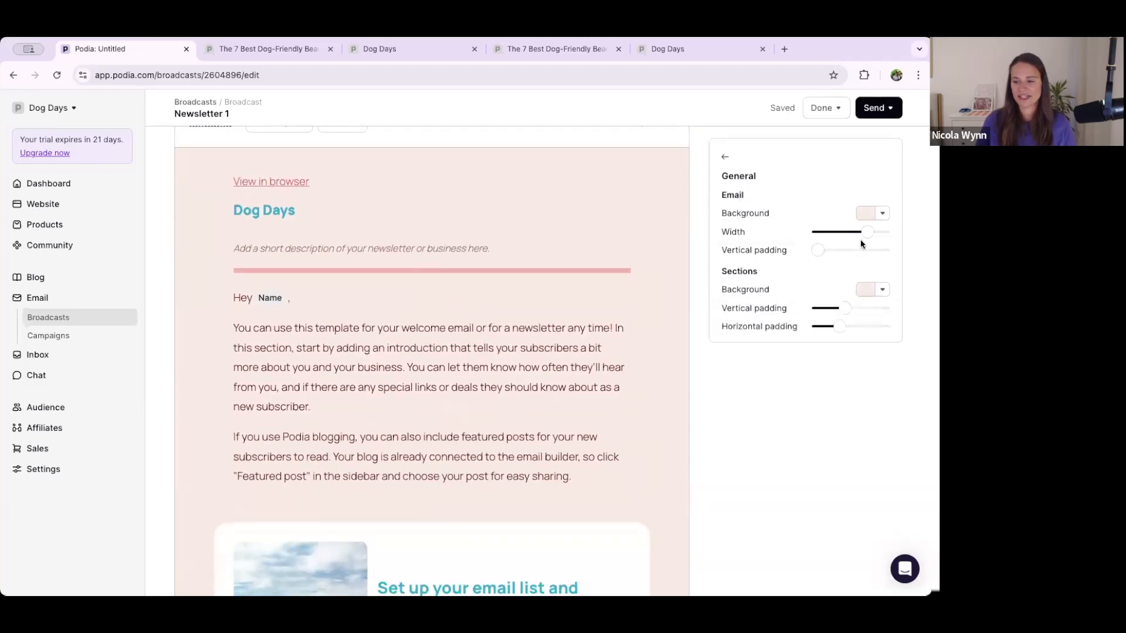
click(724, 156)
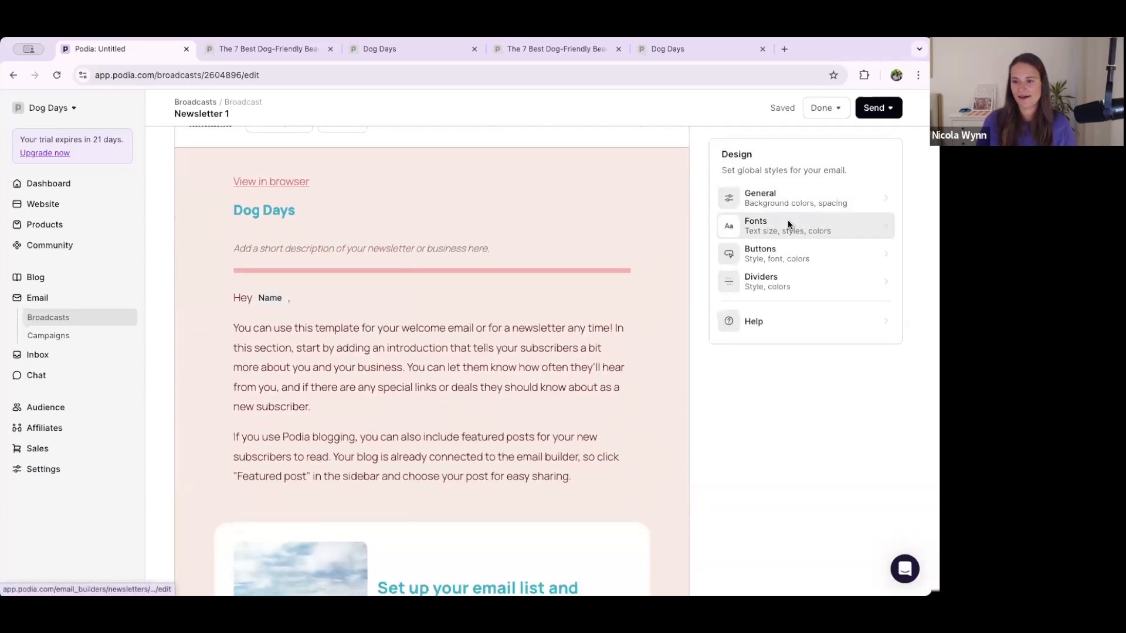
click(788, 220)
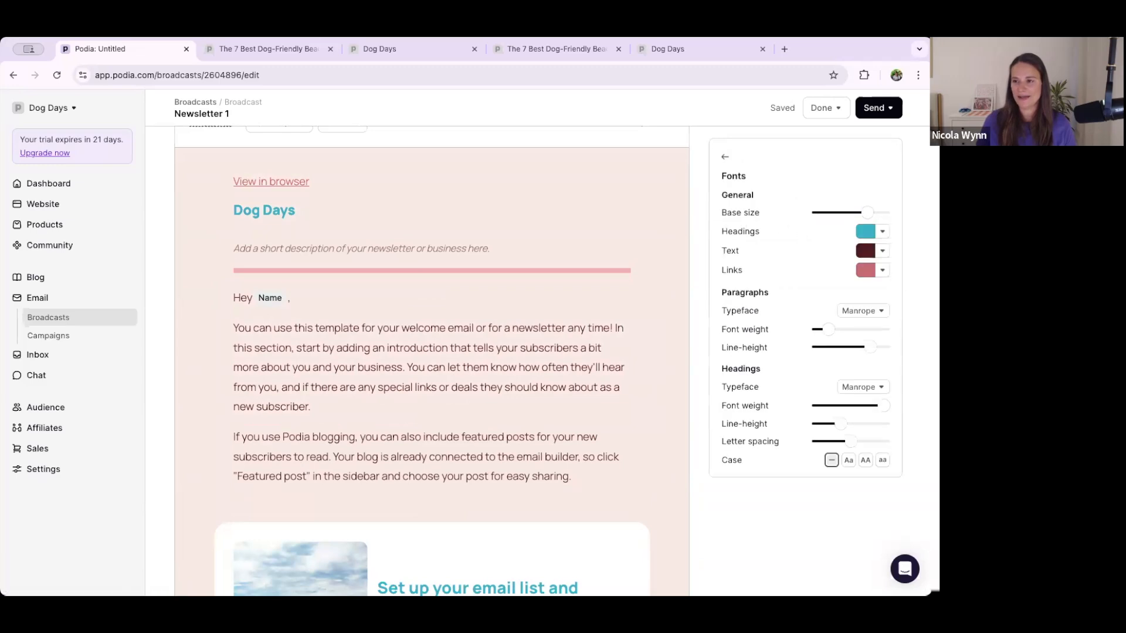
click(860, 311)
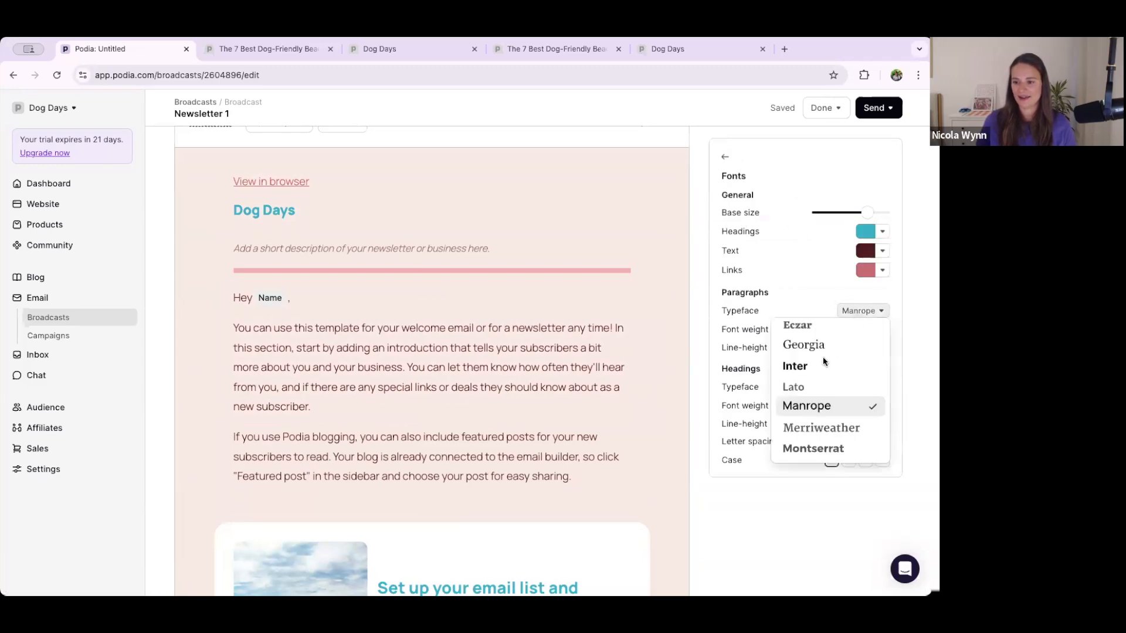
click(819, 364)
click(864, 387)
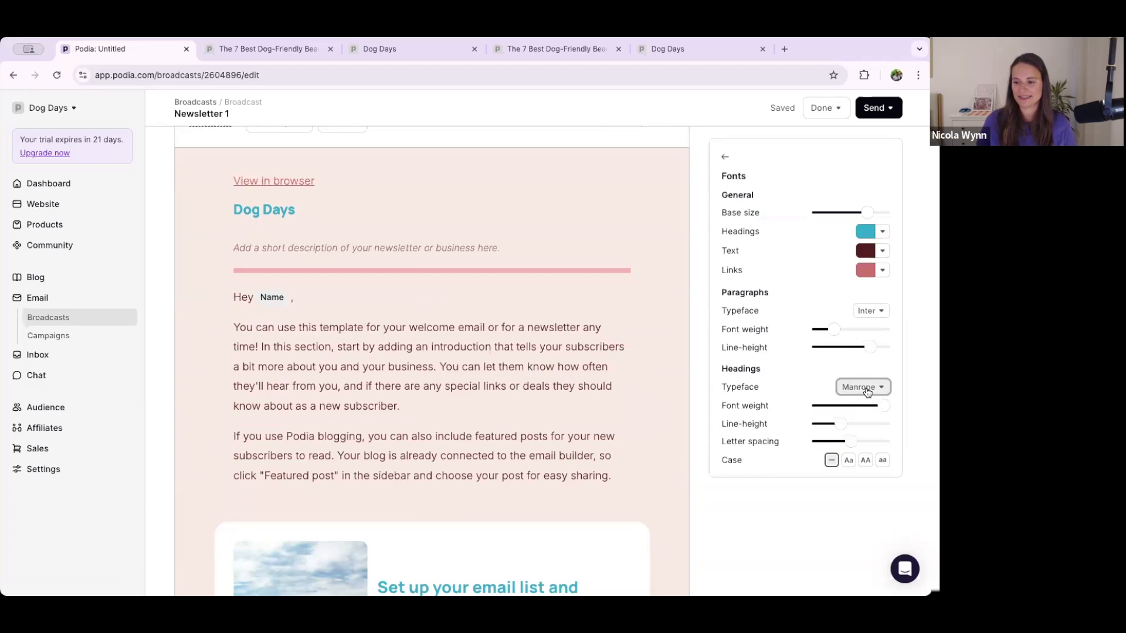
click(801, 286)
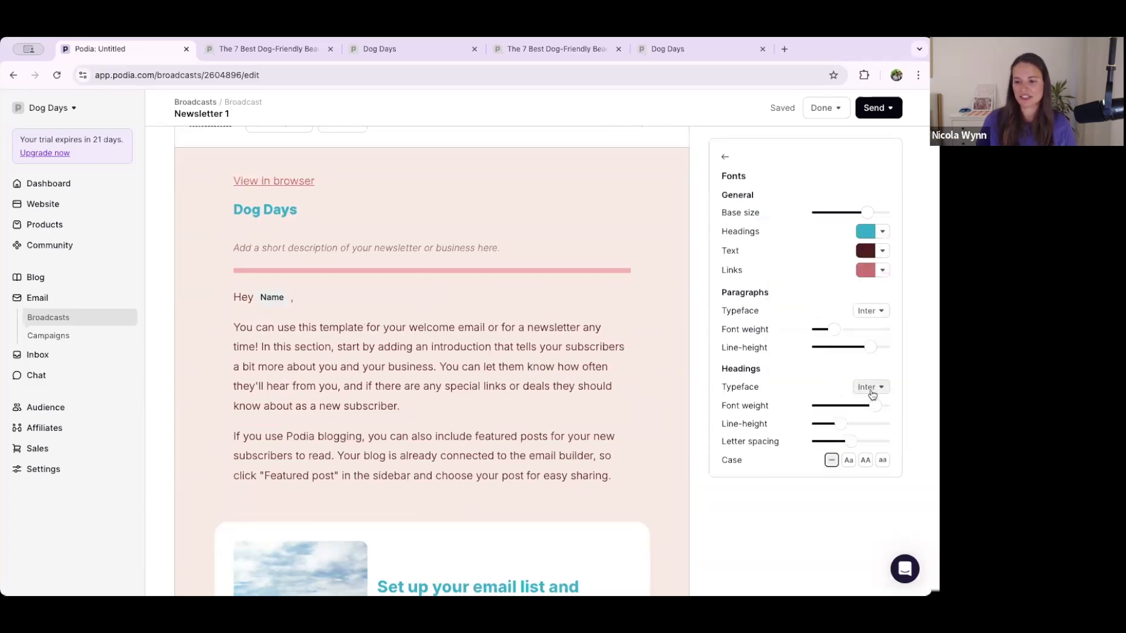
drag(833, 329, 842, 329)
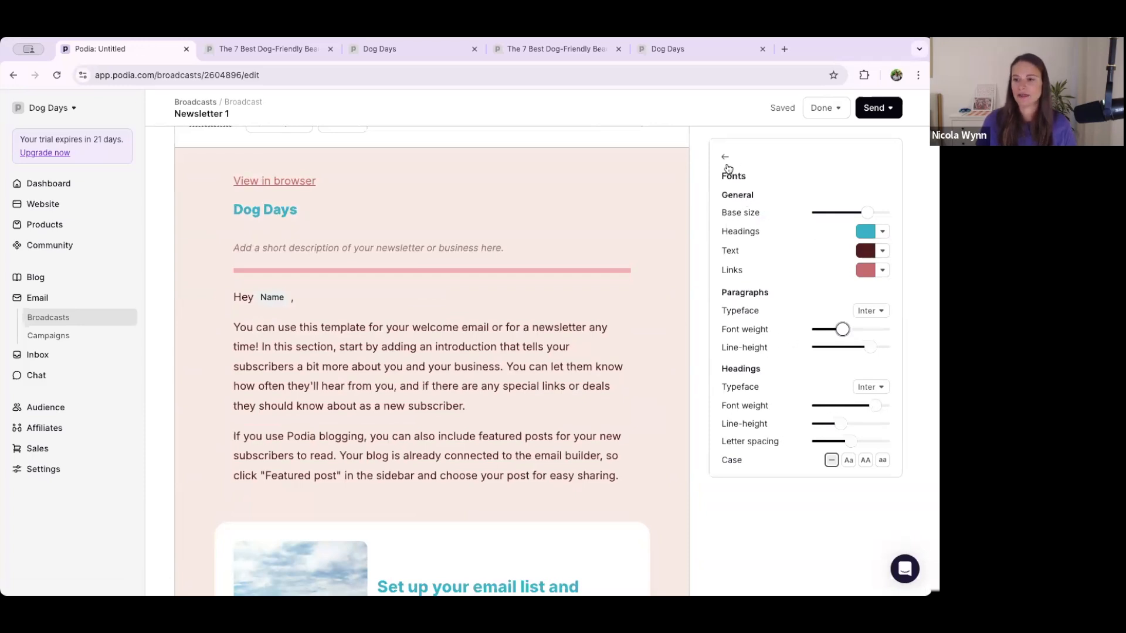
Set the email's heading colour to the site's Shade 2 brown and the text colour to the site's black.
click(864, 232)
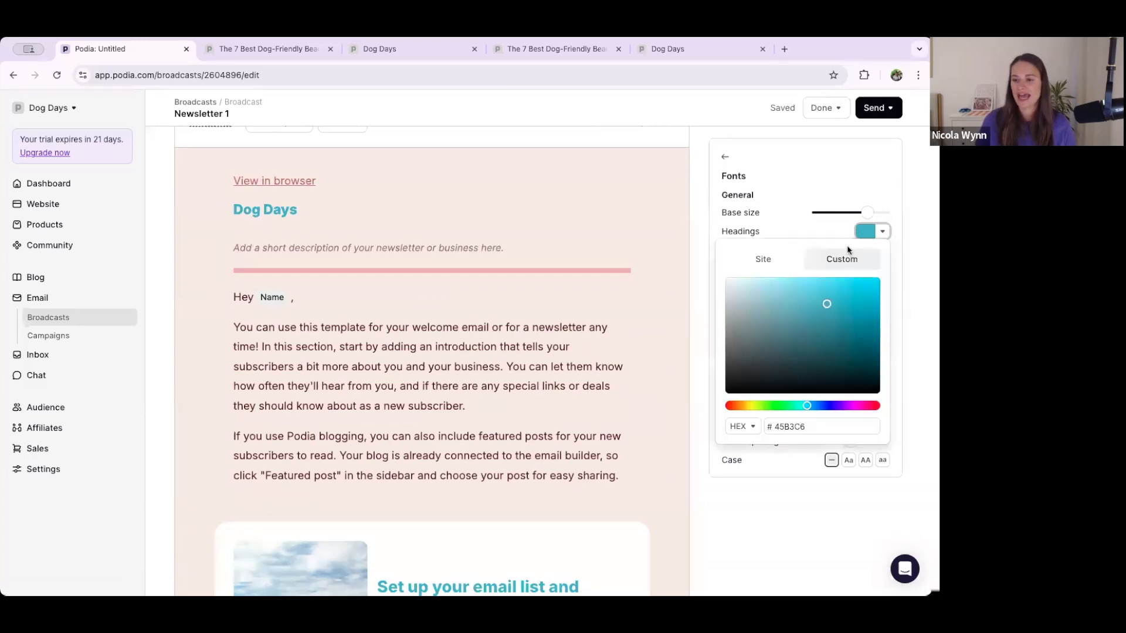
click(761, 259)
click(815, 288)
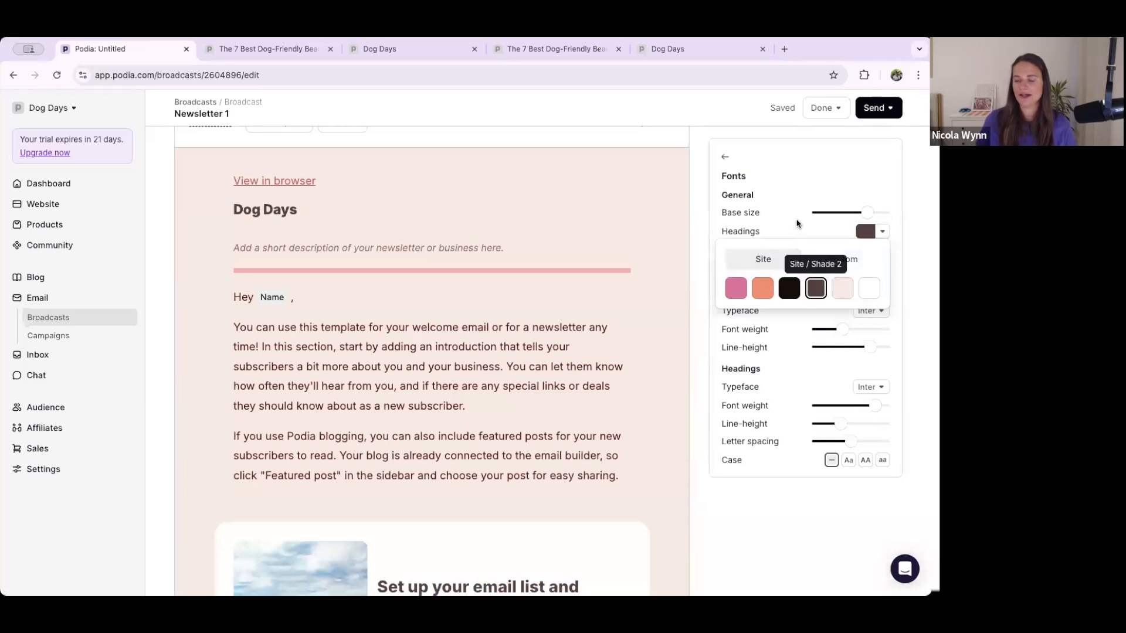
click(866, 251)
click(763, 278)
click(788, 305)
Set the email's link colour to the site's Accent 2 orange.
click(860, 269)
click(762, 298)
click(763, 327)
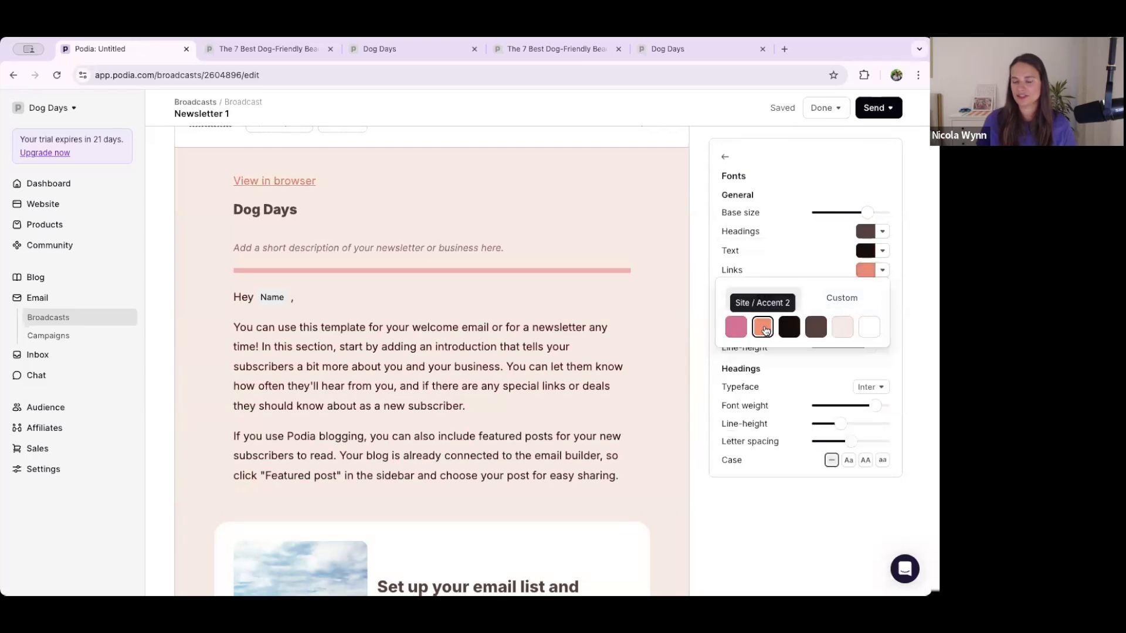
click(727, 158)
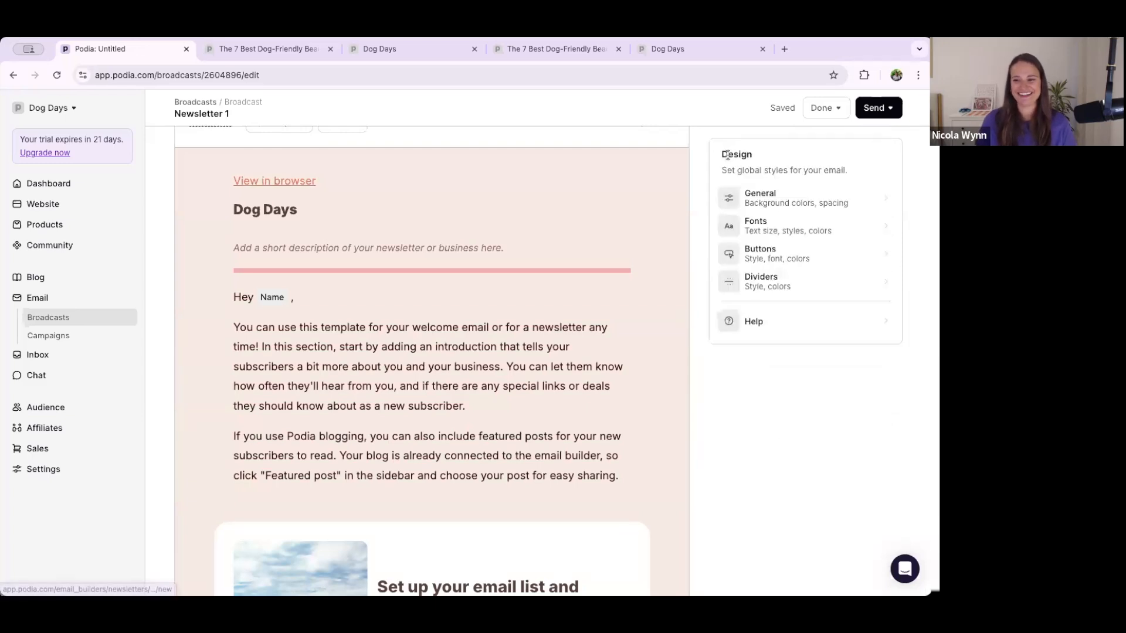
Set the global button background to the site's Accent 2 orange after trying Accent 1.
click(771, 252)
click(867, 347)
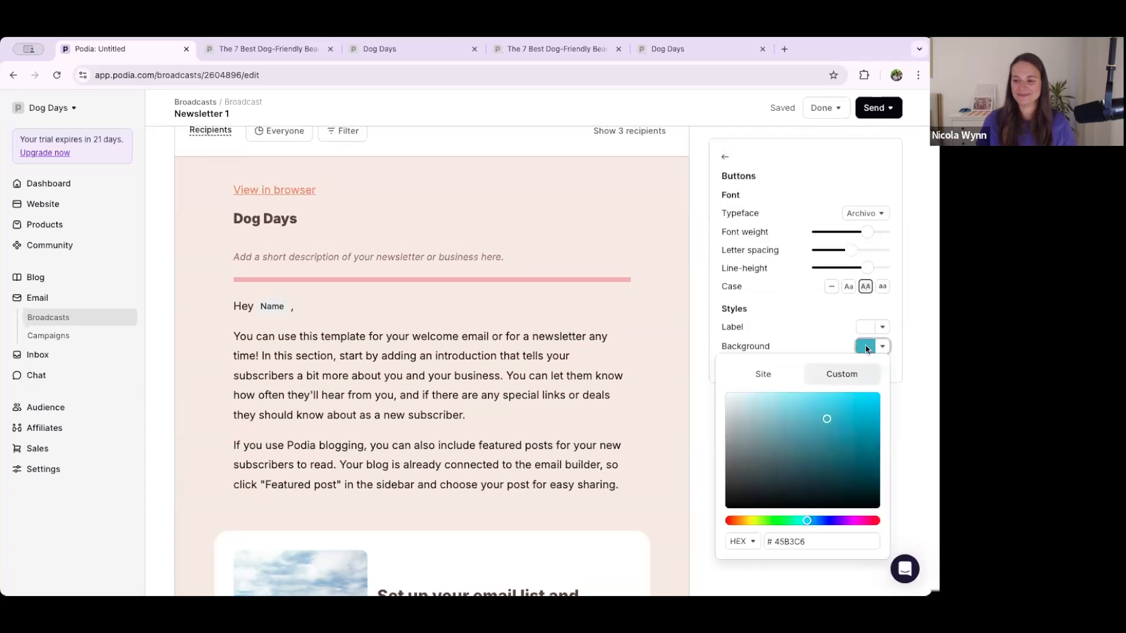
click(760, 377)
click(735, 404)
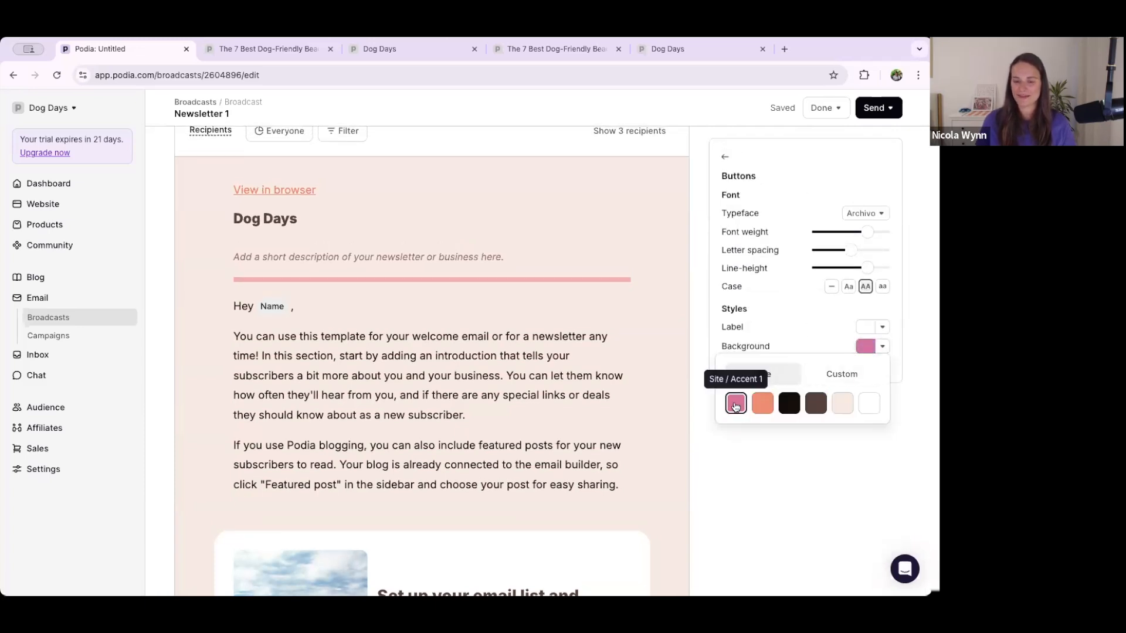
click(762, 404)
Set the global button typeface to Inter.
click(877, 215)
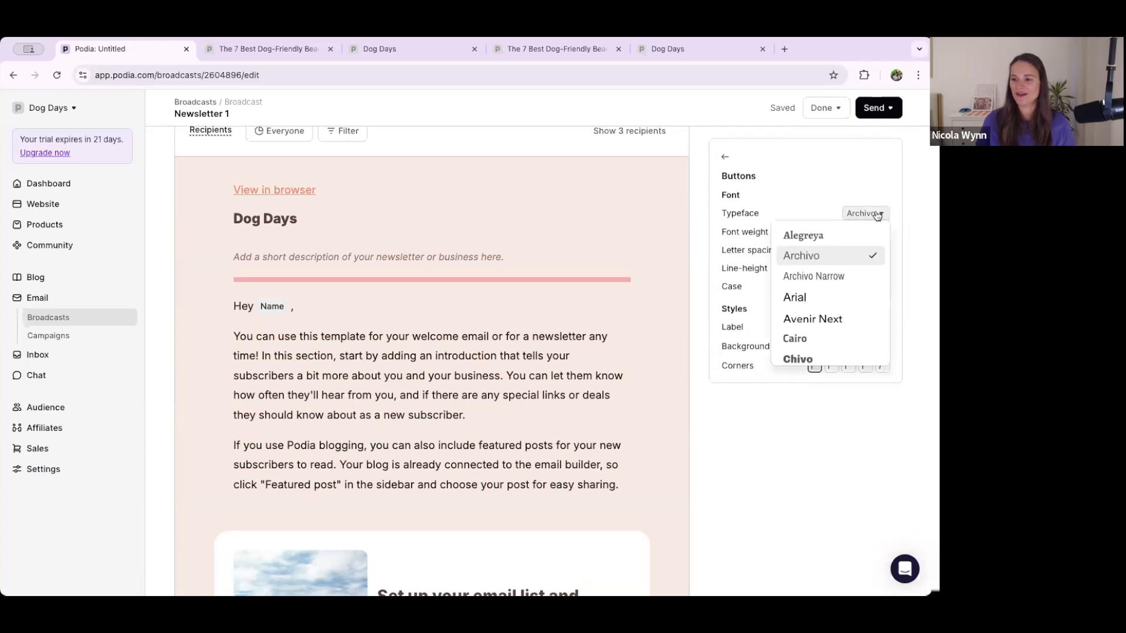
scroll(833, 284, down, 3)
scroll(831, 284, down, 2)
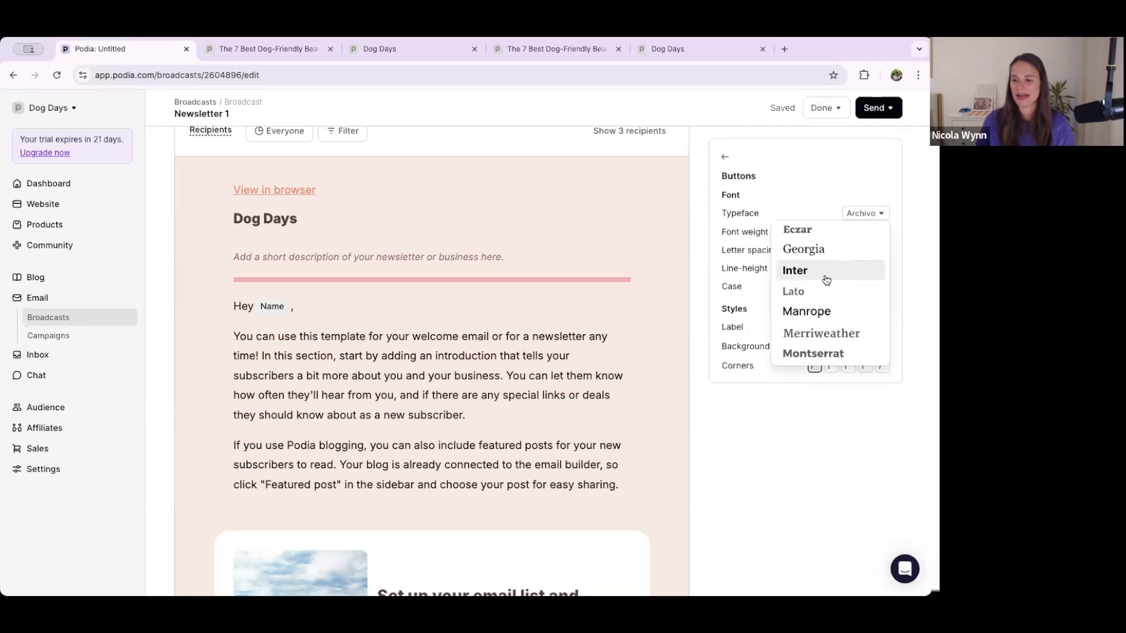
click(826, 277)
click(726, 158)
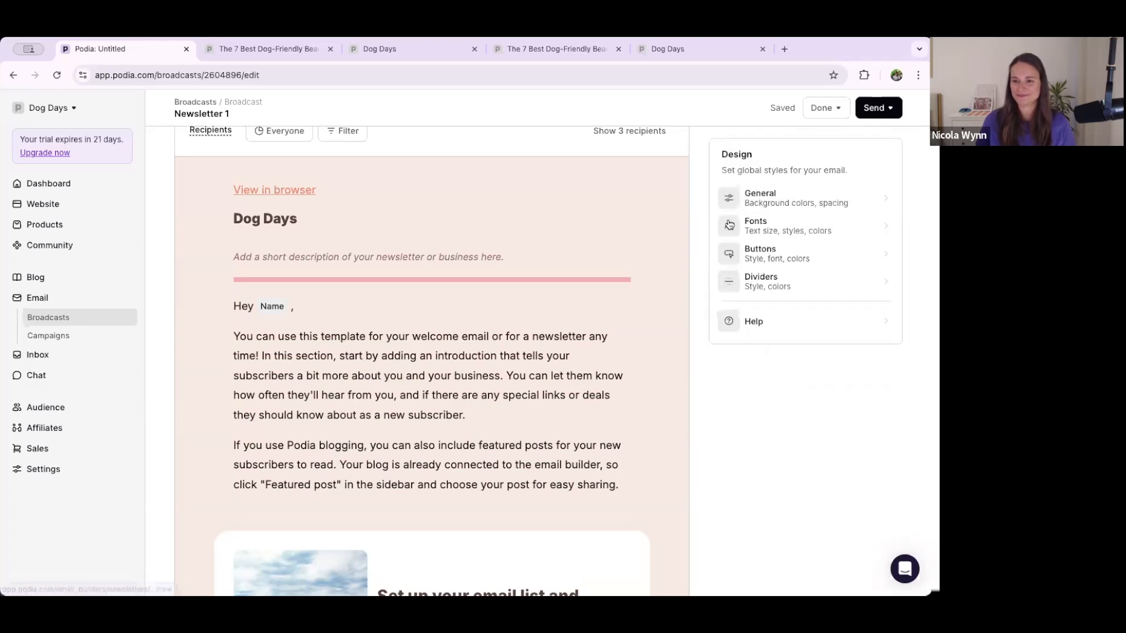
Set the global divider colour to the site's Accent 1 pink and reduce the divider thickness to about half.
click(759, 287)
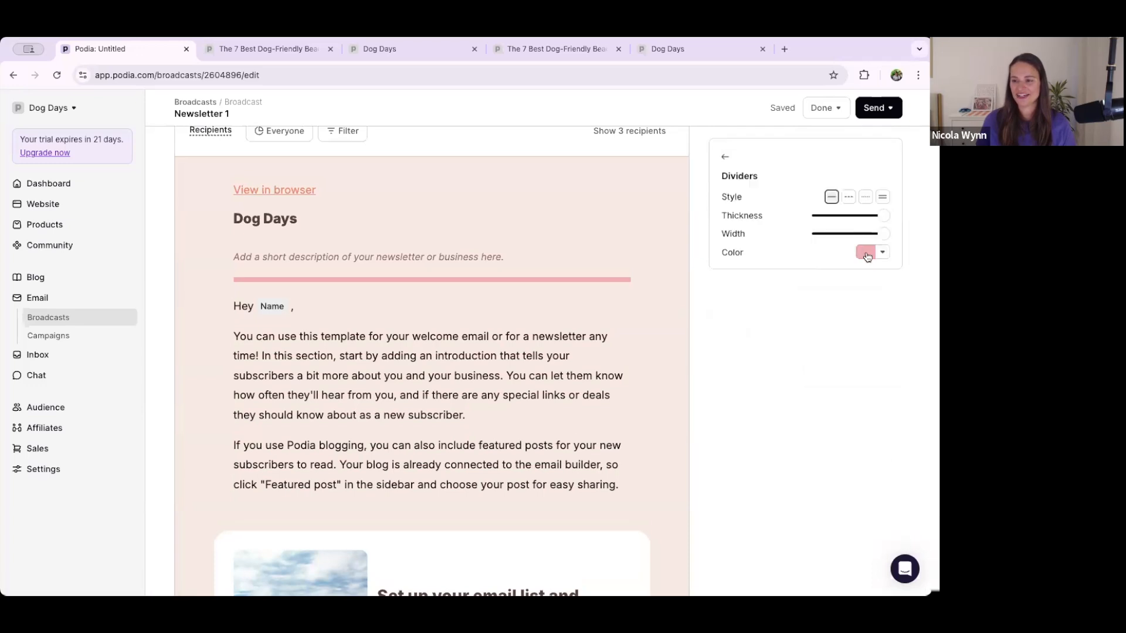
click(865, 252)
click(759, 280)
click(734, 311)
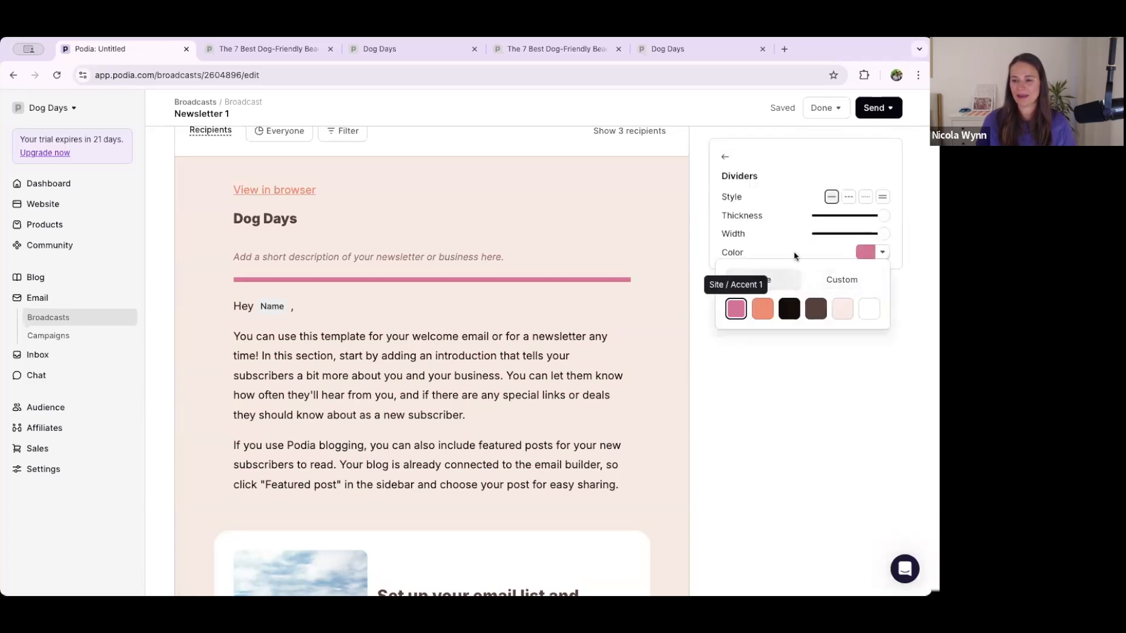
drag(883, 216, 846, 216)
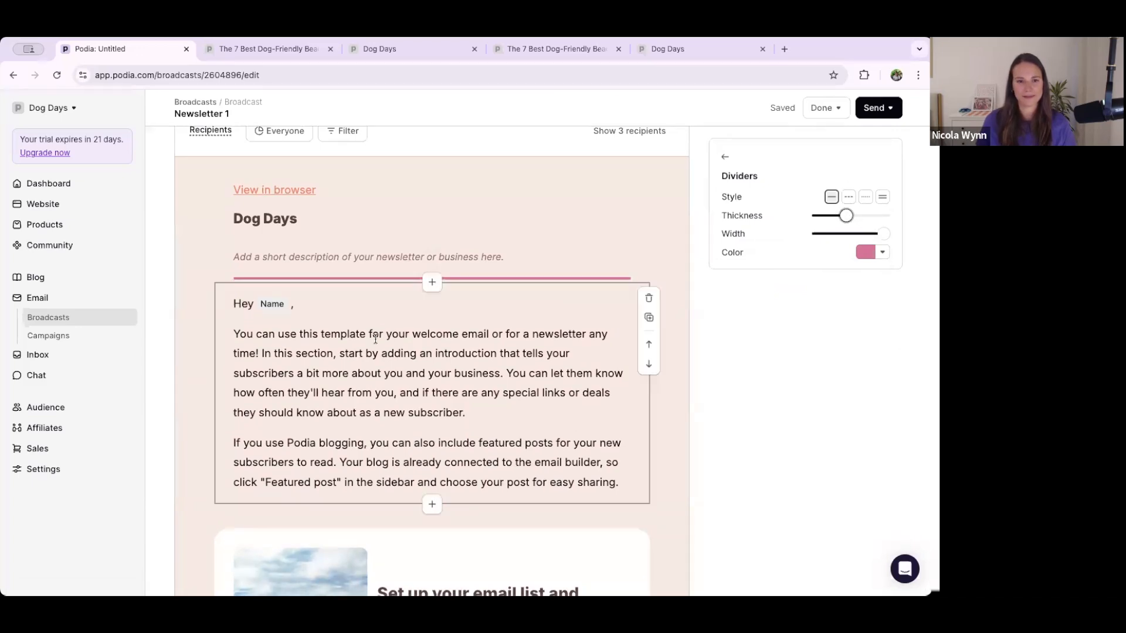
Switch the email header's logo to the site logo and reduce its width to about a quarter of the range.
scroll(446, 380, down, 4)
scroll(446, 379, up, 5)
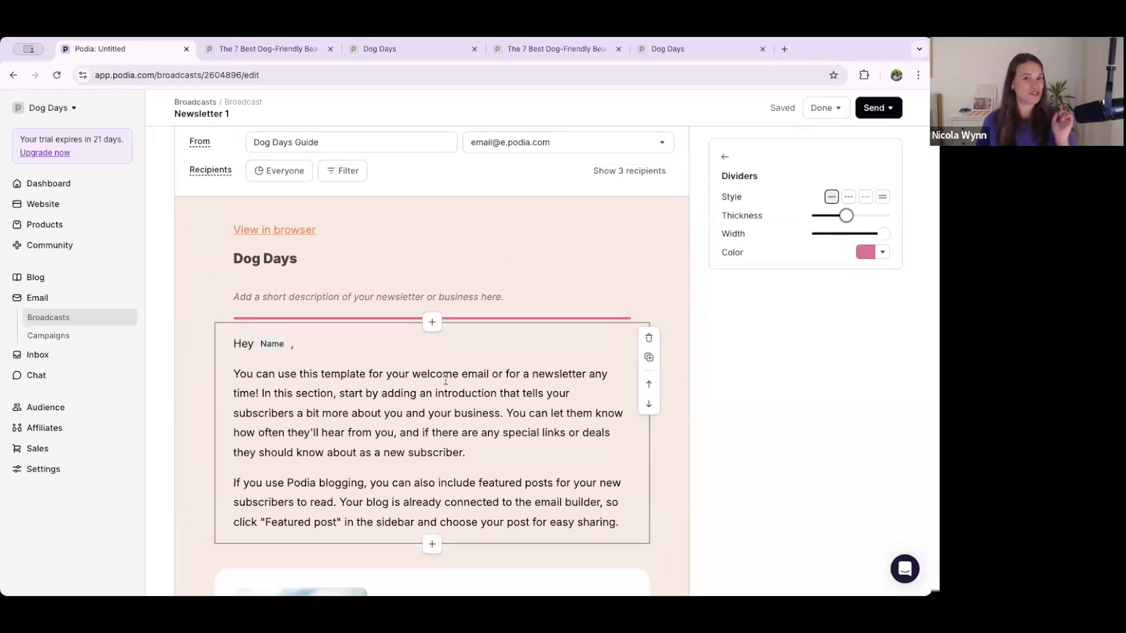
scroll(533, 402, down, 1)
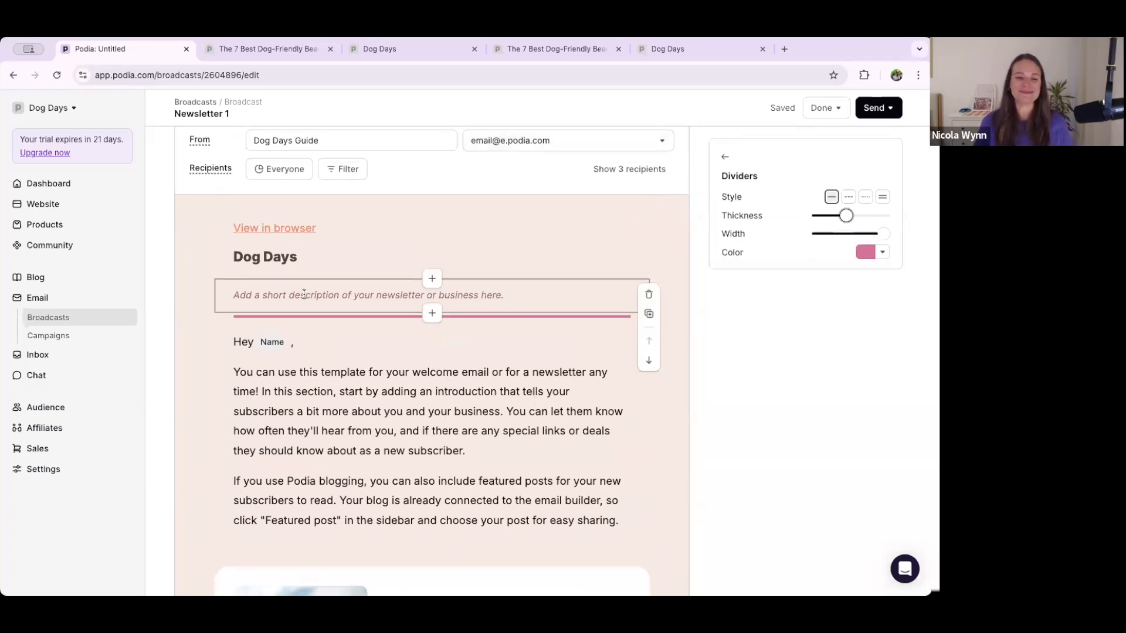
scroll(329, 362, up, 1)
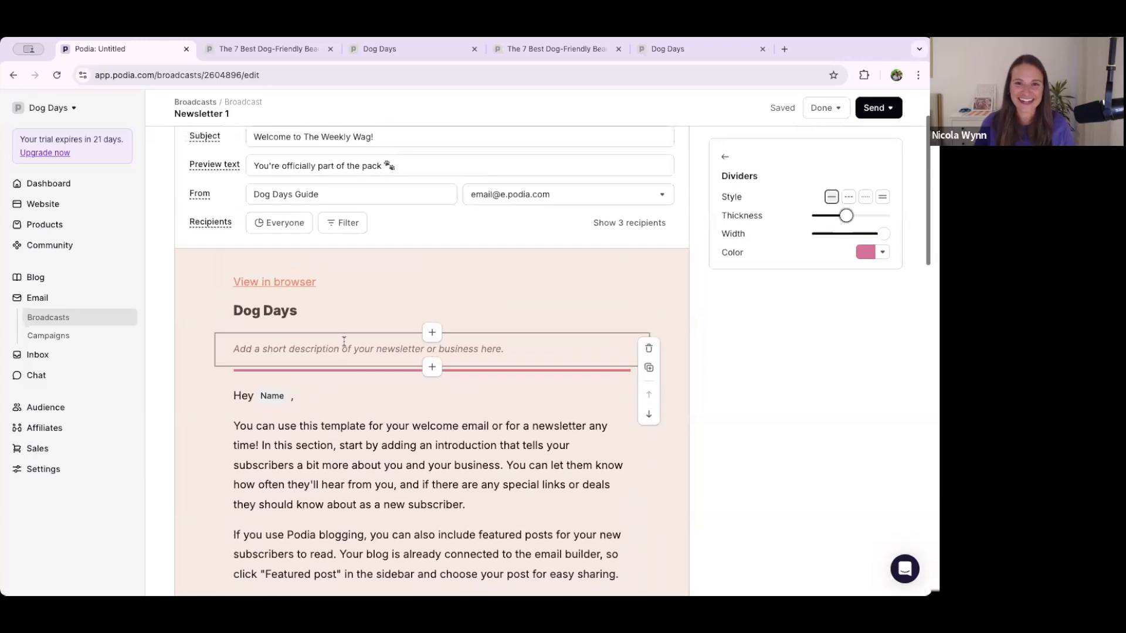
click(337, 295)
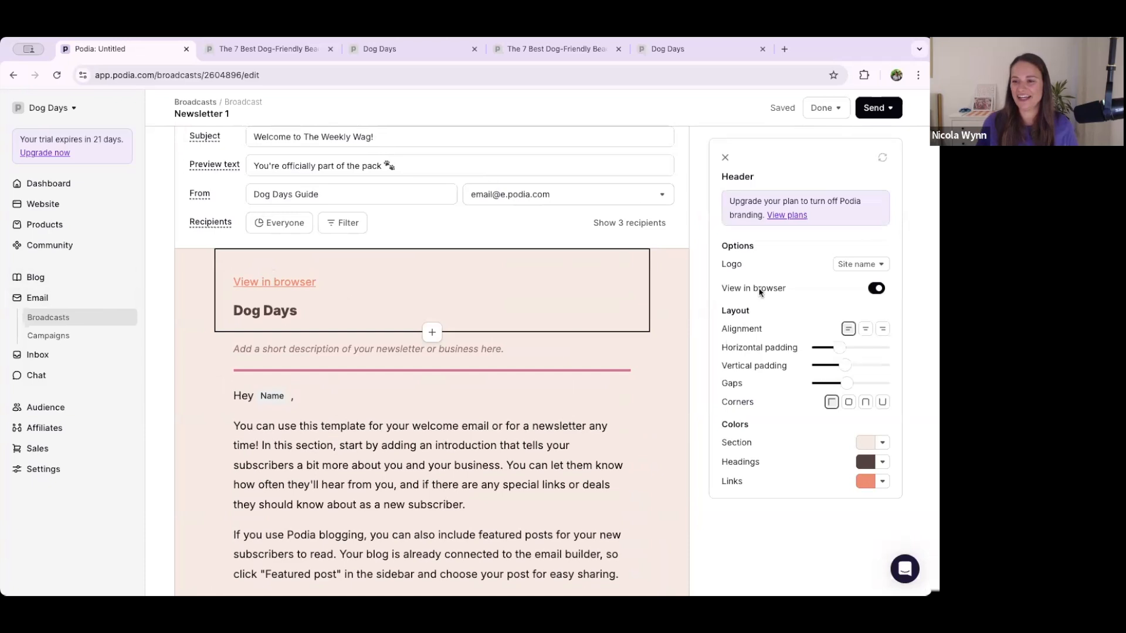
click(860, 264)
click(838, 286)
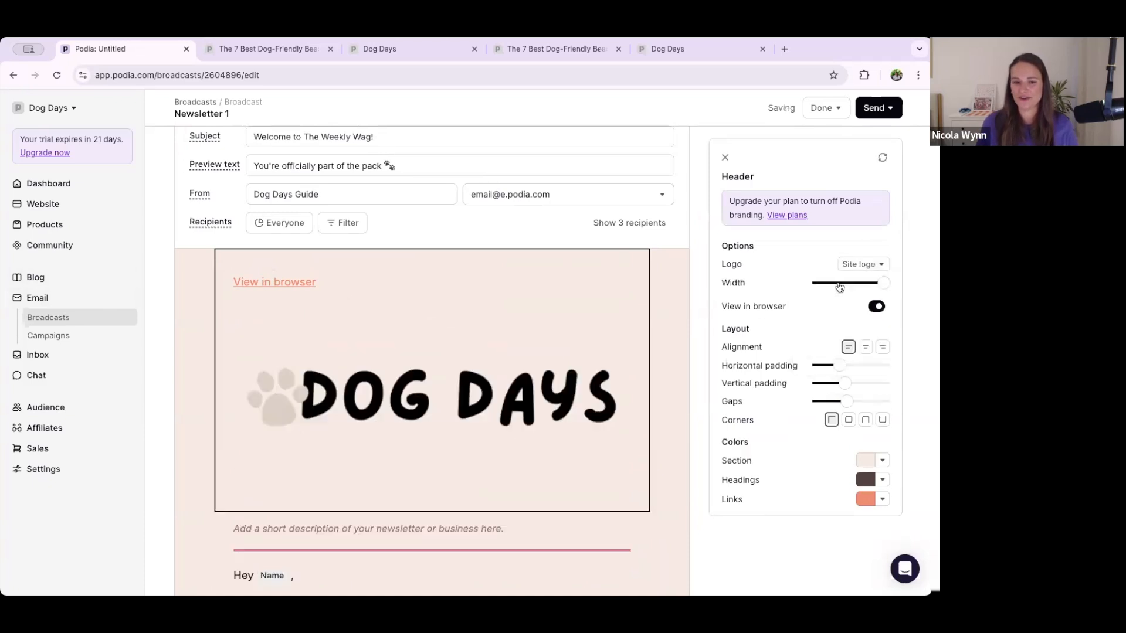
drag(884, 283, 833, 283)
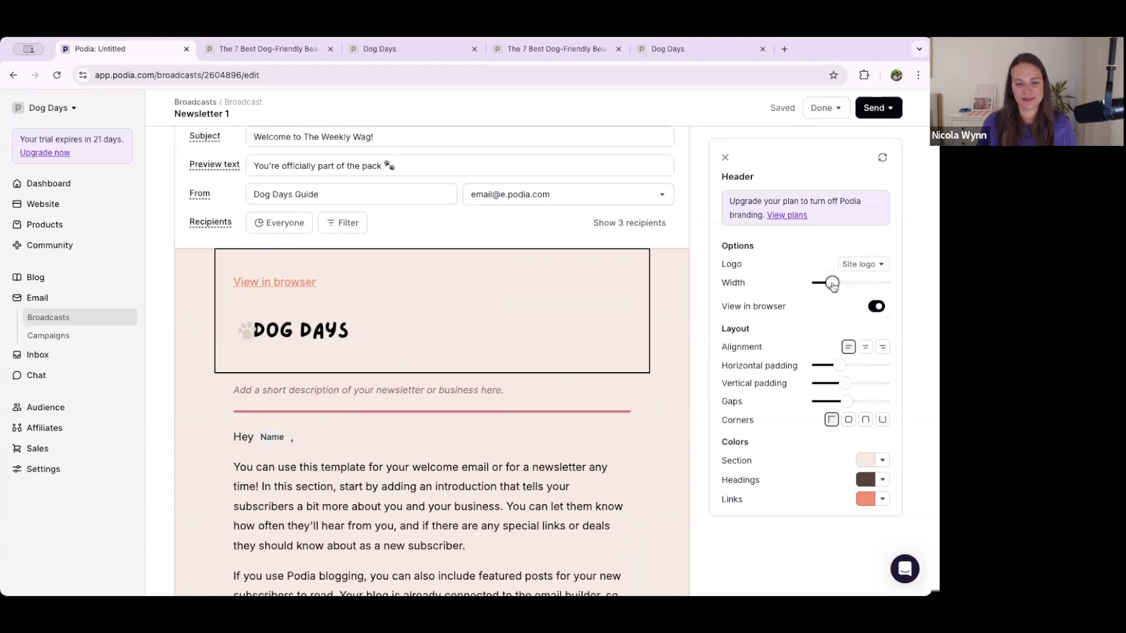
Centre the header content and turn off its View in browser link.
click(865, 346)
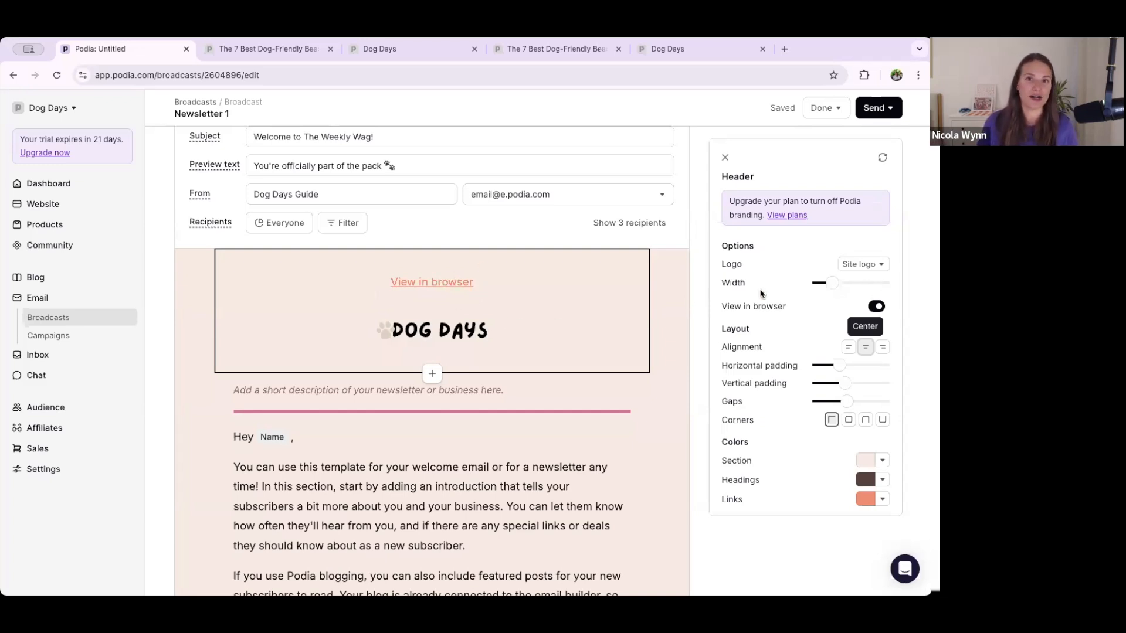
click(875, 307)
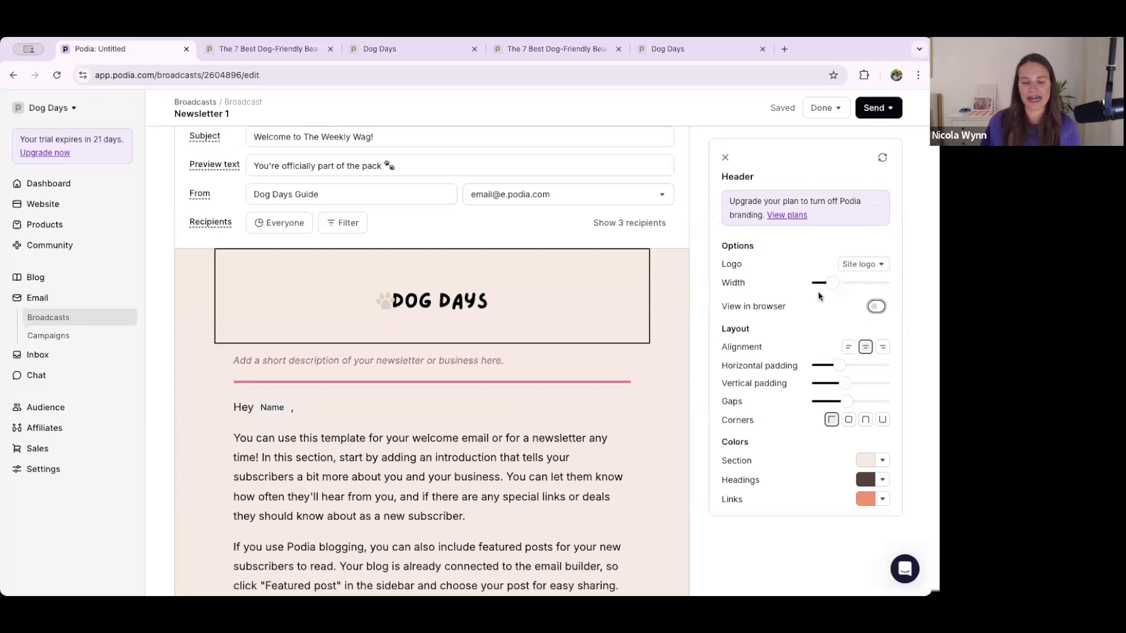
Replace the description placeholder under the logo with "Bite-sized tips, treats, and travel ideas for life with your dog." and centre it.
scroll(339, 424, down, 1)
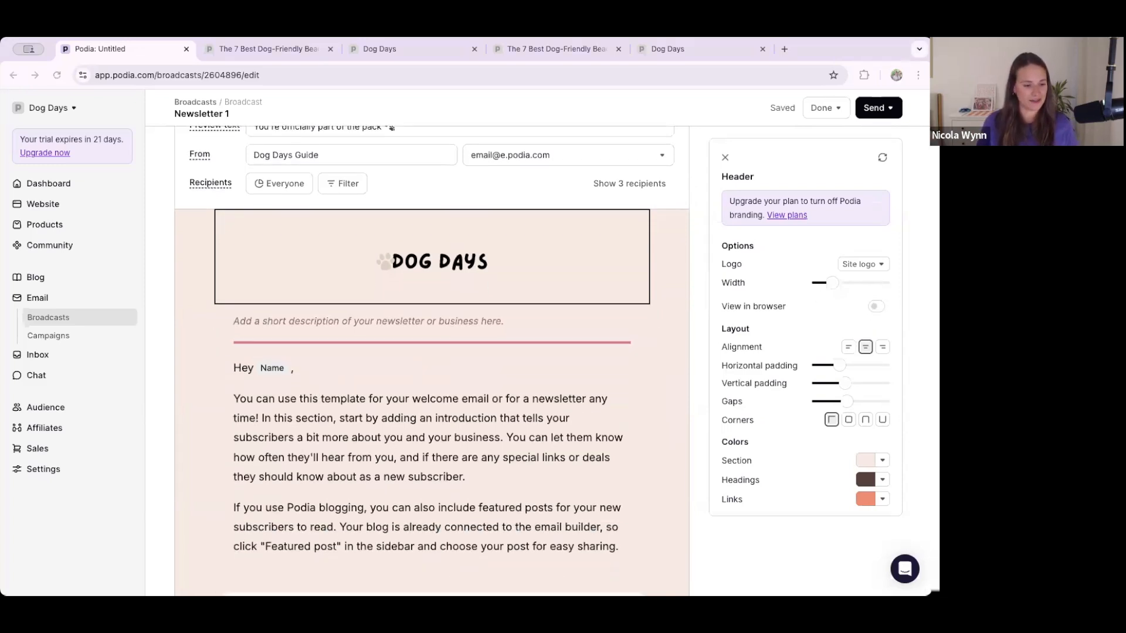
triple_click(329, 322)
text(Bite-sized tips, treats, and travel ideas for life with your dog.)
triple_click(330, 321)
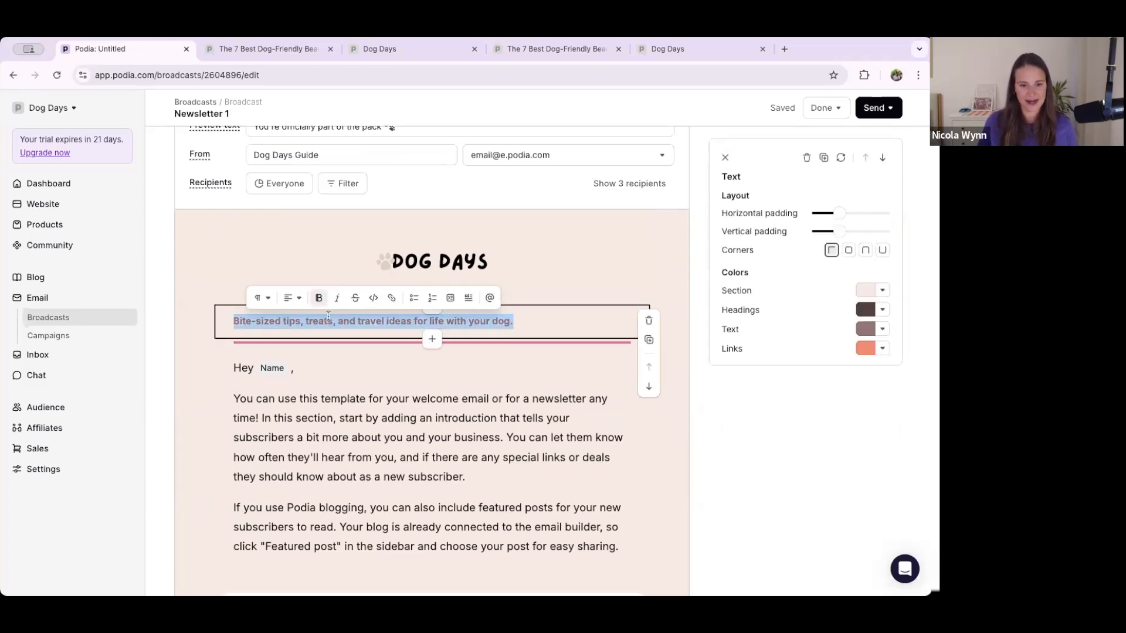
click(292, 298)
click(313, 337)
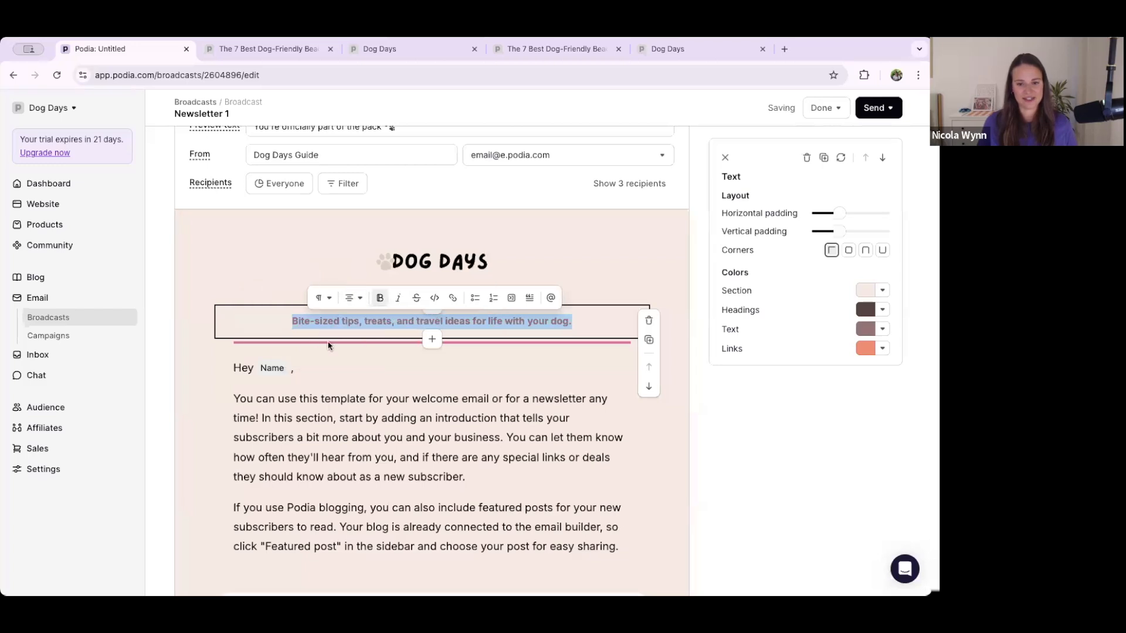
Replace the two template paragraphs below the greeting with the Weekly Wag welcome copy, from "We're so glad you're here!" to "our most loved reads:".
click(376, 458)
scroll(505, 237, down, 2)
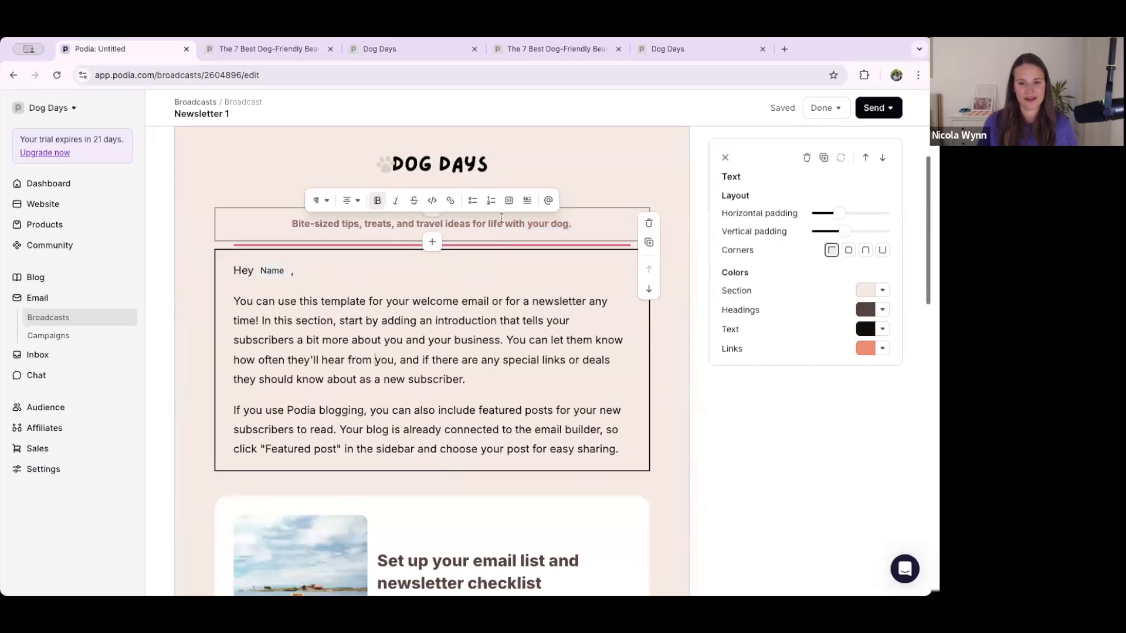
click(436, 224)
click(363, 329)
key(super+Tab)
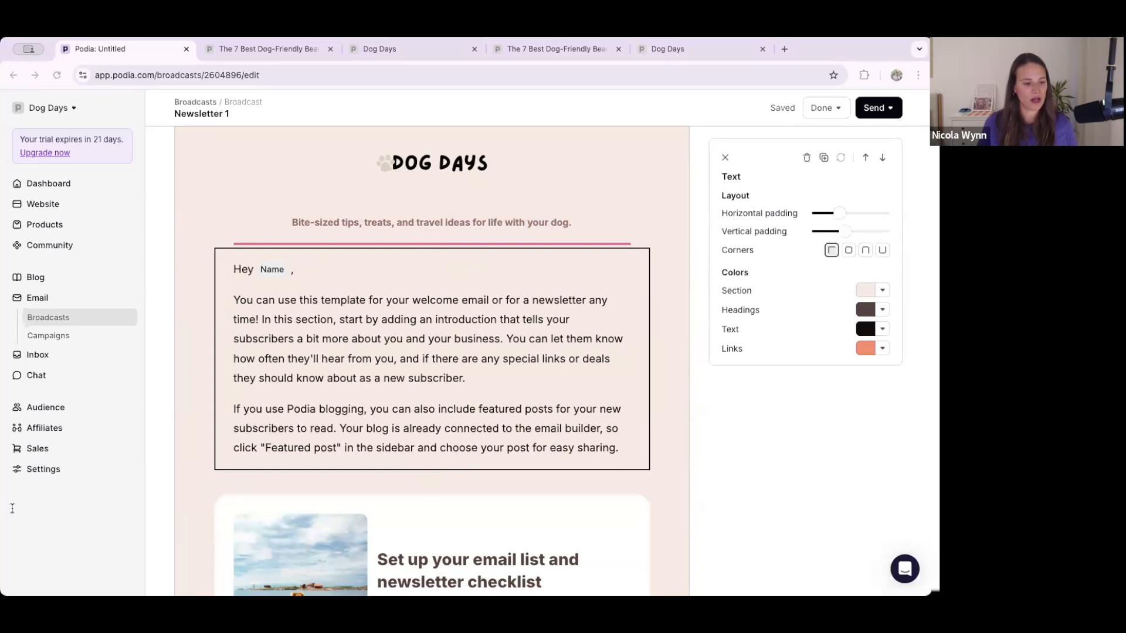
key(super+Tab)
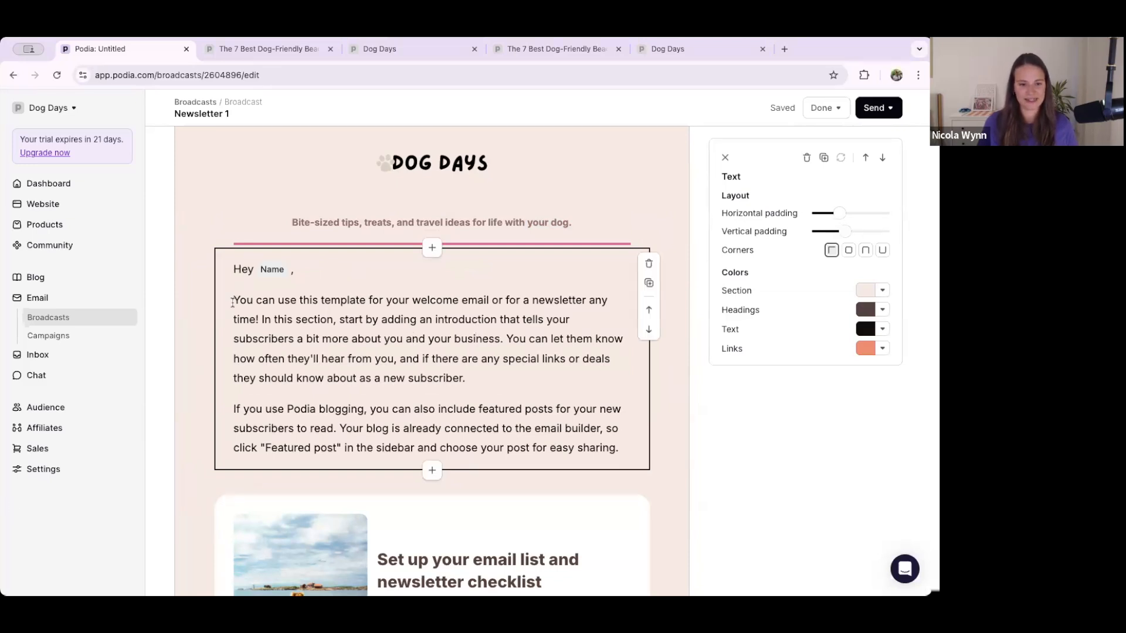
drag(255, 302, 631, 473)
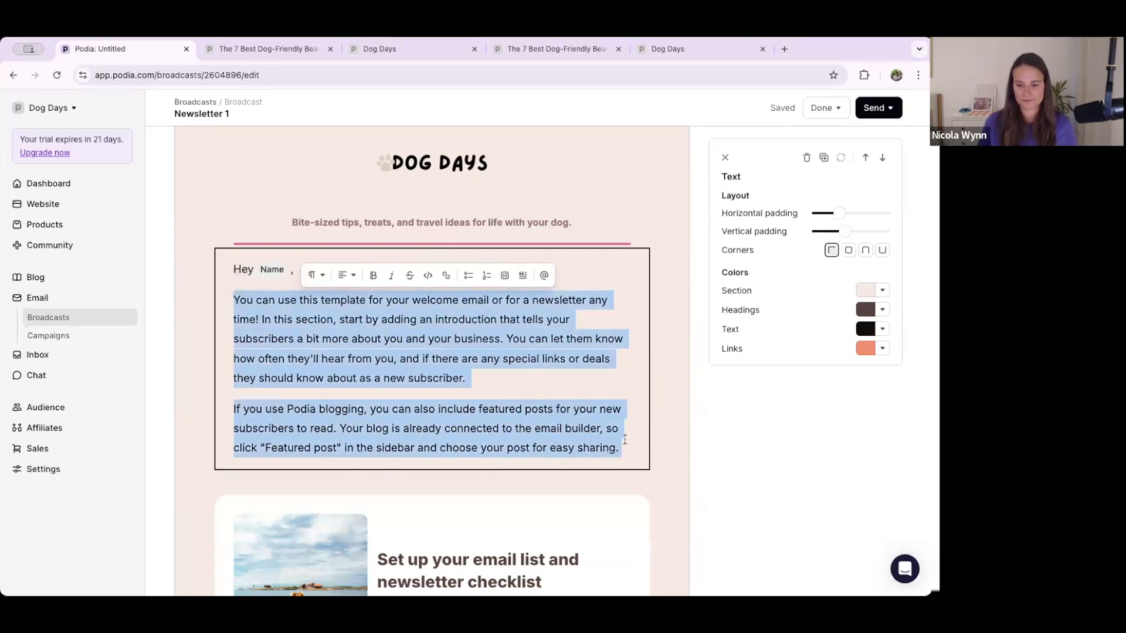
text(We're so glad you're here! The Weekly Wag is your new favorite Friday read — packed with tips, treats, and dog-friendly adventure ideas to help you make the most of life with your pup. Here's what you can expect: One easy tip to make outings with your dog more fun A treat or product we actually love A new place to sniff out this weekend Your first issue will arrive this Friday. Until then, you can check out one of our most loved reads:)
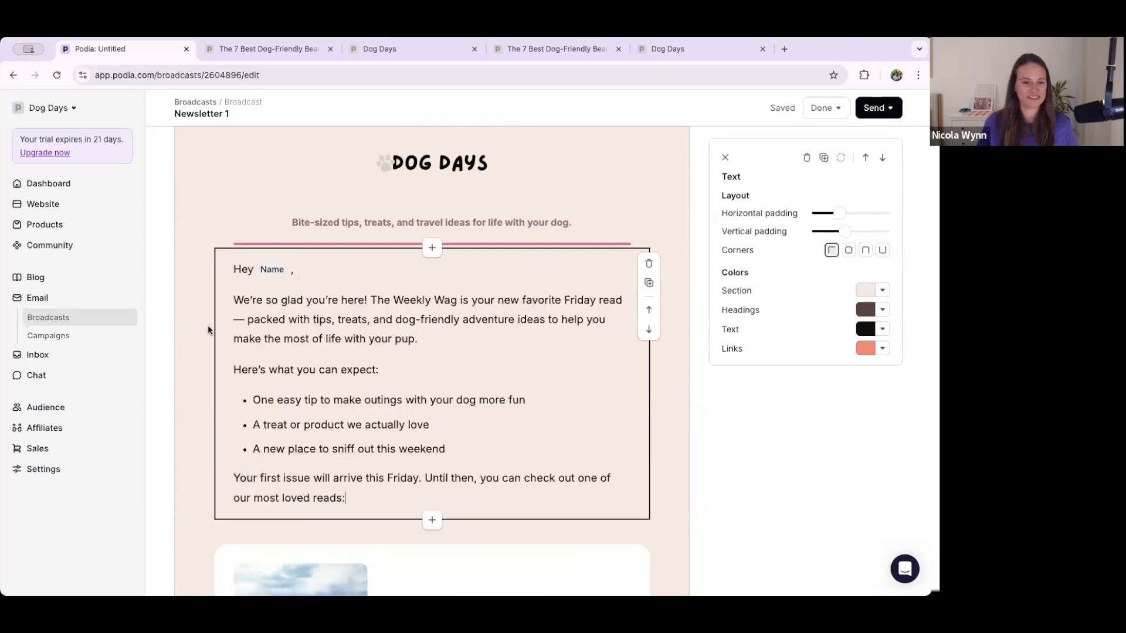
Check the fallback term set for the Name placeholder in the greeting.
click(291, 268)
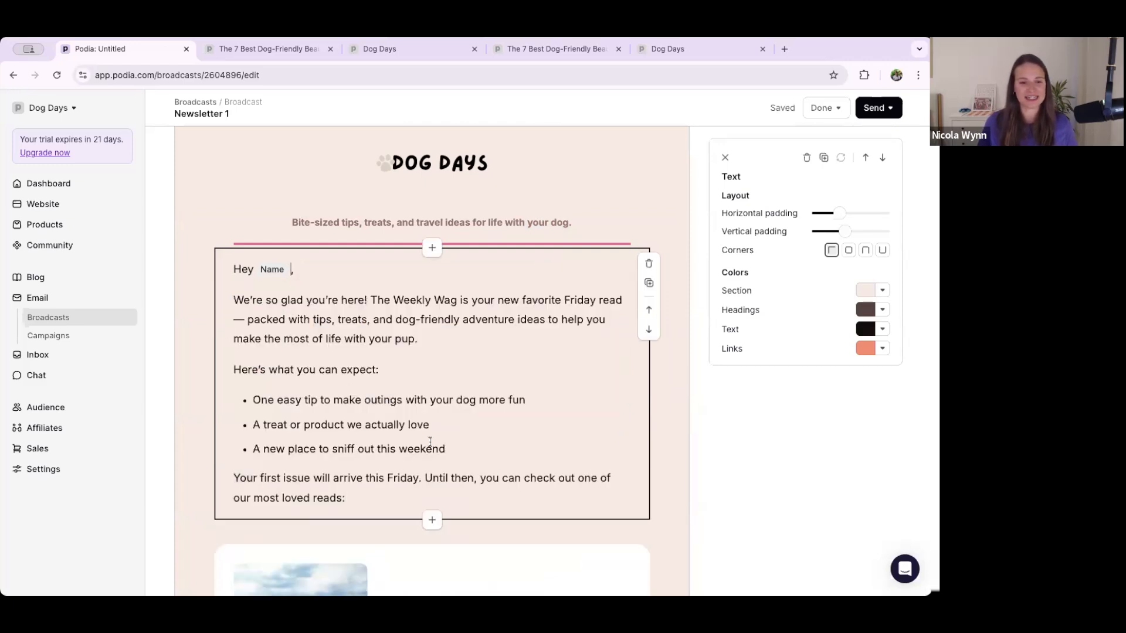
click(271, 278)
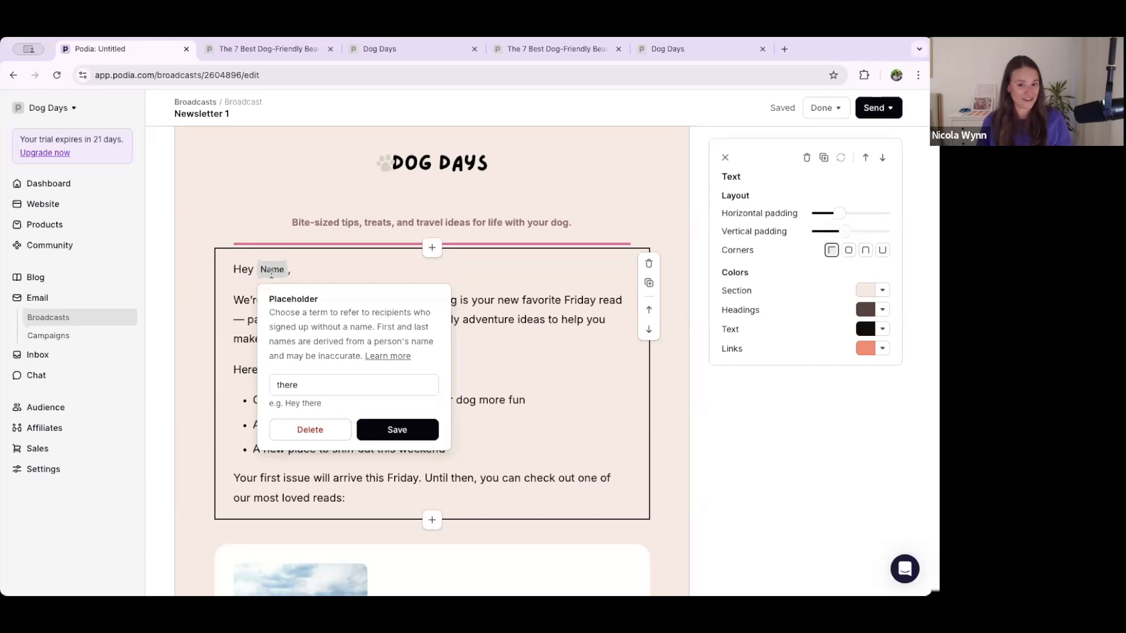
drag(276, 388, 309, 389)
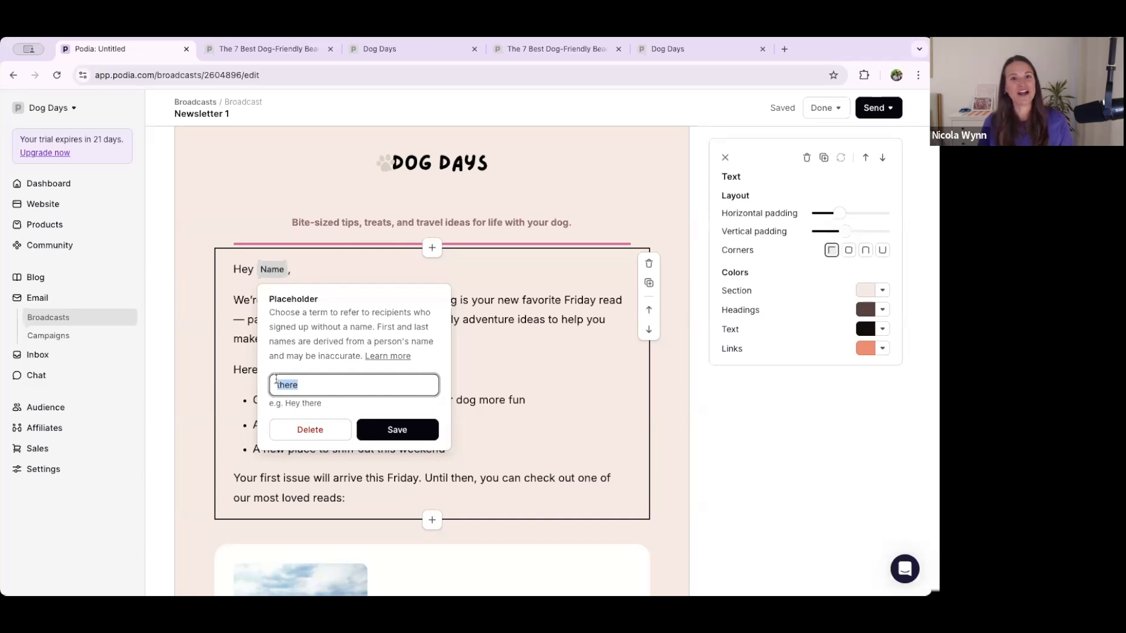
click(503, 377)
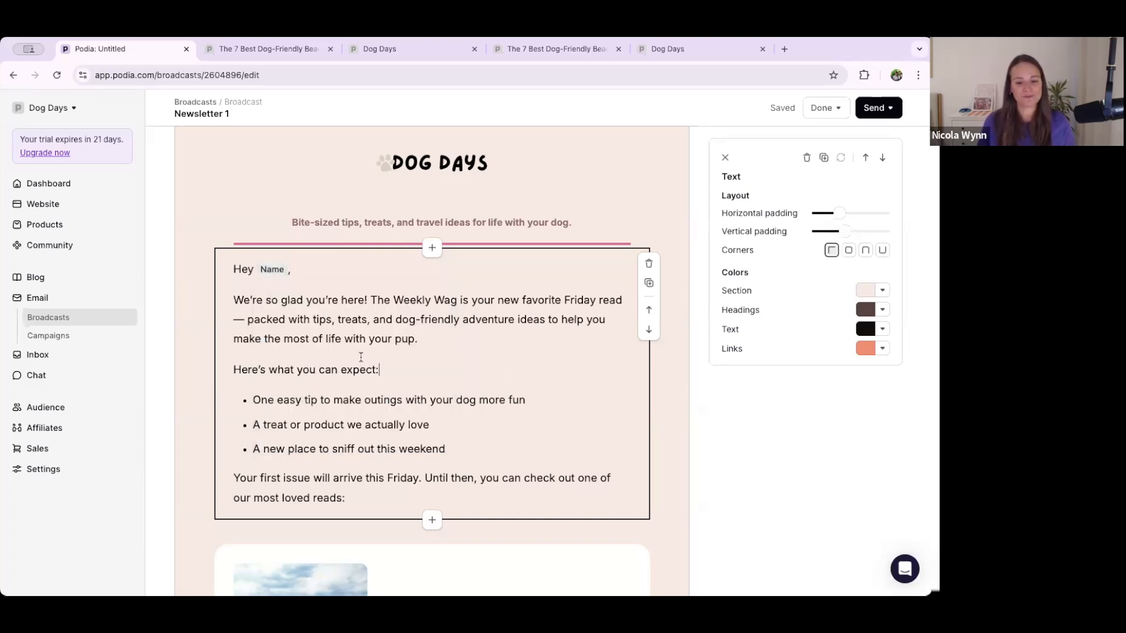
Replace the post in the featured post section with "How to Take Better Photos of Your Dog (Even If They Never Sit Still)".
scroll(360, 357, down, 5)
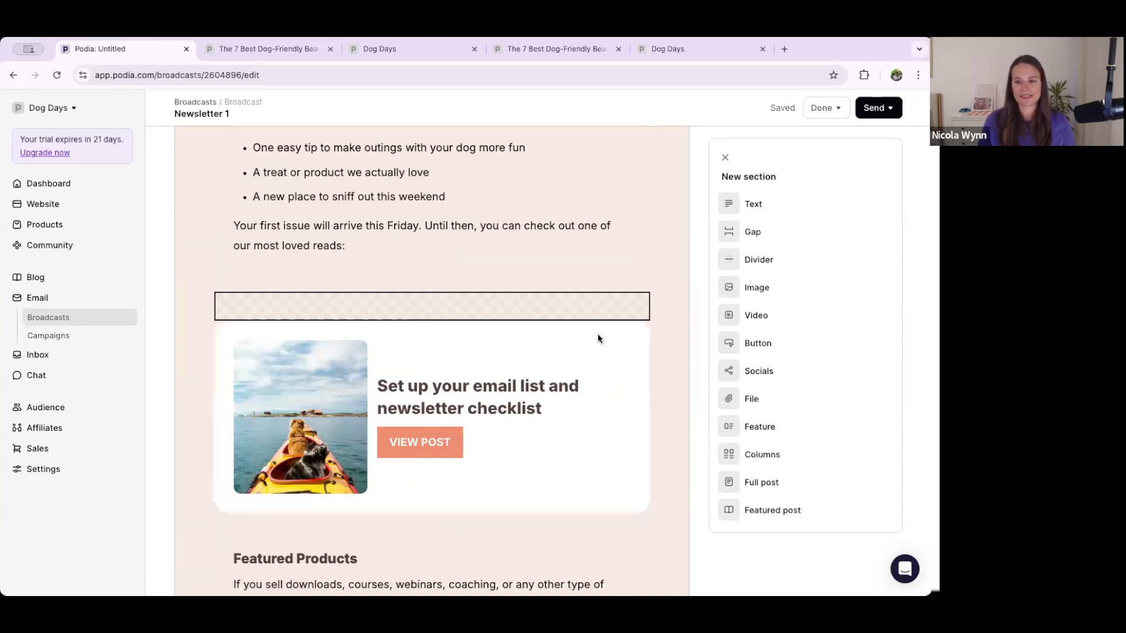
click(576, 386)
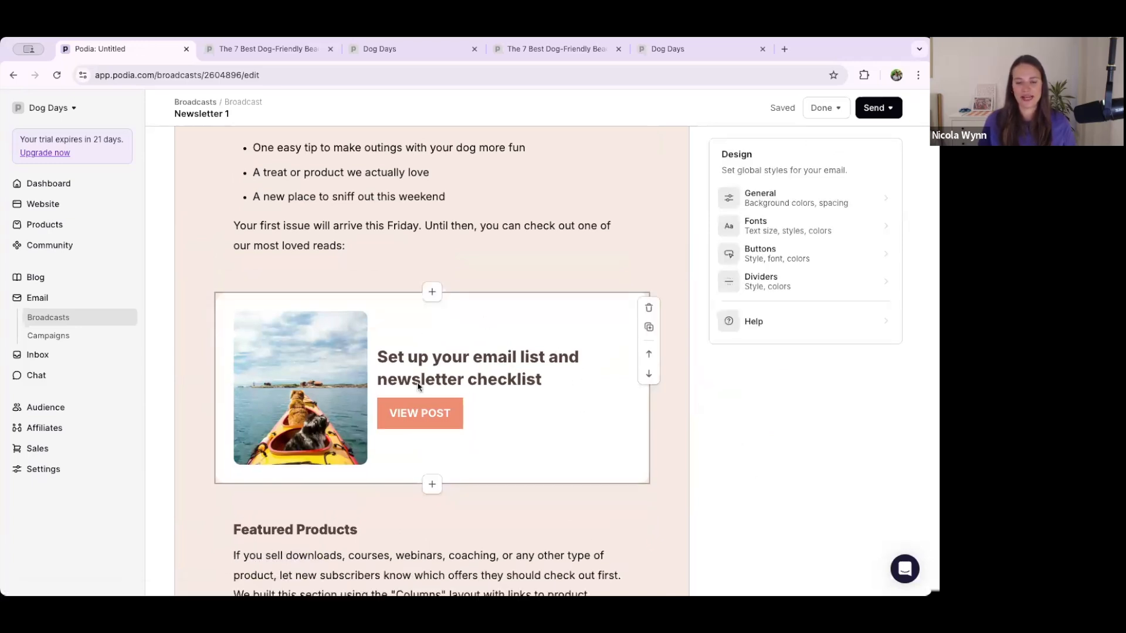
click(400, 357)
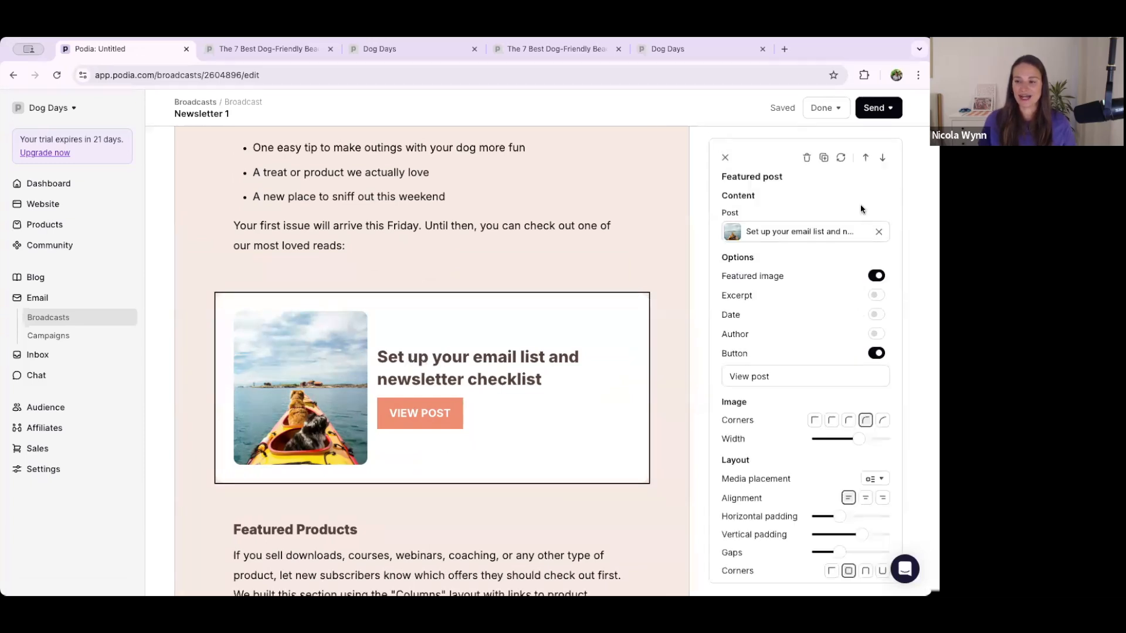
click(878, 235)
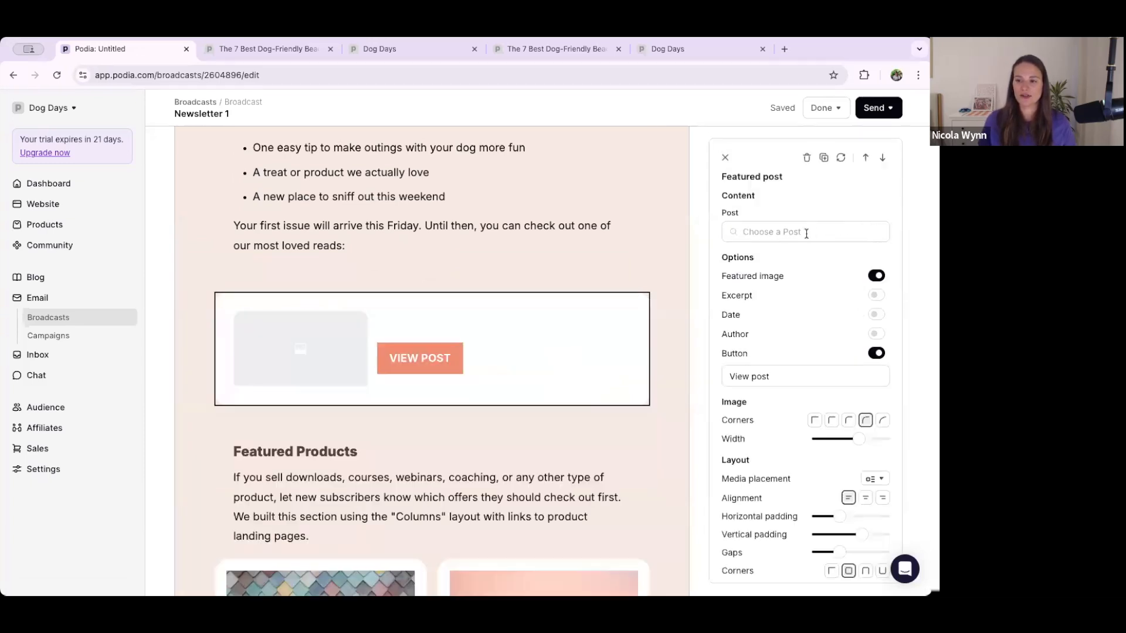
click(806, 231)
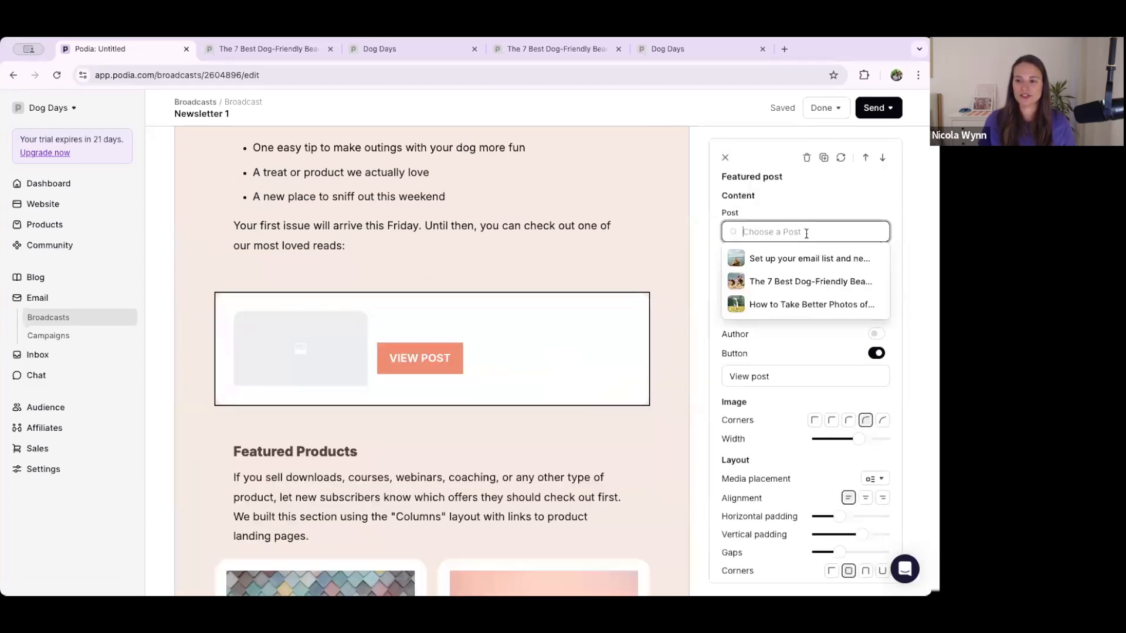
click(776, 304)
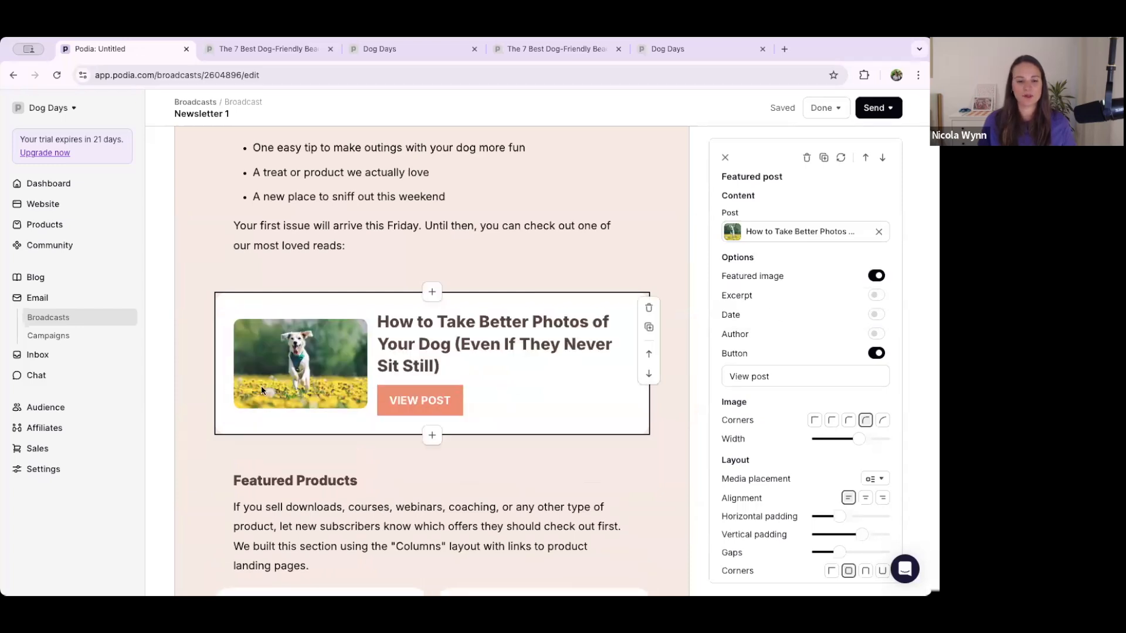
Try showing the excerpt and the date on the featured post, turning each back off.
click(876, 296)
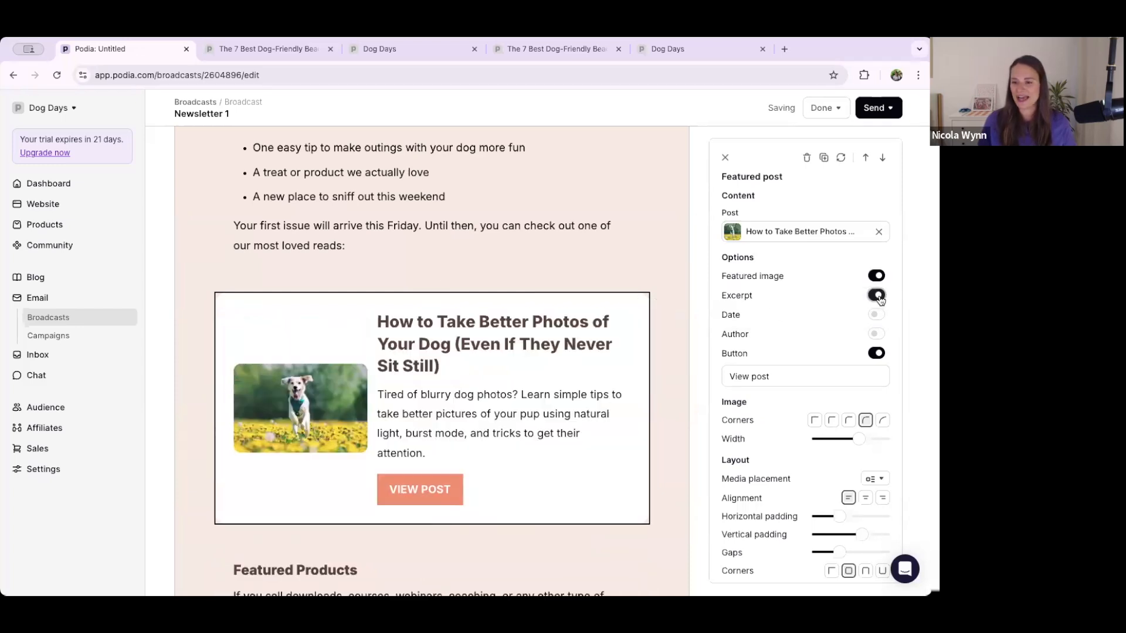
click(876, 295)
click(876, 316)
click(876, 315)
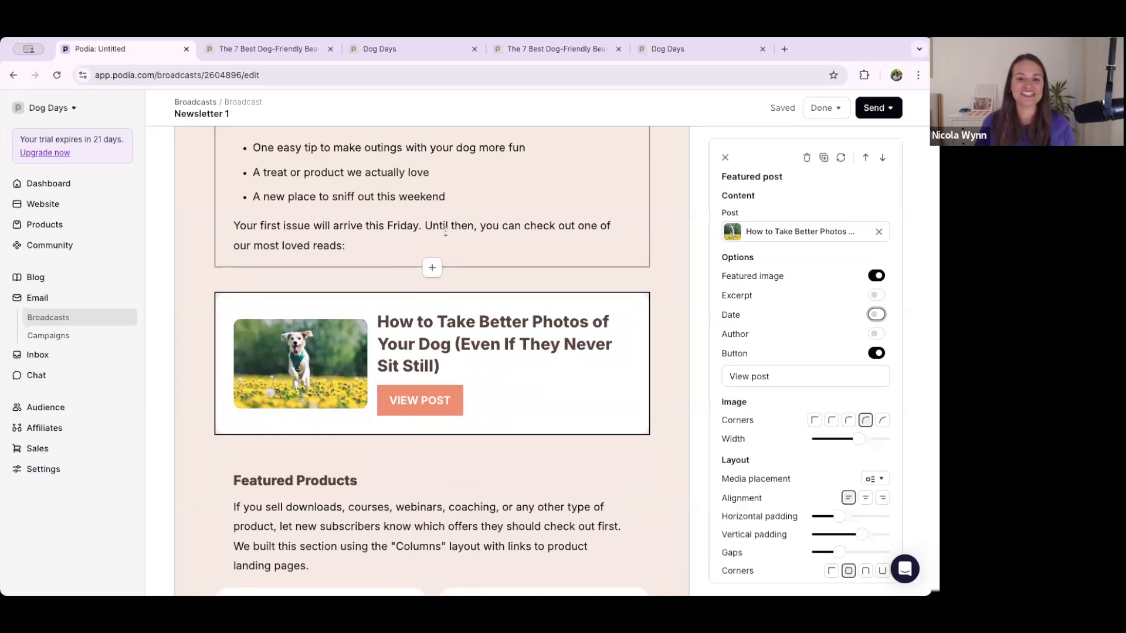
Insert image, video, socials and file sections between the featured post and the Featured Products text.
scroll(450, 258, down, 2)
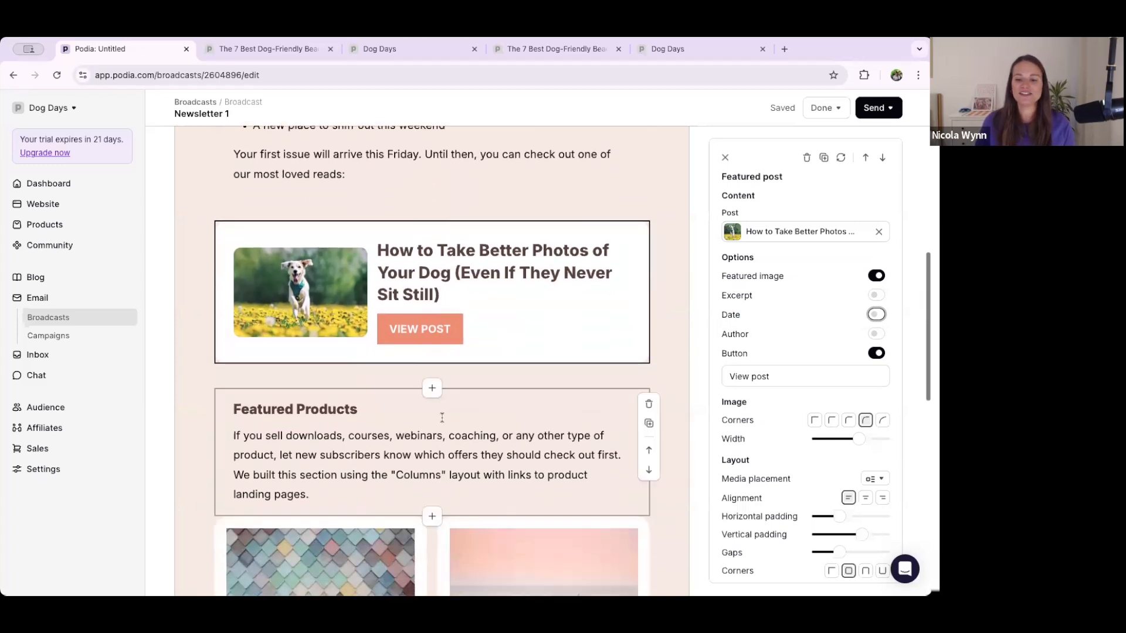
click(432, 389)
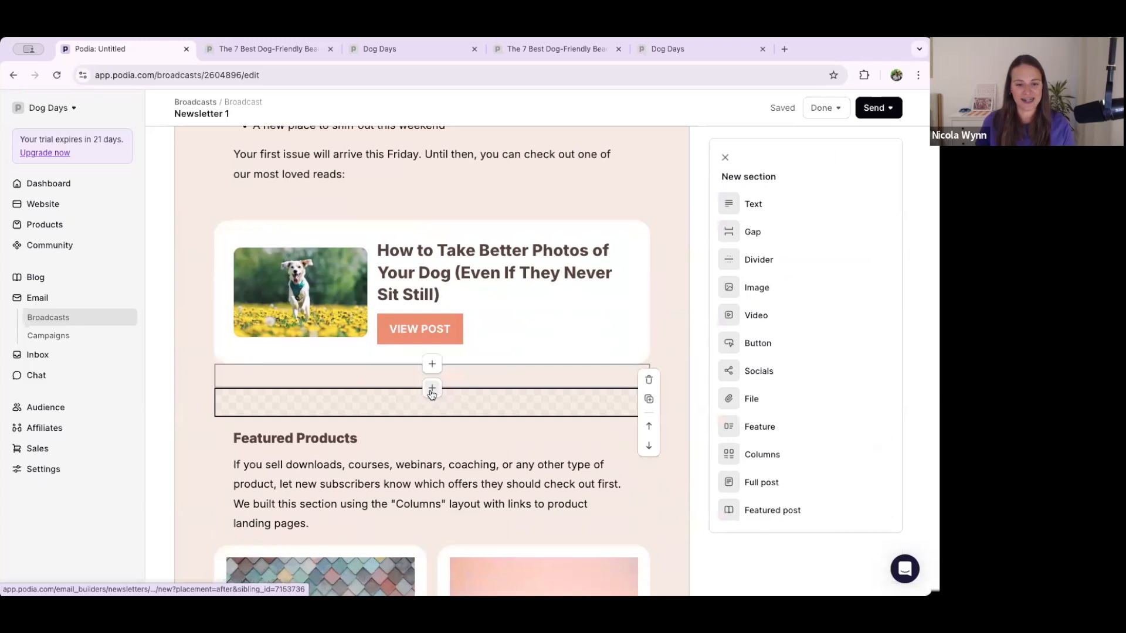
click(756, 288)
scroll(446, 446, down, 5)
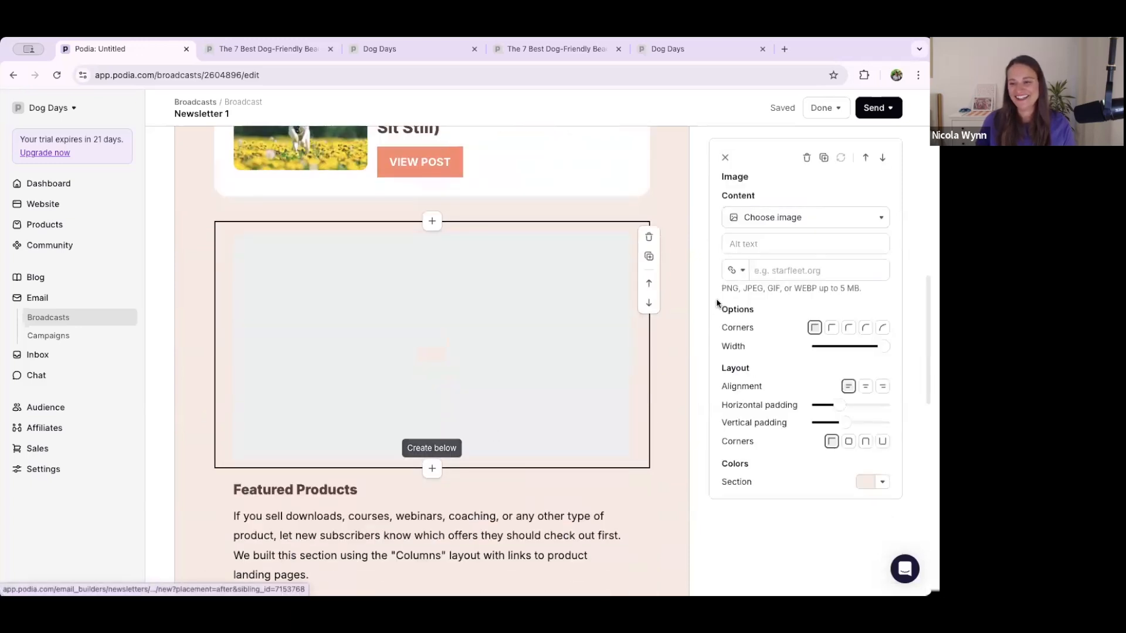
click(433, 466)
click(755, 315)
scroll(445, 395, down, 6)
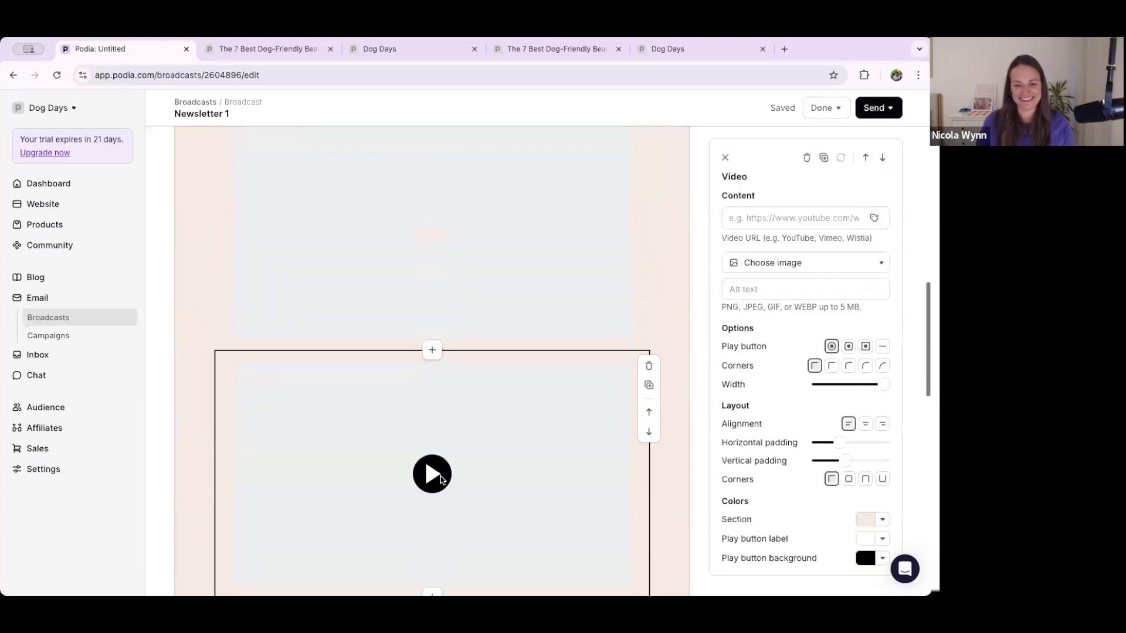
click(432, 322)
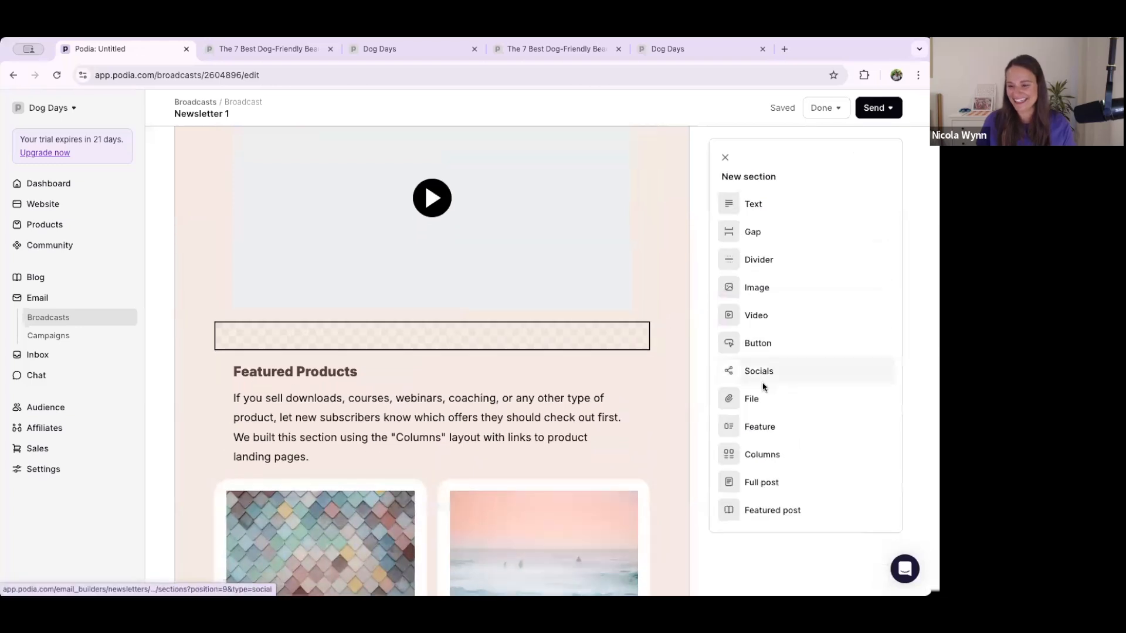
click(434, 365)
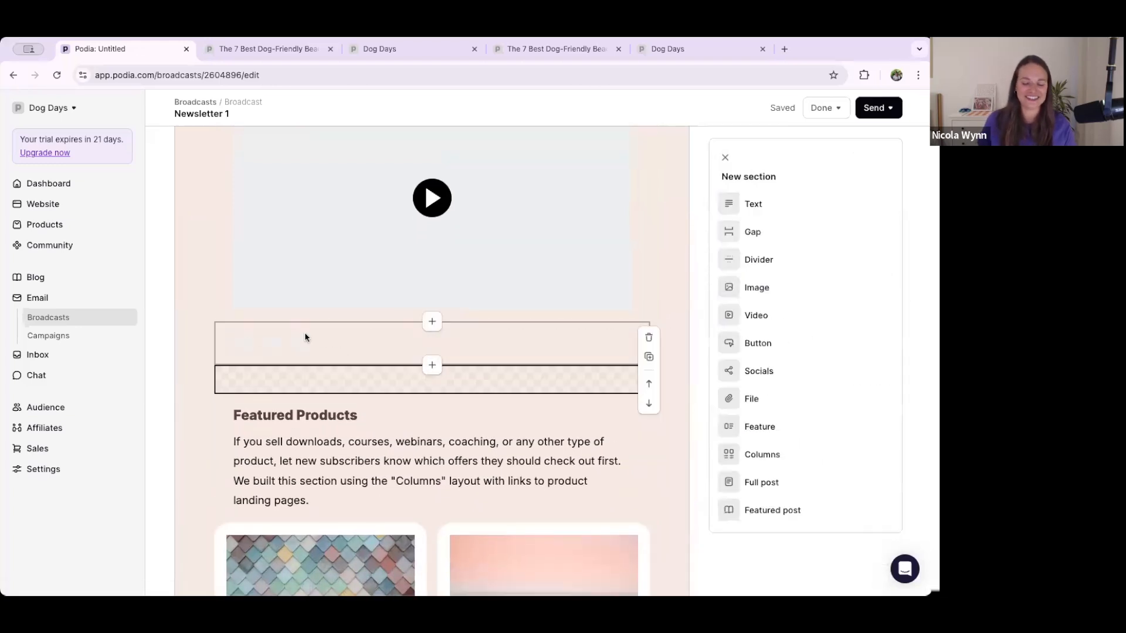
click(750, 398)
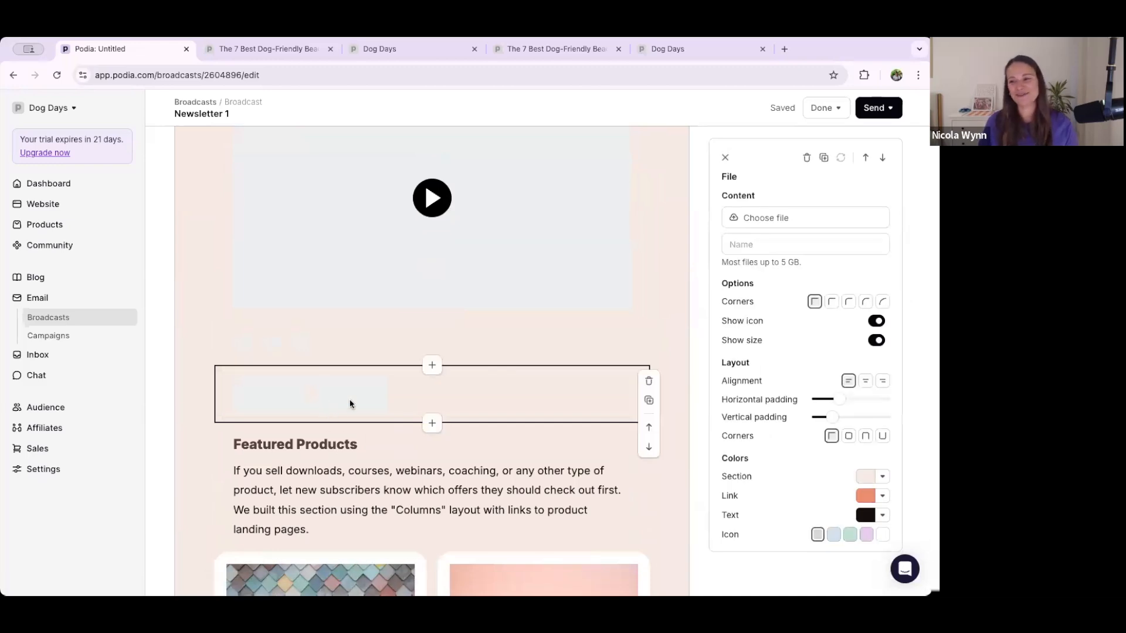
Delete the empty file, socials, video and image sections above Featured Products.
click(806, 159)
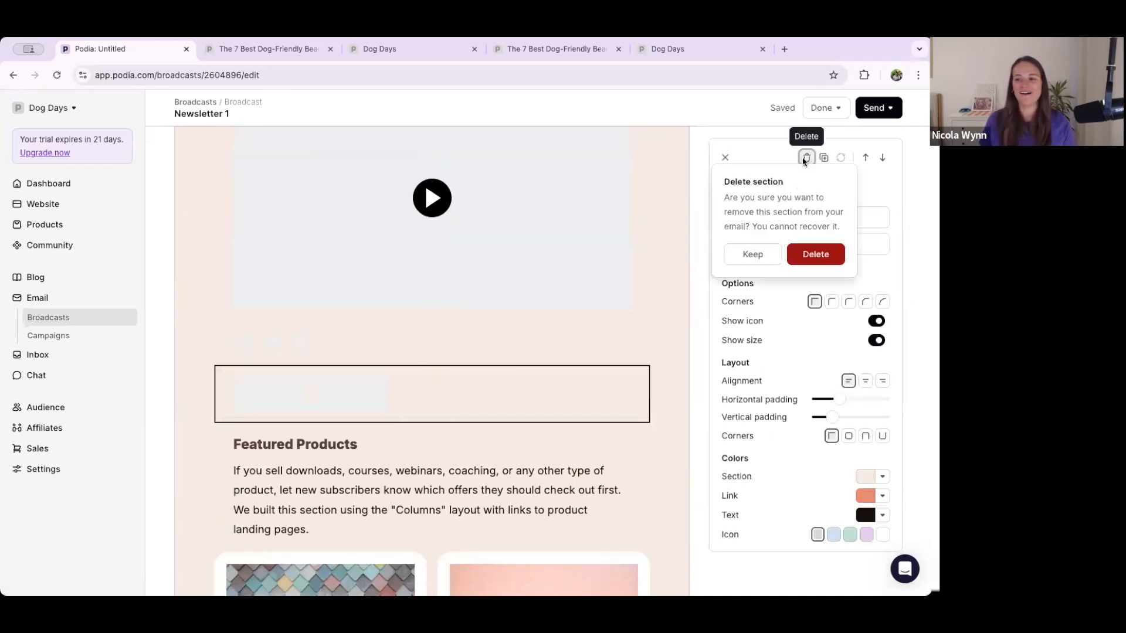
click(806, 158)
click(807, 158)
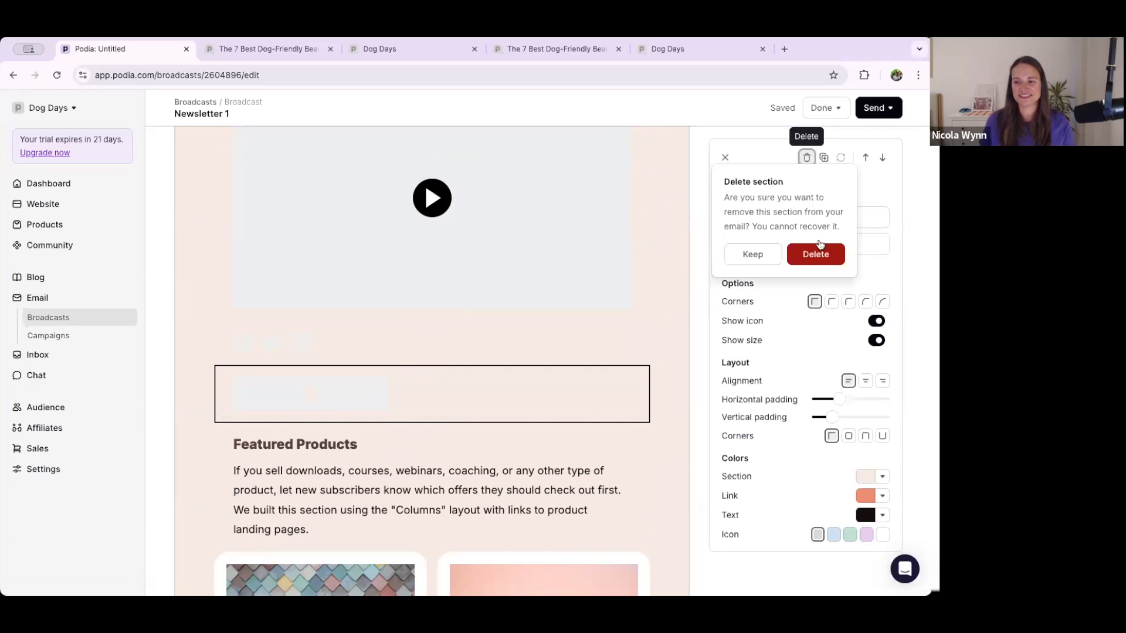
click(814, 251)
click(327, 350)
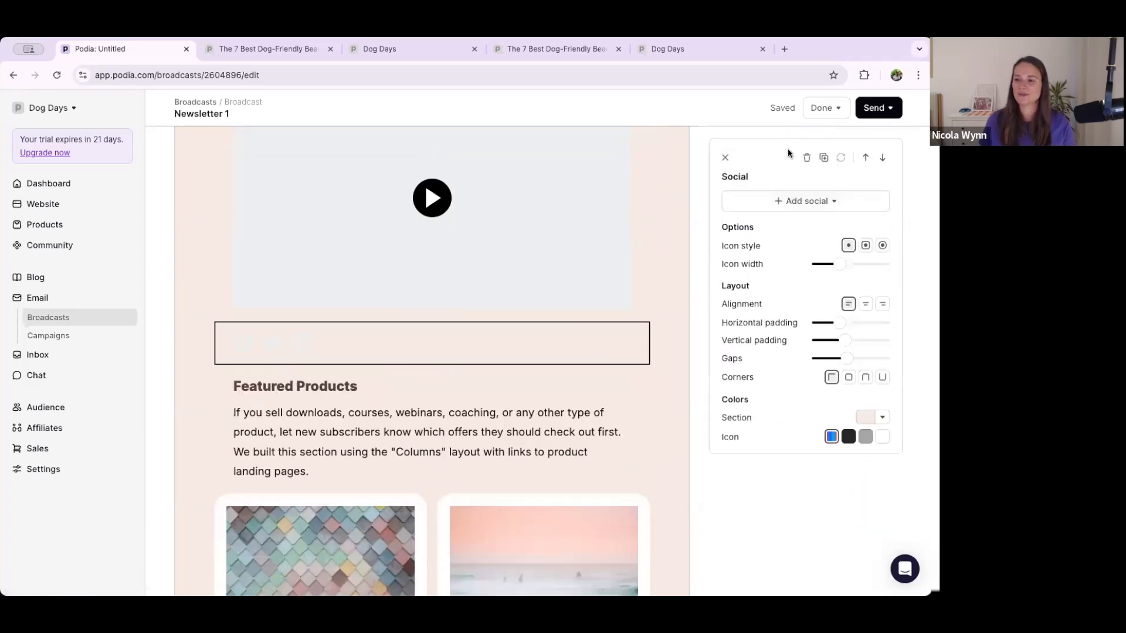
click(806, 158)
click(812, 254)
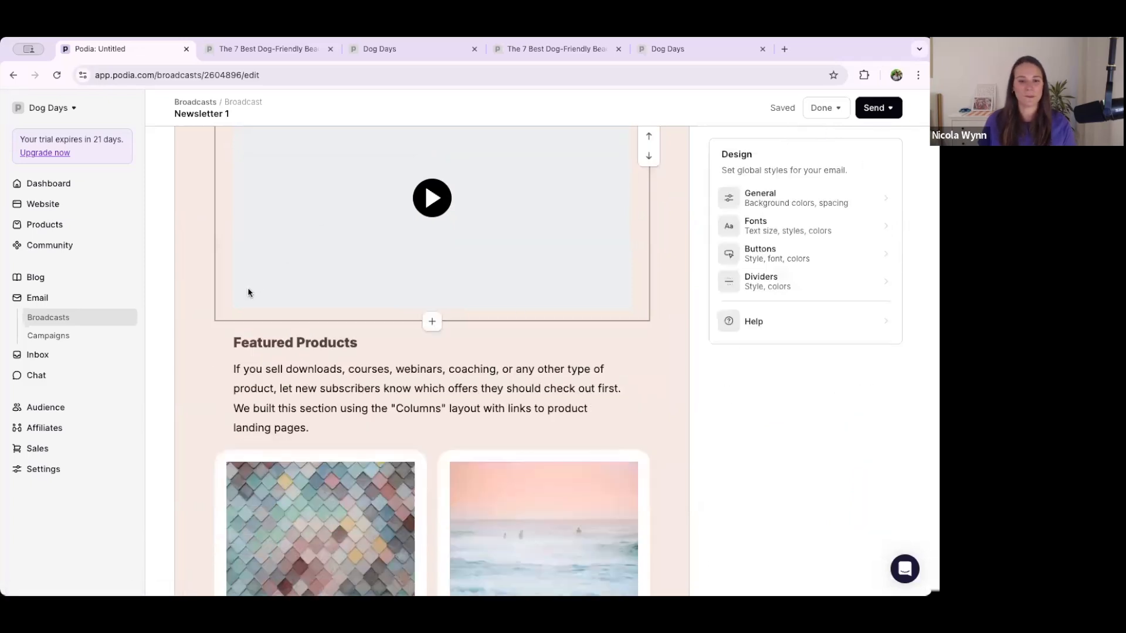
click(310, 325)
click(807, 158)
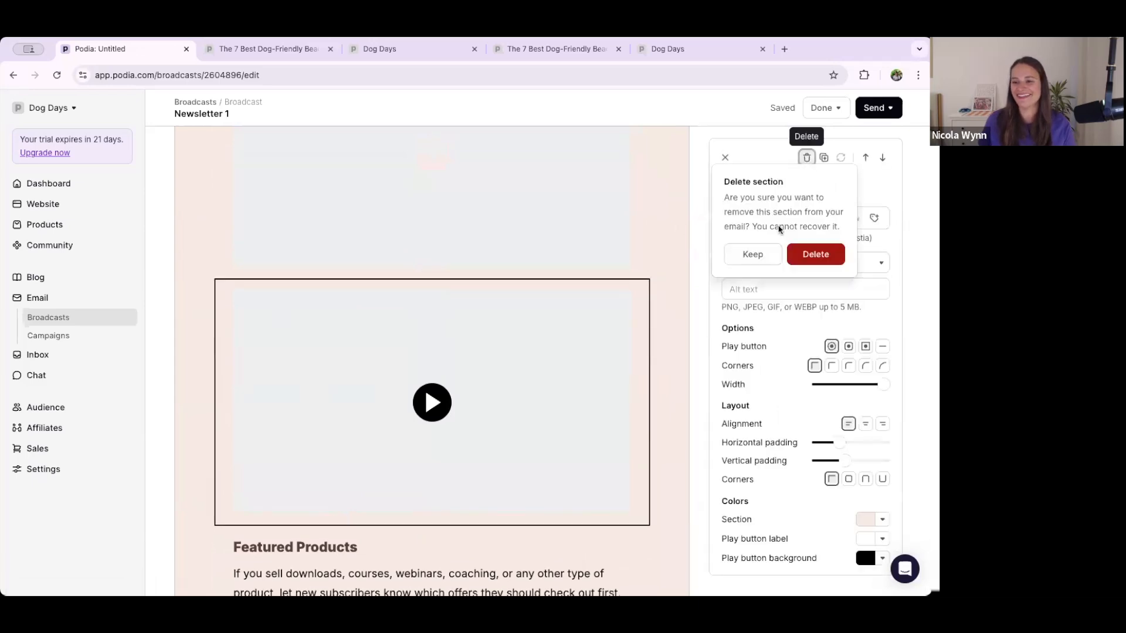
click(822, 257)
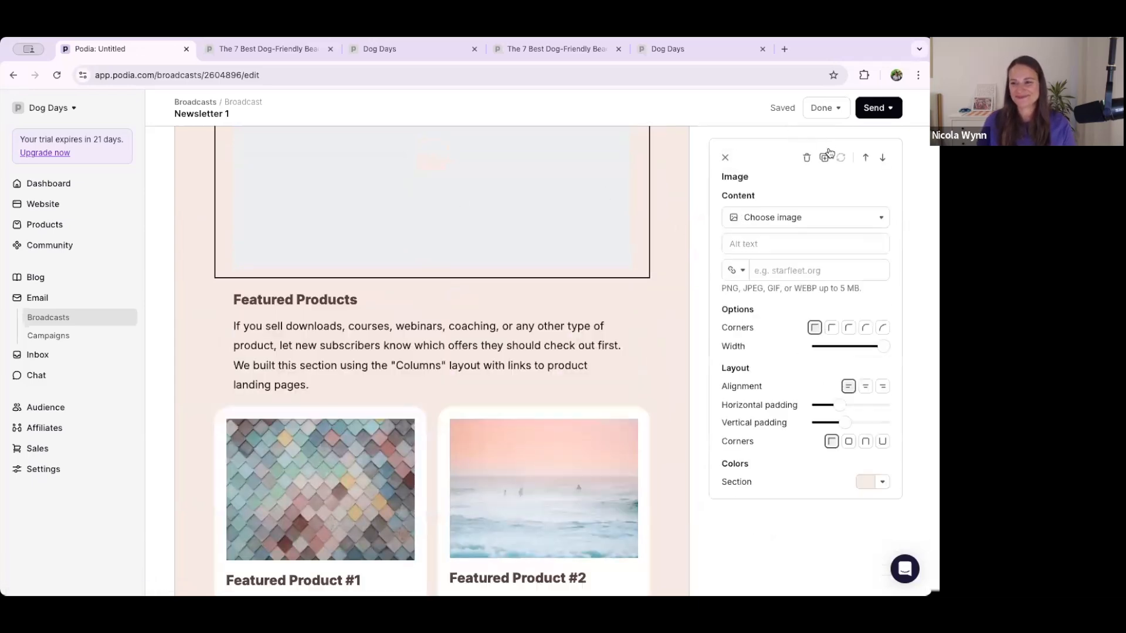
click(807, 158)
click(814, 254)
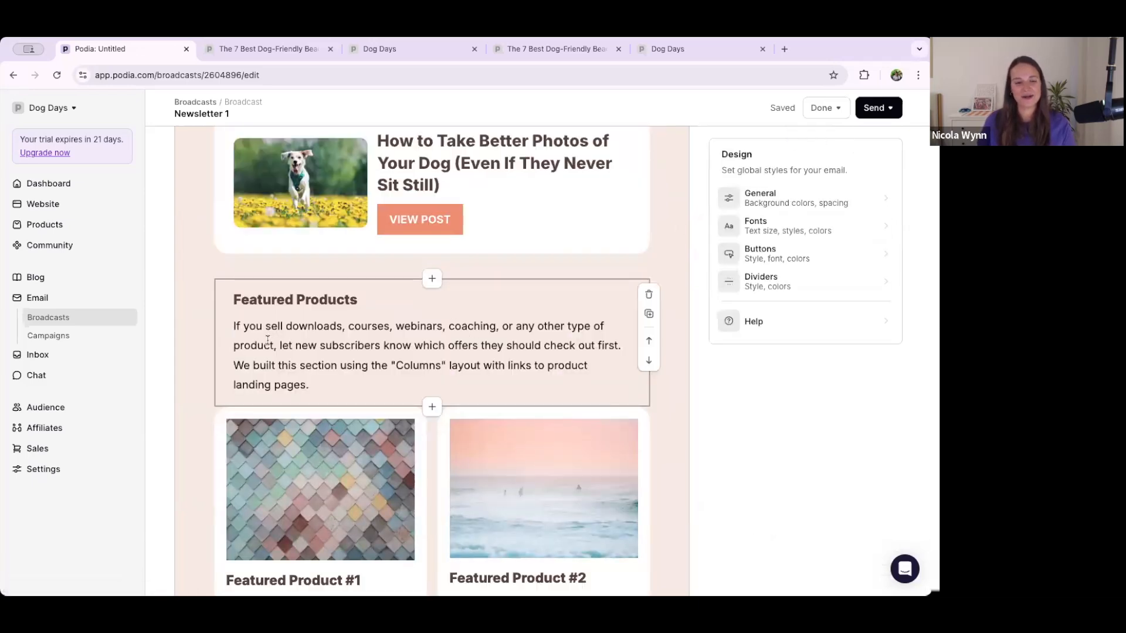
Delete the two-column product section and the Featured Products text section above it.
click(246, 388)
scroll(387, 444, down, 3)
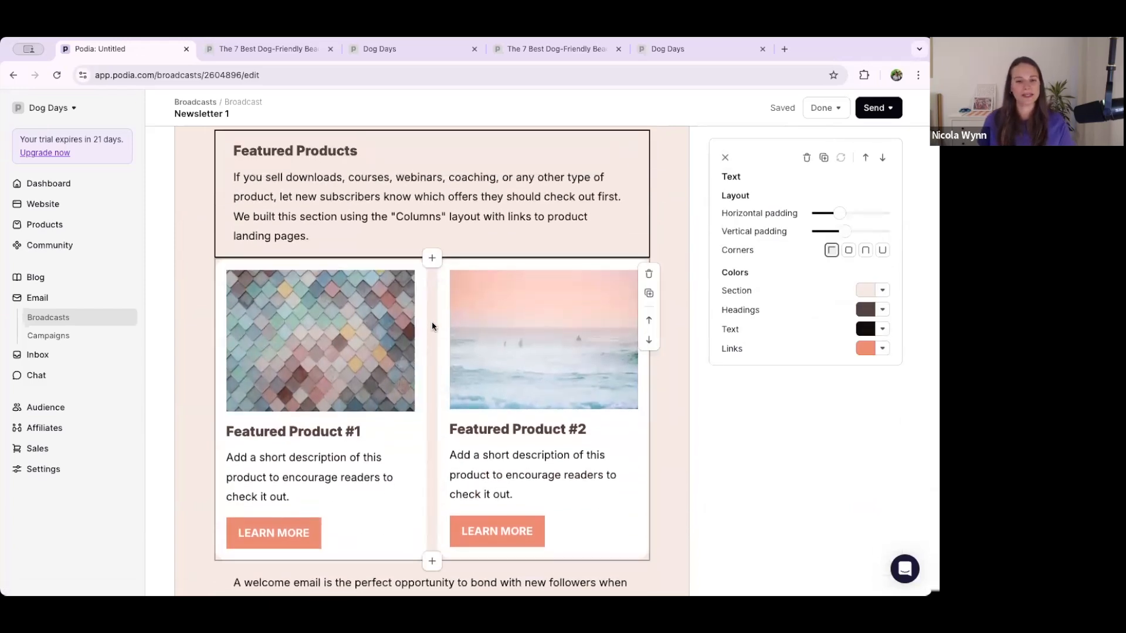
click(431, 321)
click(806, 157)
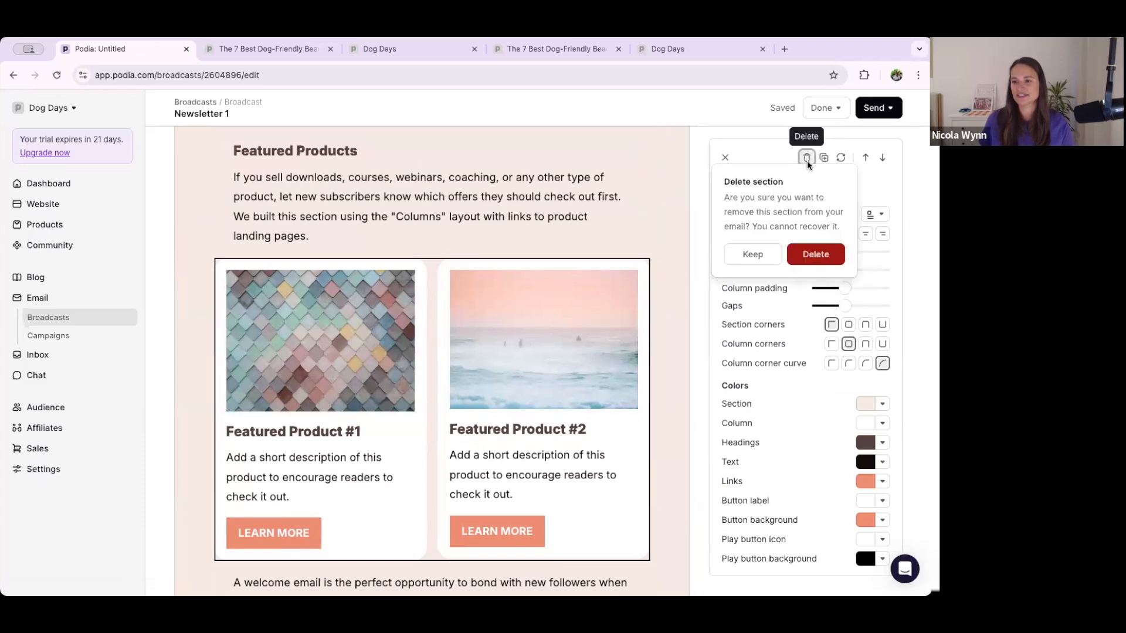
click(814, 254)
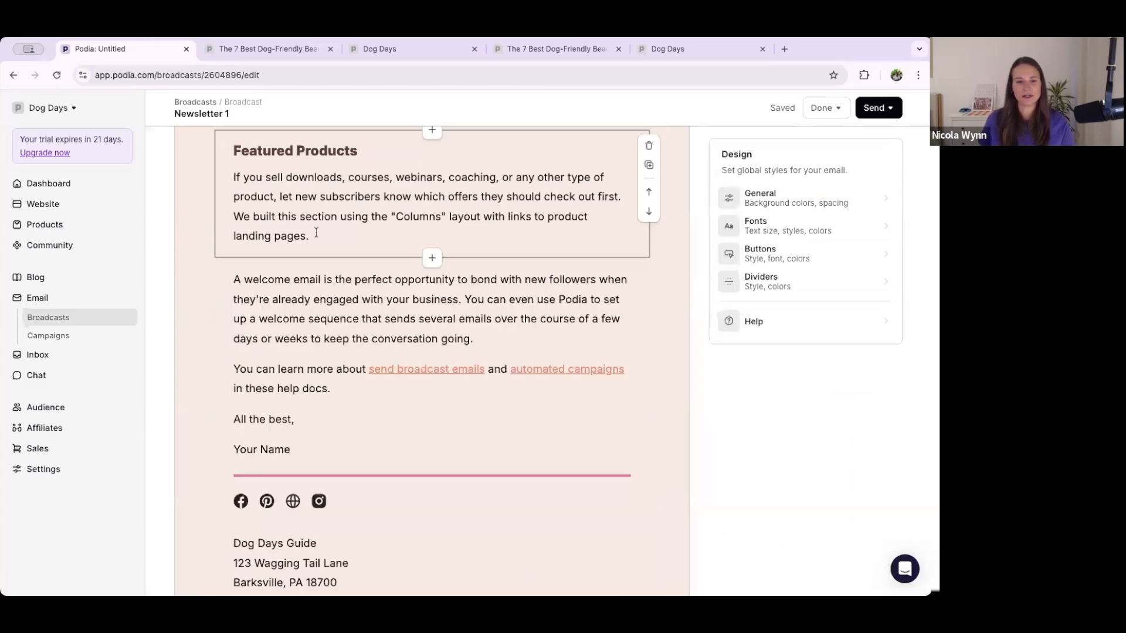
click(806, 156)
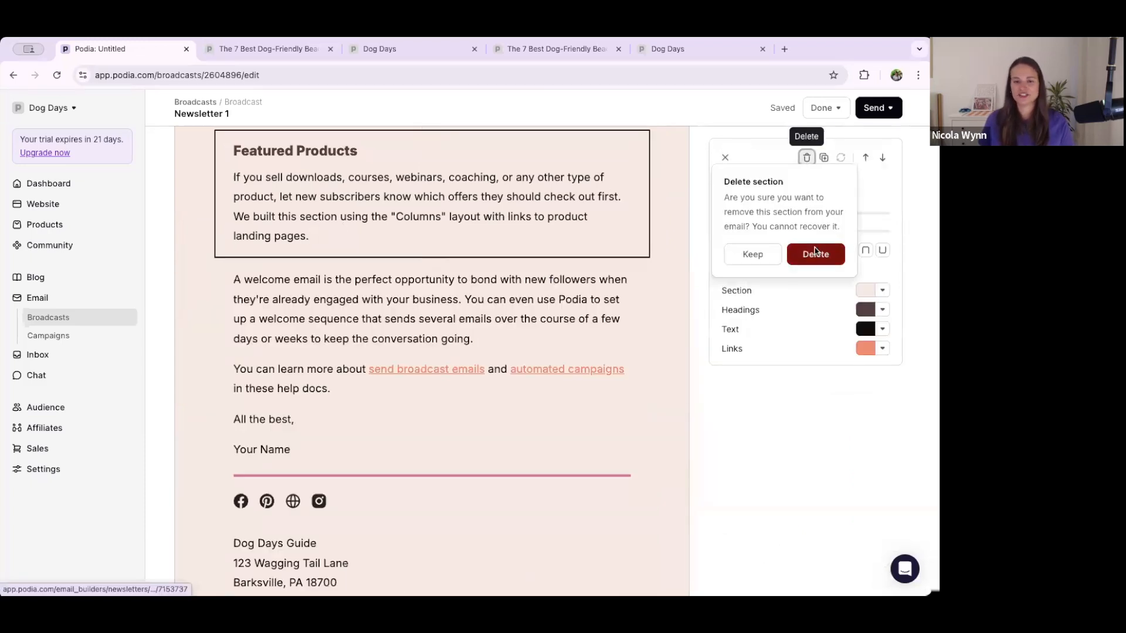
click(815, 255)
Replace the template closing text with the copy from "Want more dog-friendly ideas like this?" to "See you there," and the sender's name, removing the extra blank lines.
scroll(254, 365, up, 2)
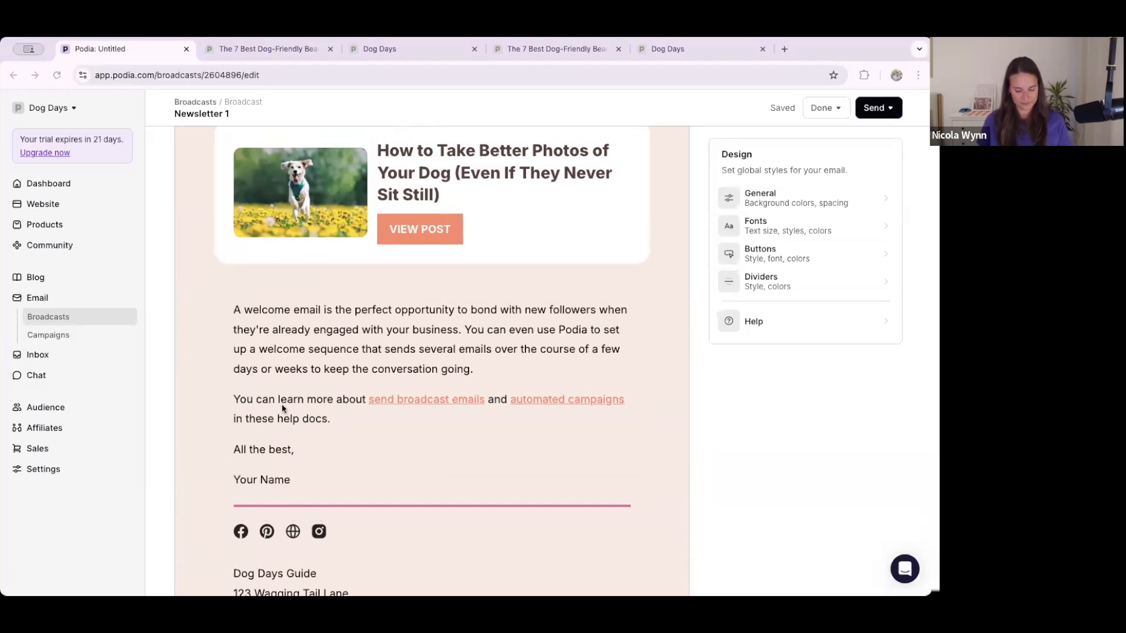
drag(291, 479, 230, 316)
key(BackSpace)
text(Want more dog-friendly ideas like this? Stay tuned — every Friday, we’ll send a new tip, adventure, or resource to help you and your pup make the most of your weekends.  See you there,  Nicola)
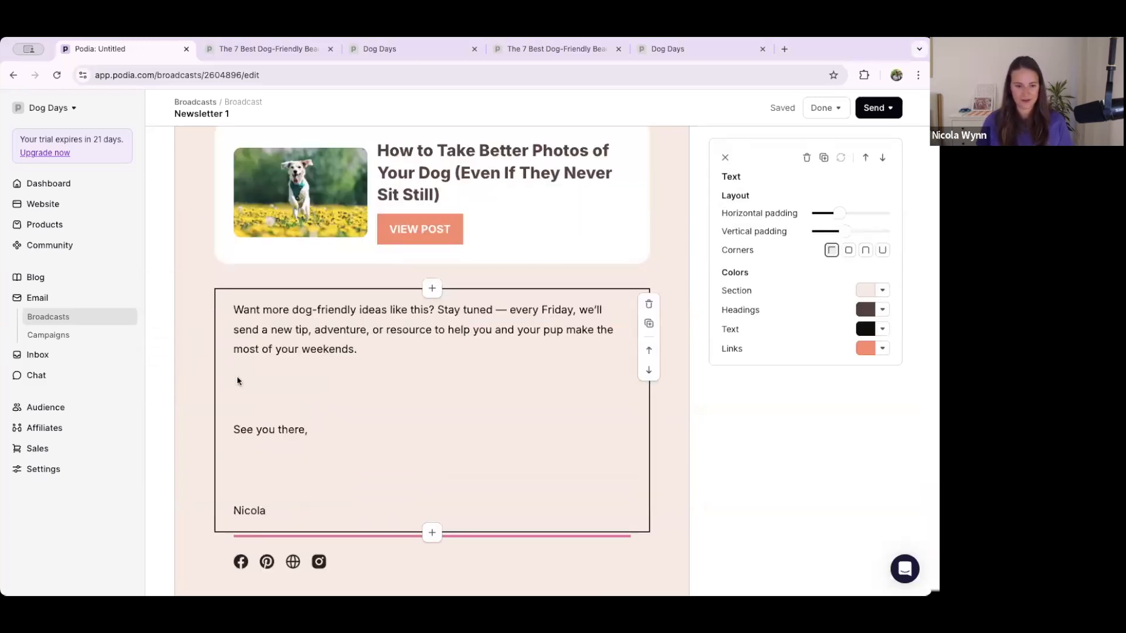
key(BackSpace)
key(BackSpace)
click(234, 399)
key(BackSpace)
key(BackSpace)
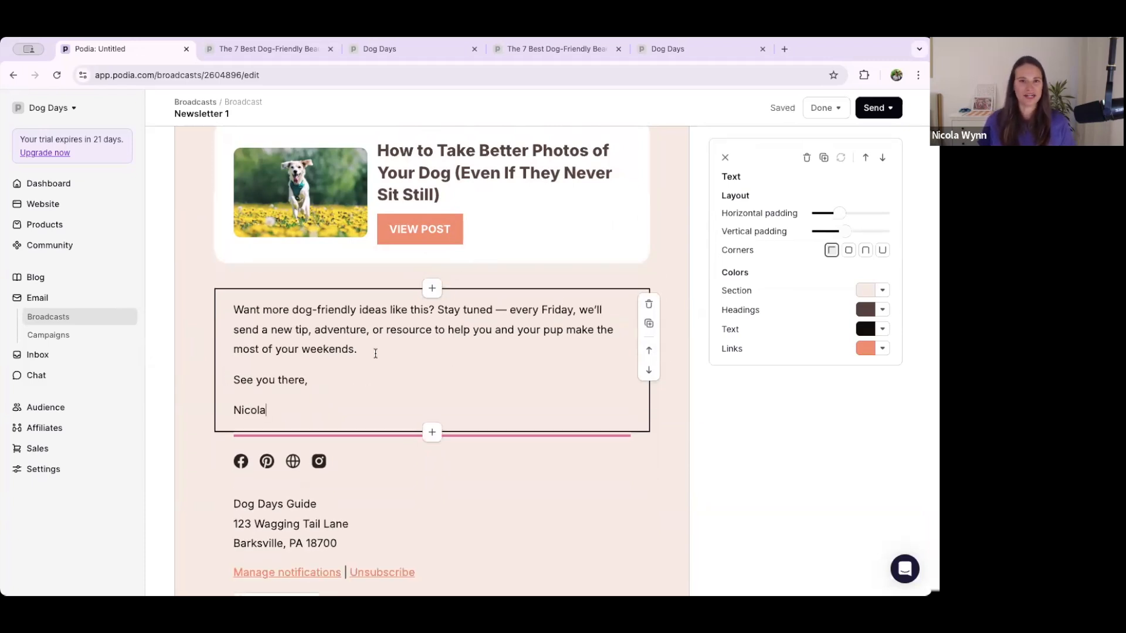
Add the line "PS: If you want to learn more about my upcoming course, click here." below the sign-off name.
click(281, 413)
key(Return)
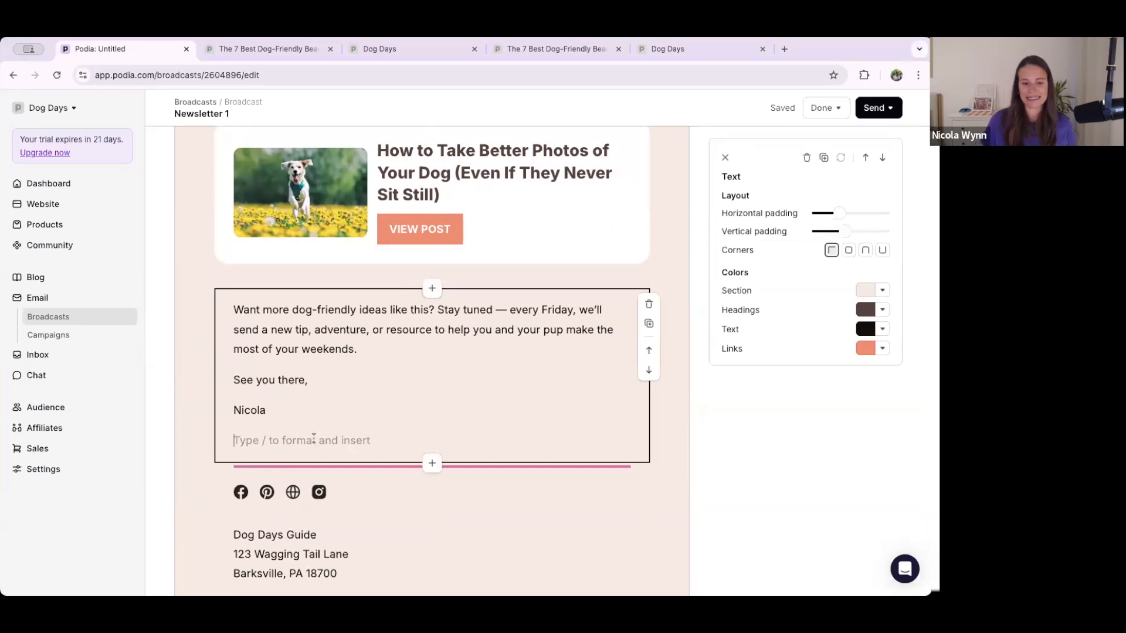
text(PS: If you want to learn more about my upcoming course, click here.)
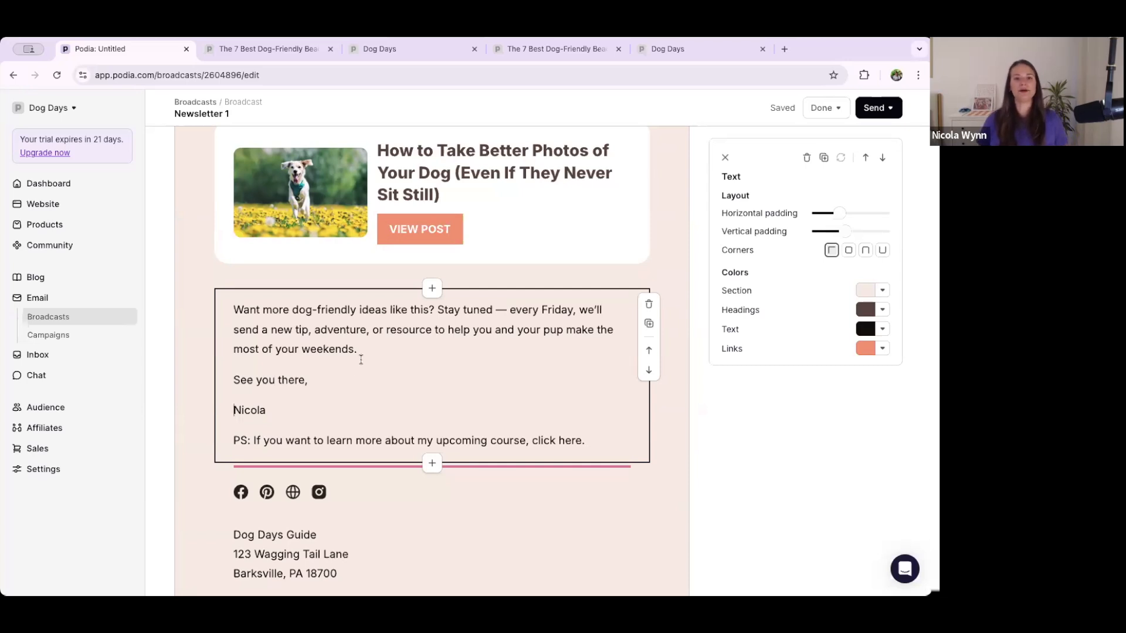
View the upcoming course's waitlist page on the Dog Days website.
click(263, 52)
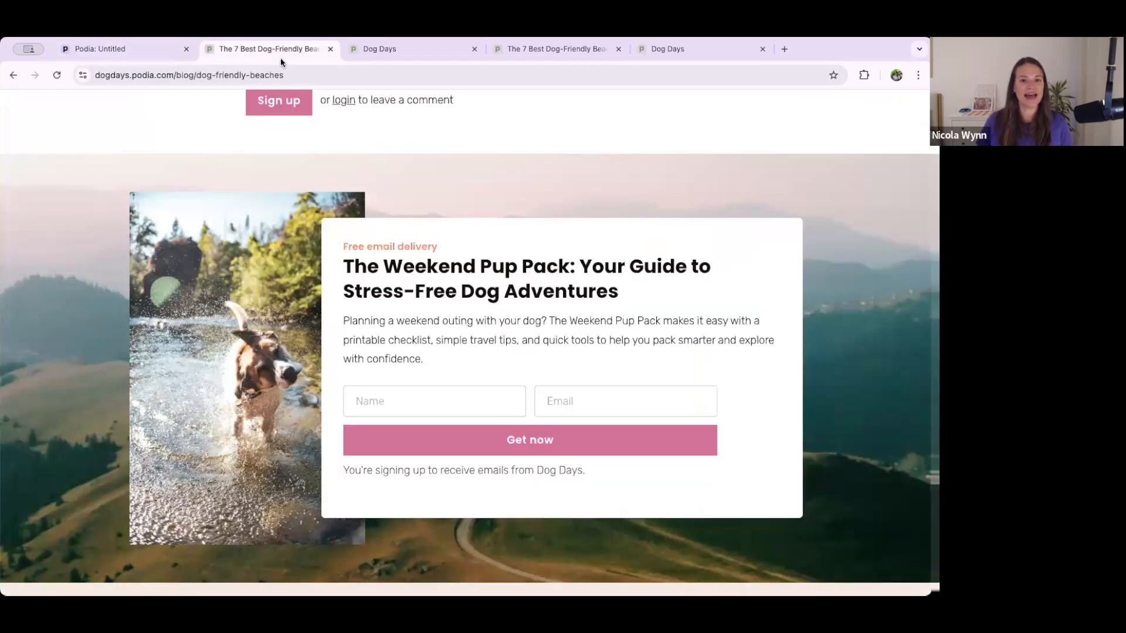
scroll(316, 115, up, 15)
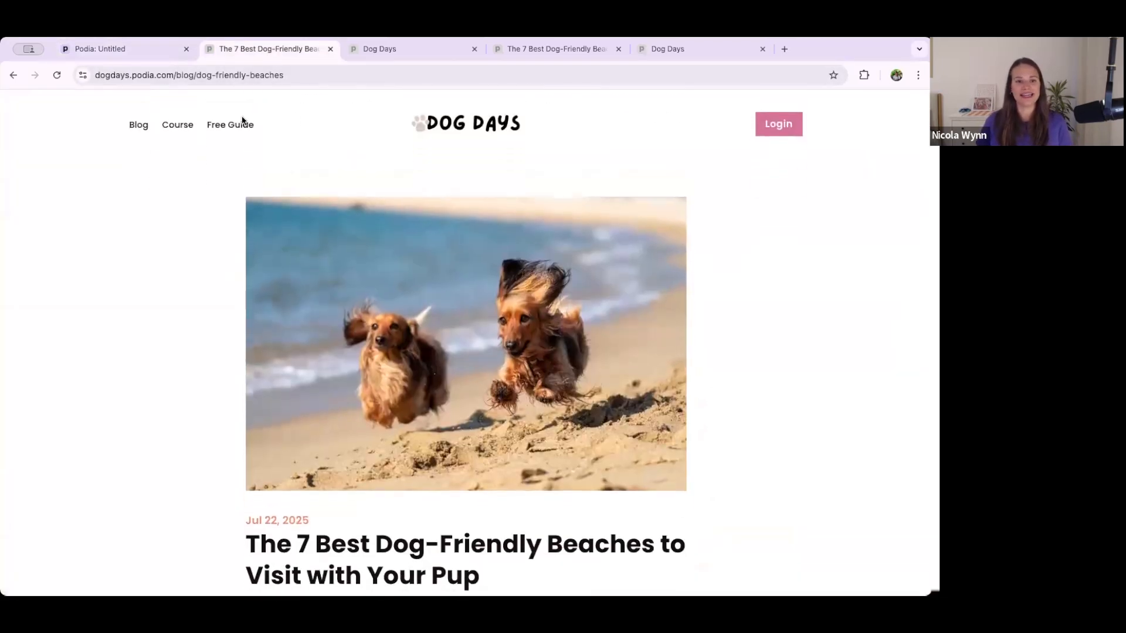
click(182, 128)
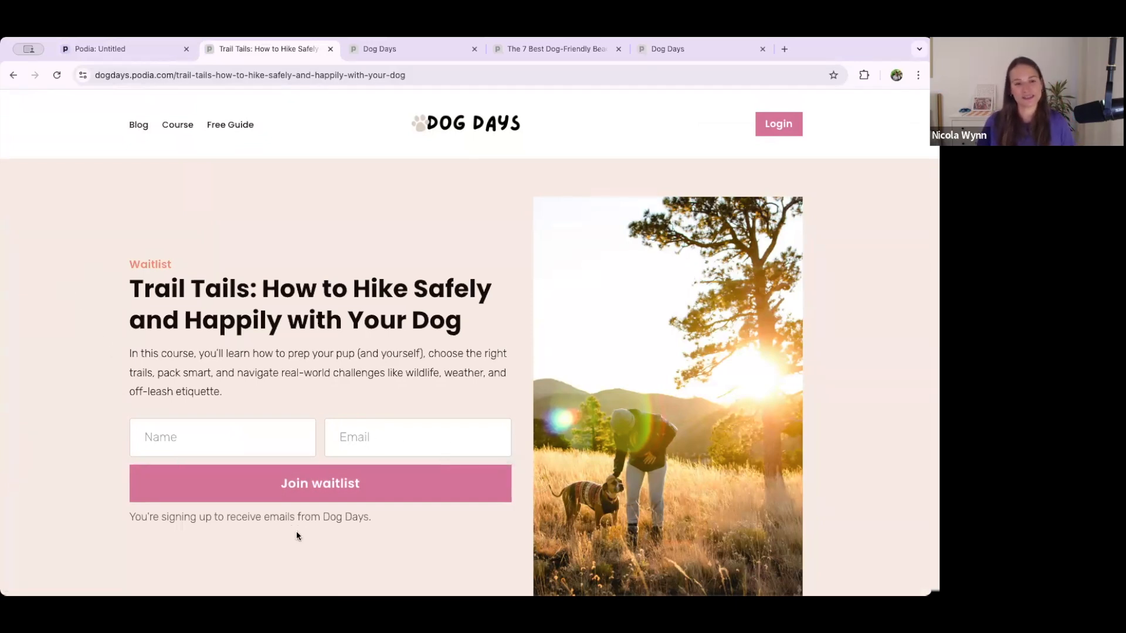
Link "click here" in the newsletter's PS line to the Trail Tails course product.
click(110, 50)
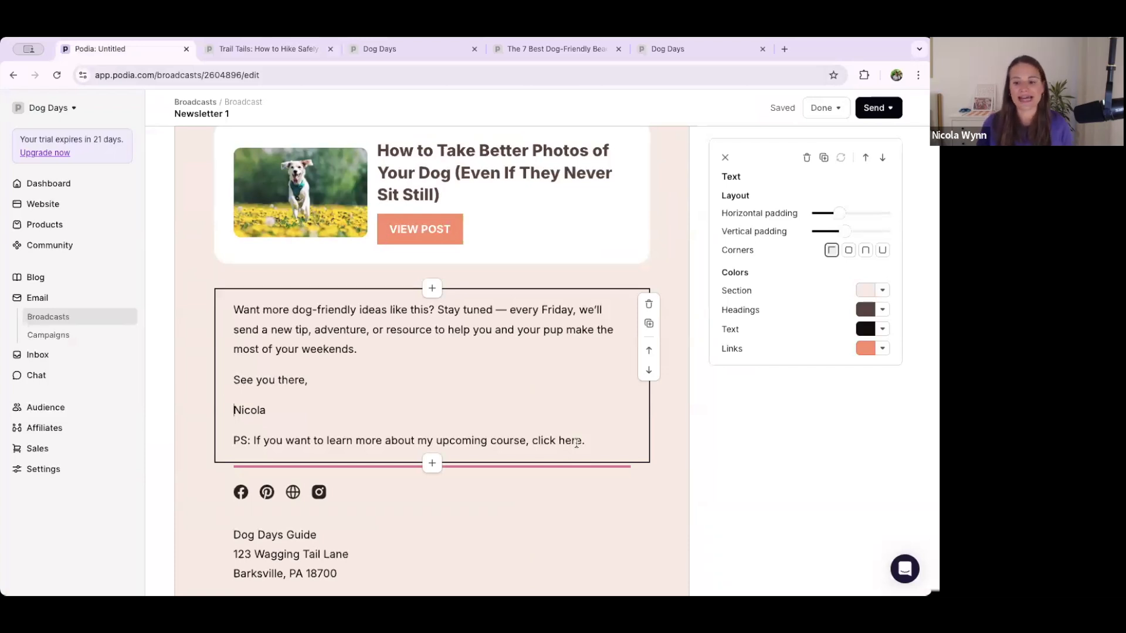
drag(582, 441, 529, 442)
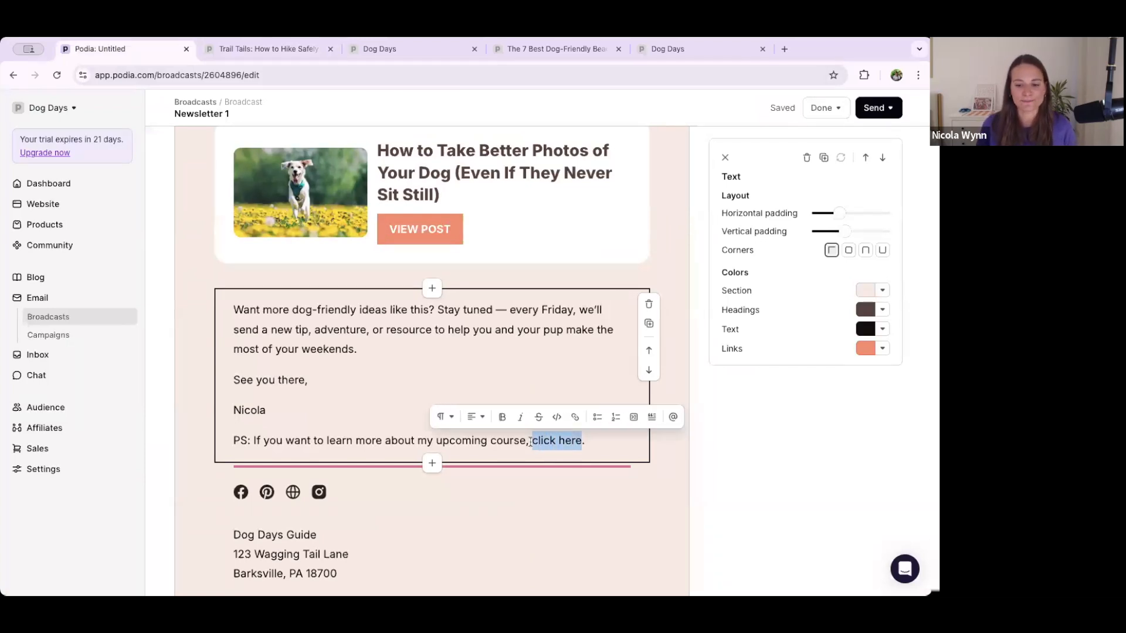
click(576, 417)
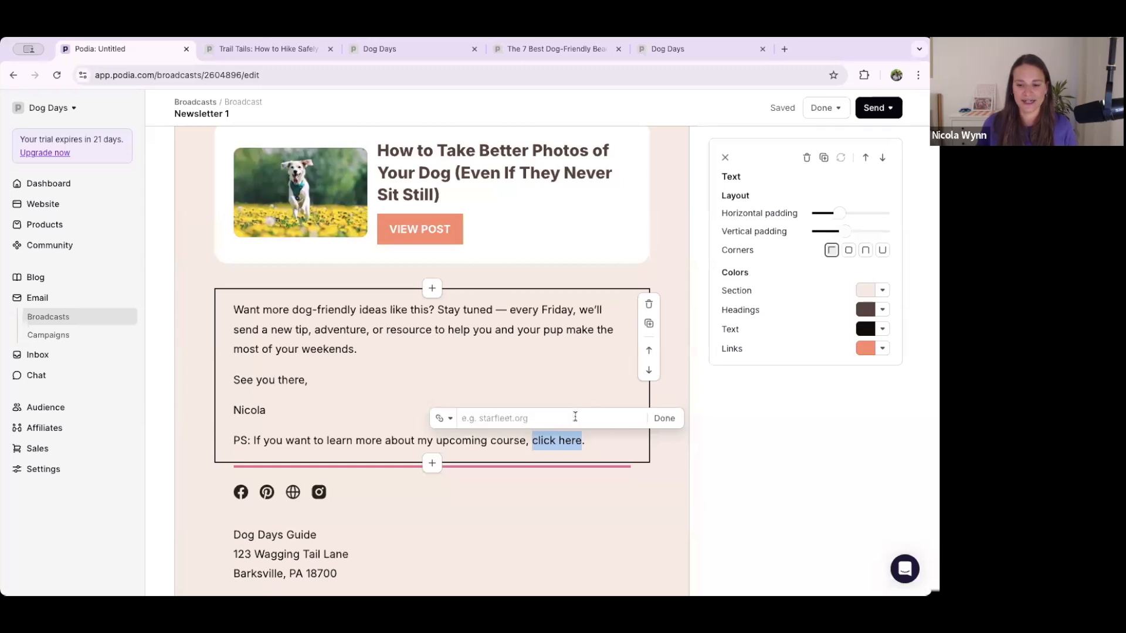
click(442, 419)
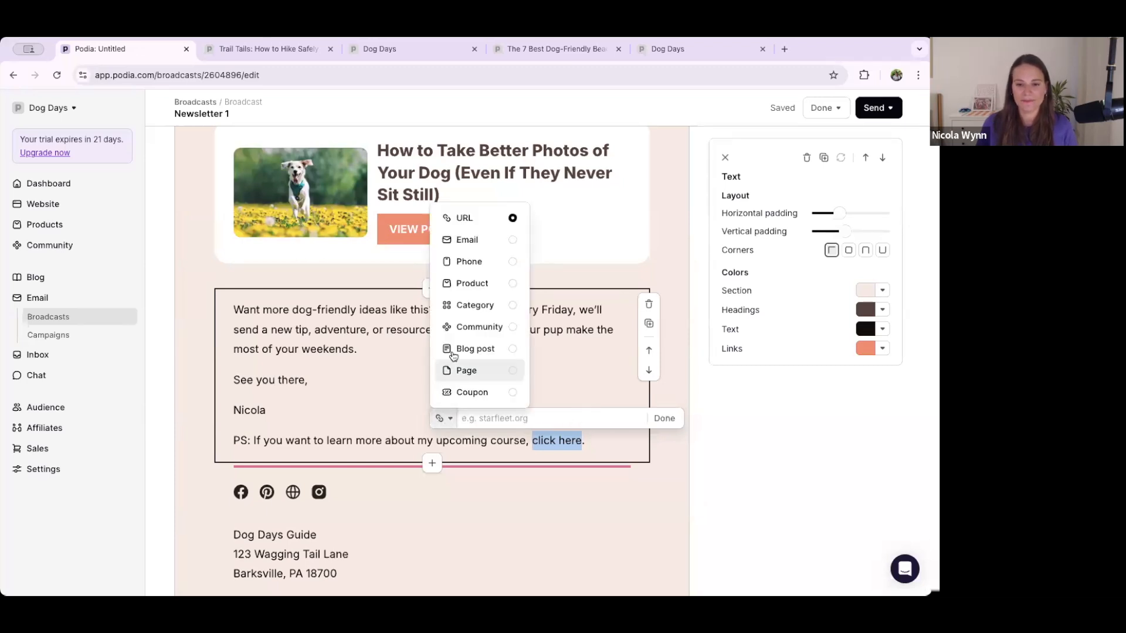
click(471, 283)
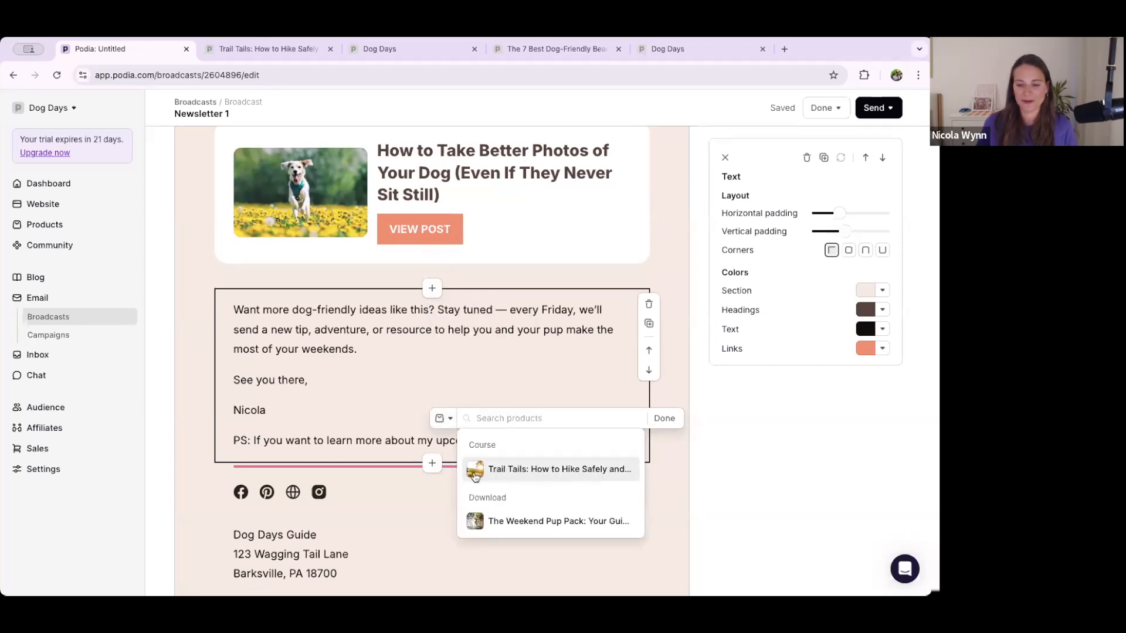
click(551, 478)
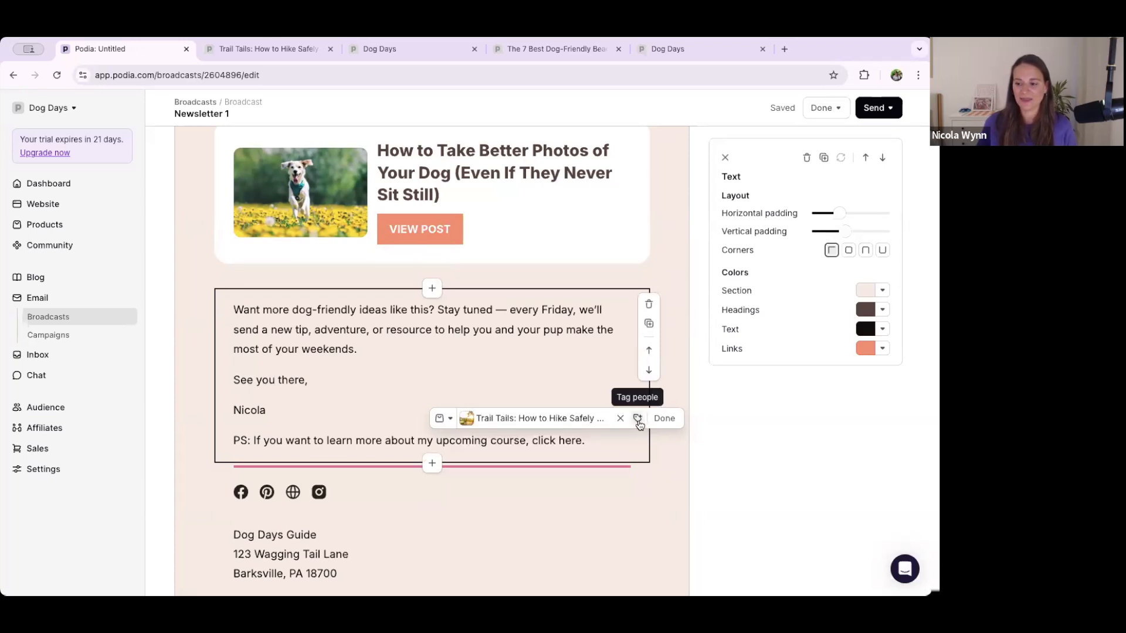
Tag people who click the course link with a new "Interested in course" tag and apply the link.
click(639, 419)
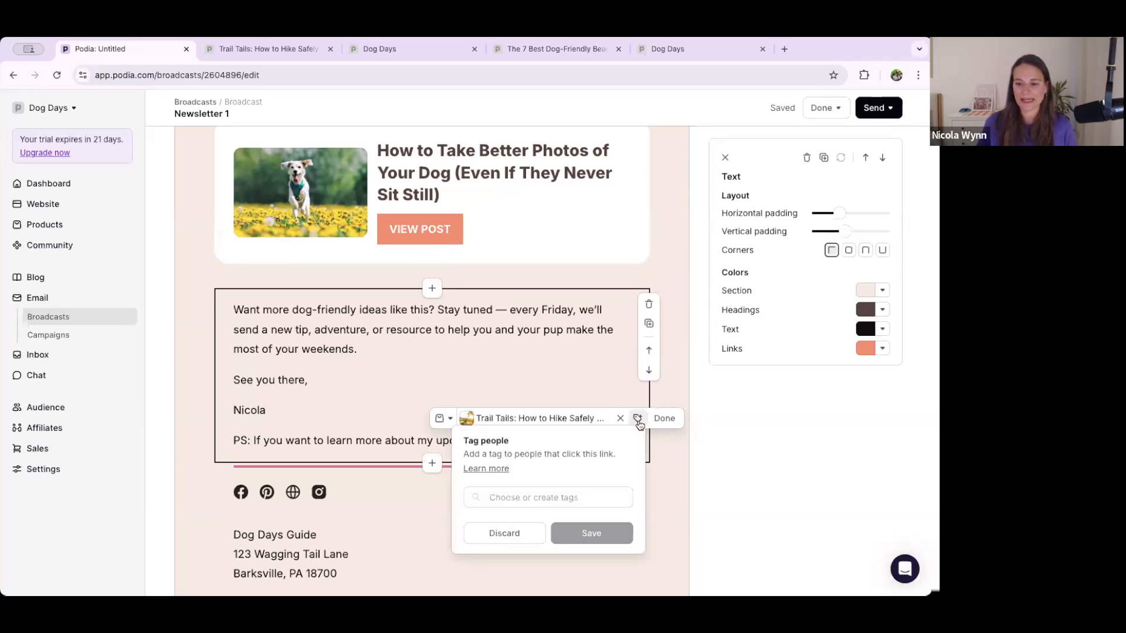
click(538, 500)
text(Inter)
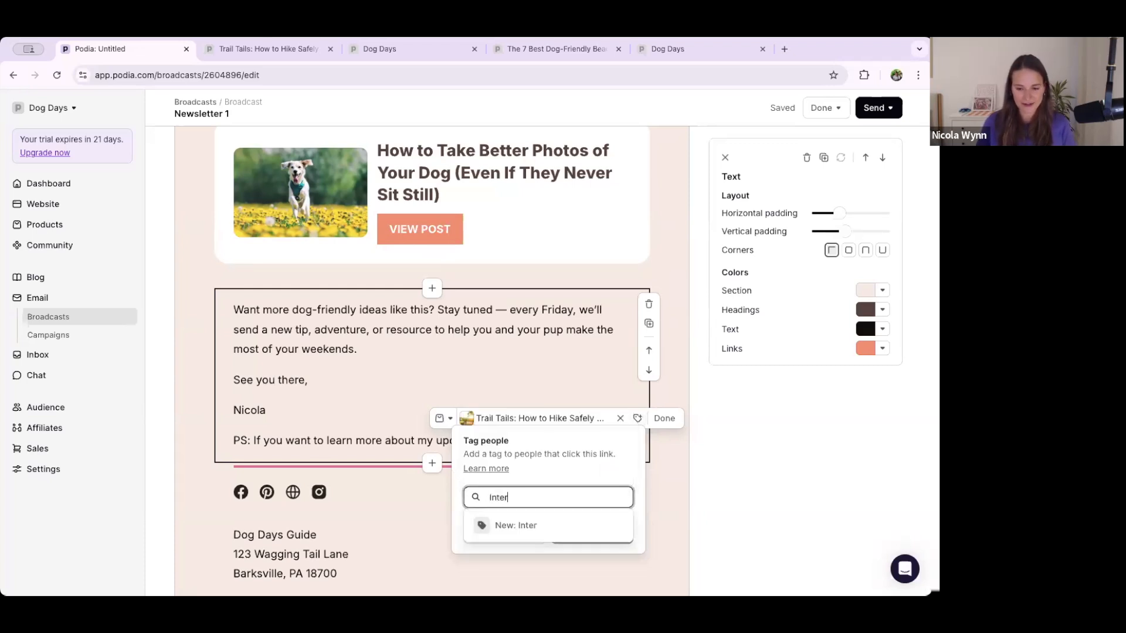
text(ested in course)
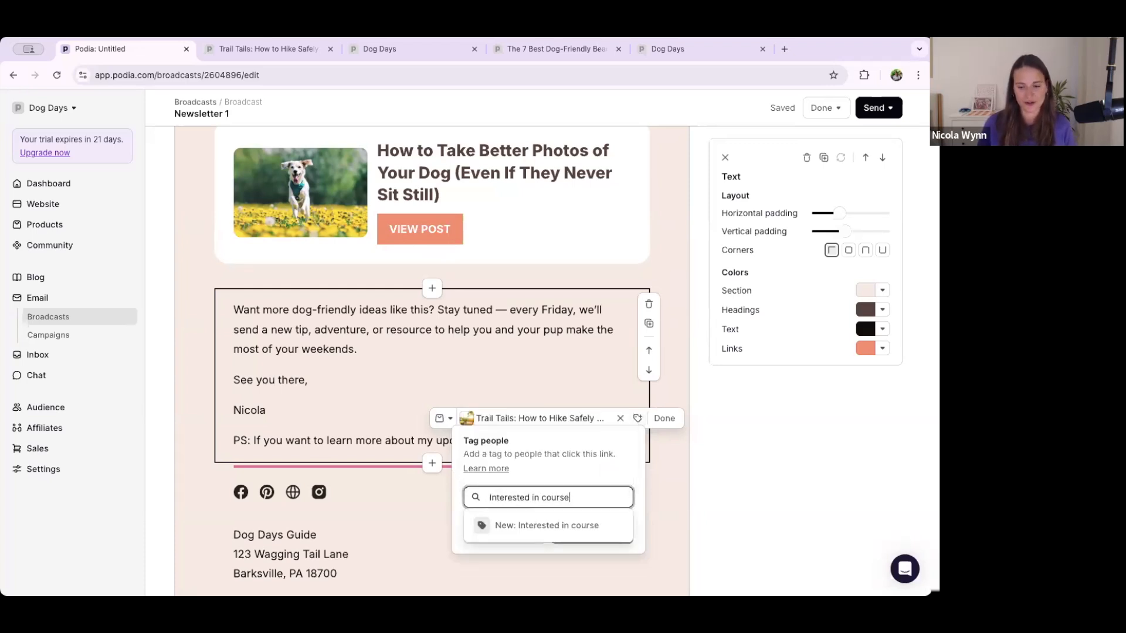
click(577, 513)
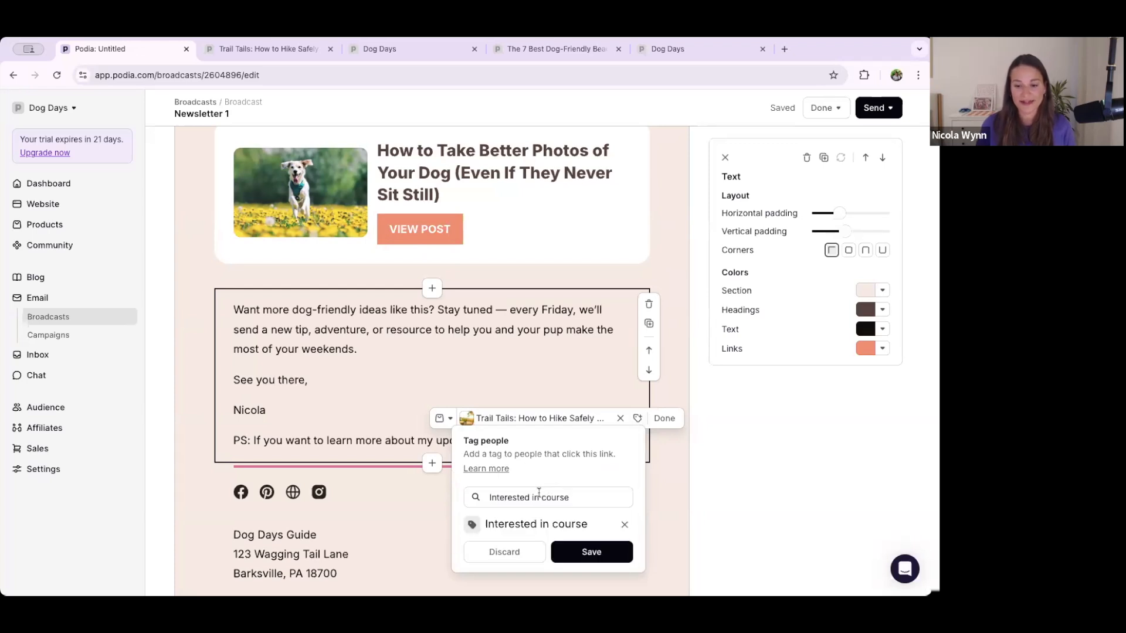
click(585, 551)
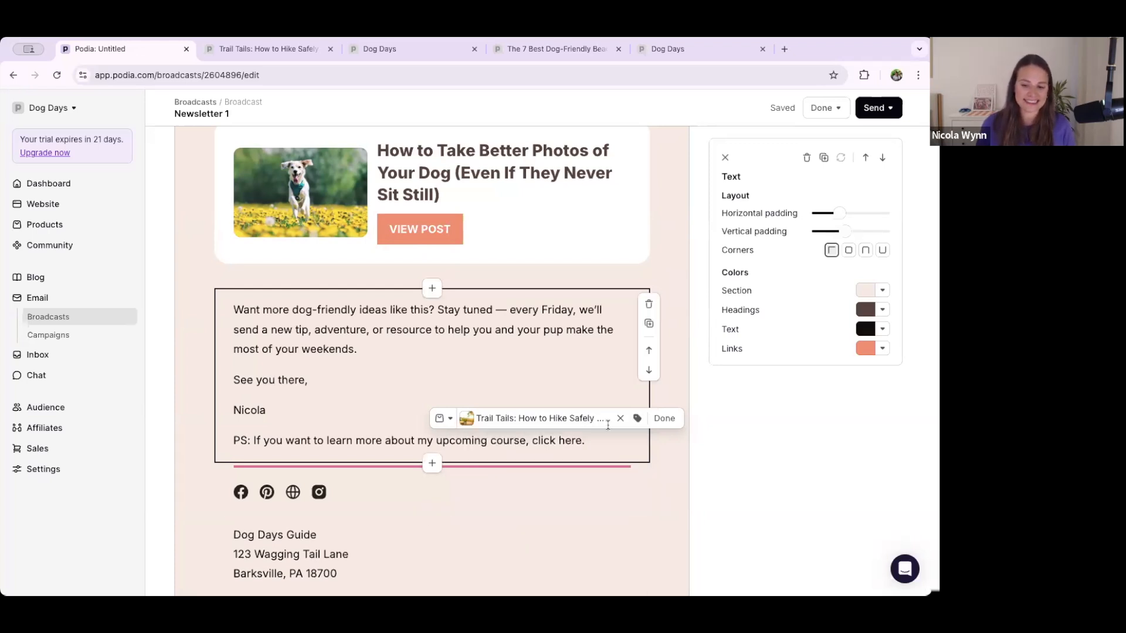
click(662, 419)
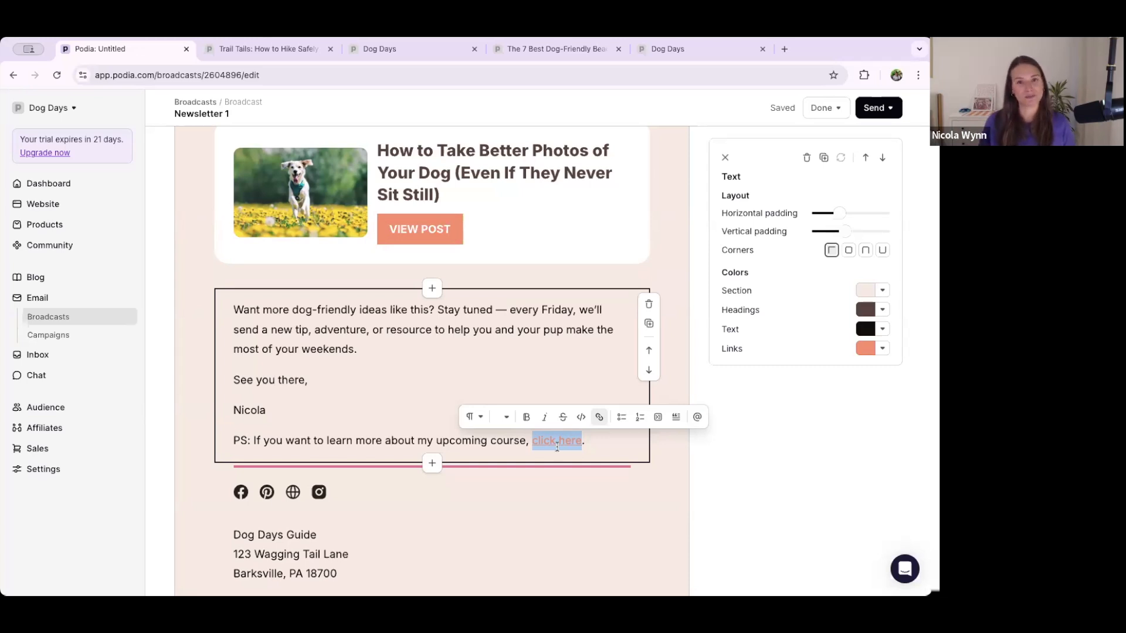
scroll(557, 447, down, 1)
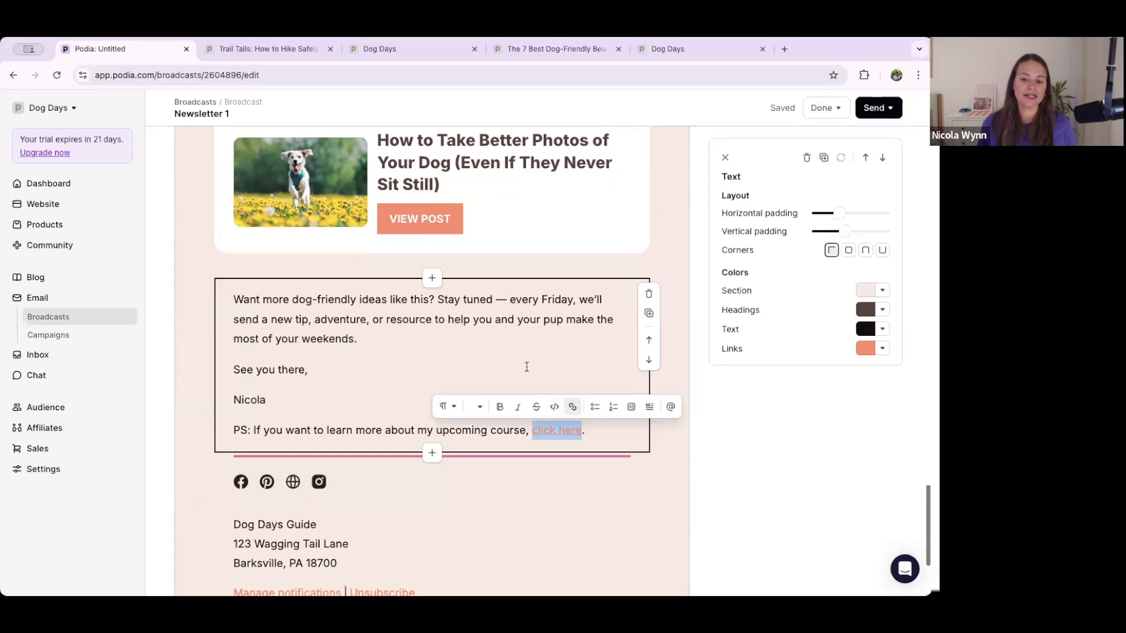
click(585, 432)
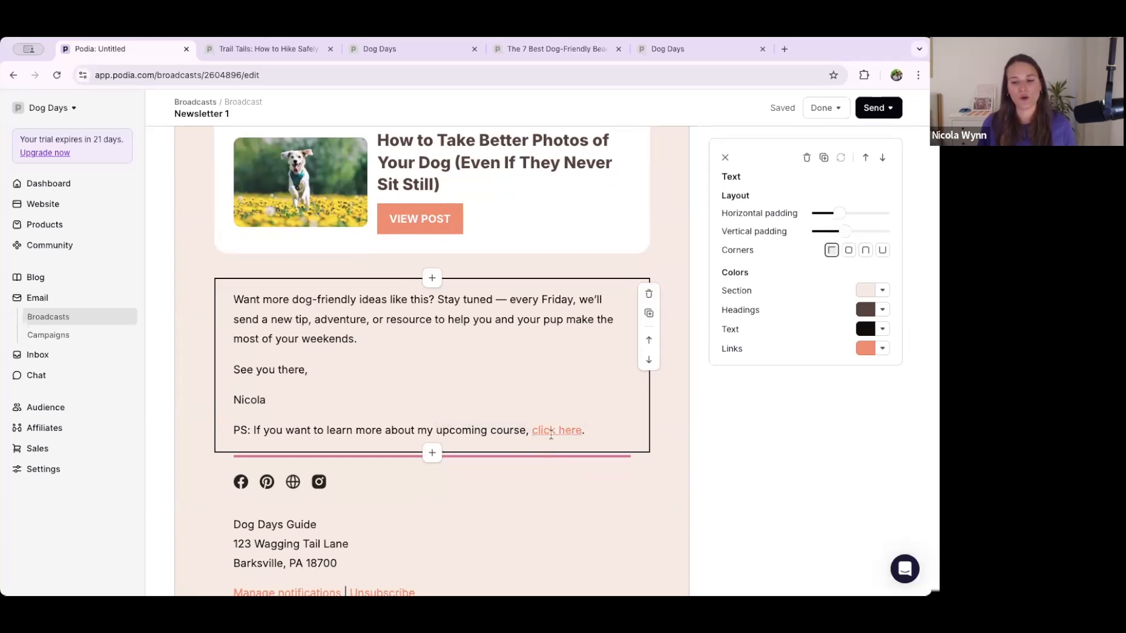
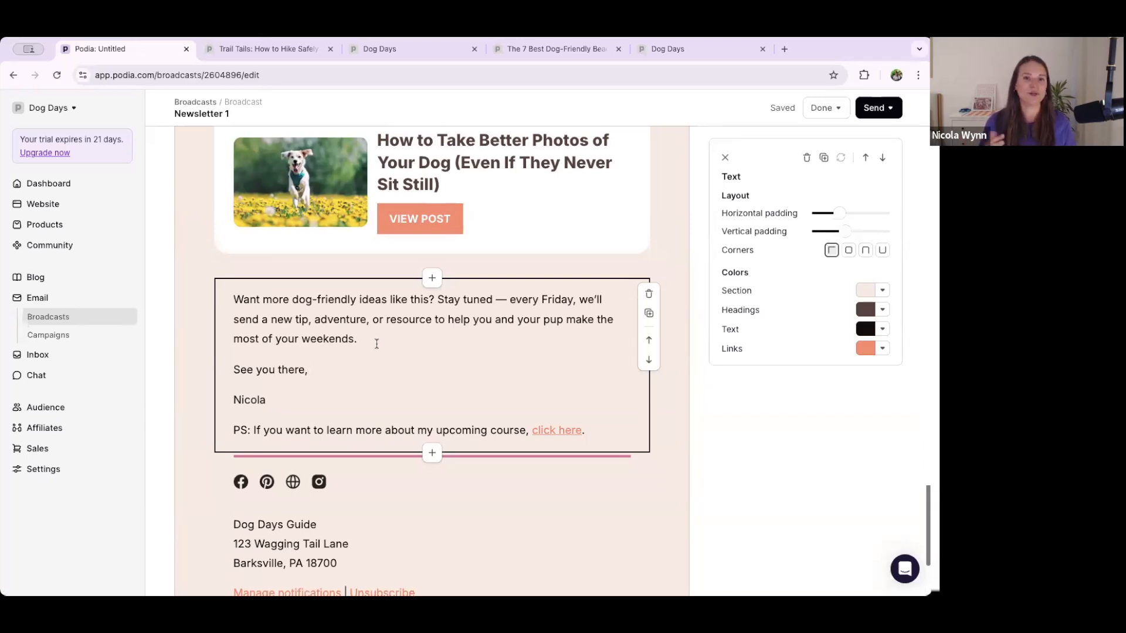
Review the newsletter and its send-later scheduling options, browsing the calendar to August 2025, and close them without scheduling.
scroll(474, 354, up, 15)
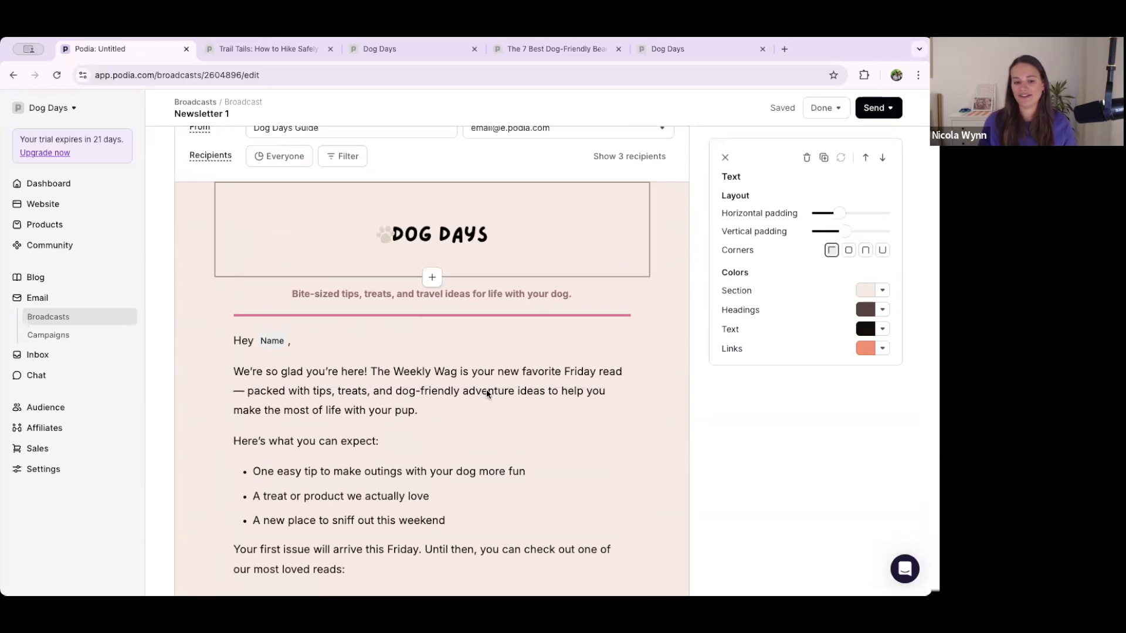
scroll(486, 390, down, 3)
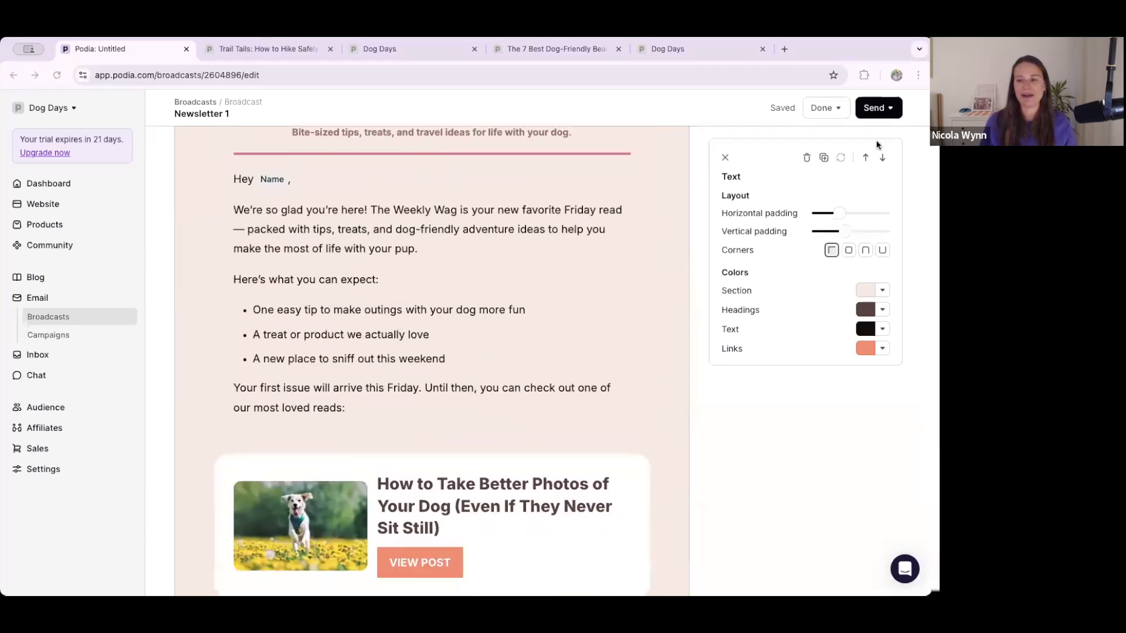
click(874, 109)
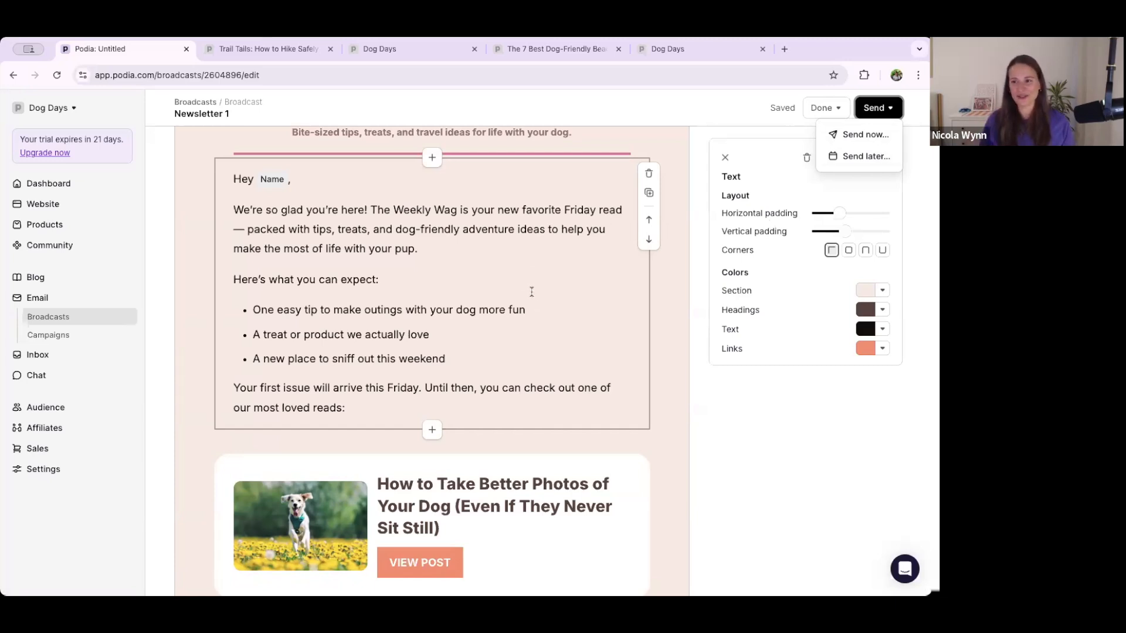
scroll(531, 291, down, 3)
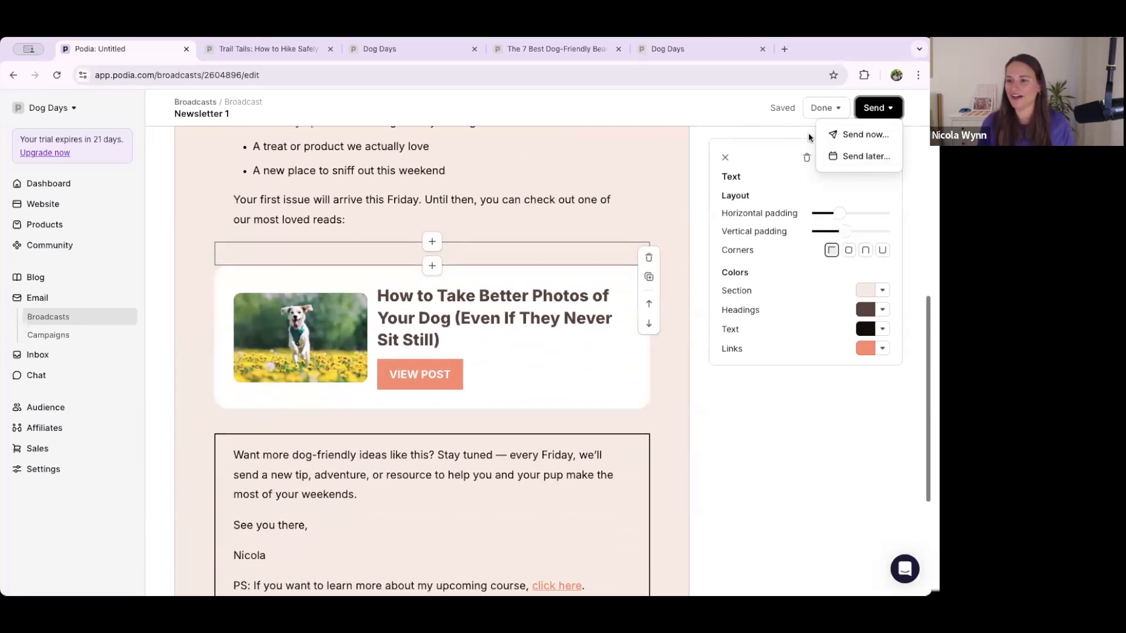
click(846, 161)
click(807, 211)
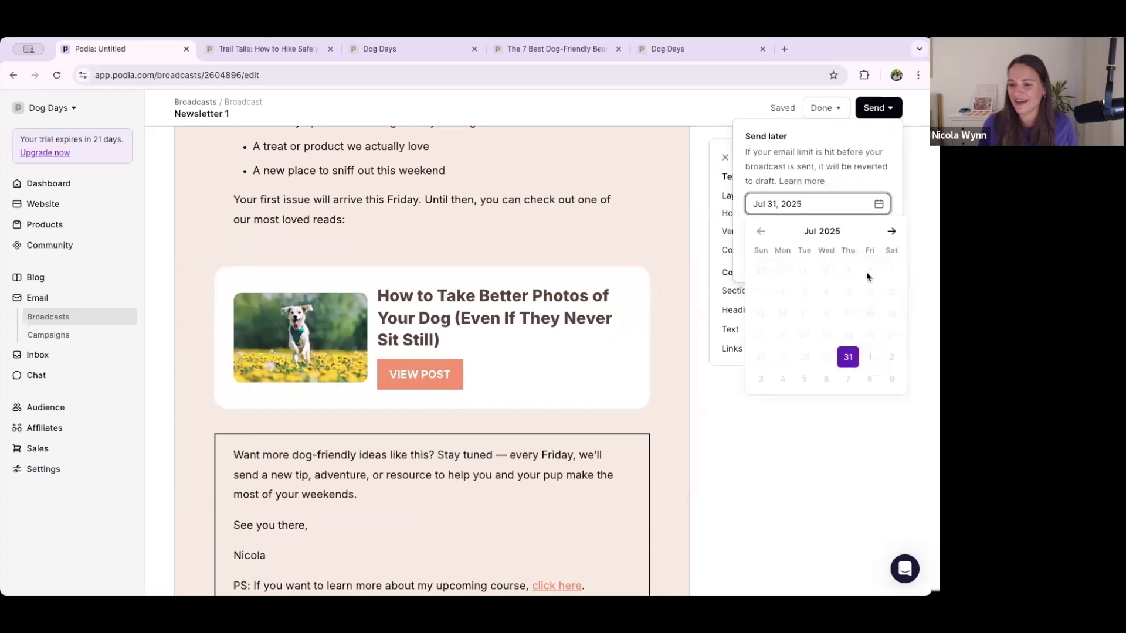
click(891, 231)
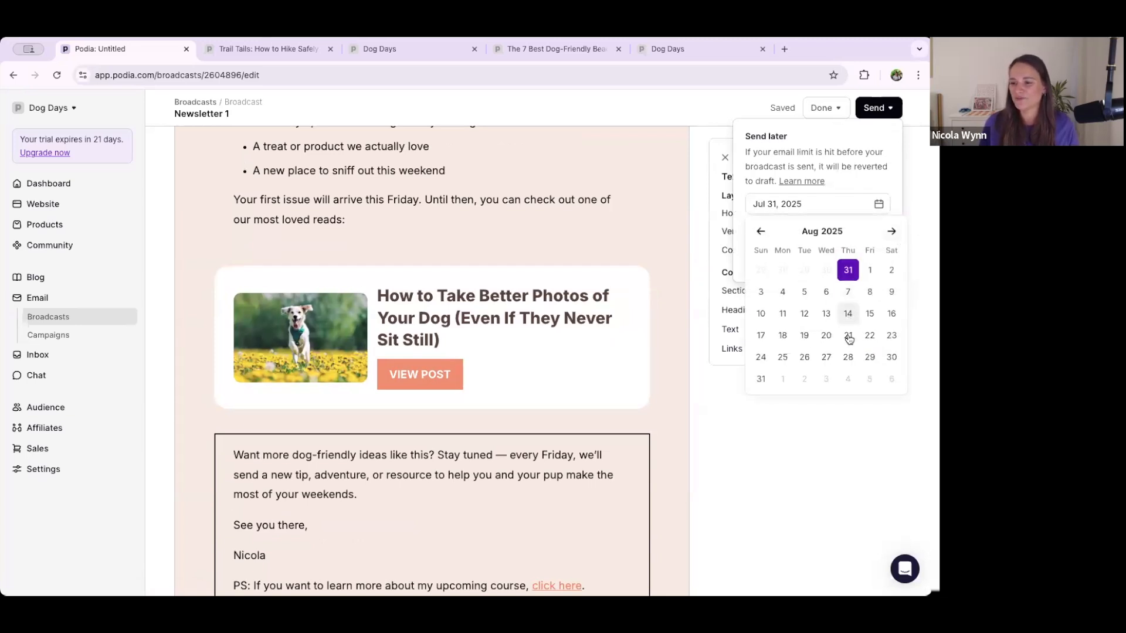
click(599, 116)
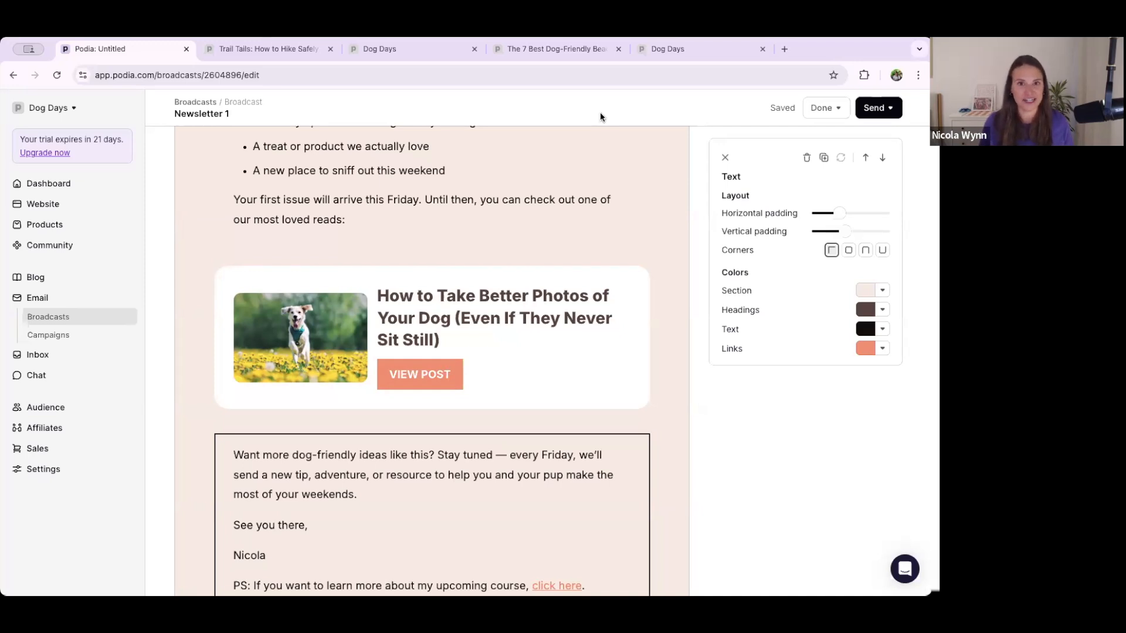
Exit the broadcast editor, leaving Newsletter 1 as a draft, and reopen it from the broadcasts list.
click(824, 107)
click(802, 135)
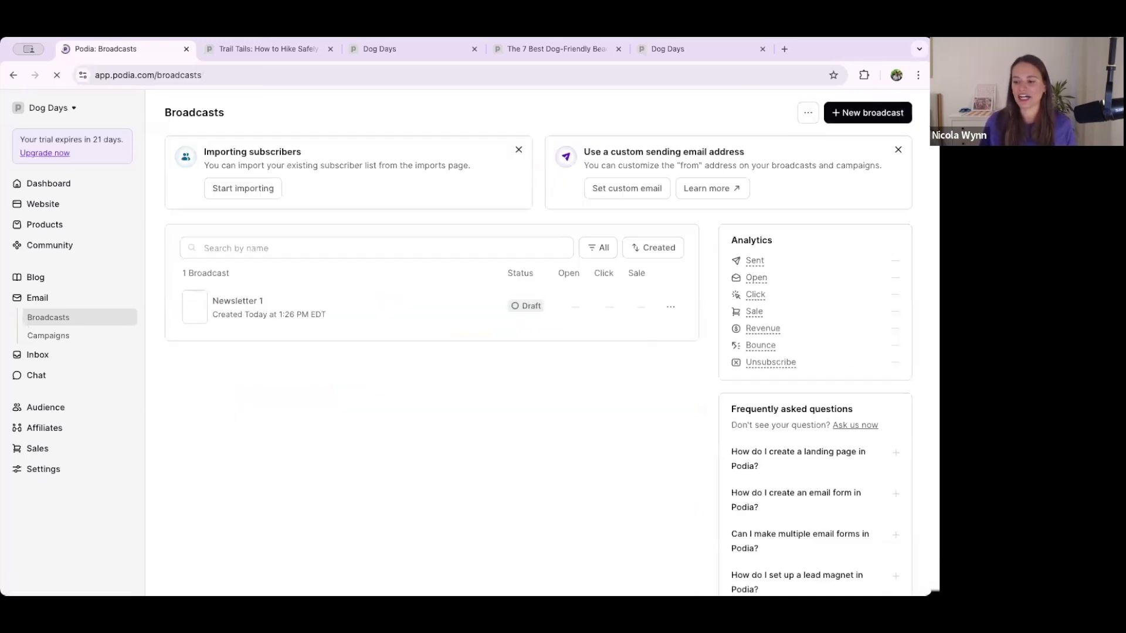
click(392, 310)
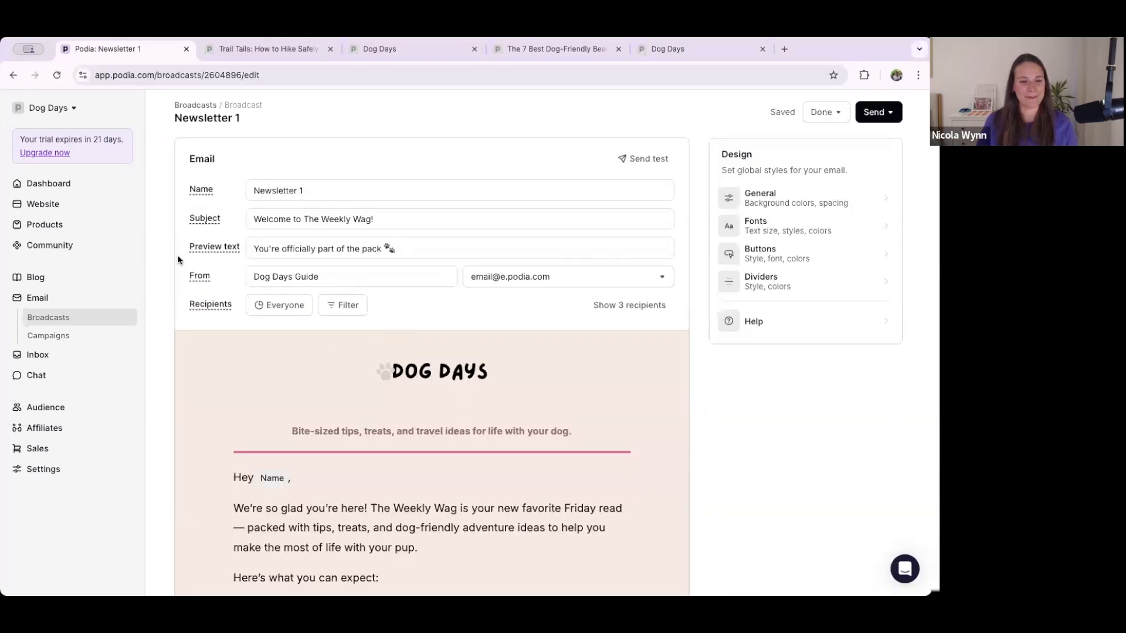
Create a new email campaign and name it "Welcome".
click(58, 337)
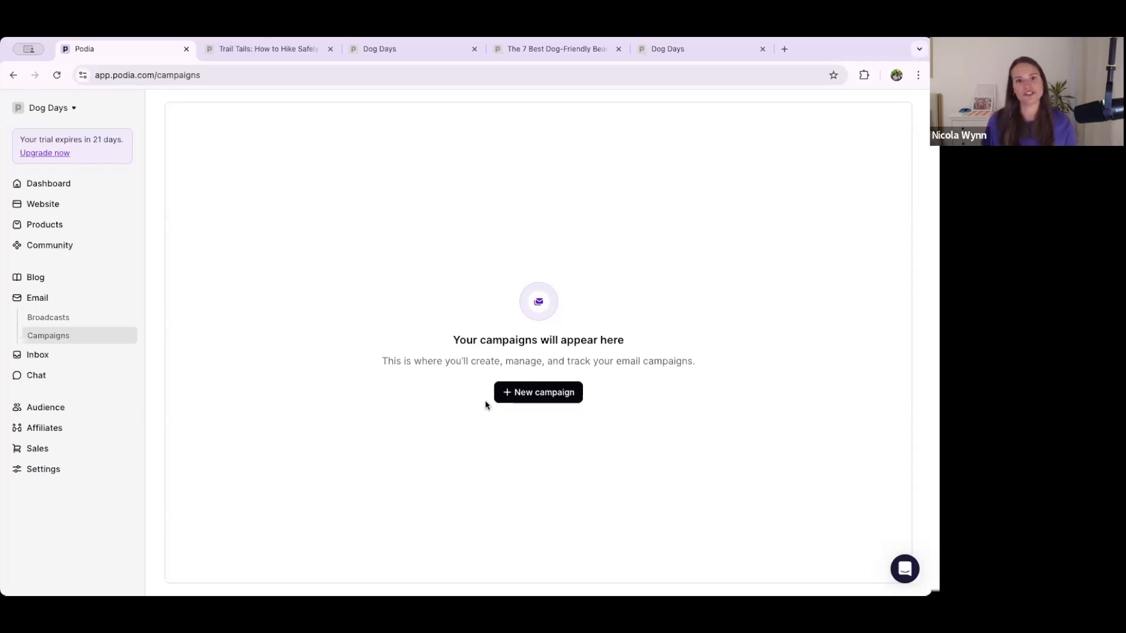
click(514, 399)
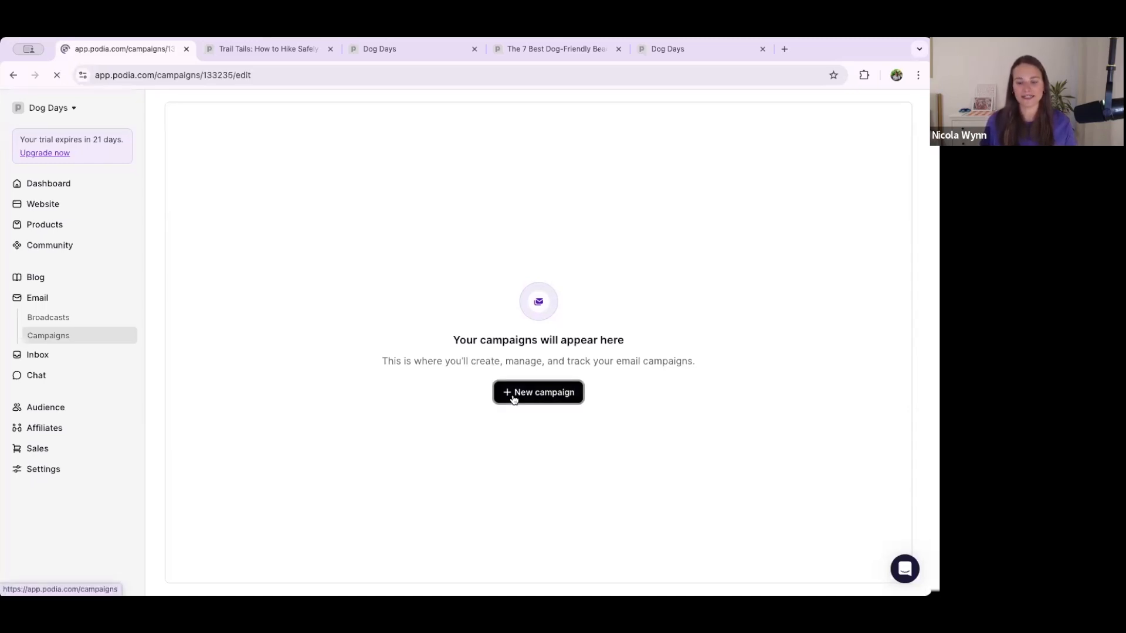
scroll(422, 298, down, 1)
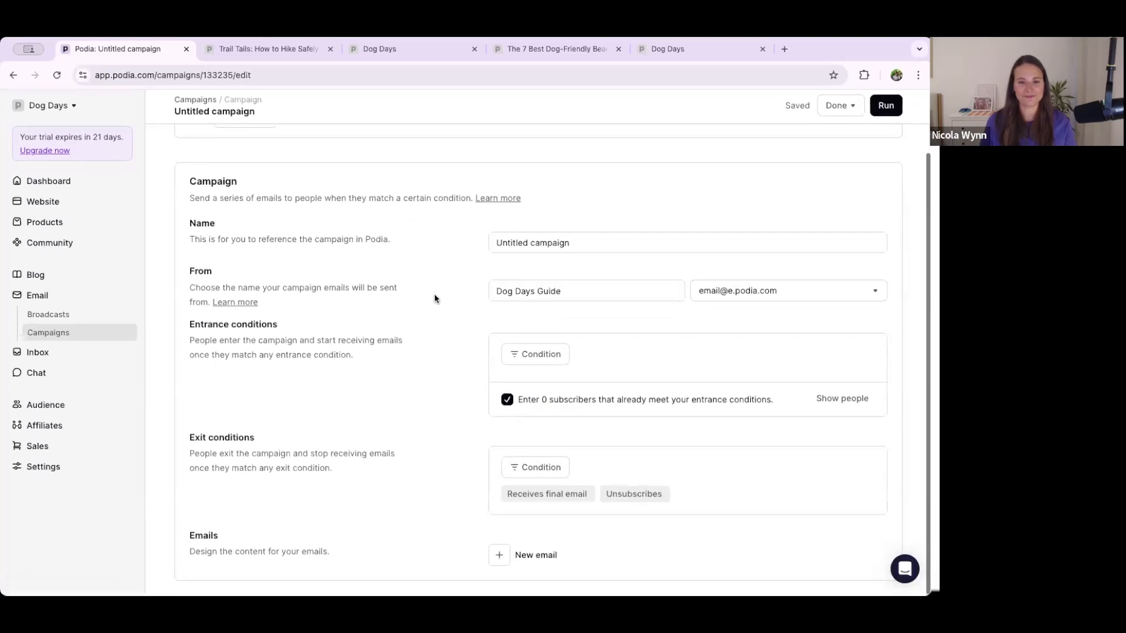
triple_click(549, 245)
text(Welcome)
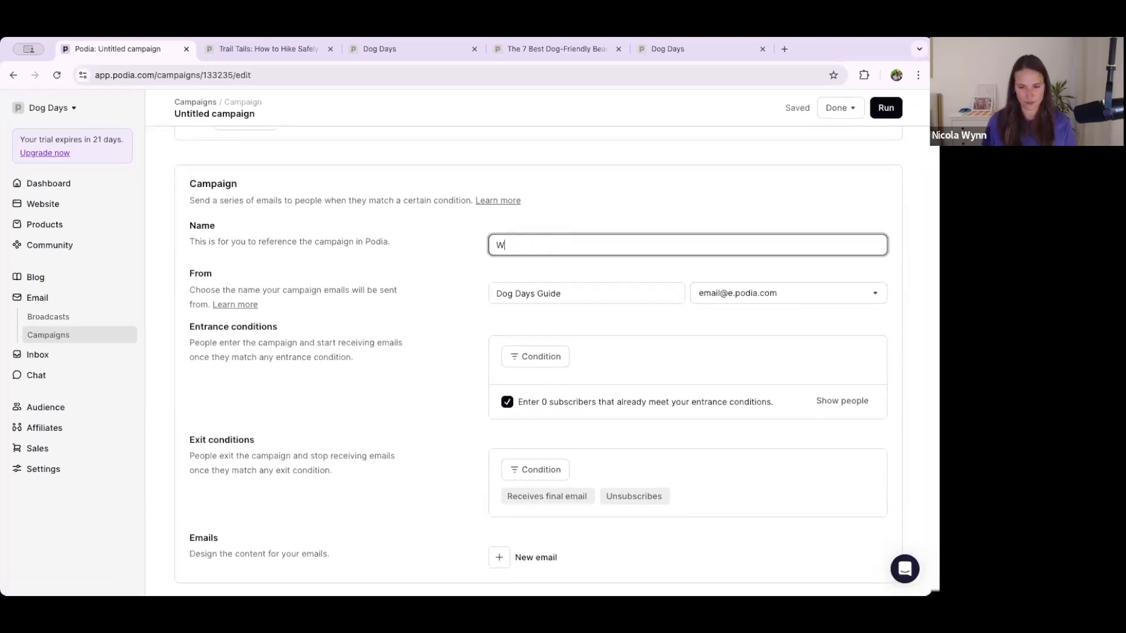
click(404, 321)
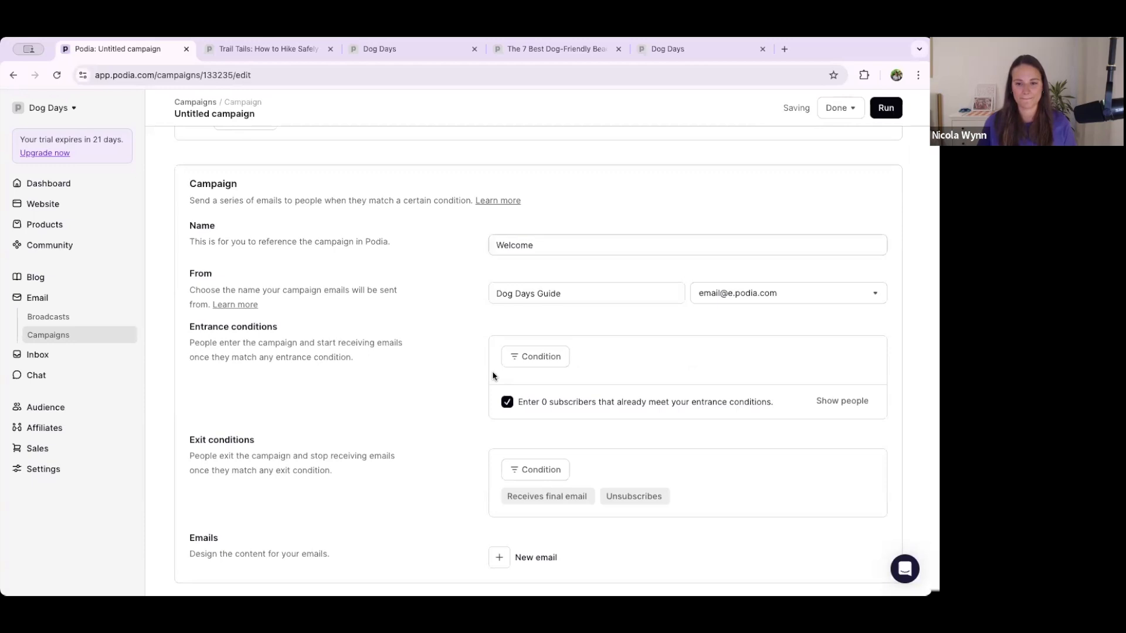
Add "Added to audience" as the Welcome campaign's entrance condition.
scroll(553, 421, down, 1)
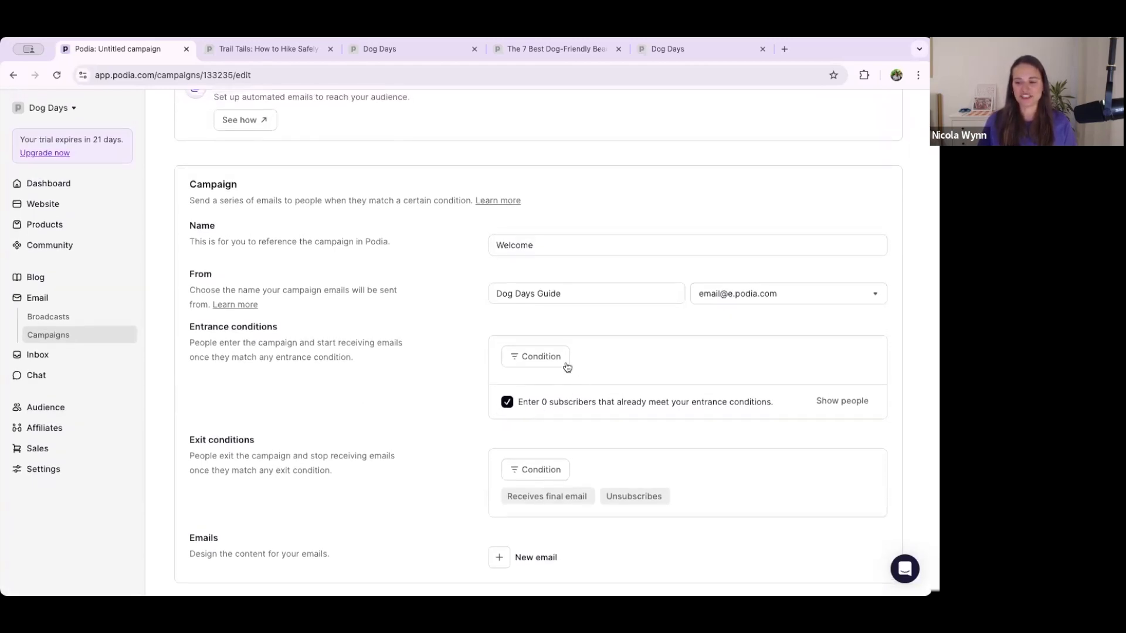
click(543, 358)
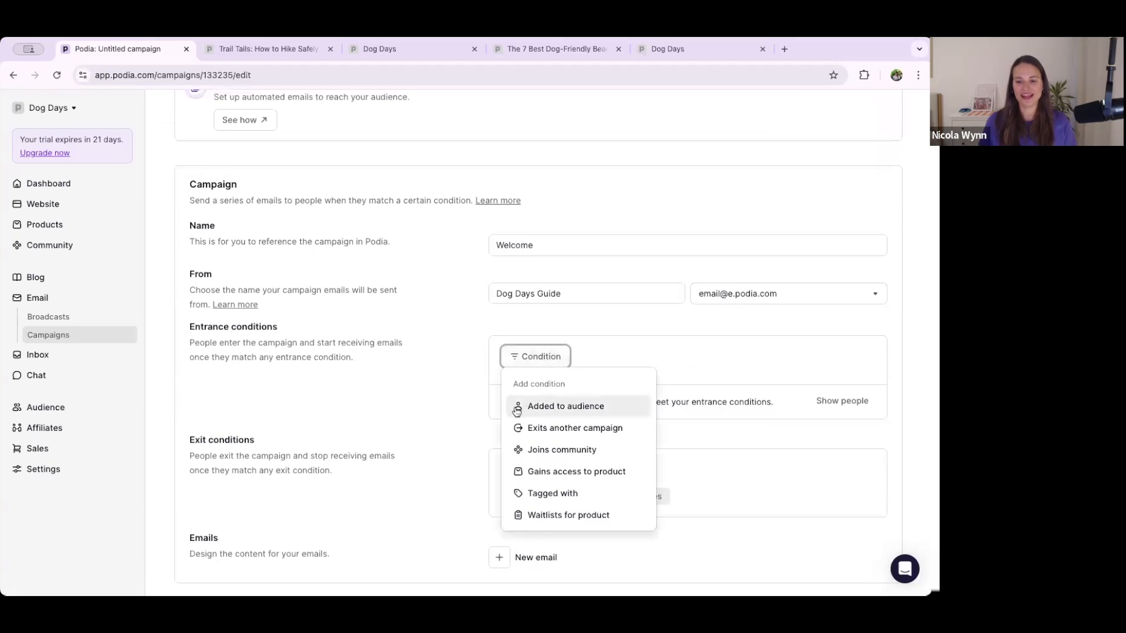
click(562, 406)
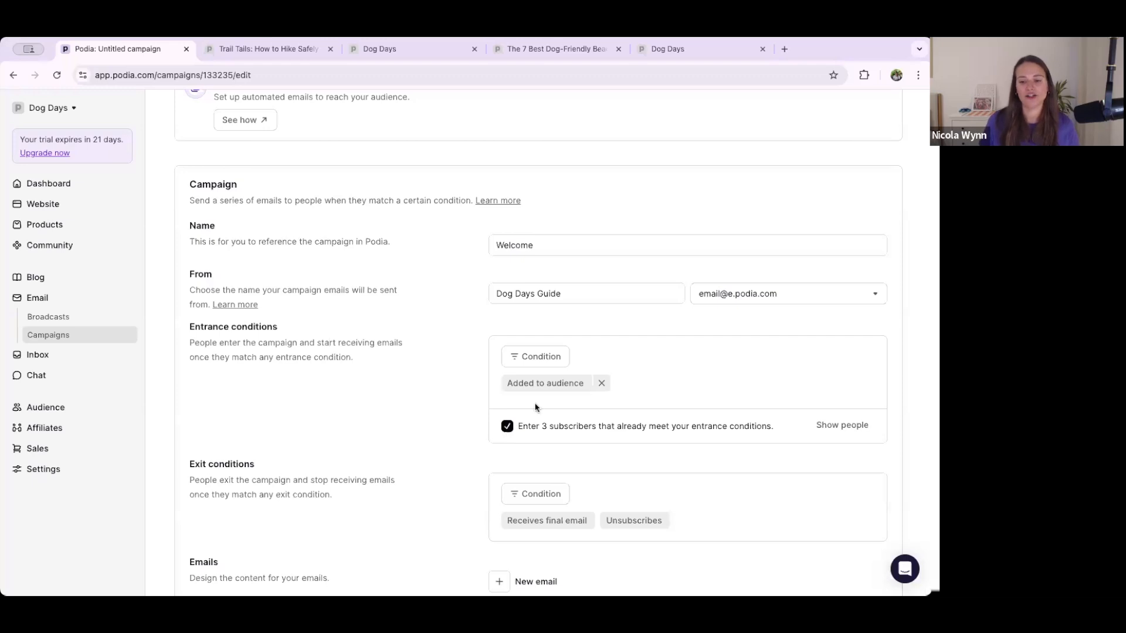
Exclude the existing subscribers who already meet the entrance conditions from entering the Welcome campaign.
click(509, 431)
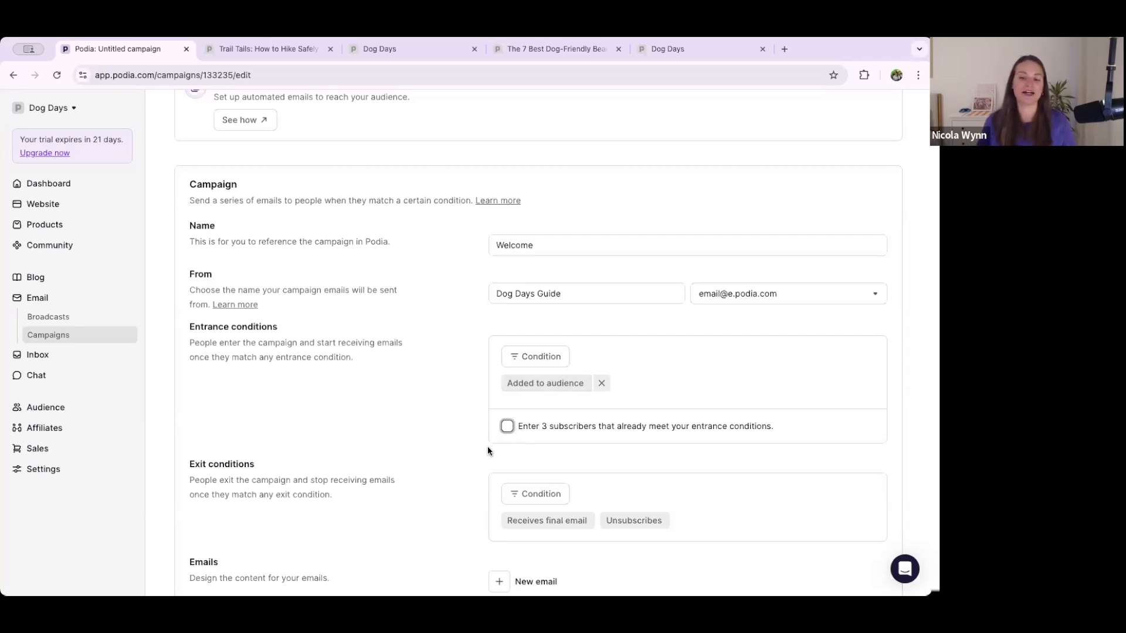
Replace the "Added to audience" entrance condition with gaining access to The Weekend Pup Pack product.
click(512, 366)
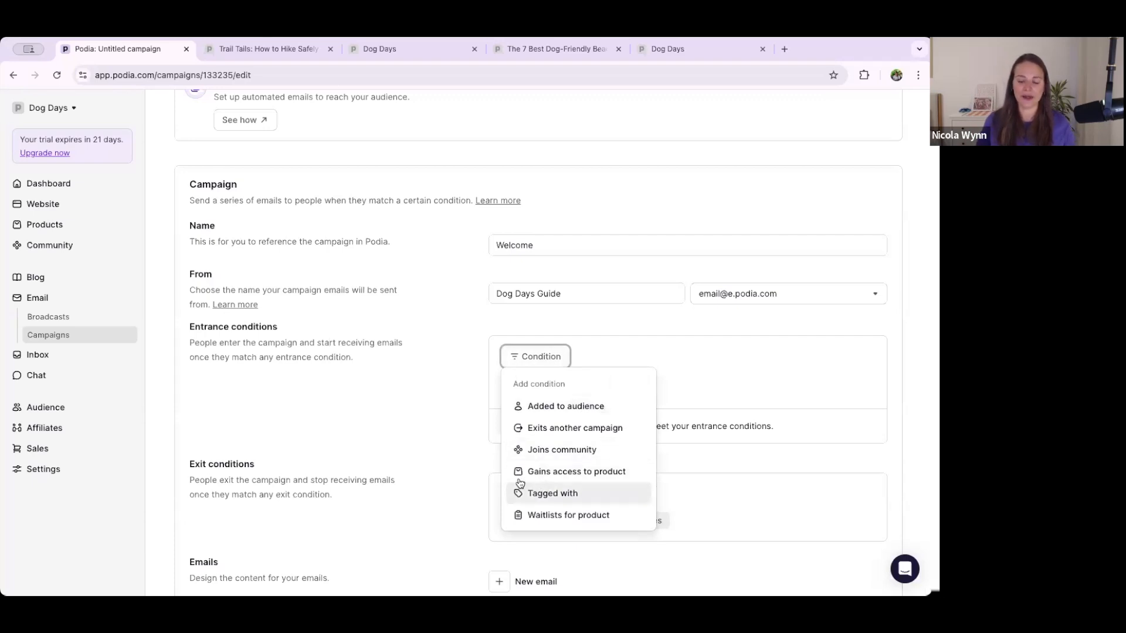
click(621, 479)
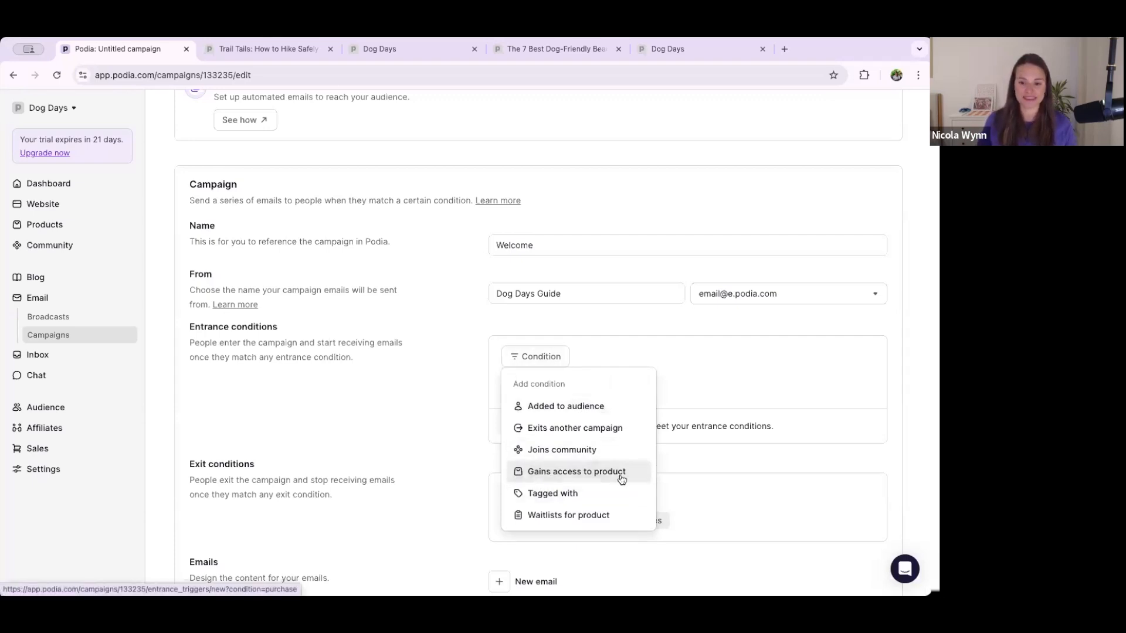
click(607, 475)
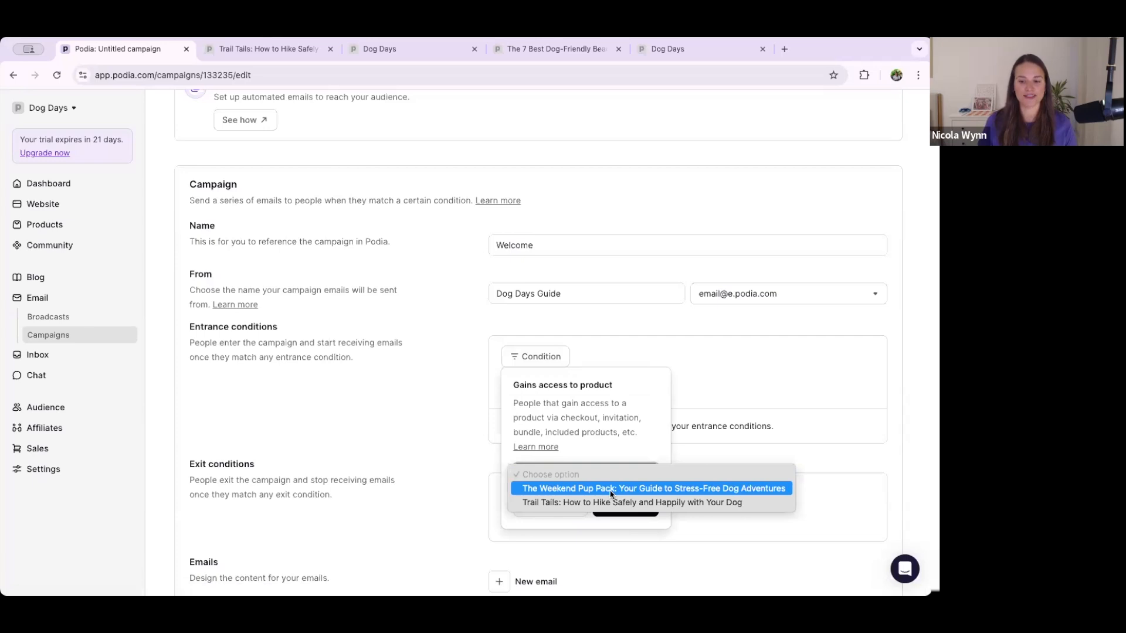
click(609, 491)
click(614, 505)
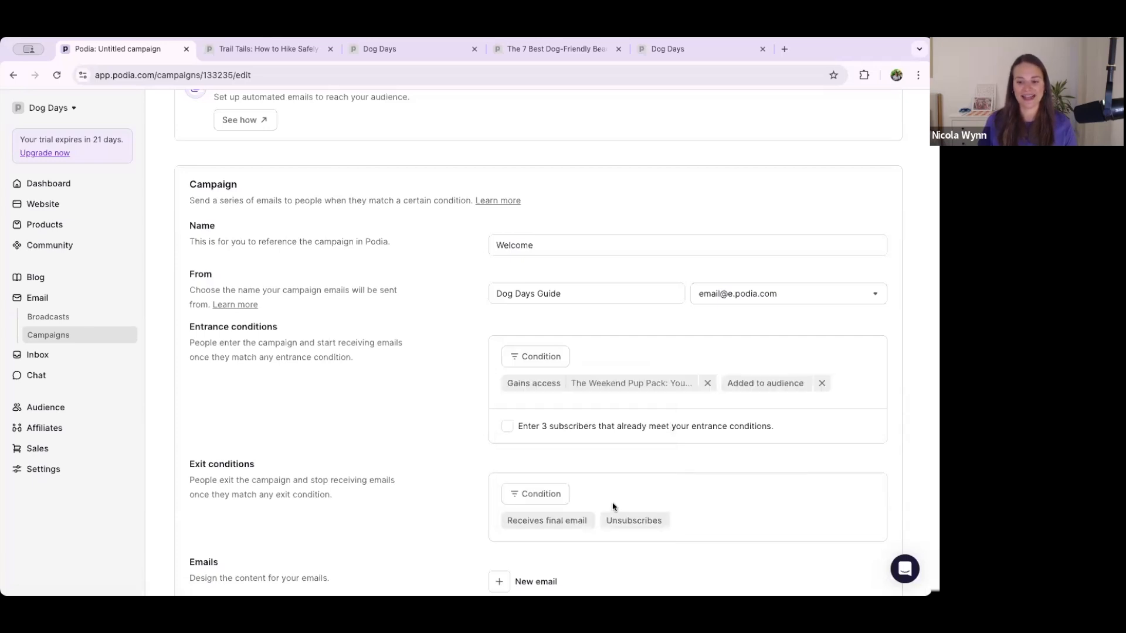
click(822, 383)
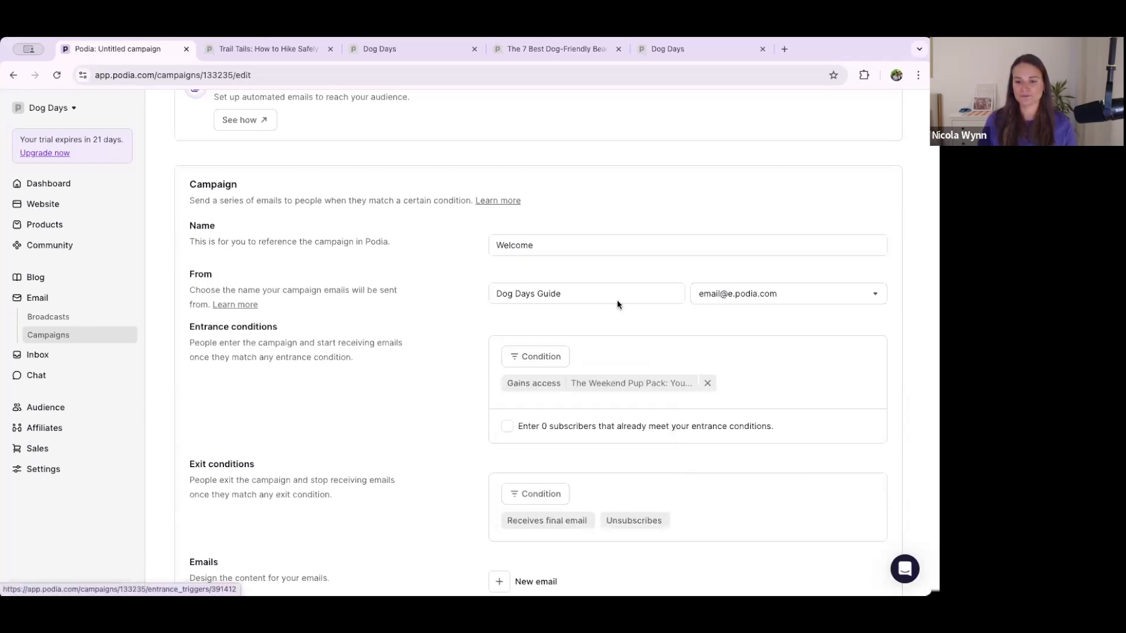
click(533, 364)
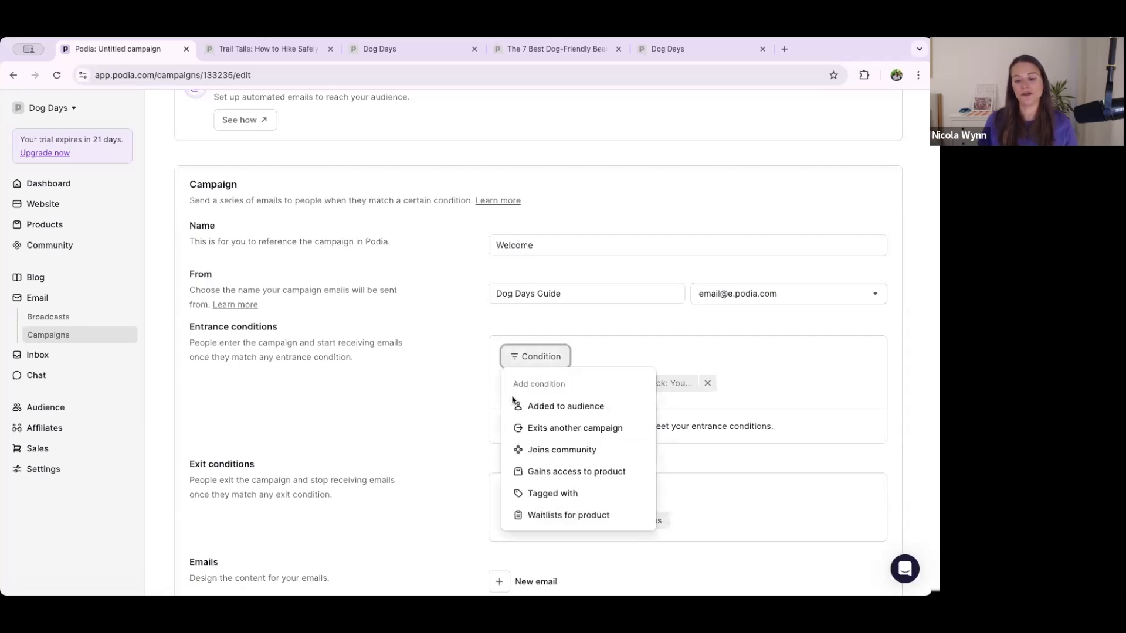
click(556, 493)
click(557, 407)
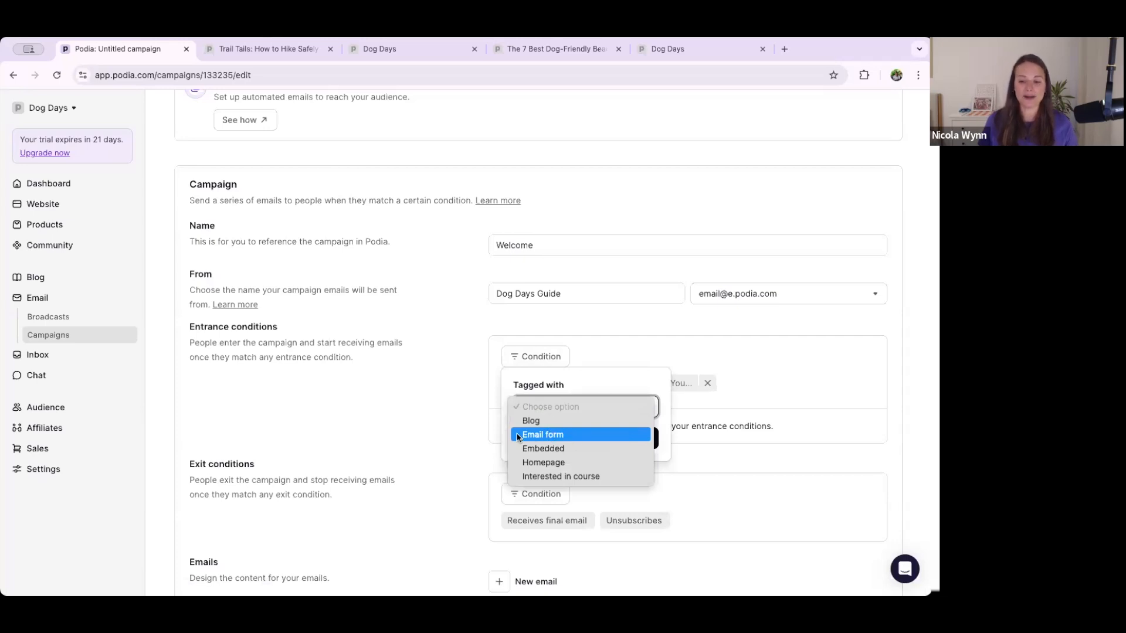
click(588, 440)
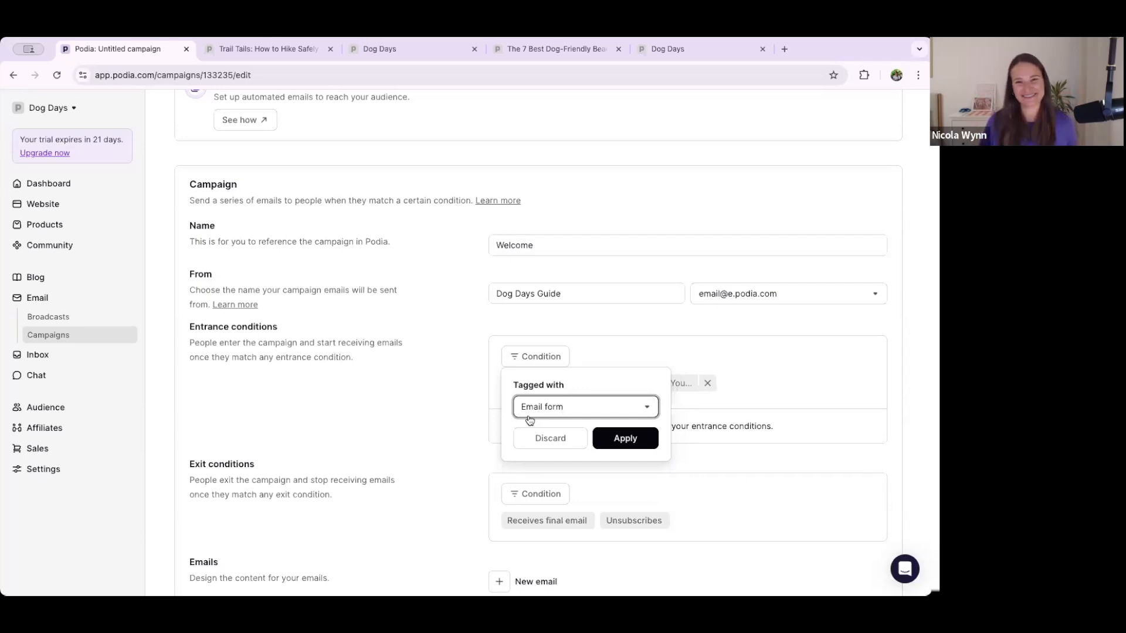
click(557, 439)
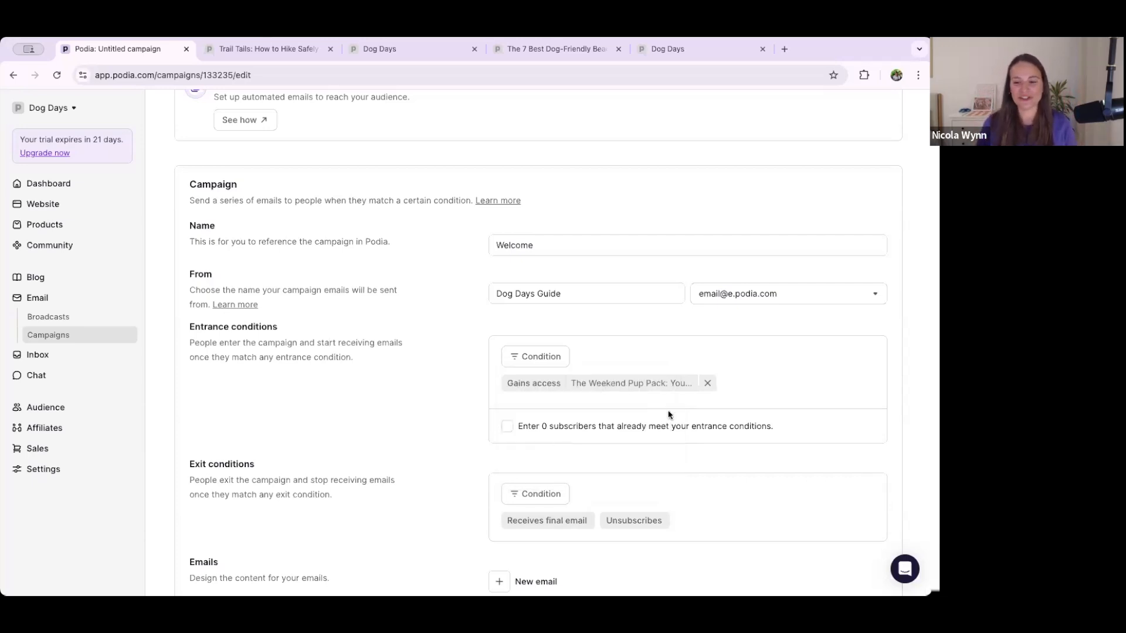
Remove the product access entrance condition and restore "Added to audience" as the only entrance condition.
click(706, 384)
click(523, 359)
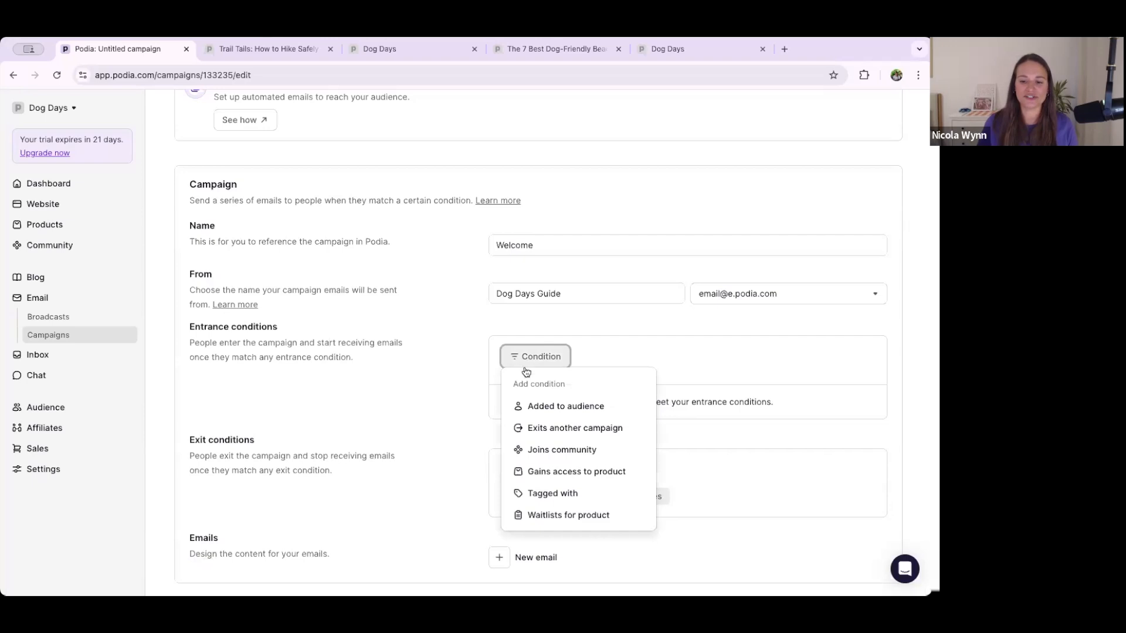
click(544, 407)
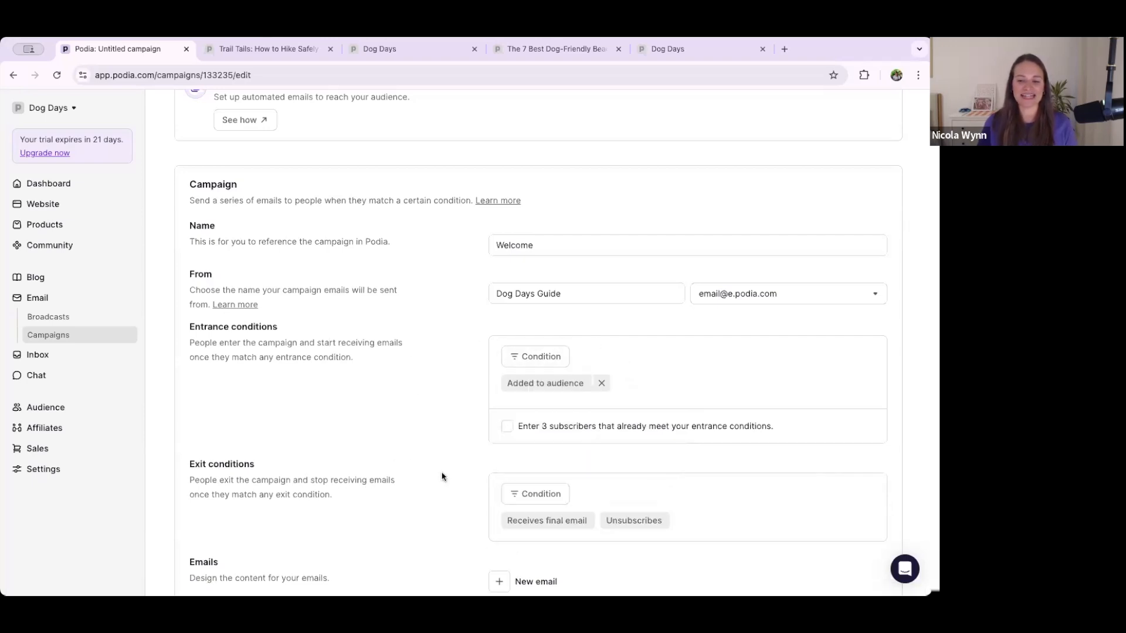
Add gaining access to "Trail Tails: How to Hike Safely and Happily with Your Dog" as an exit condition, and remove it again.
scroll(581, 424, down, 1)
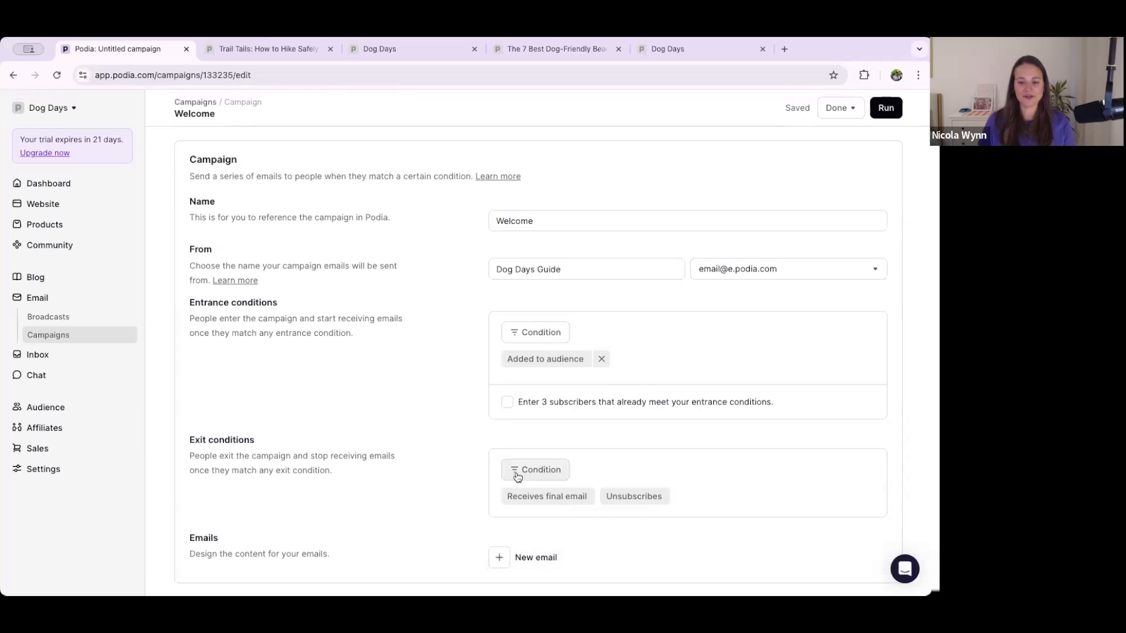
click(517, 476)
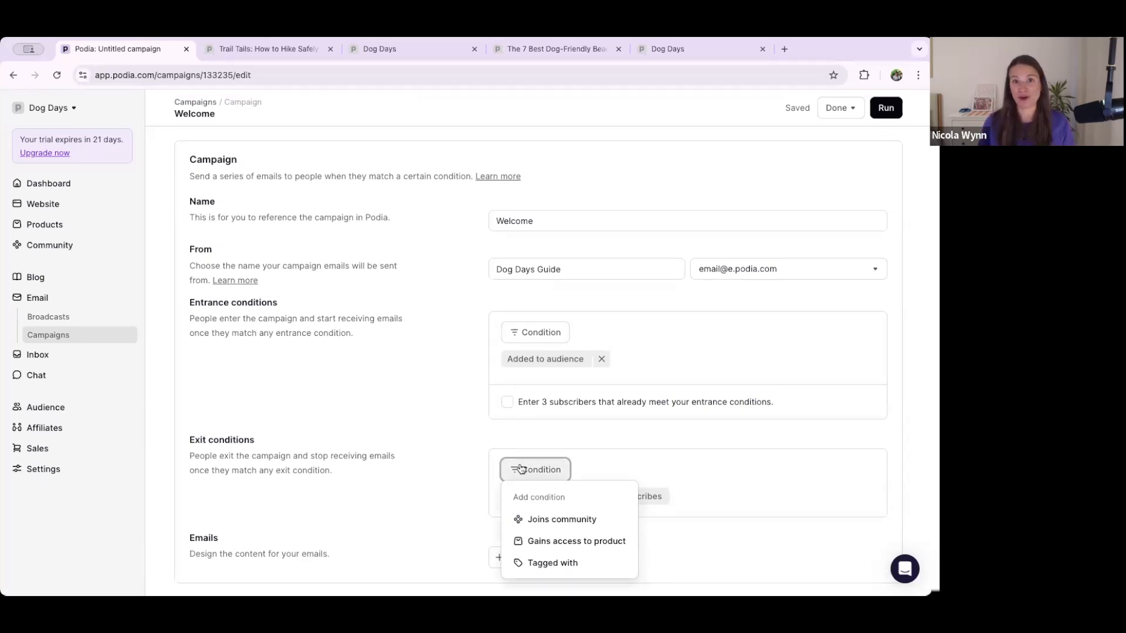
click(545, 541)
click(542, 410)
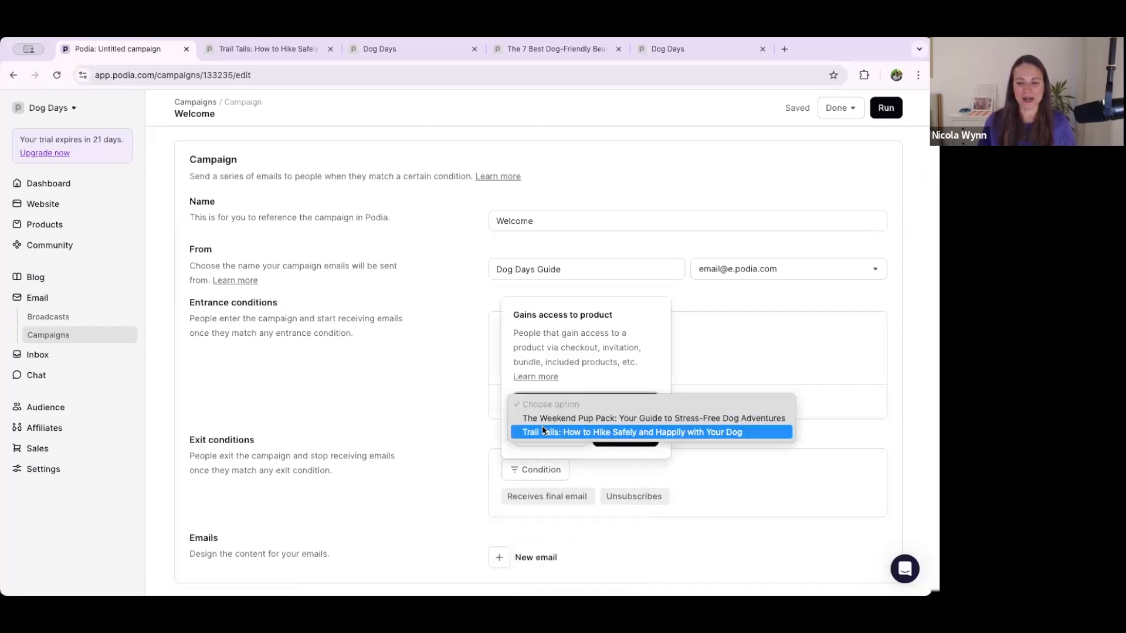
click(578, 432)
click(627, 437)
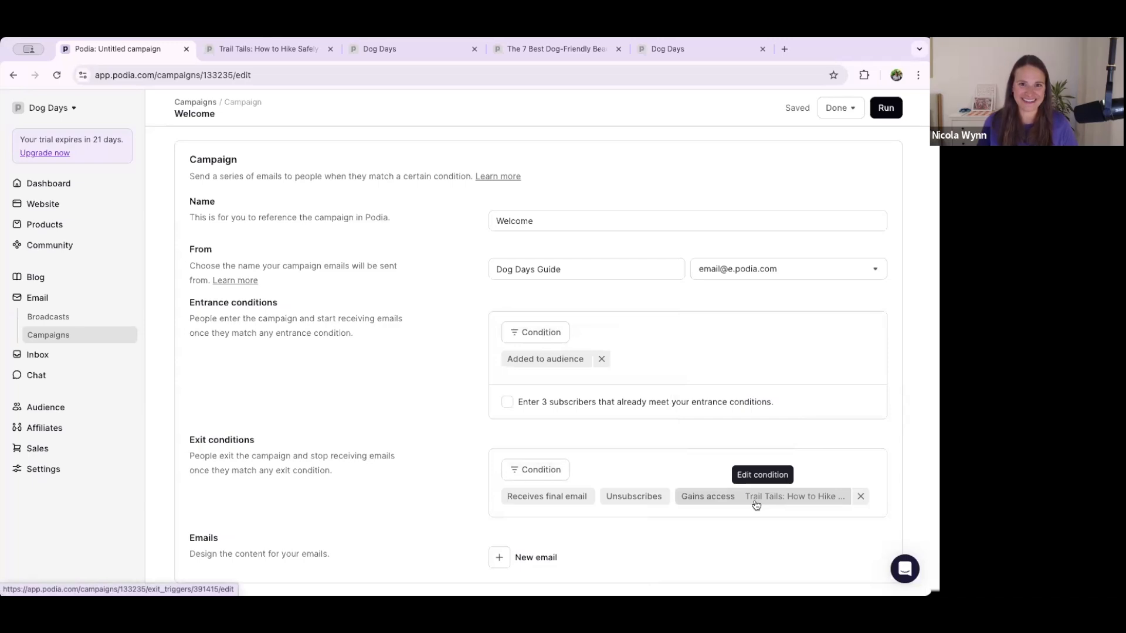
click(861, 496)
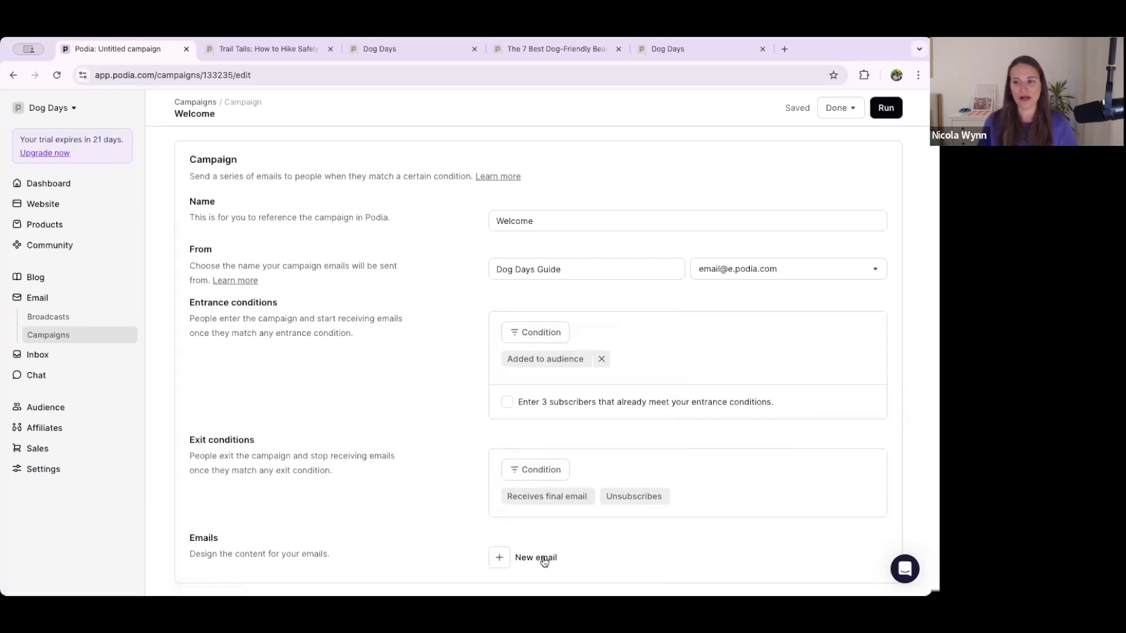
Add a new "Hello world!" email to the Welcome campaign and leave it to finish later.
click(497, 563)
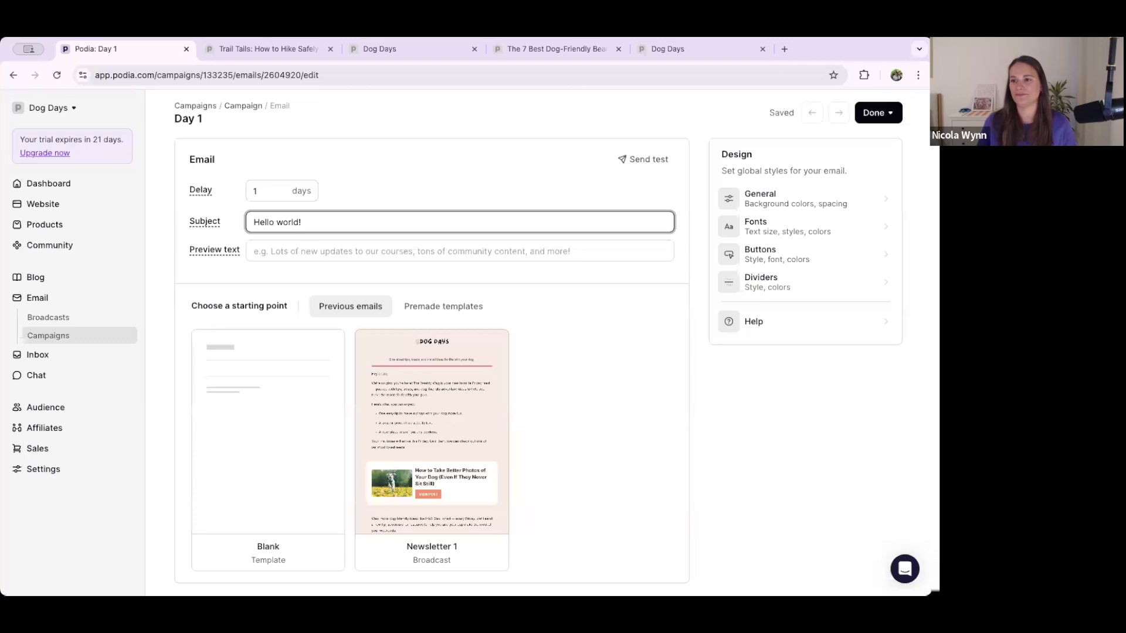
click(870, 119)
click(871, 113)
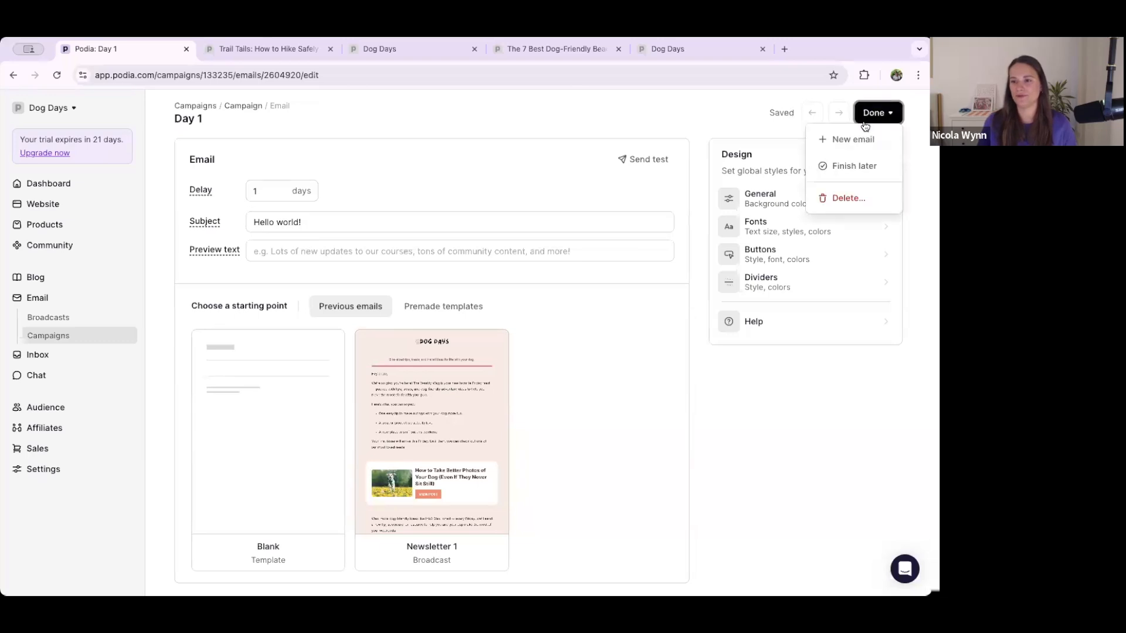
click(853, 163)
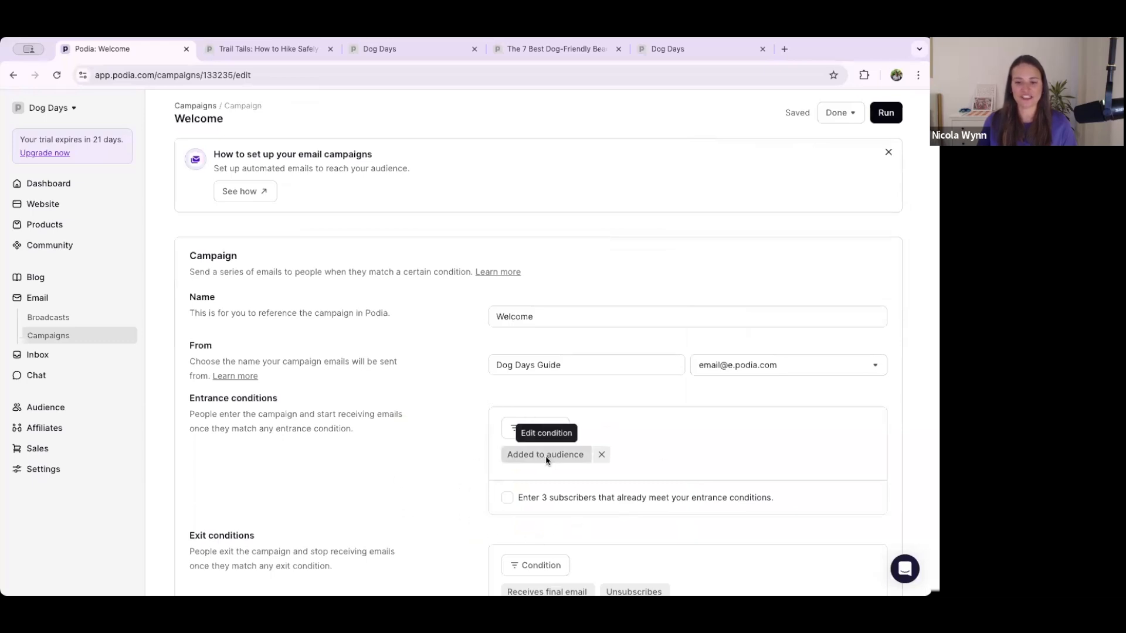
Reopen the "Hello world!" email from the Welcome campaign and set its delay to 0 days.
scroll(545, 455, down, 3)
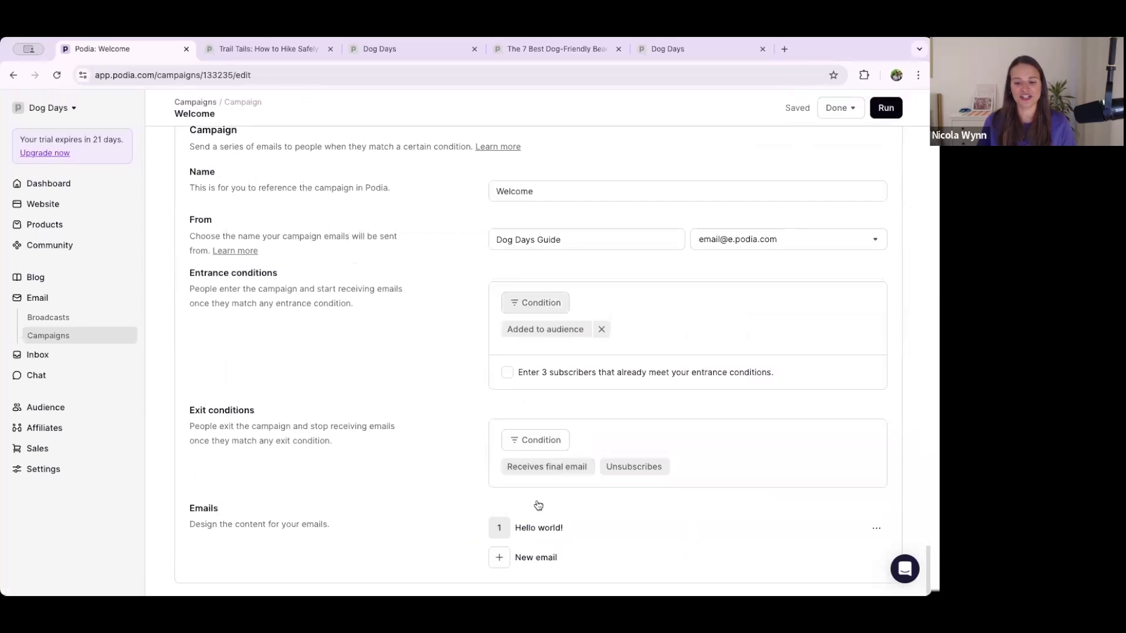
click(537, 528)
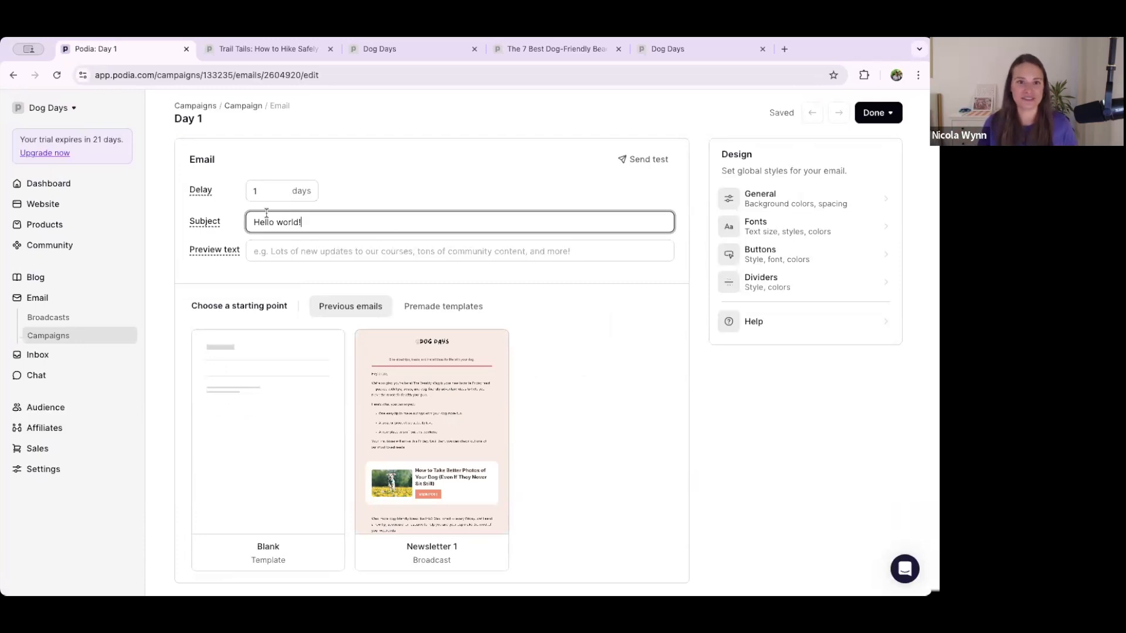
double_click(251, 190)
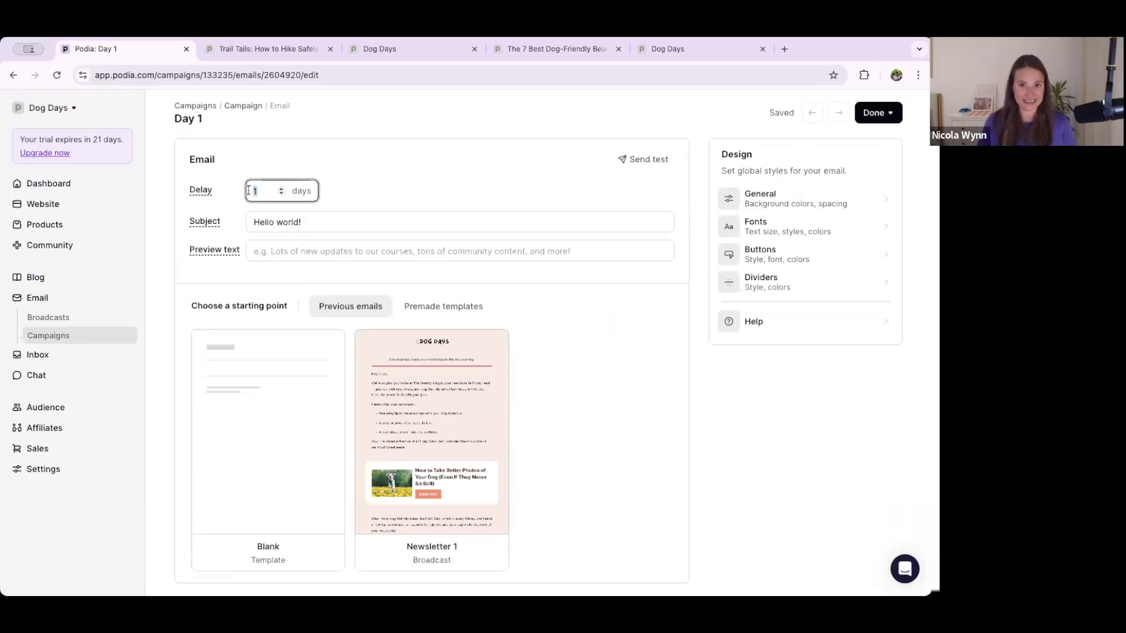
text(0)
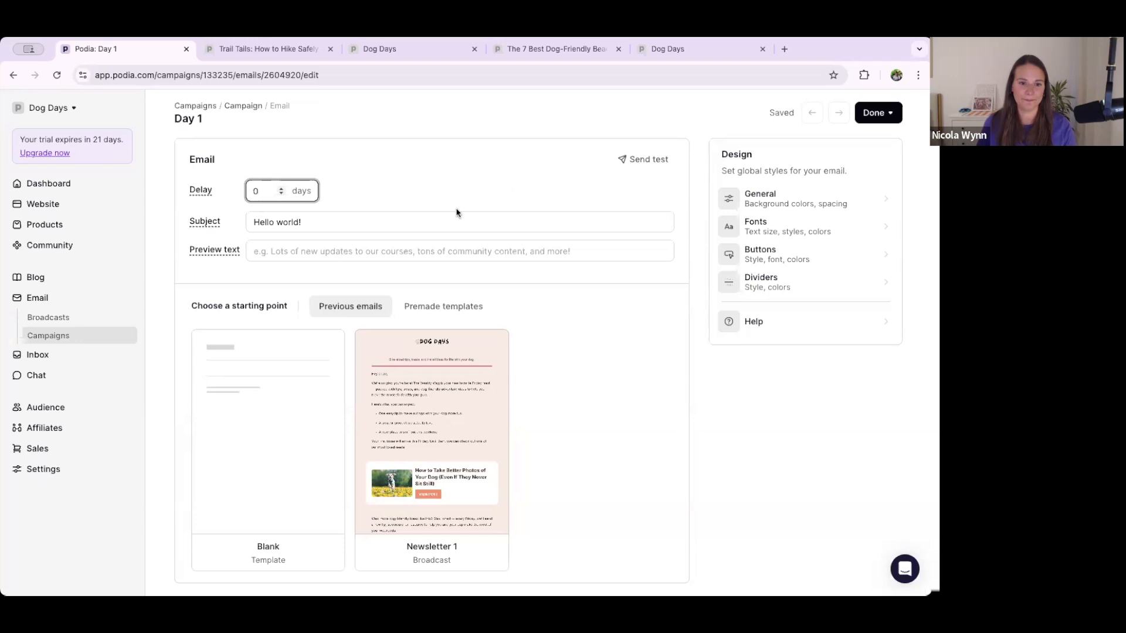
triple_click(372, 224)
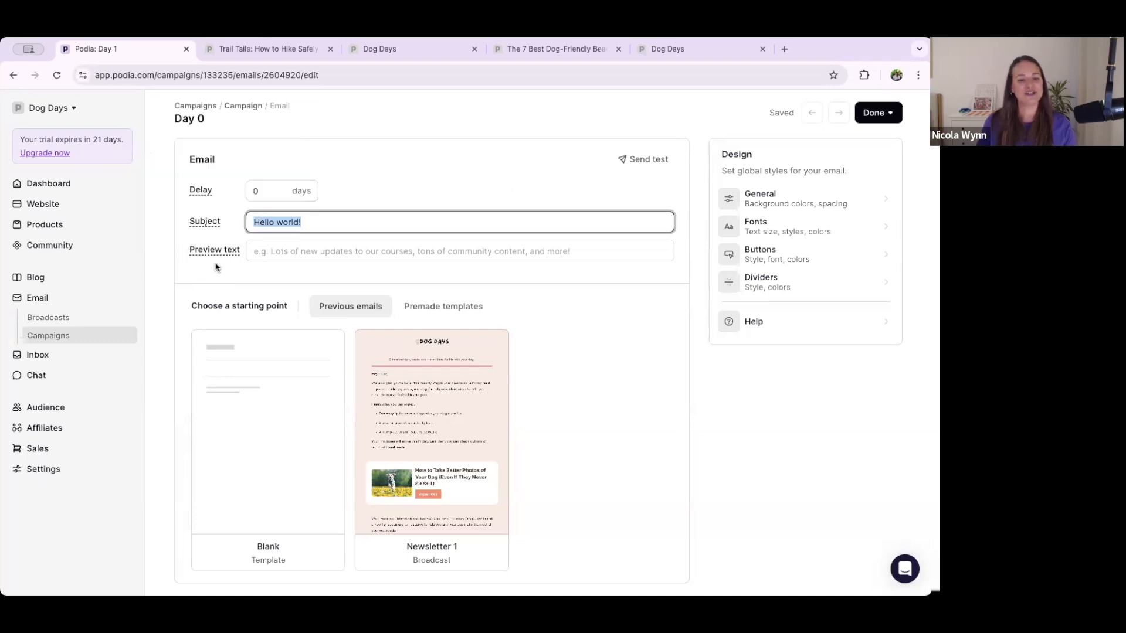
Apply the previous Newsletter 1 broadcast as the starting point for the email's content.
scroll(524, 446, down, 1)
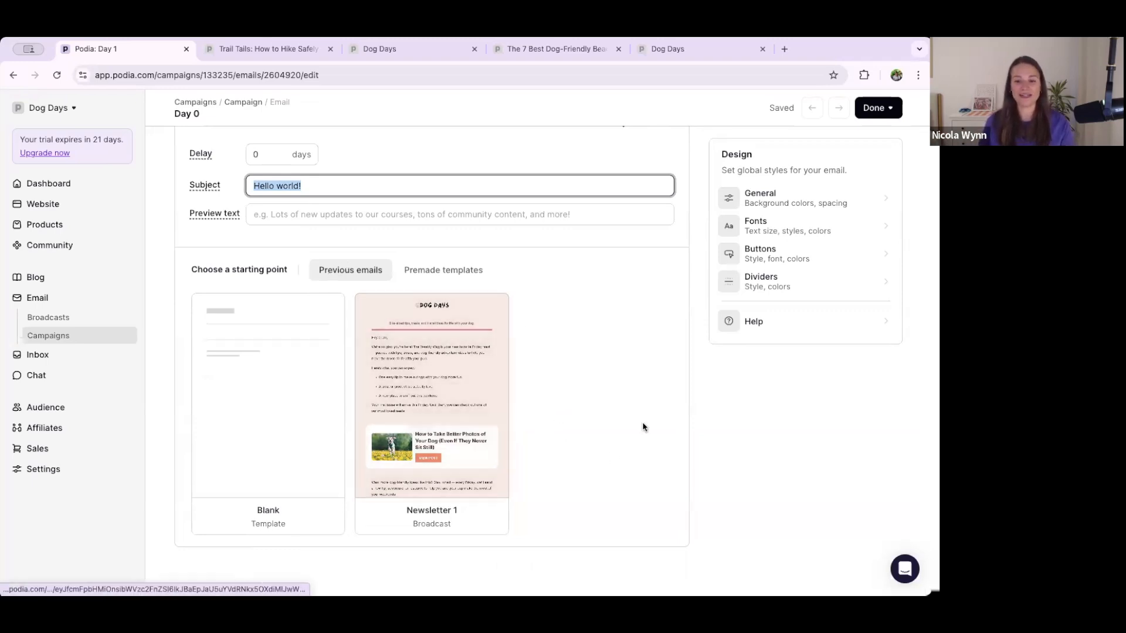
mouse_move(389, 329)
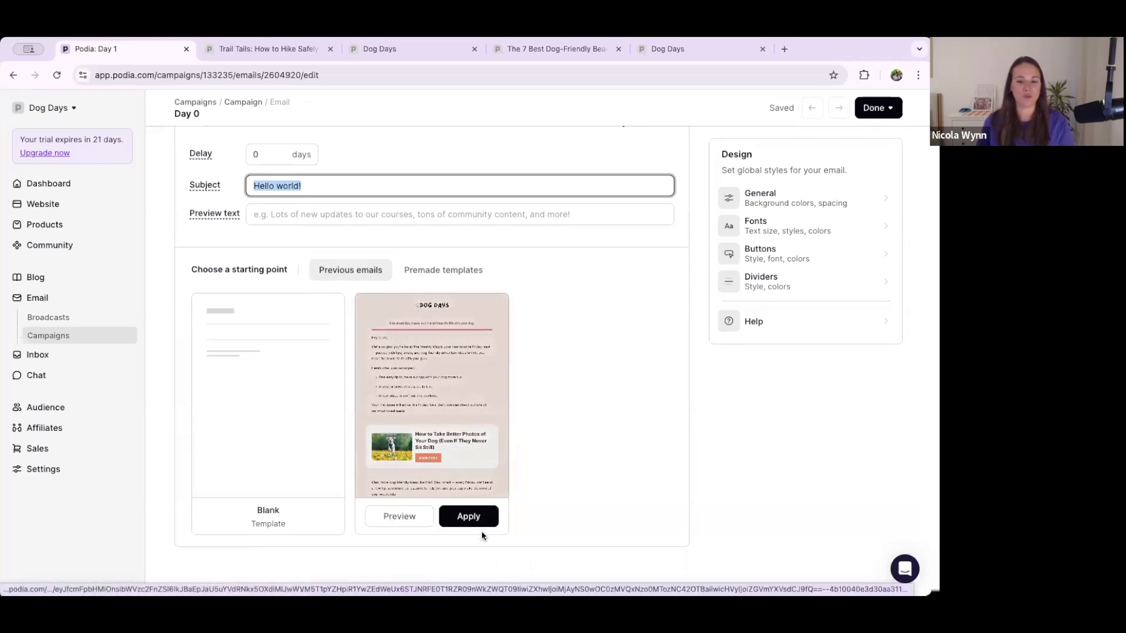
click(470, 521)
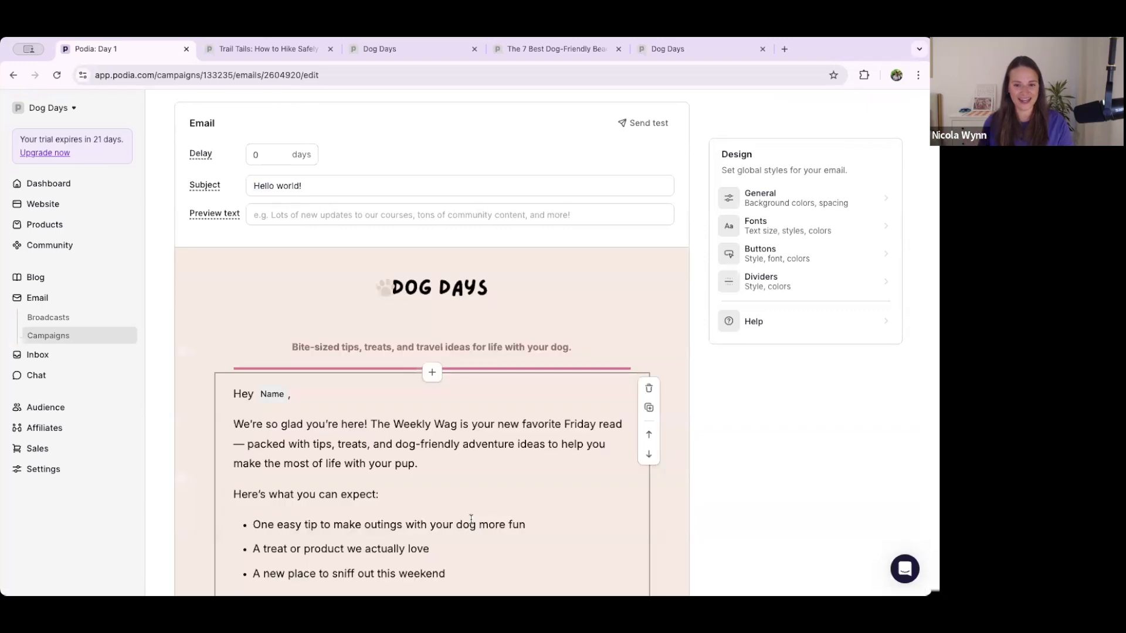
Insert a Button section above the featured photo-tips post, and a Full post section directly below the new button.
scroll(466, 507, down, 7)
scroll(283, 287, down, 1)
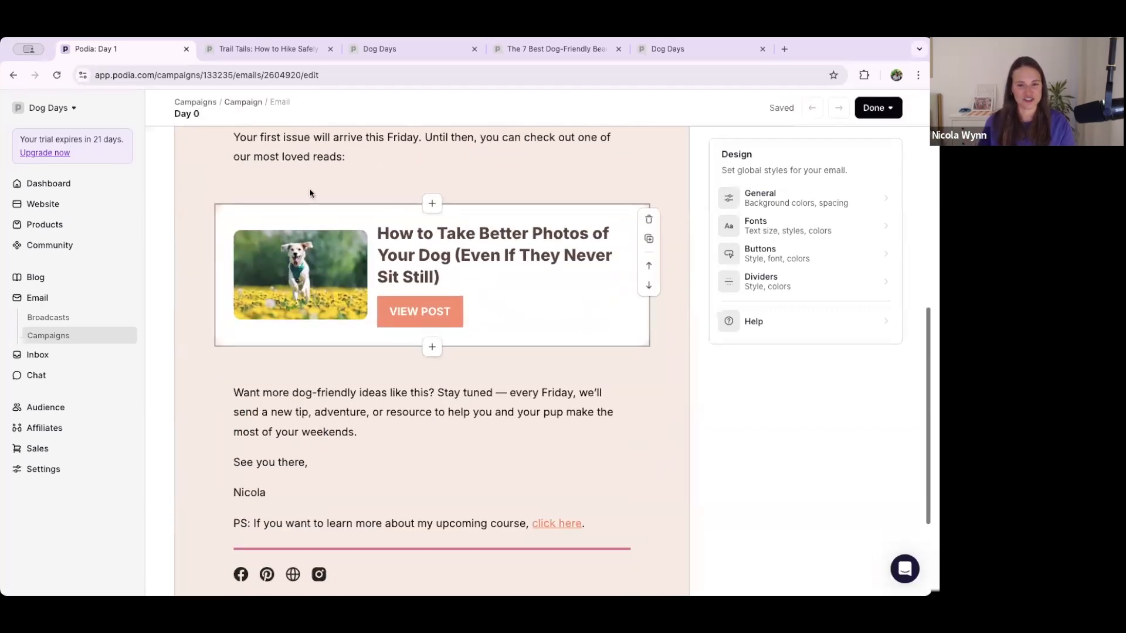
click(432, 205)
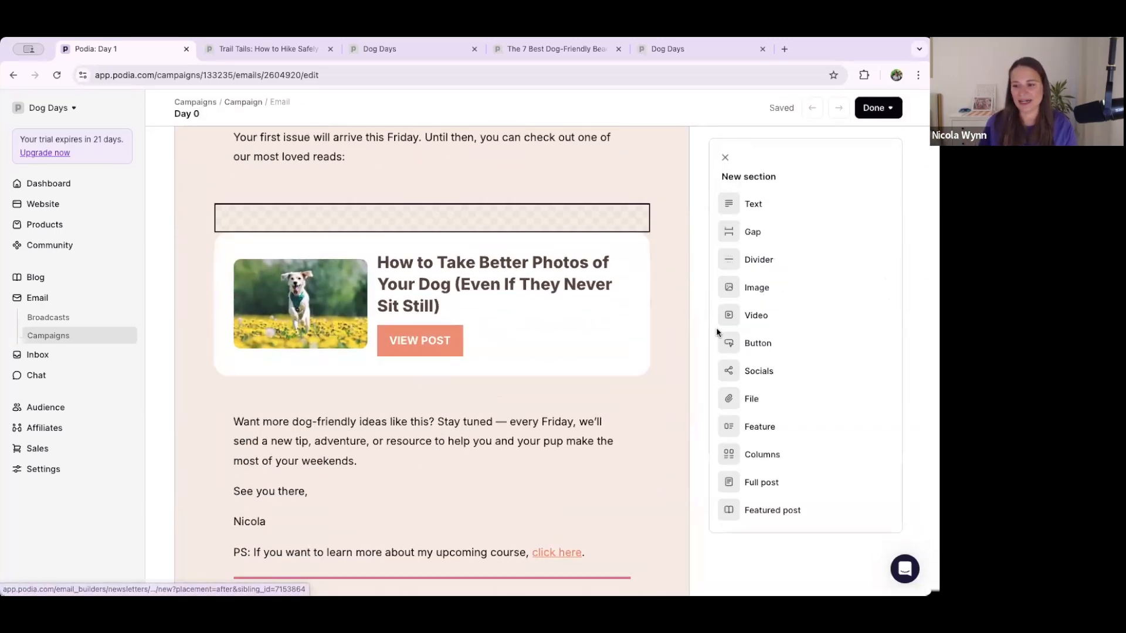
click(756, 342)
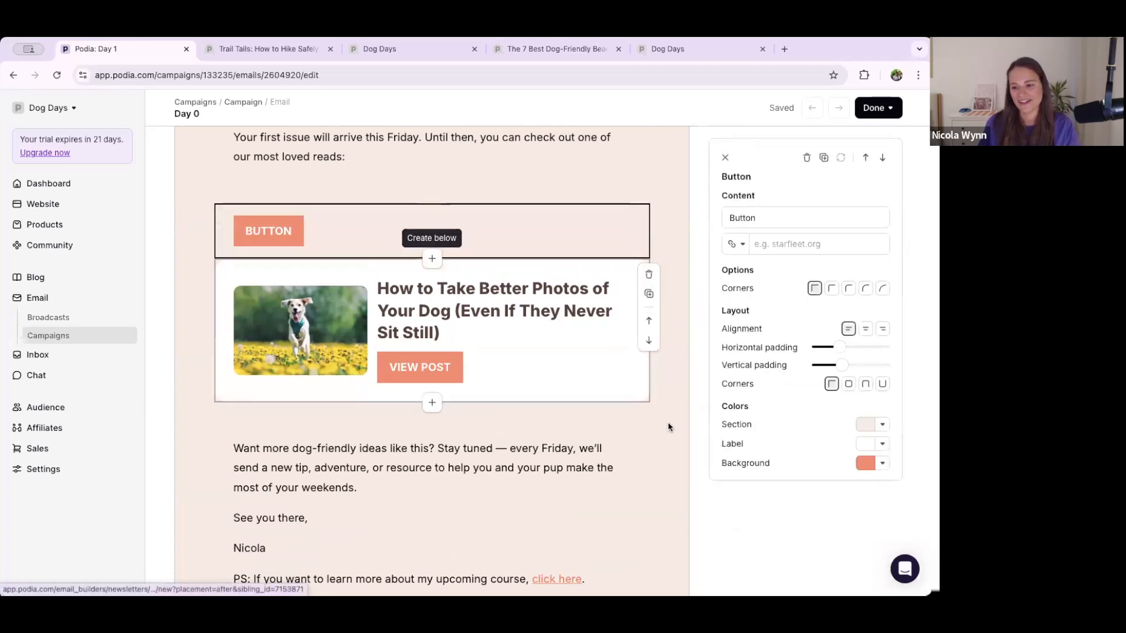
click(431, 262)
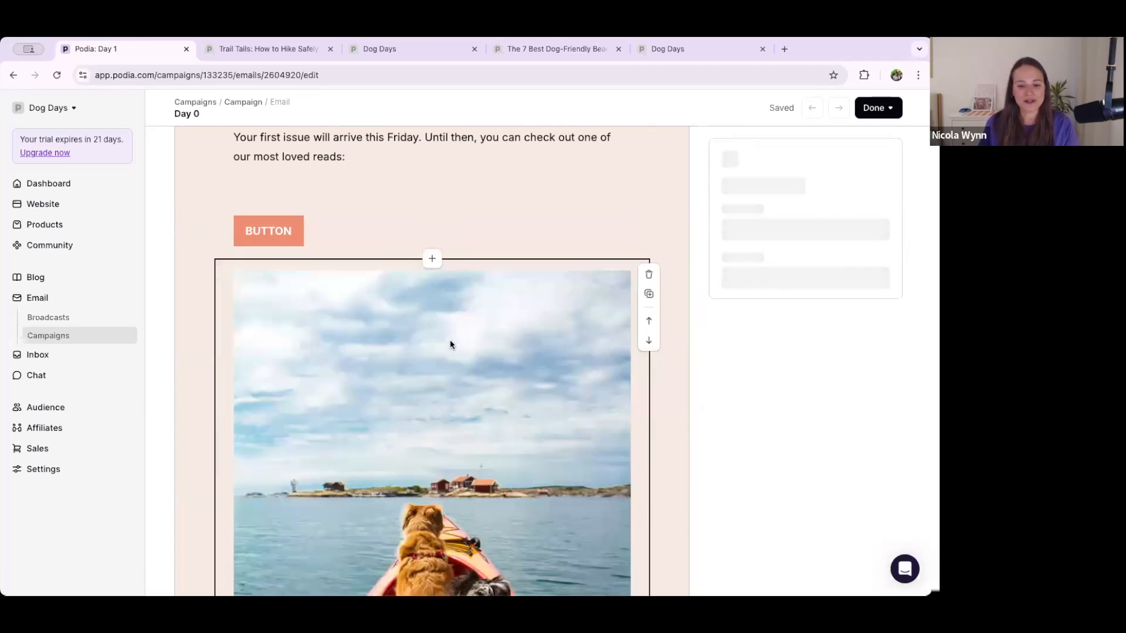
scroll(449, 339, down, 10)
Finish editing the day 0 email and start another new email in the Welcome campaign.
scroll(449, 341, up, 15)
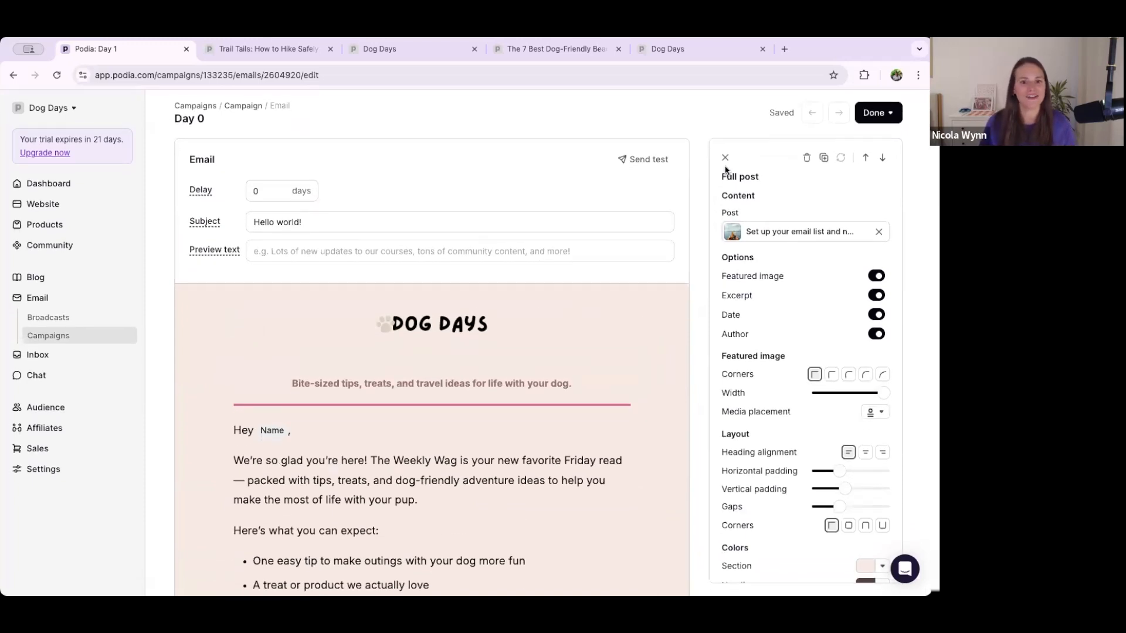
click(872, 118)
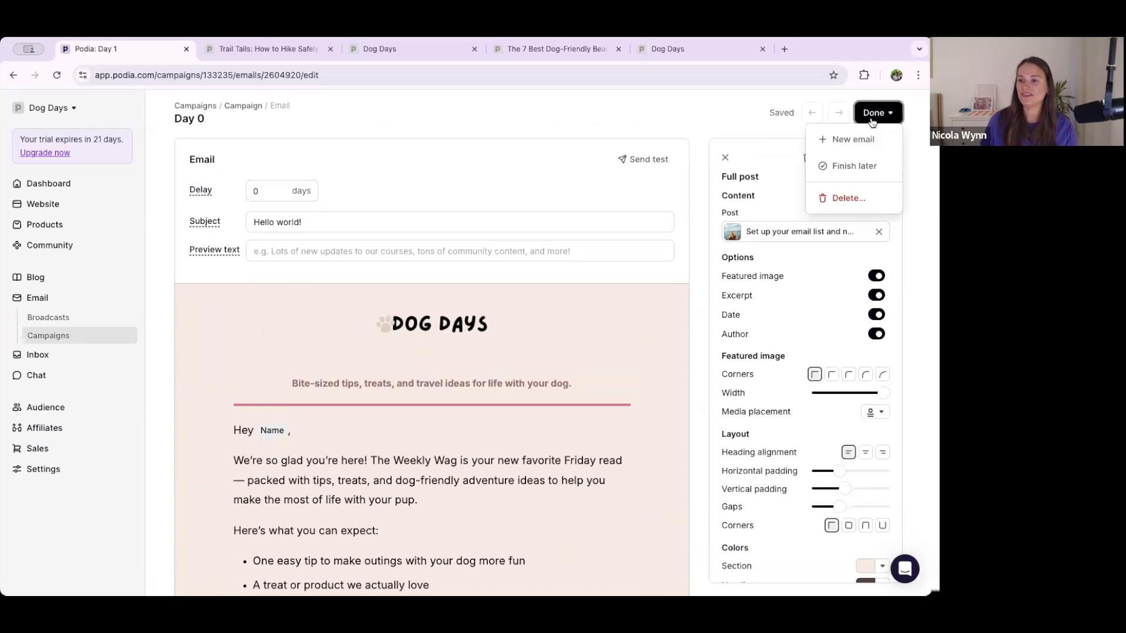
click(841, 141)
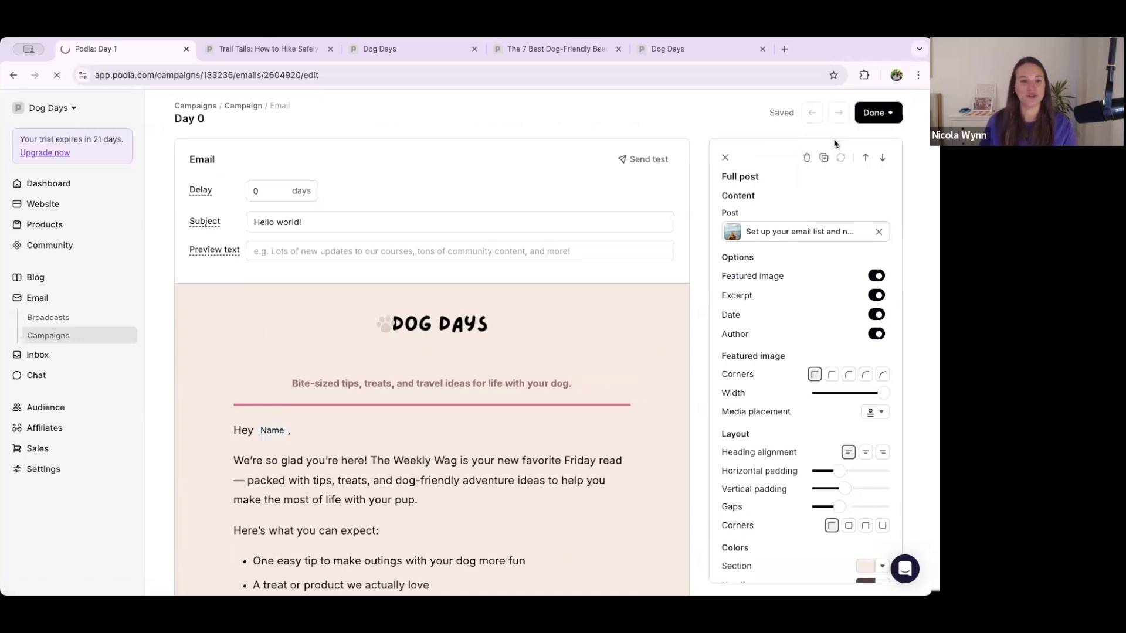
Leave the day 1 email to finish later and return to the Welcome campaign's settings and email list.
mouse_move(205, 191)
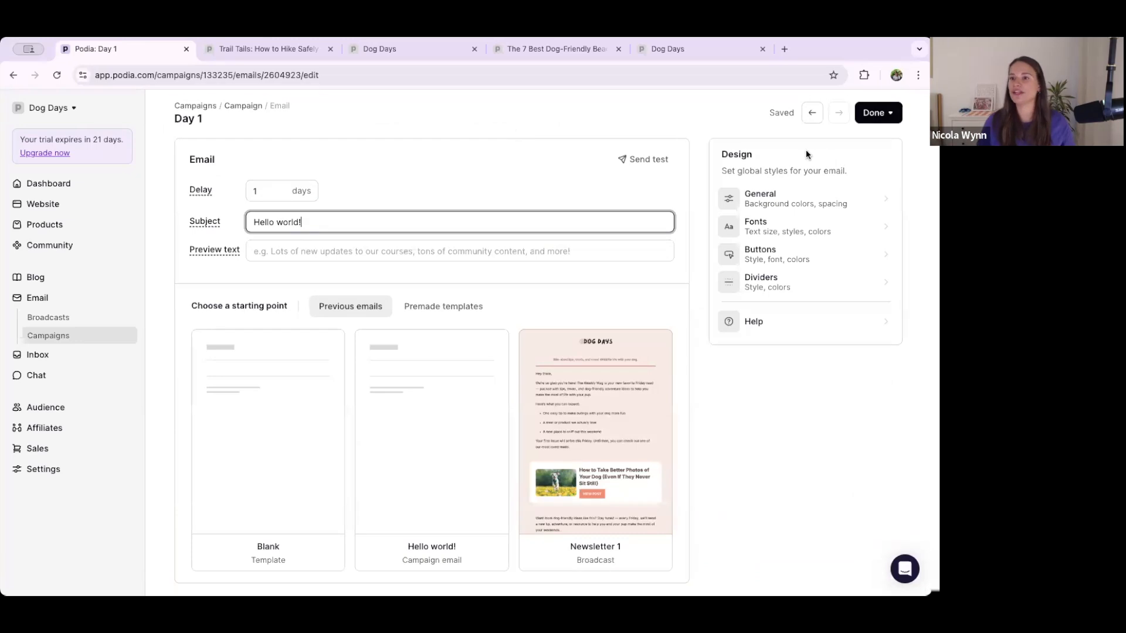
click(873, 112)
click(874, 113)
click(873, 112)
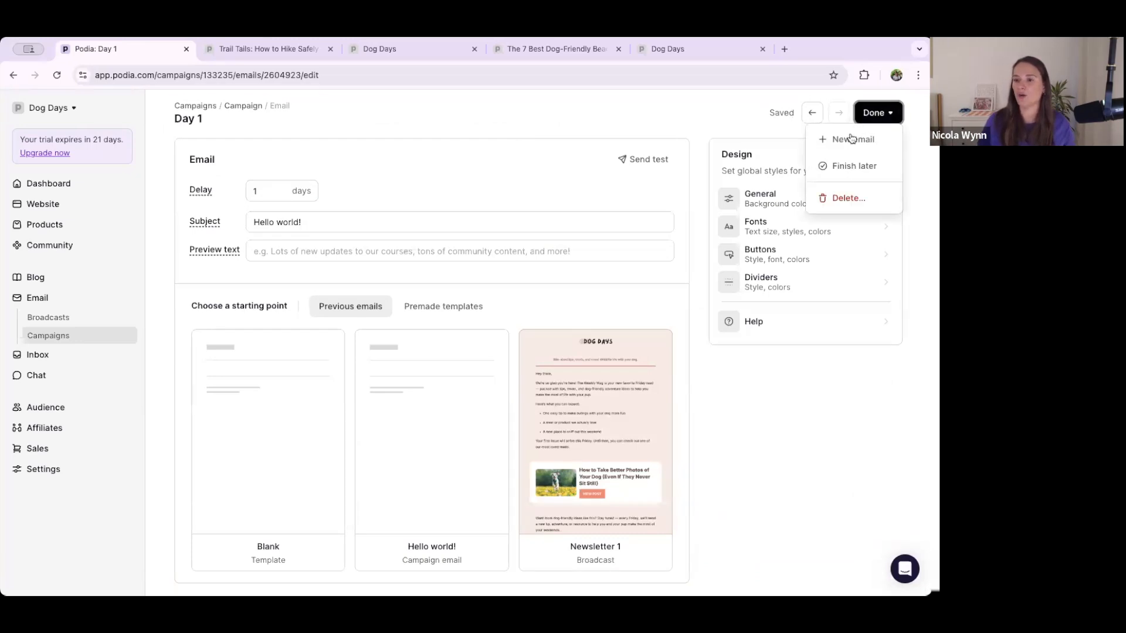
click(851, 164)
scroll(543, 269, down, 2)
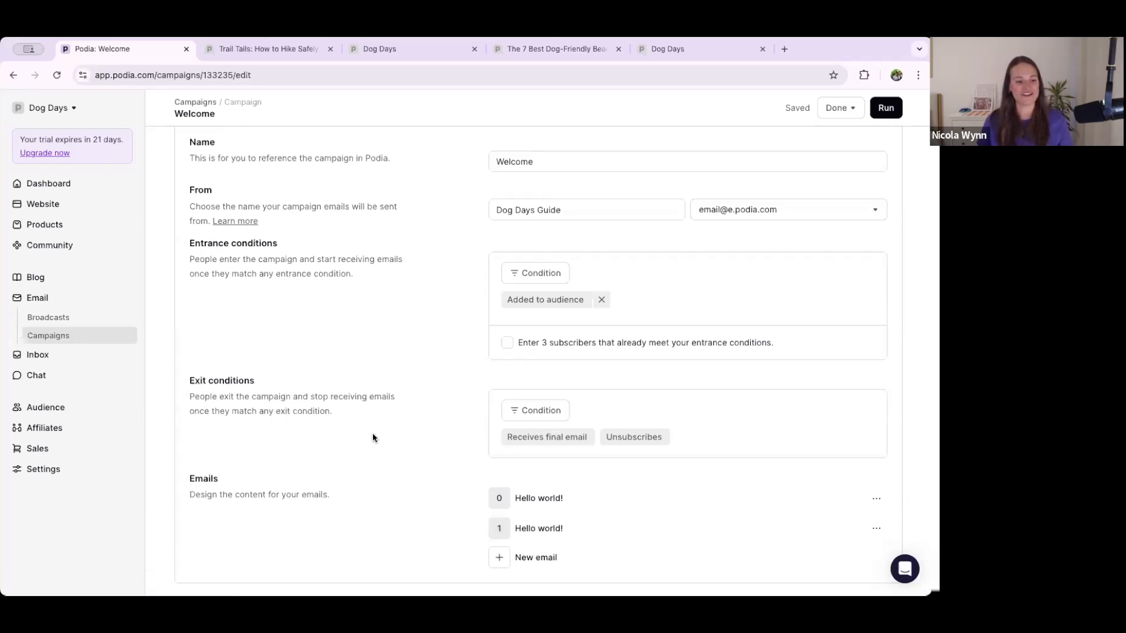
On the live Dog Days site, open the blog post "Set up your email list and newsletter checklist" at its checklist.
click(258, 51)
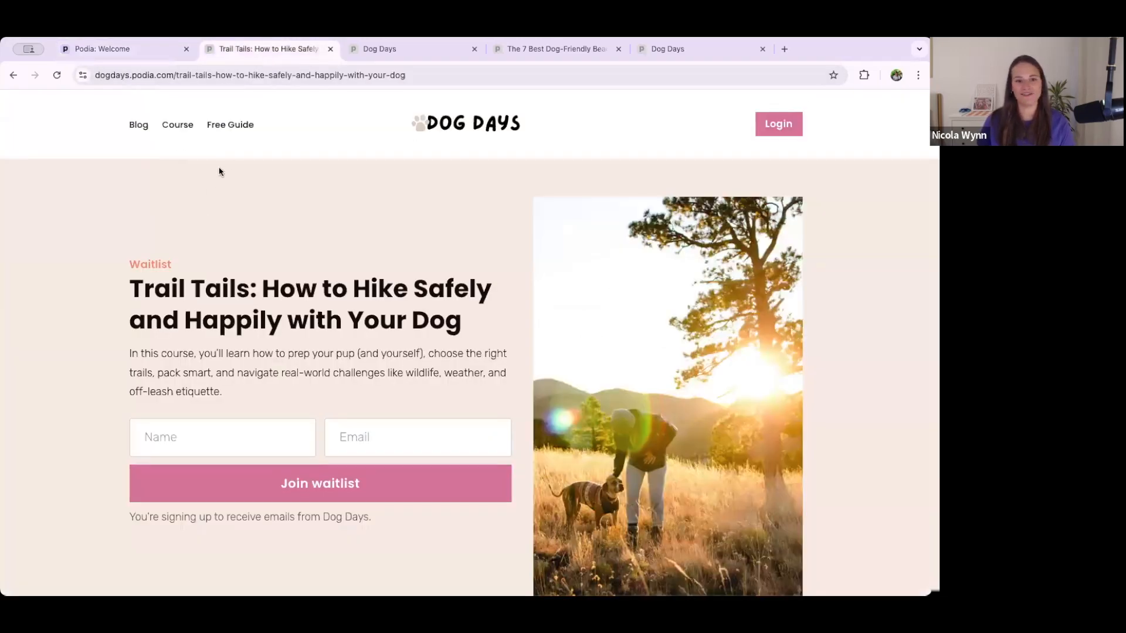
click(144, 126)
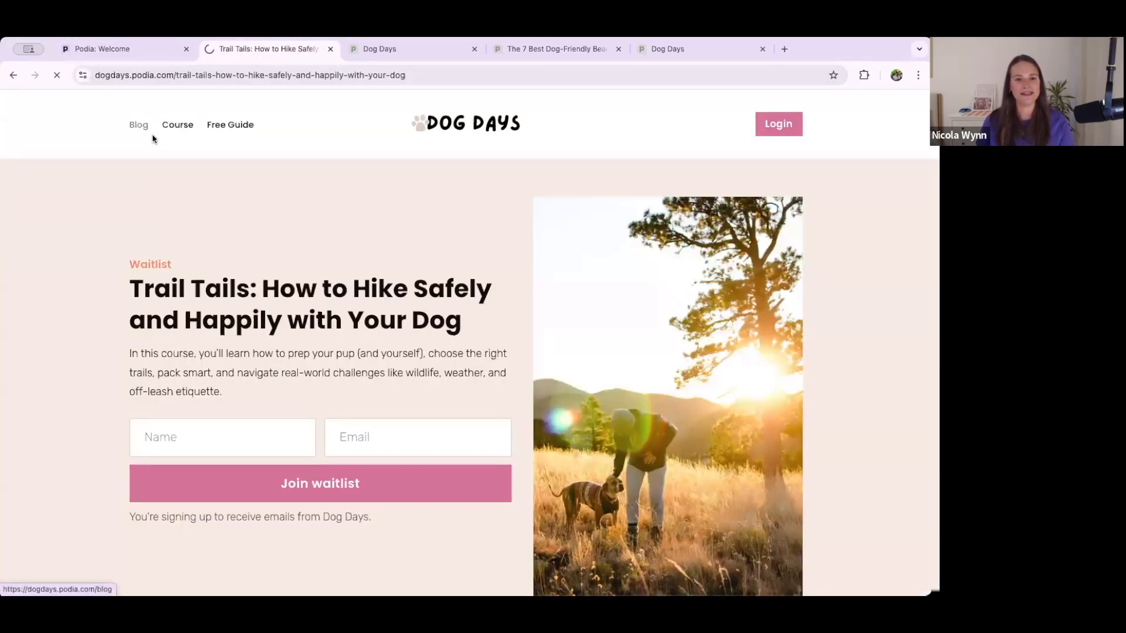
scroll(281, 280, down, 8)
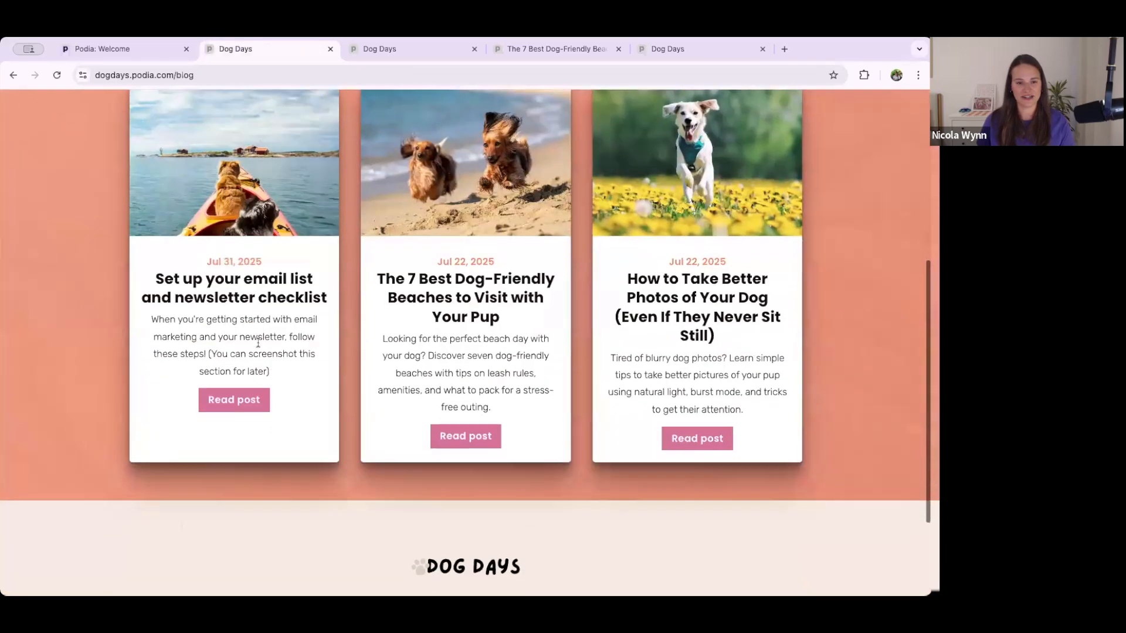
click(250, 293)
scroll(413, 376, down, 10)
scroll(413, 374, down, 1)
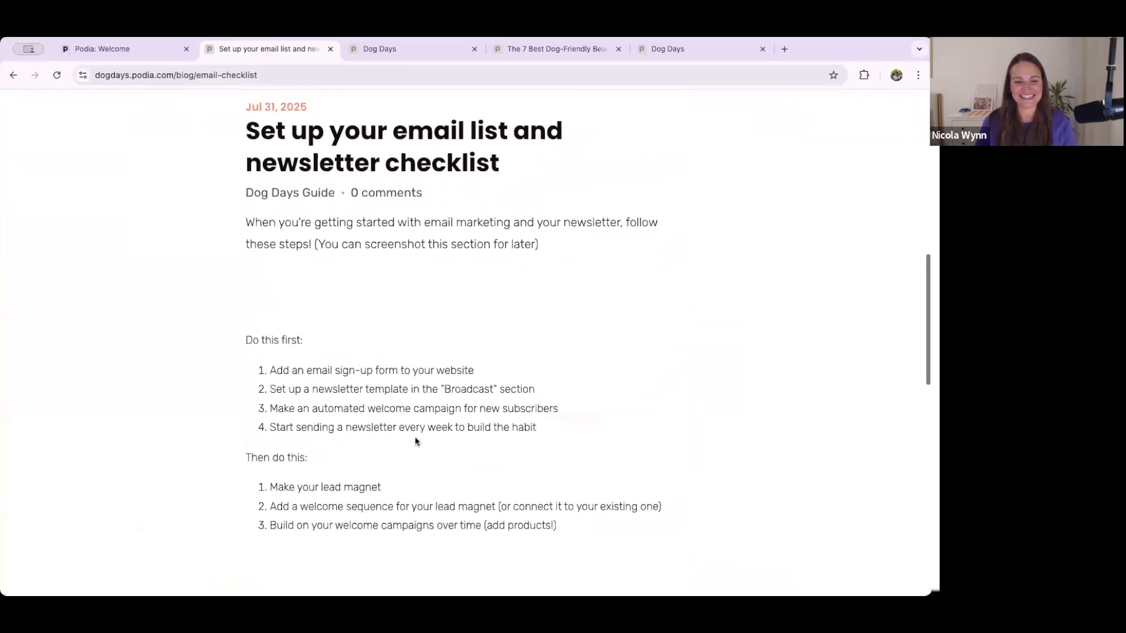
scroll(414, 440, down, 1)
scroll(414, 440, up, 2)
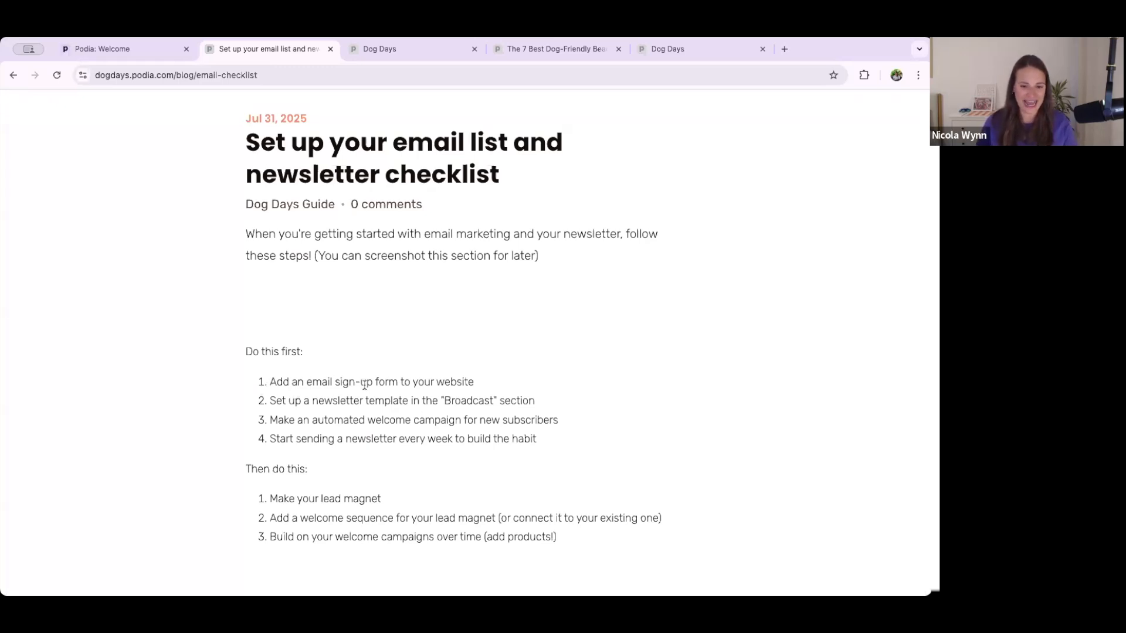
Read through the post's "Do this first" and "Then do this" lists, highlighting each item in turn.
drag(269, 383, 505, 390)
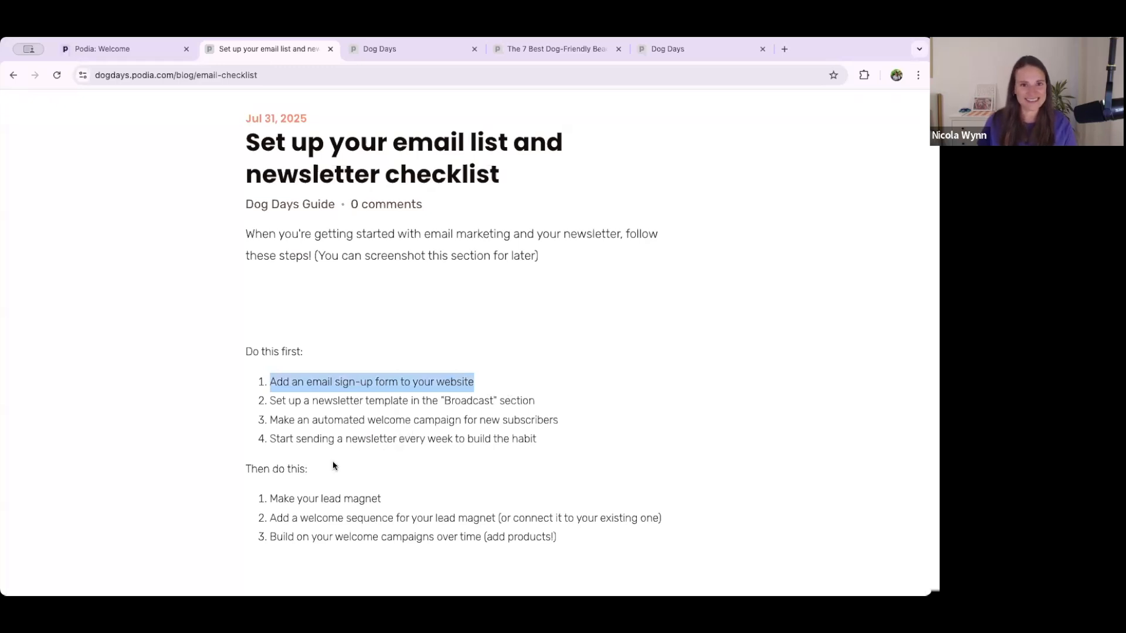
drag(244, 403, 556, 402)
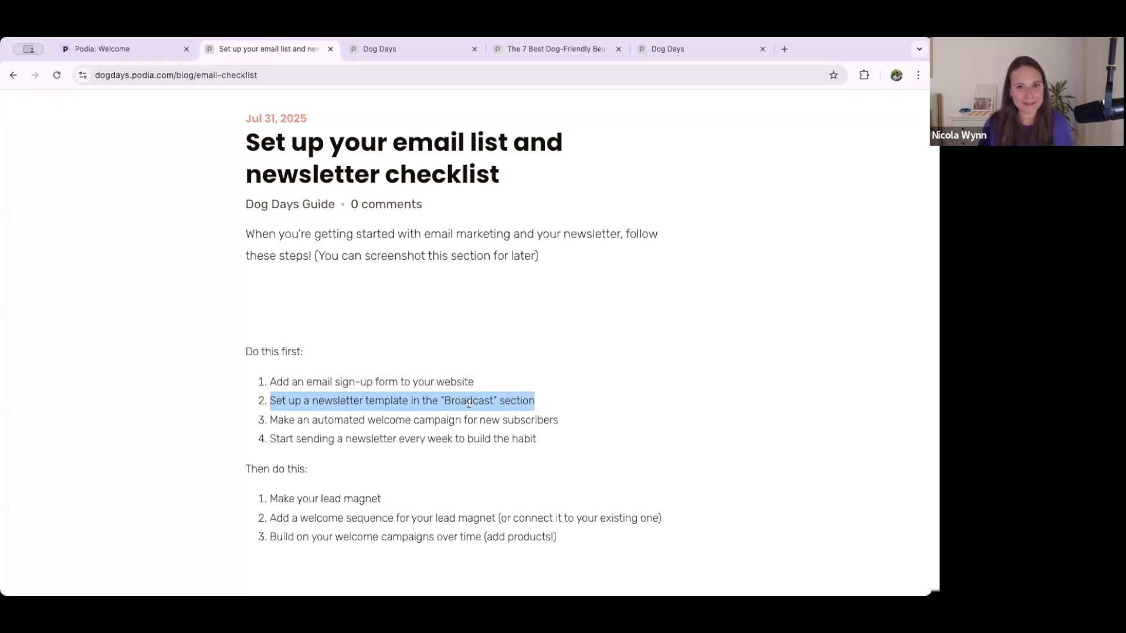
click(273, 421)
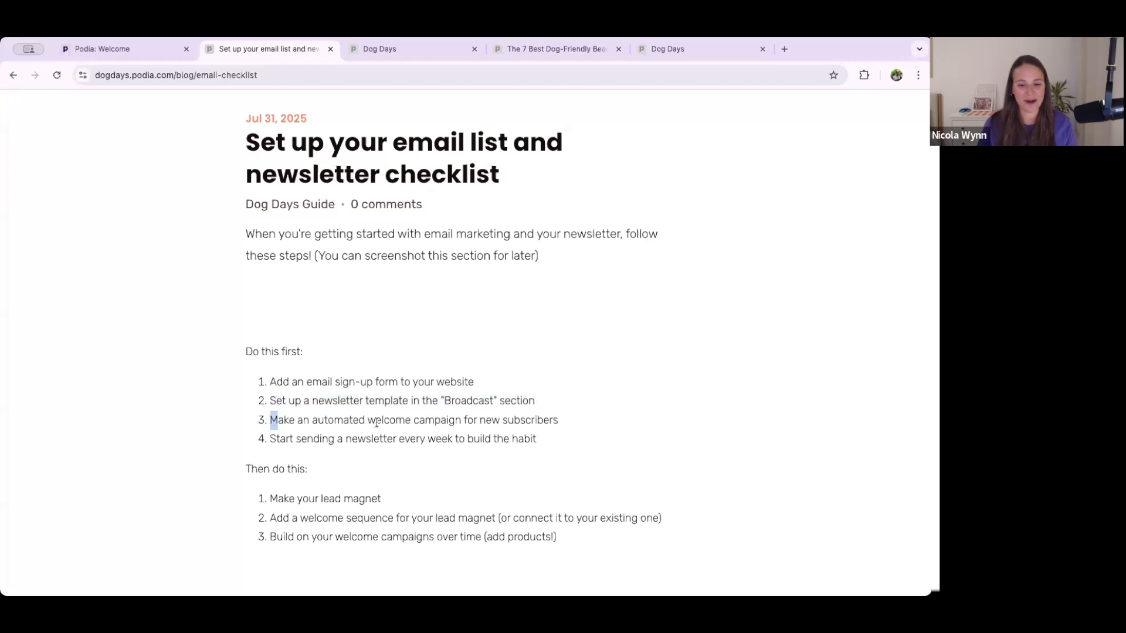
drag(269, 420, 580, 425)
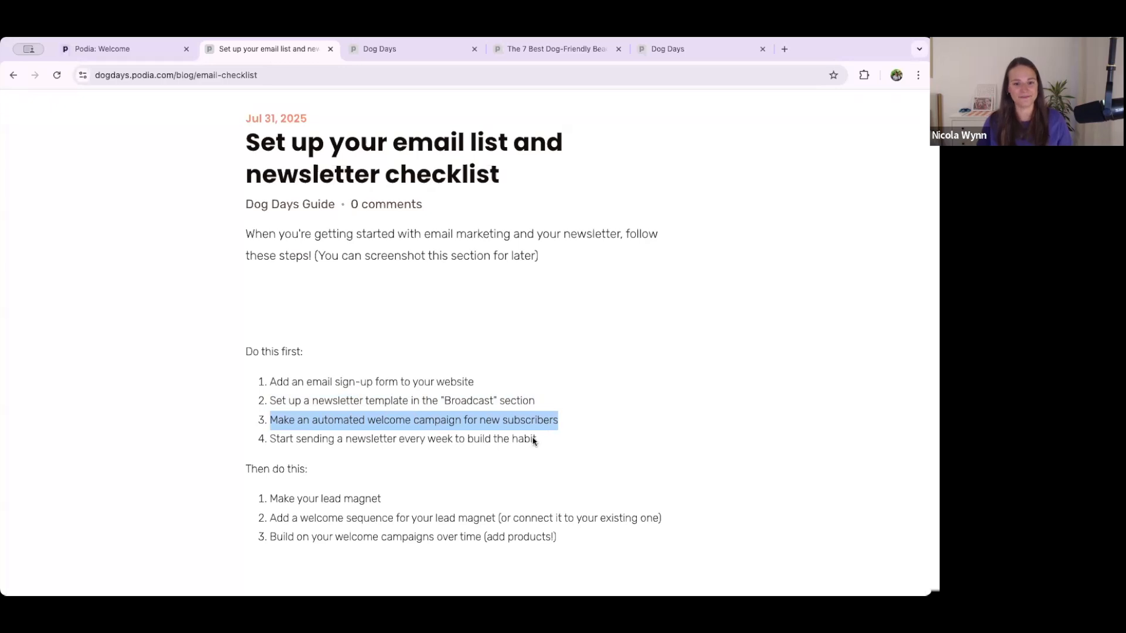
drag(278, 440, 547, 441)
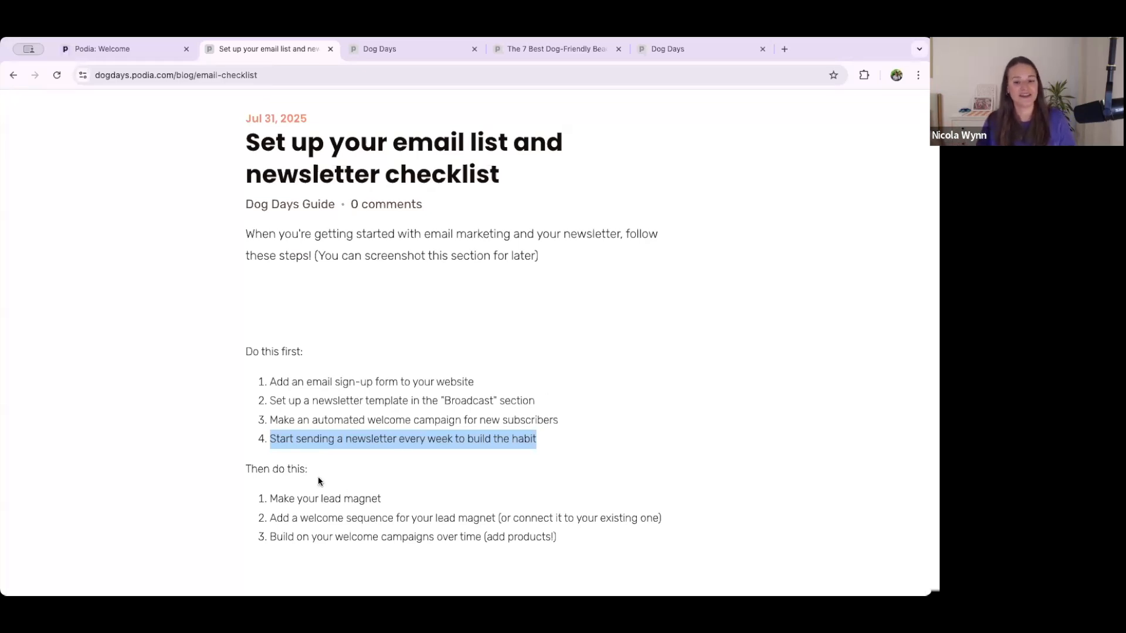
scroll(318, 479, down, 2)
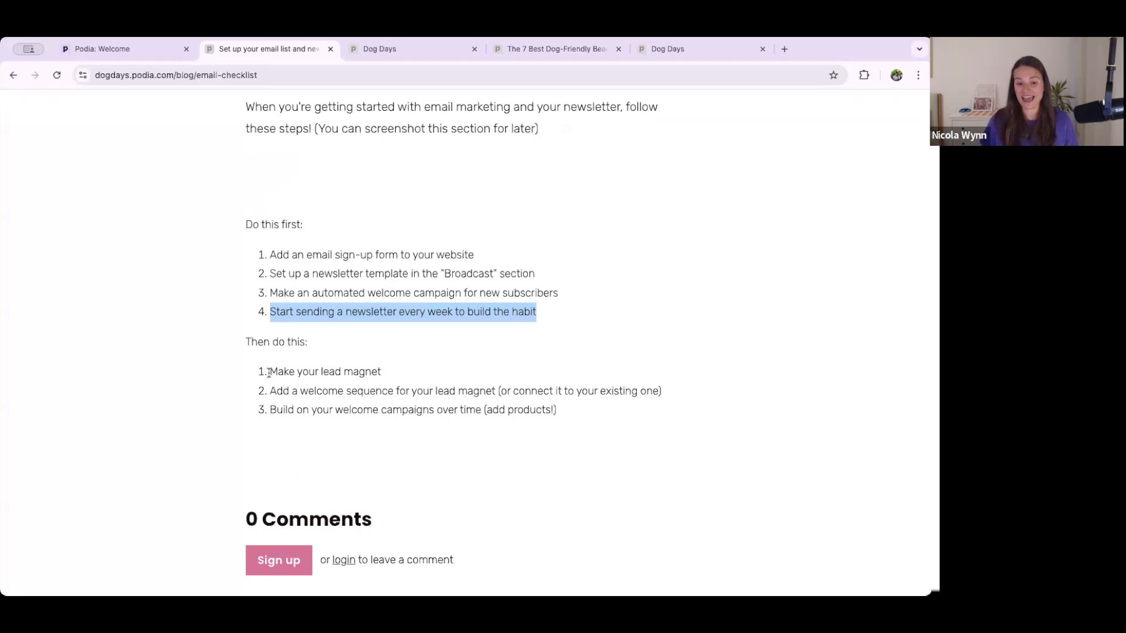
drag(269, 373, 392, 375)
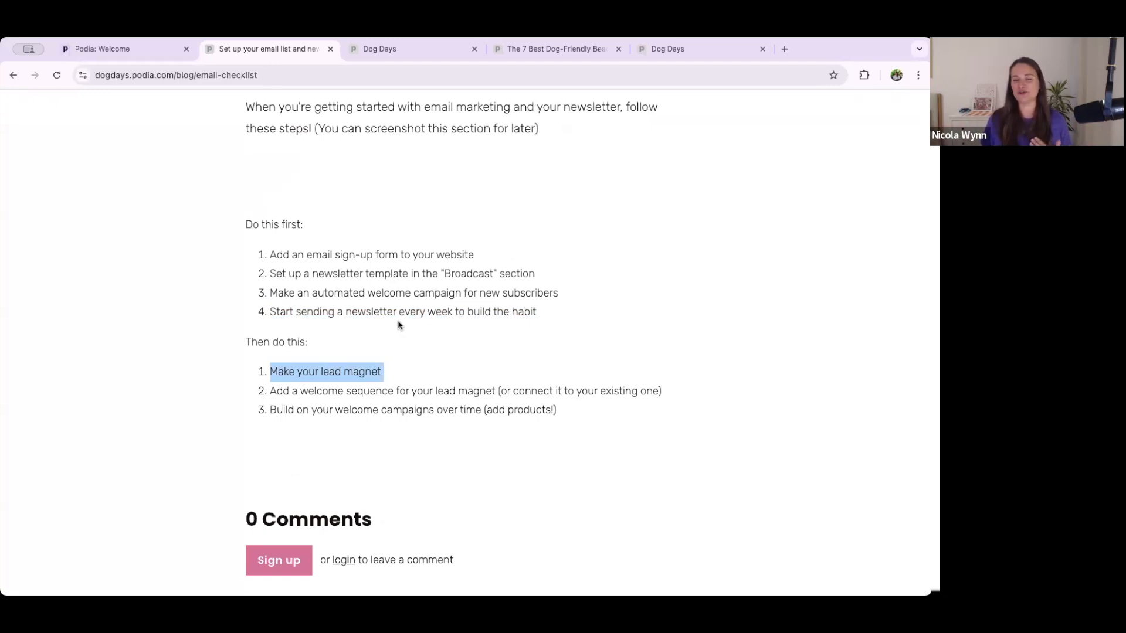
double_click(275, 392)
drag(331, 394, 666, 391)
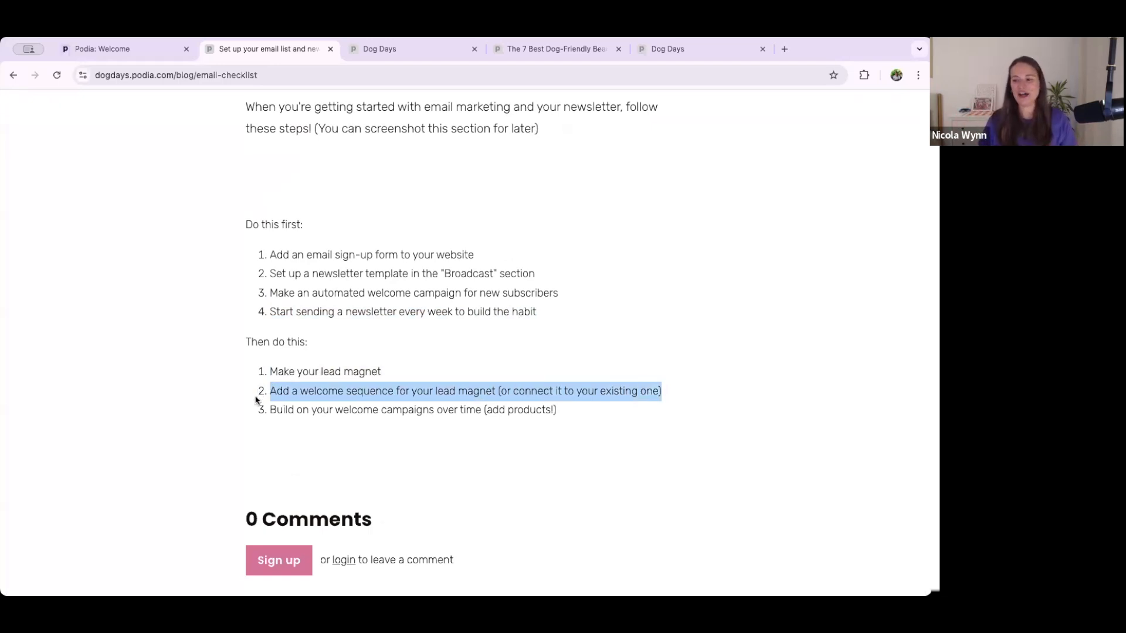
drag(269, 411, 581, 413)
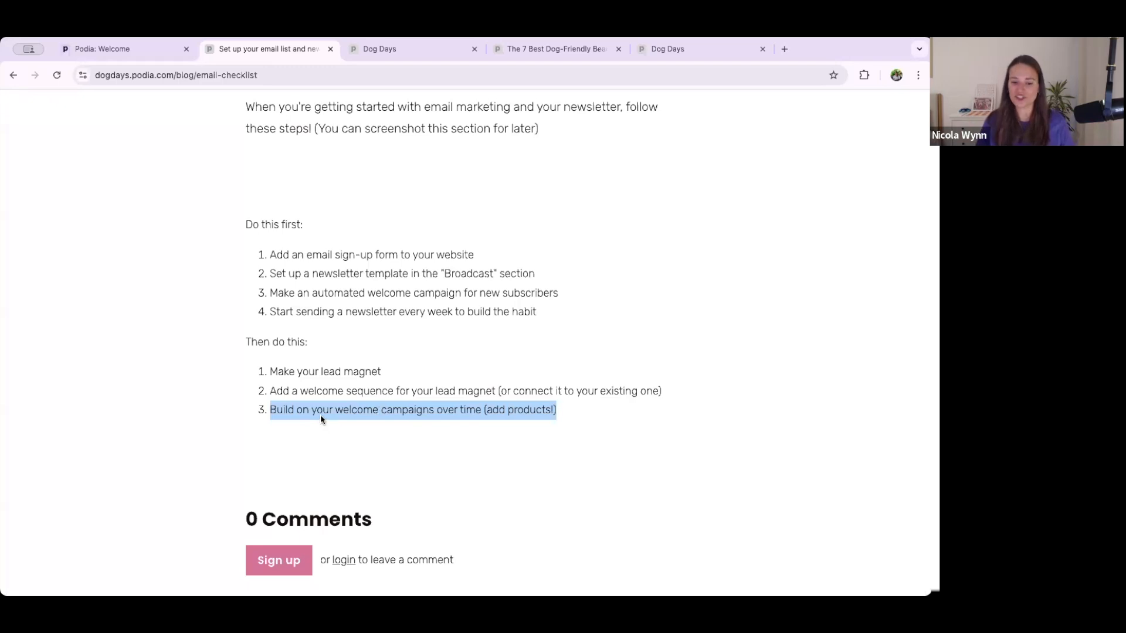
click(417, 409)
scroll(414, 404, up, 7)
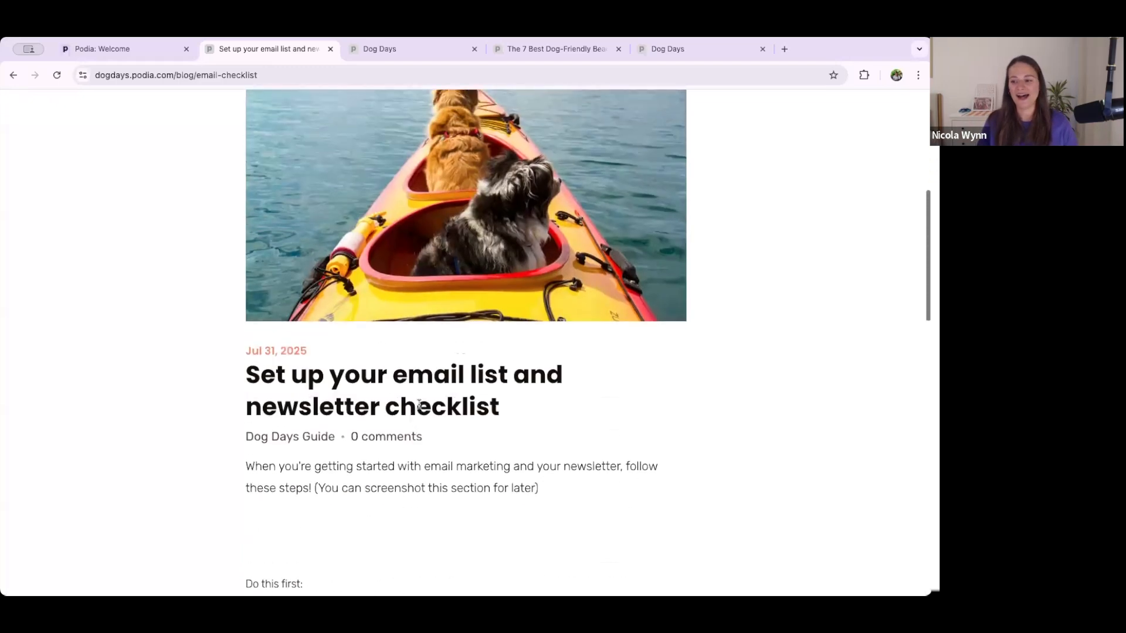
scroll(451, 410, up, 5)
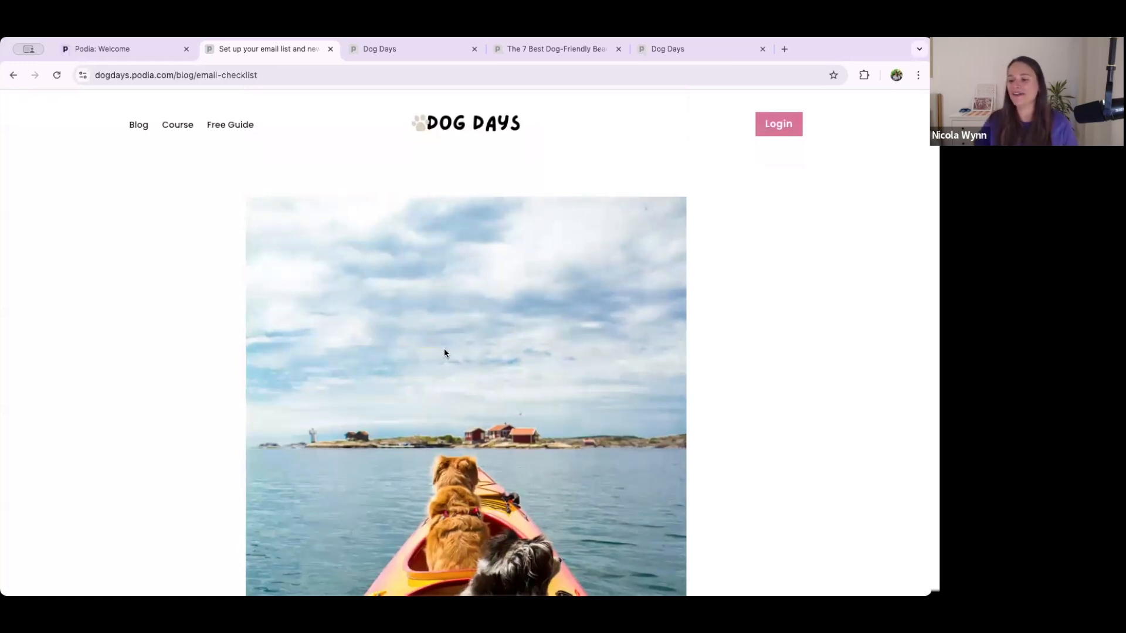
scroll(464, 329, down, 5)
scroll(583, 232, up, 5)
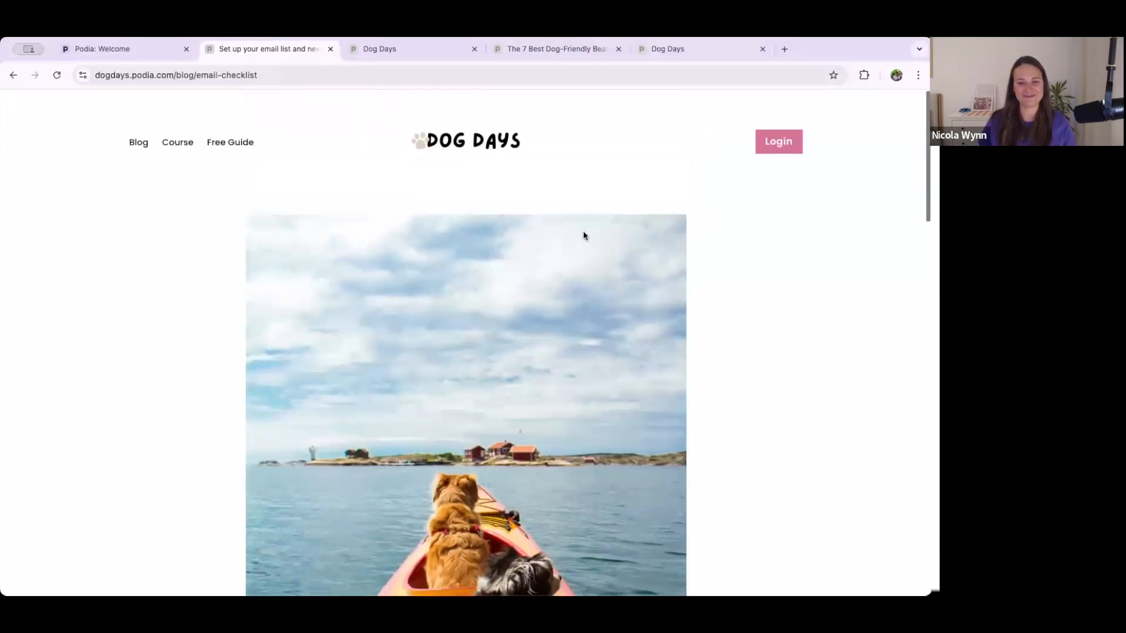
Return to the live blog page, and in Podia open the blog index page in the website editor.
click(137, 127)
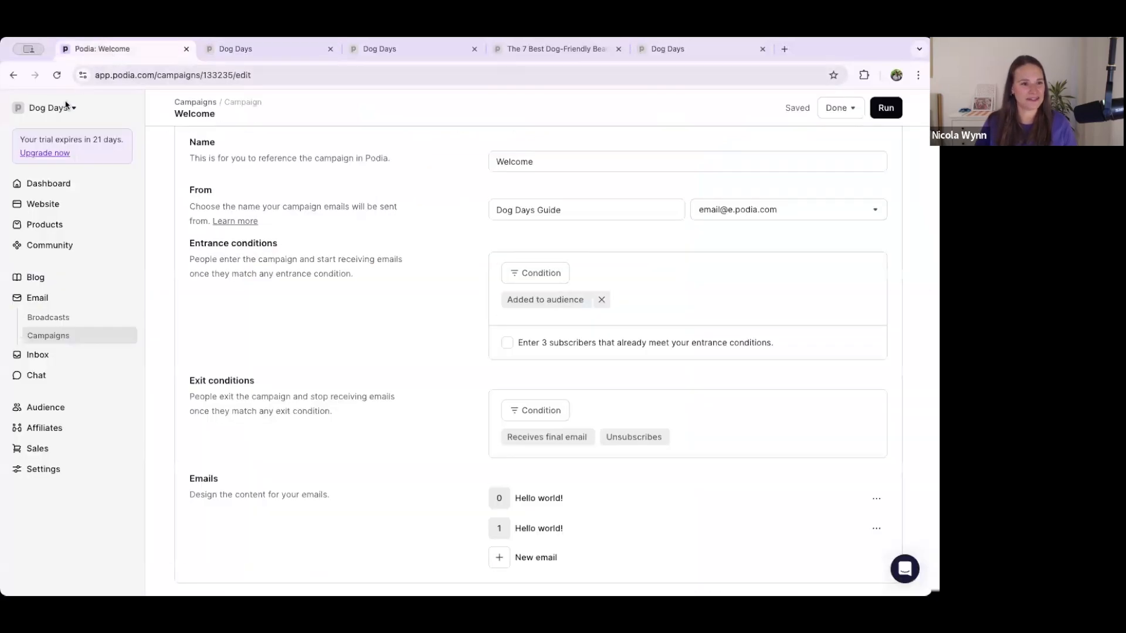
click(83, 209)
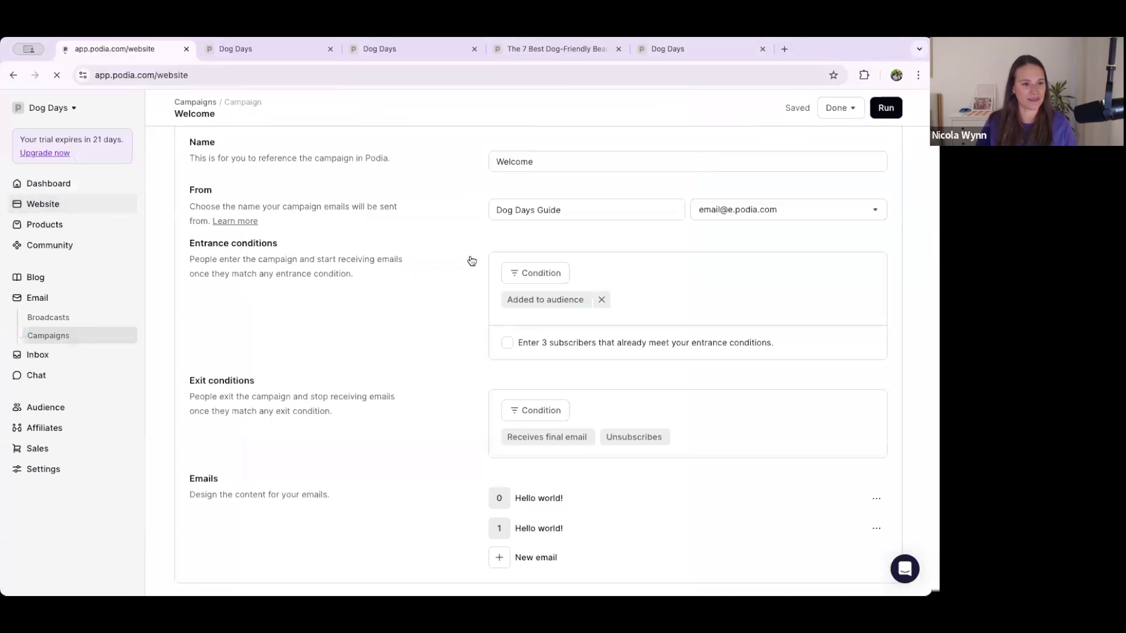
click(216, 206)
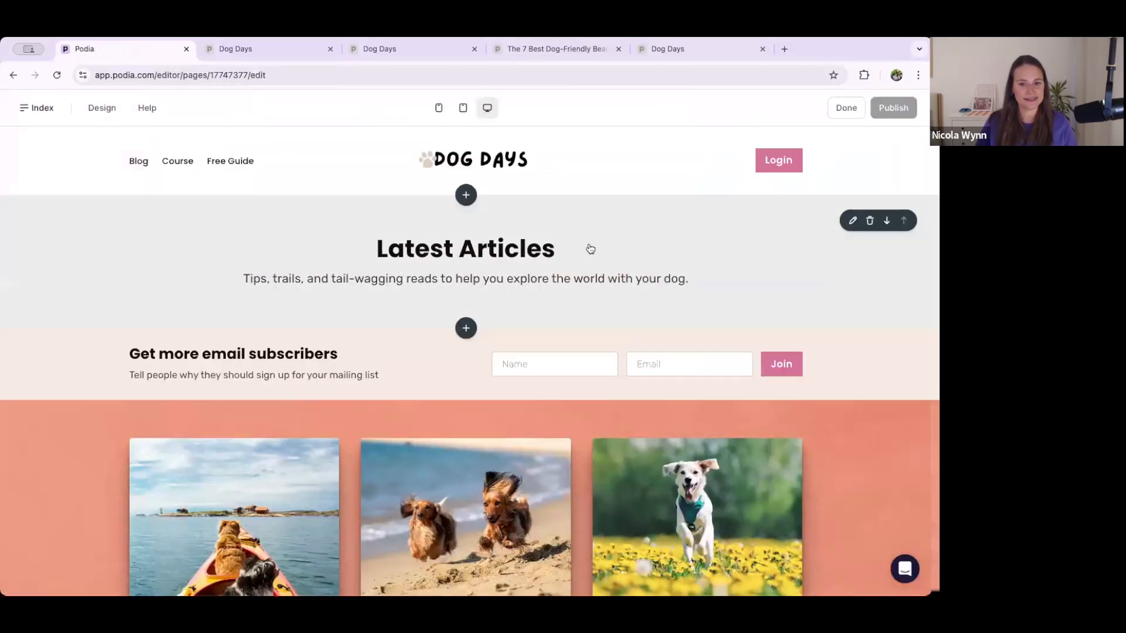
View the settings of the Latest Articles heading and the Slim email form on the blog index page.
click(587, 249)
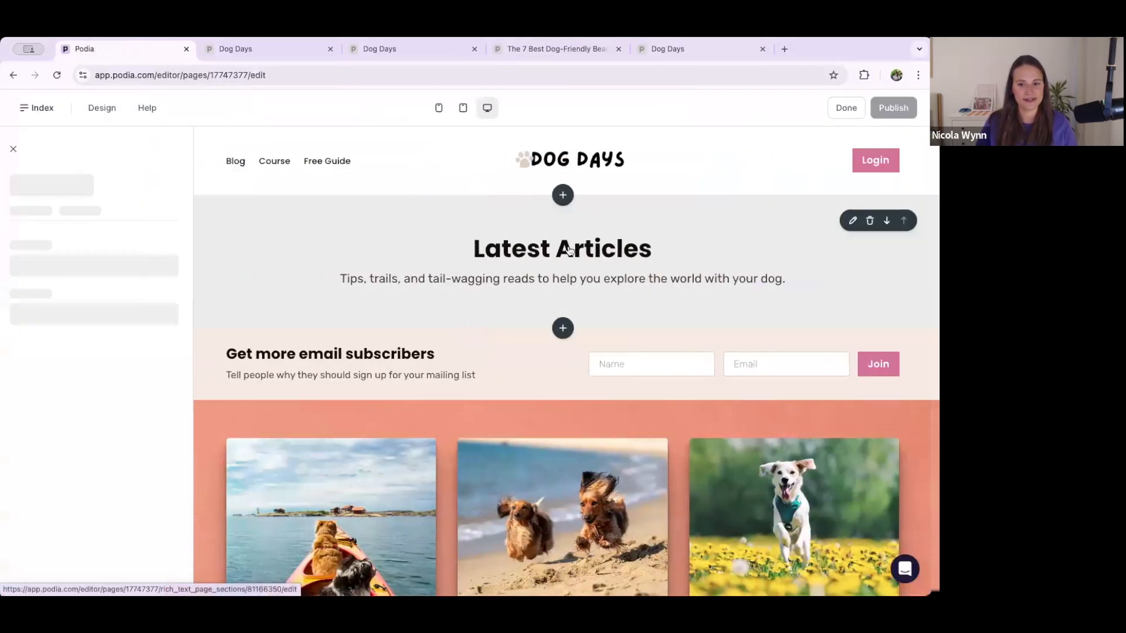
click(495, 258)
click(495, 365)
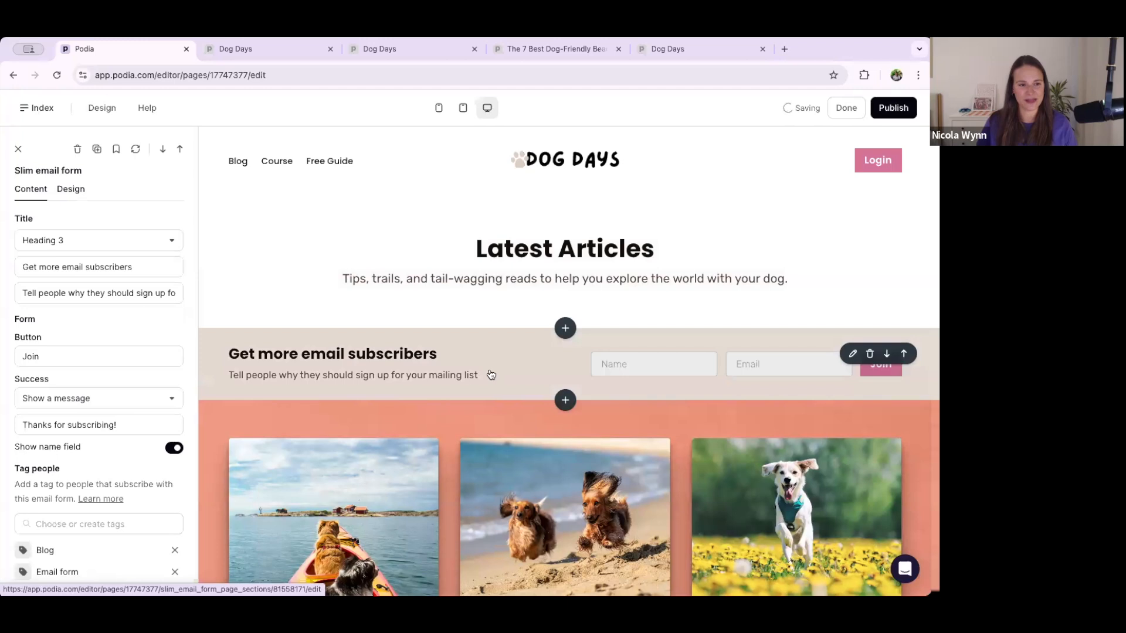
scroll(345, 340, down, 5)
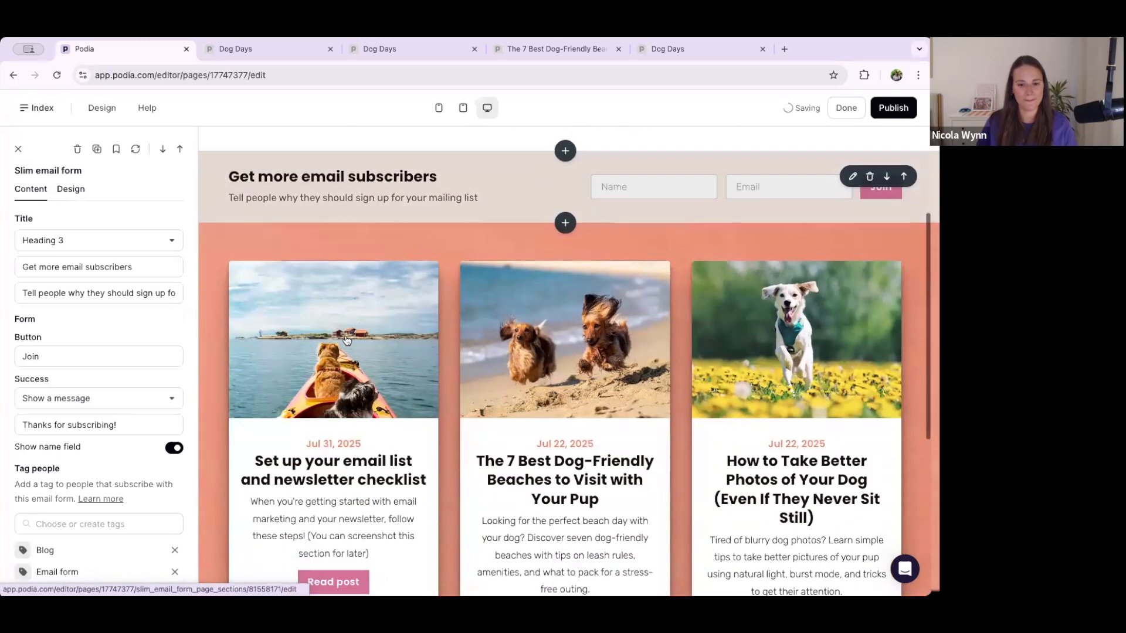
Examine the design options of the blog index's Posts section, including its available card styles.
click(444, 350)
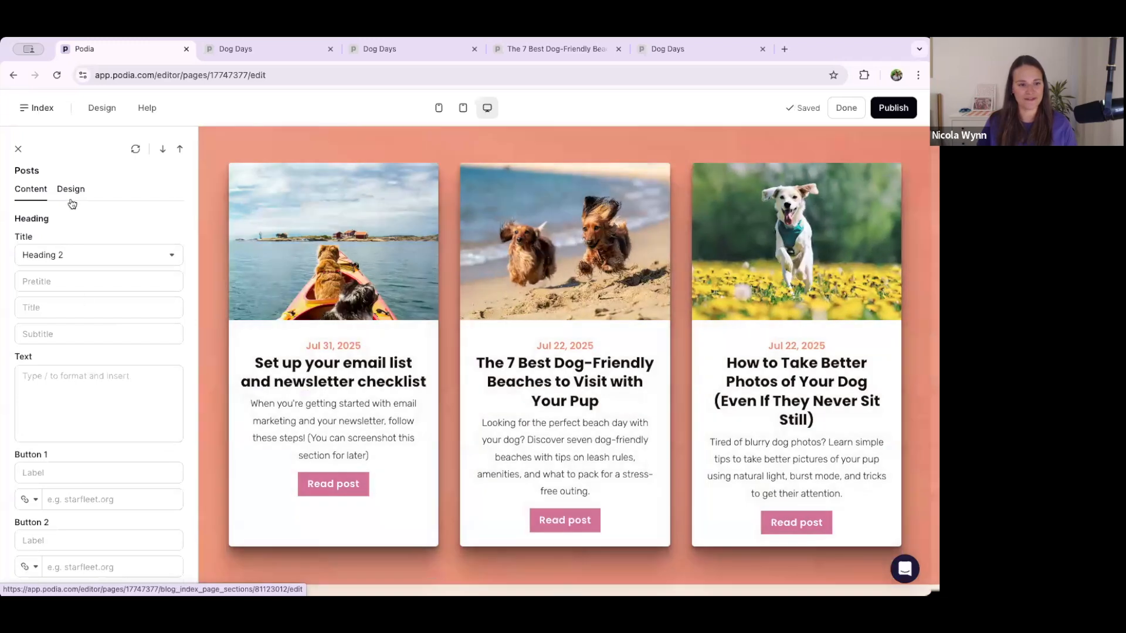
click(71, 190)
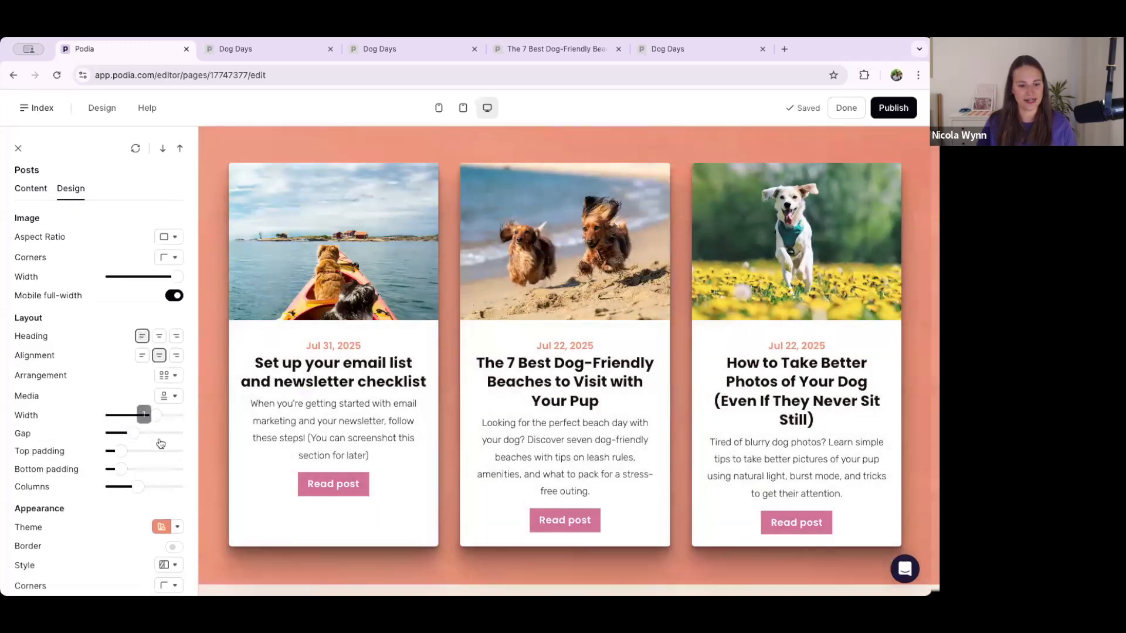
scroll(161, 463, down, 2)
click(167, 481)
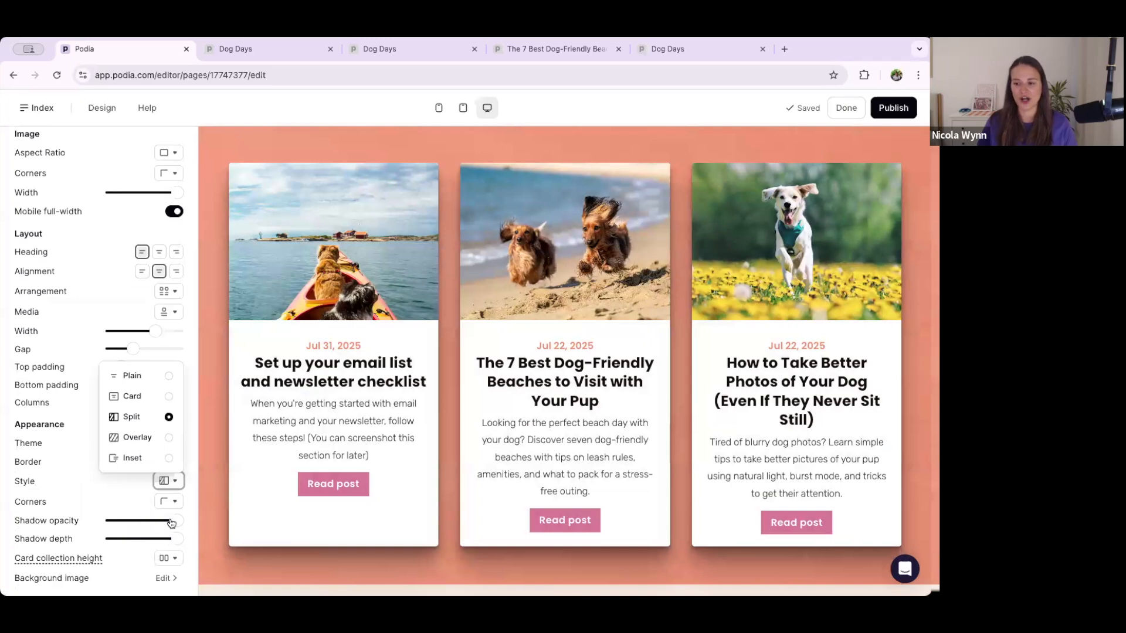
click(79, 232)
scroll(139, 237, up, 2)
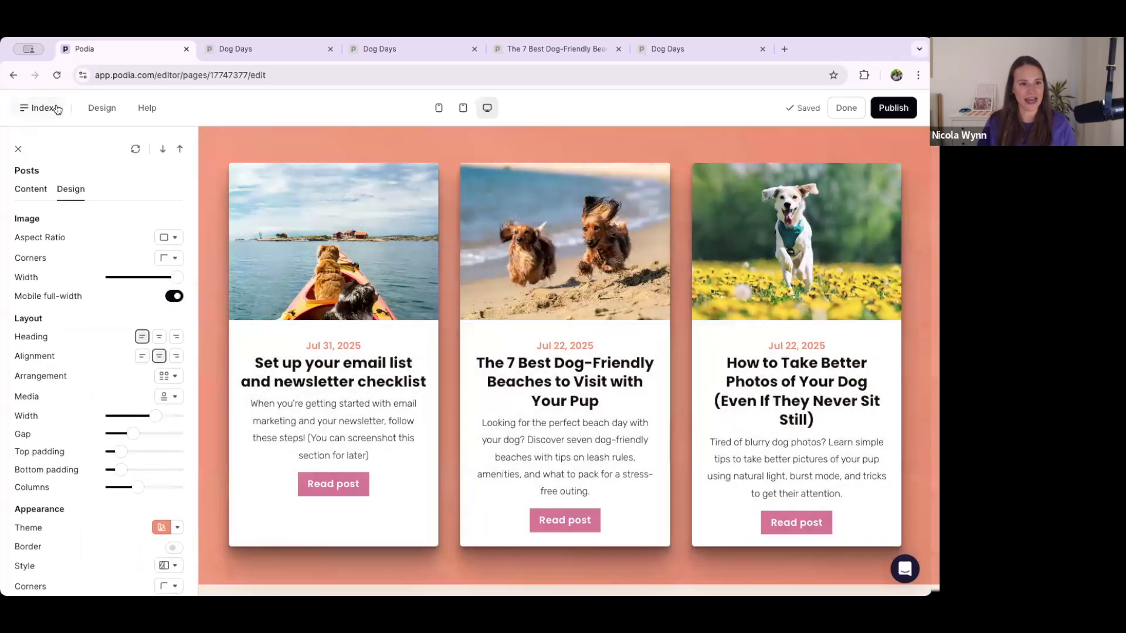
Open the Blog post page template and give the Post heading's featured image a landscape rectangle aspect ratio.
click(38, 108)
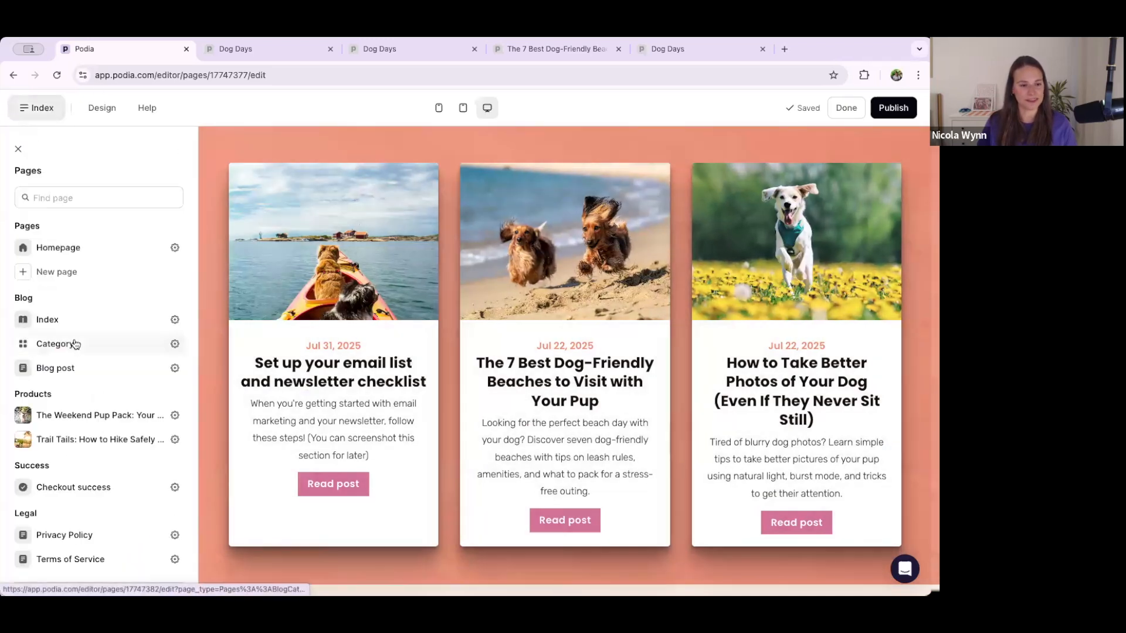
click(66, 369)
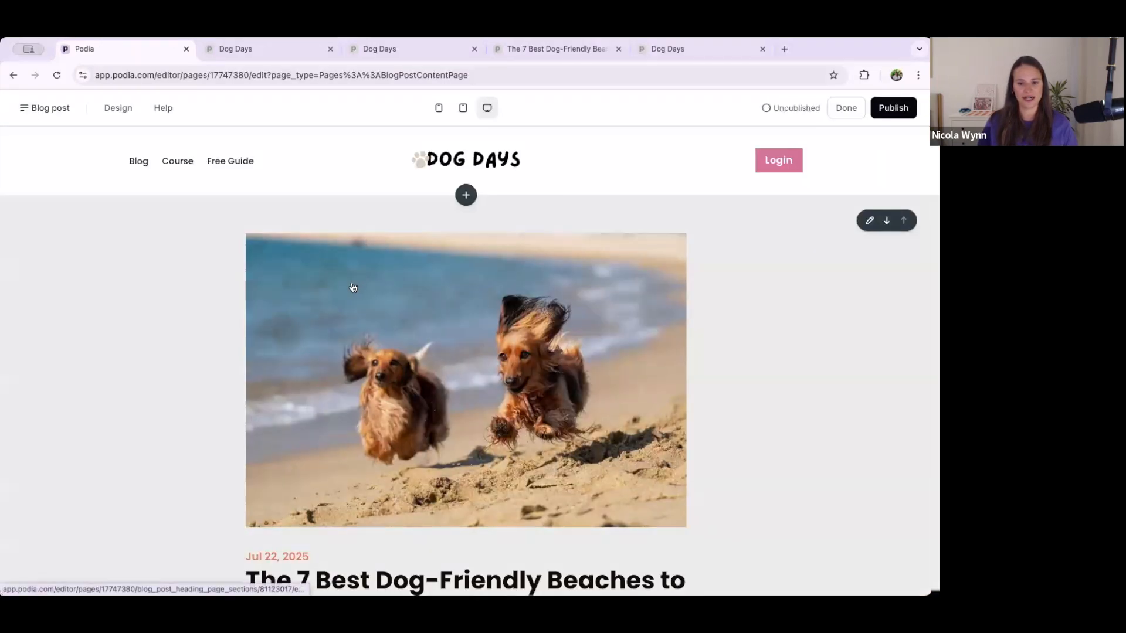
click(354, 282)
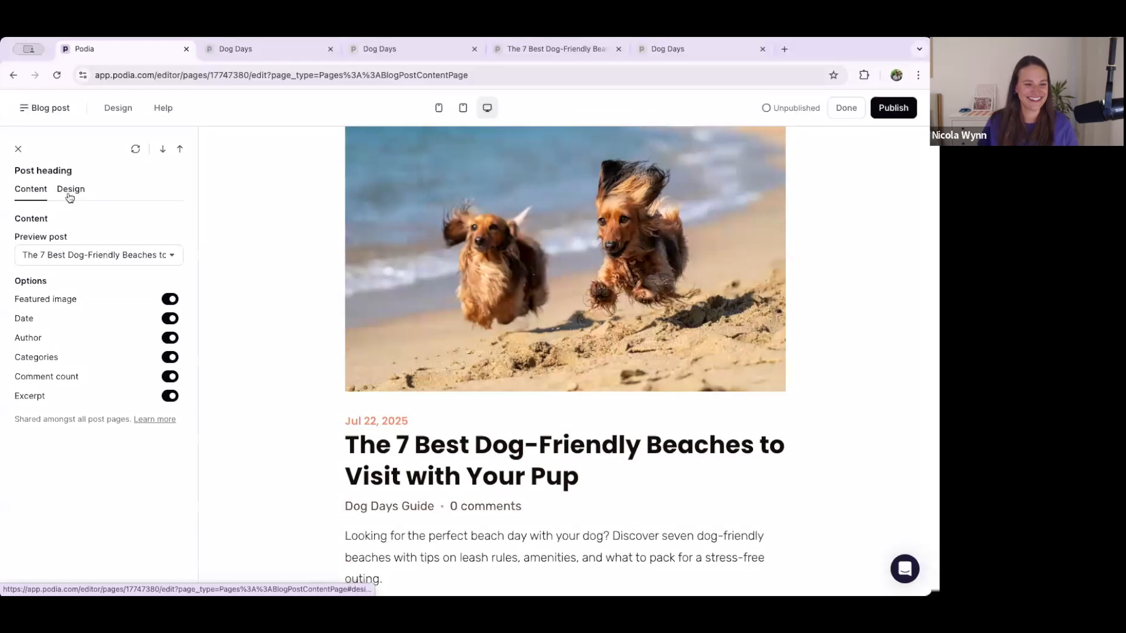
click(70, 196)
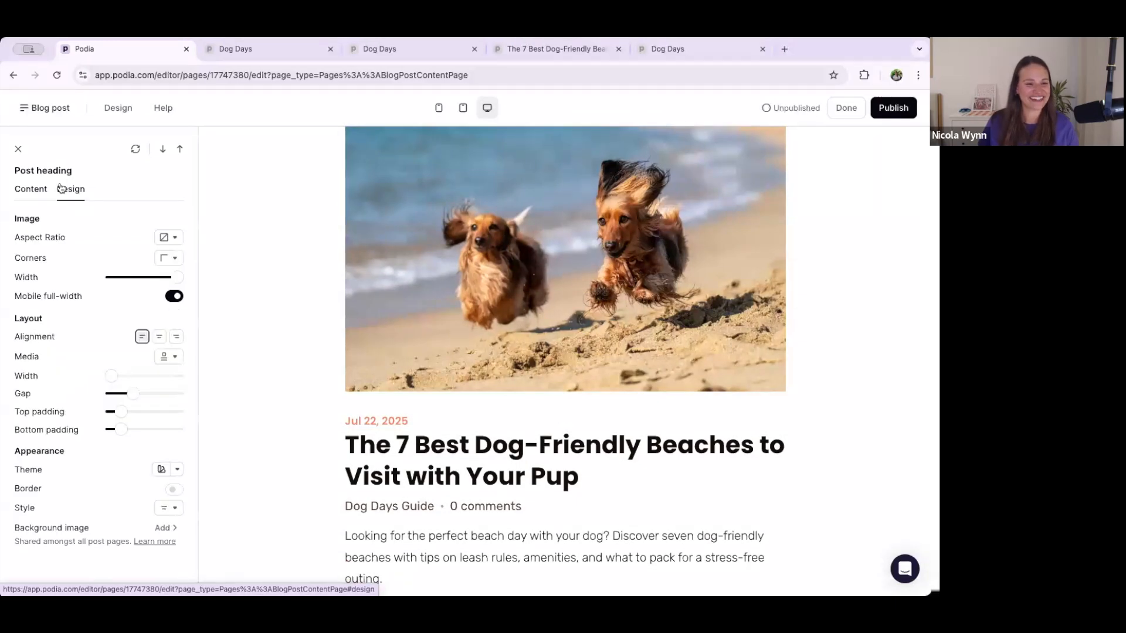
click(164, 236)
click(126, 302)
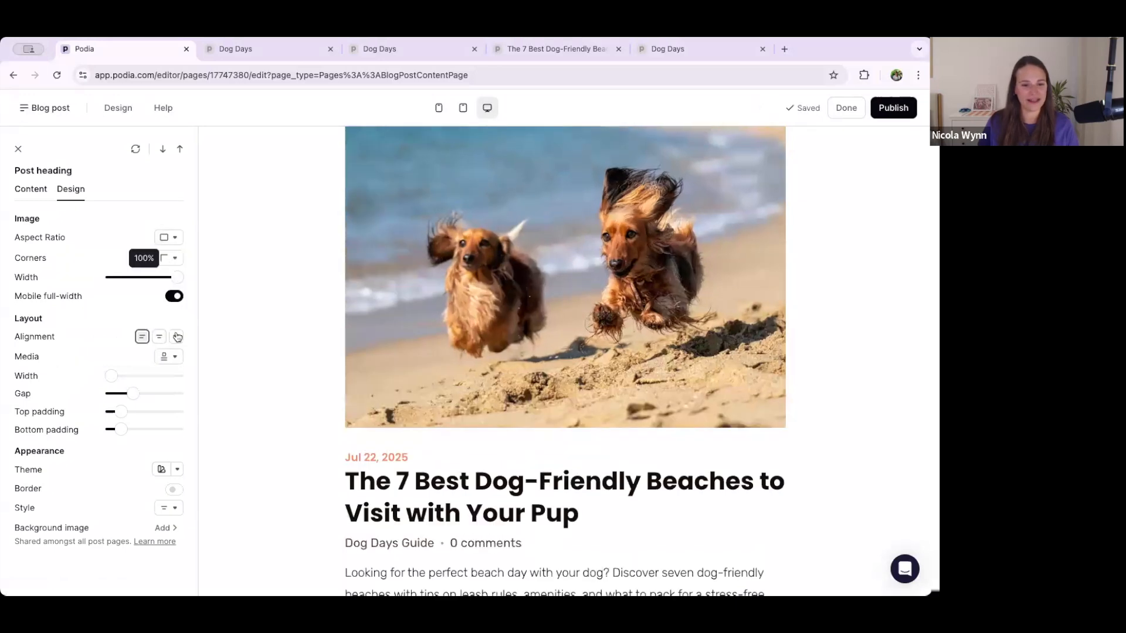
Examine the media position and style options for the Post heading in the Blog post template.
click(165, 356)
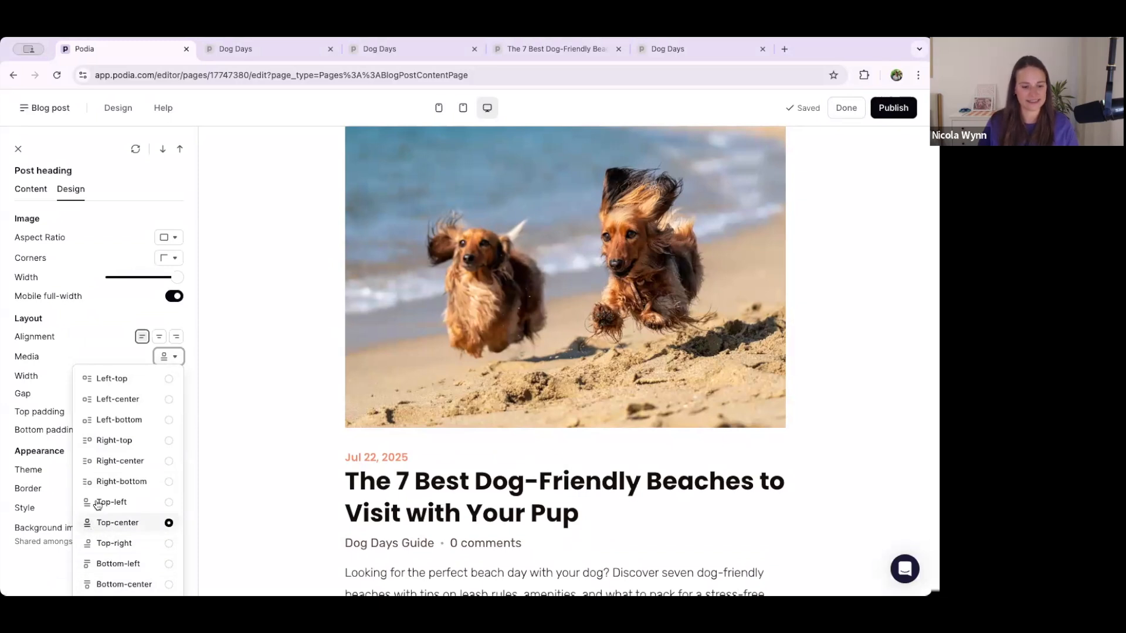
click(107, 320)
mouse_move(112, 381)
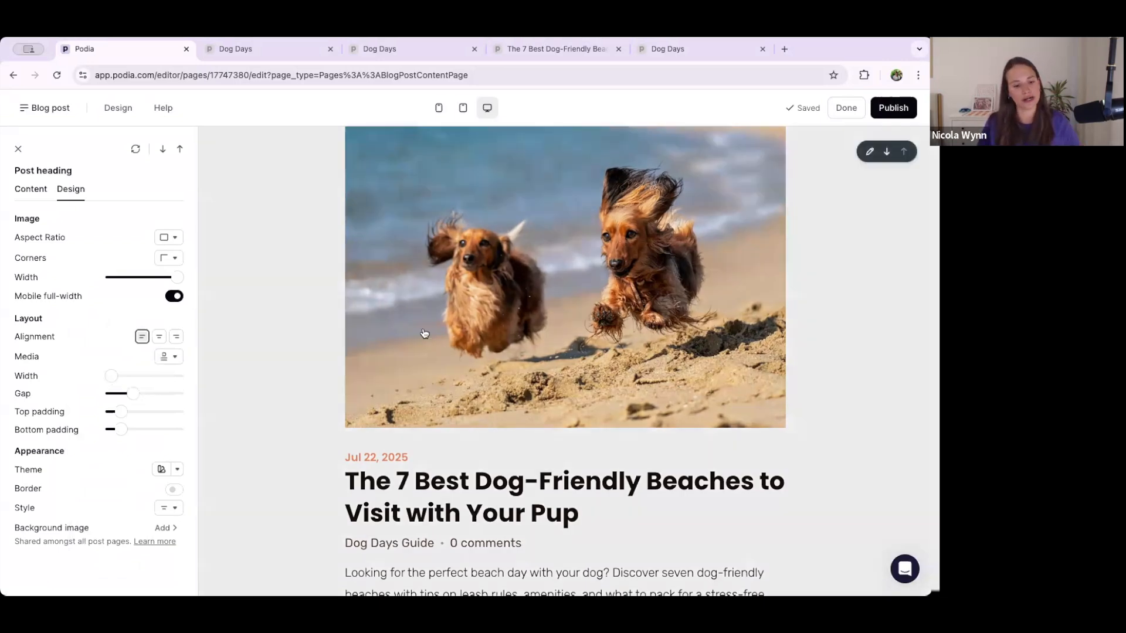
scroll(280, 427, down, 4)
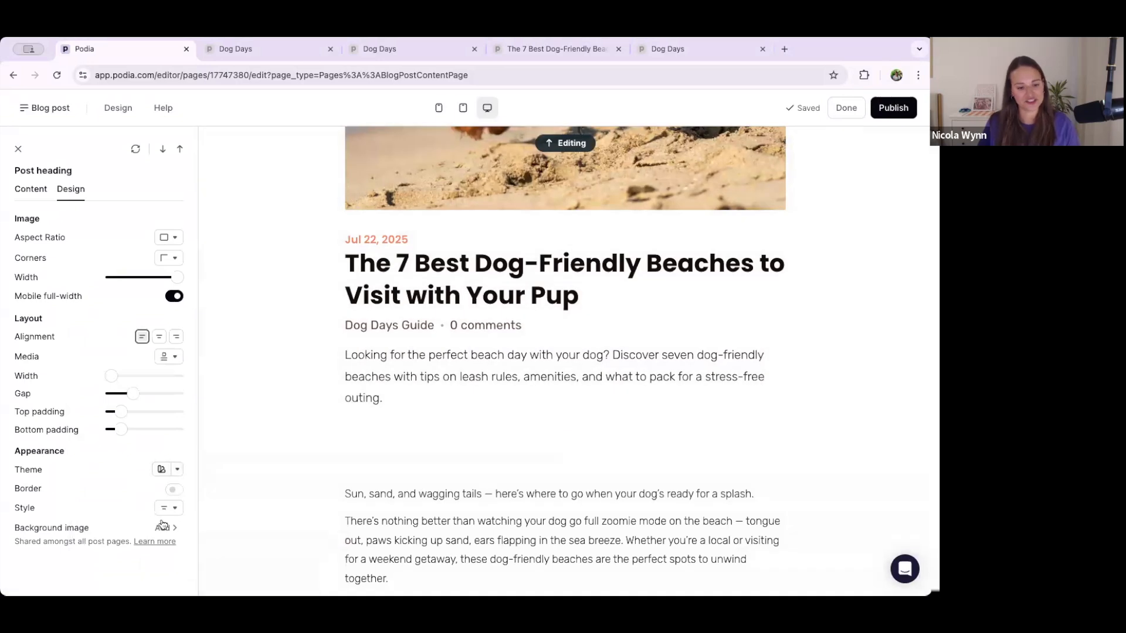
click(162, 518)
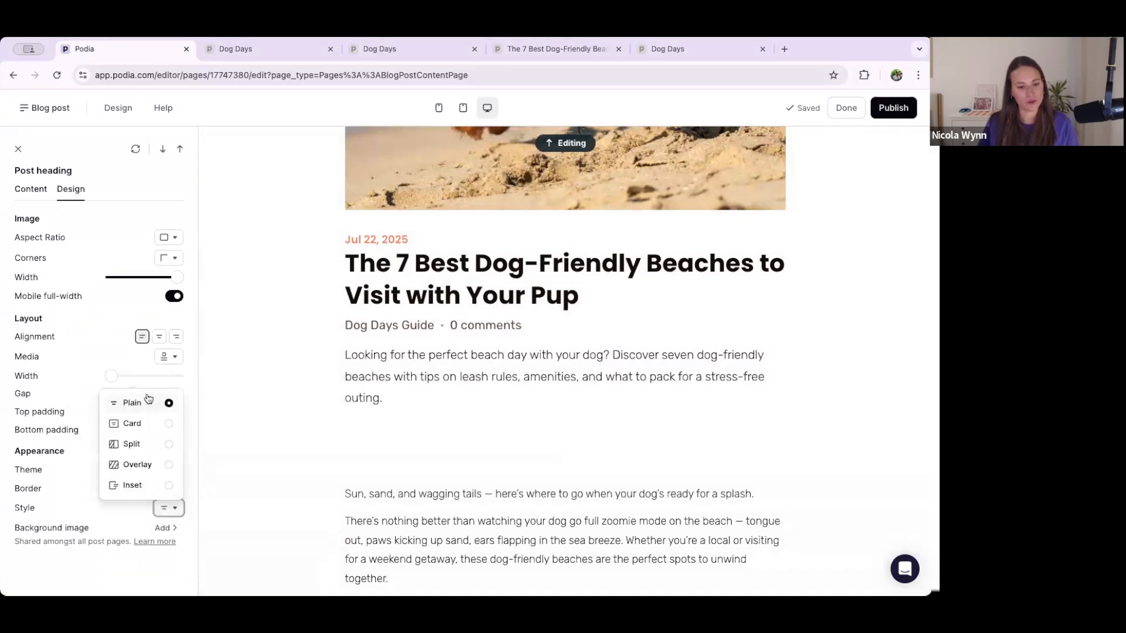
click(70, 370)
Browse the Products section layouts available below the Weekend Pup Pack form, and leave the website editor.
scroll(383, 399, down, 20)
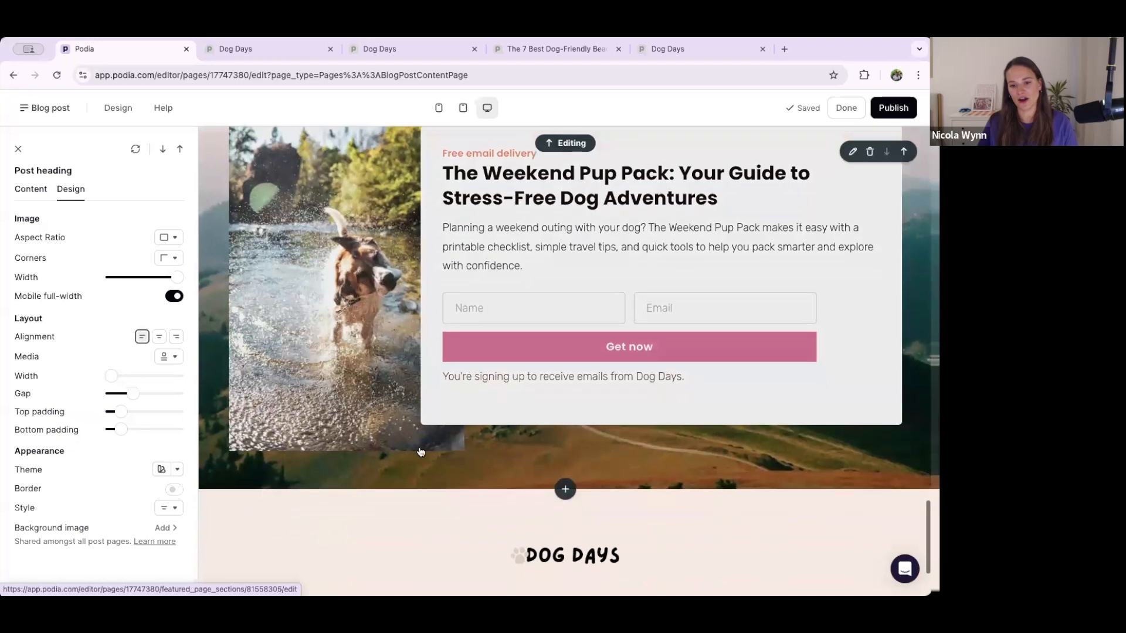
scroll(421, 452, down, 1)
click(565, 452)
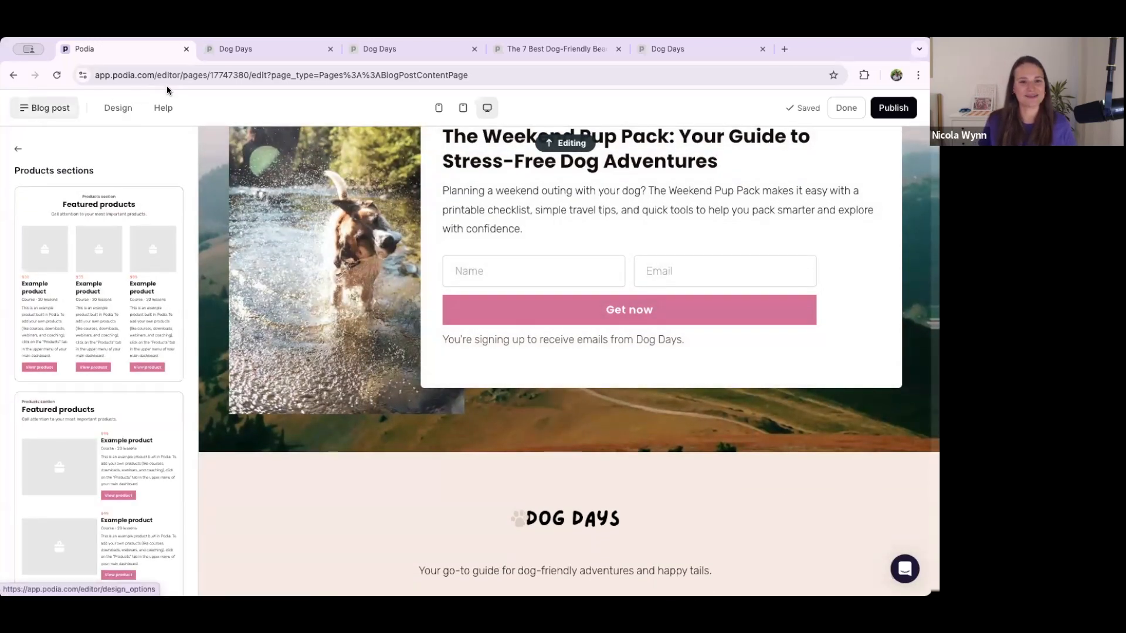
click(237, 58)
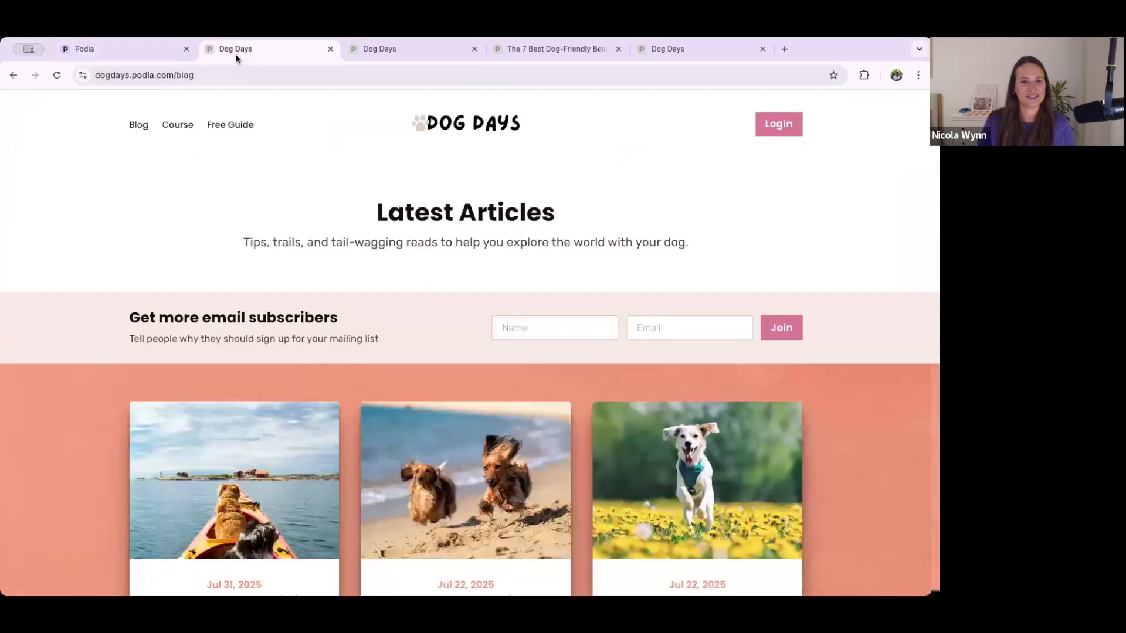
click(91, 47)
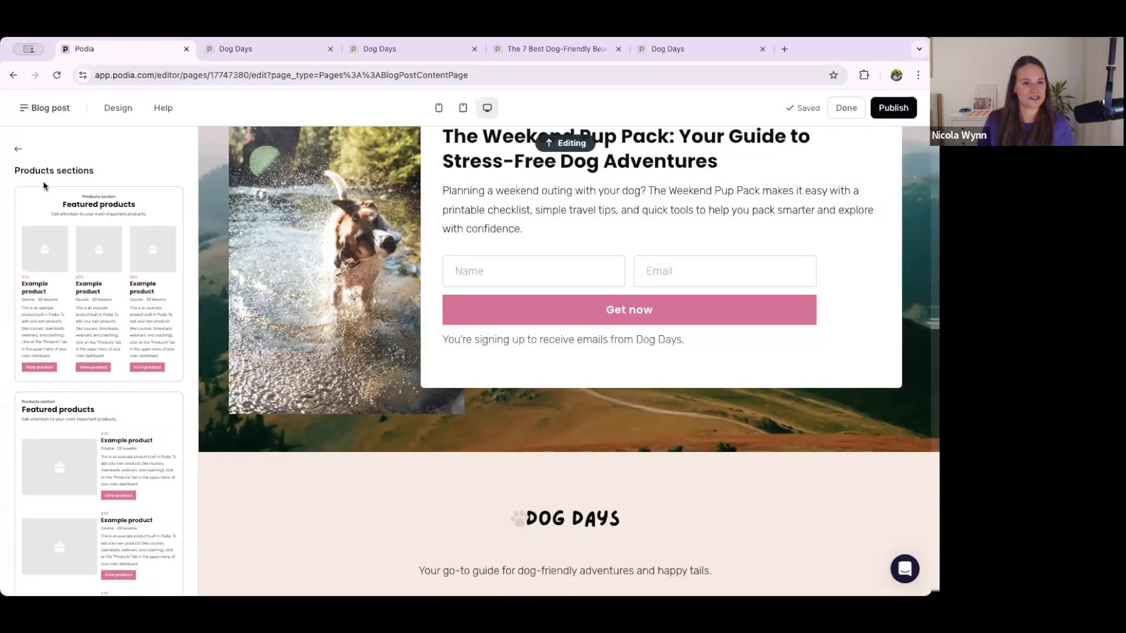
click(845, 108)
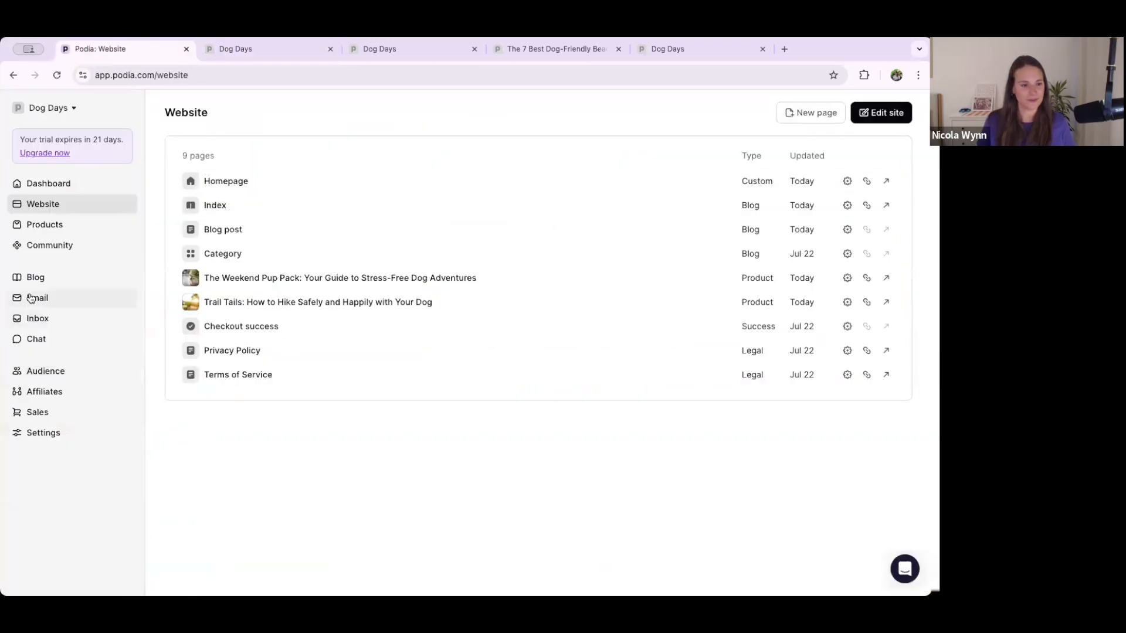
Open the Newsletter 1 broadcast from the email broadcasts and send it immediately to everyone.
click(31, 298)
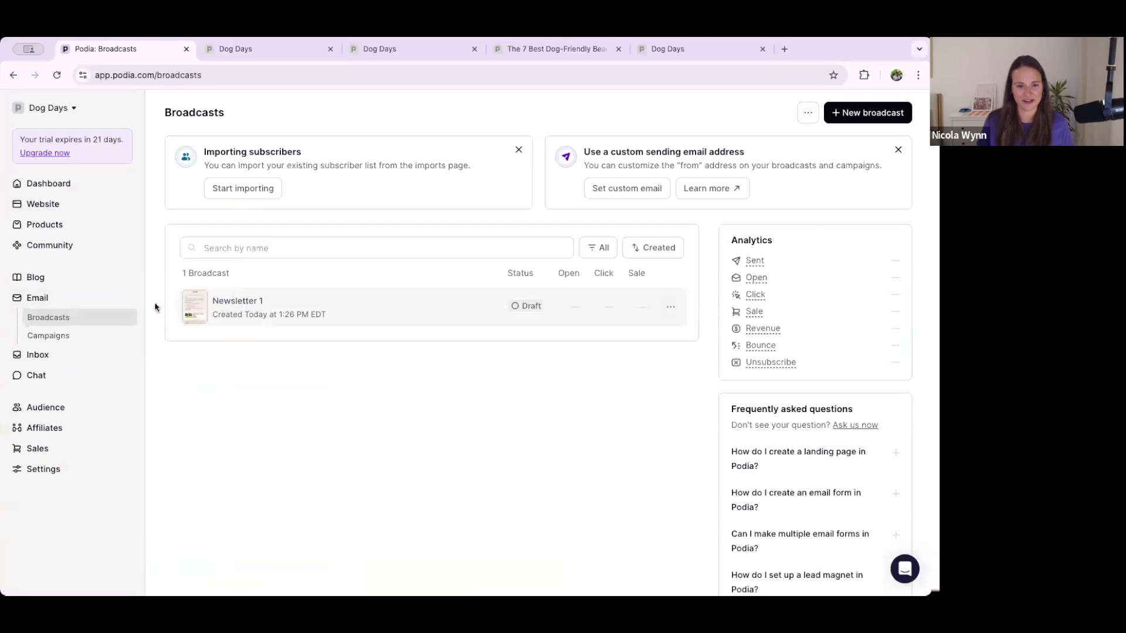
click(254, 307)
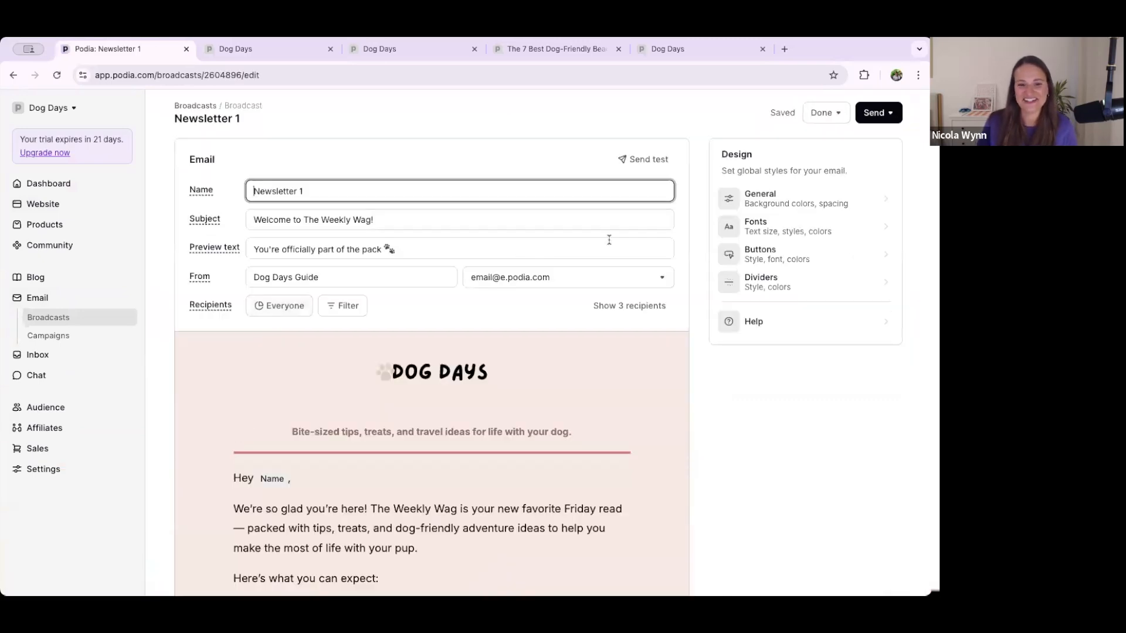
click(847, 117)
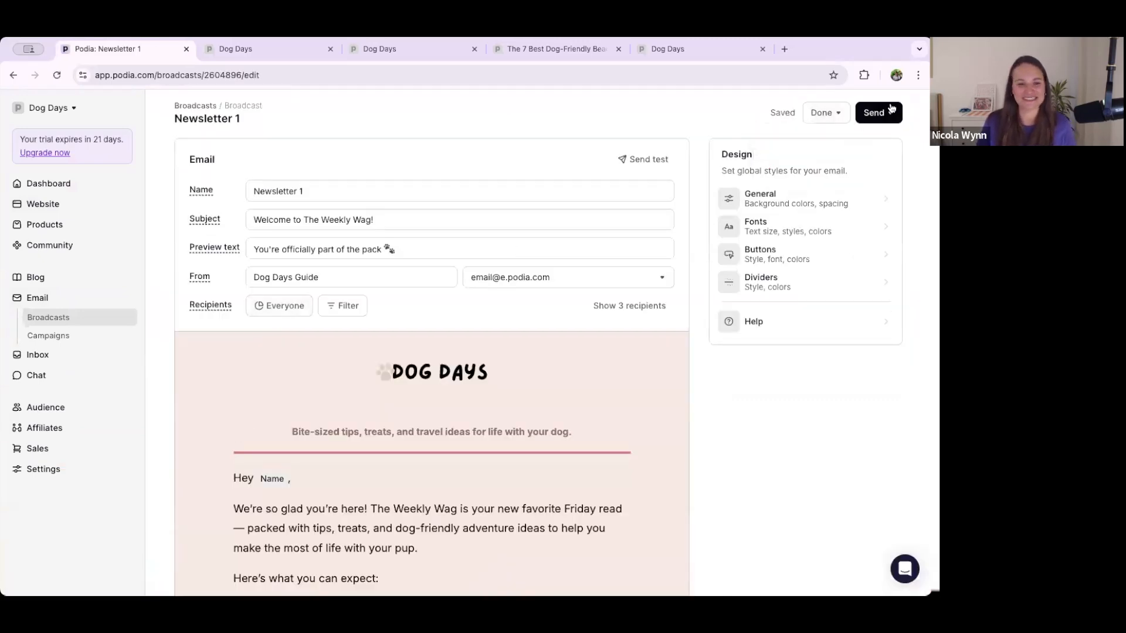
click(870, 115)
click(853, 139)
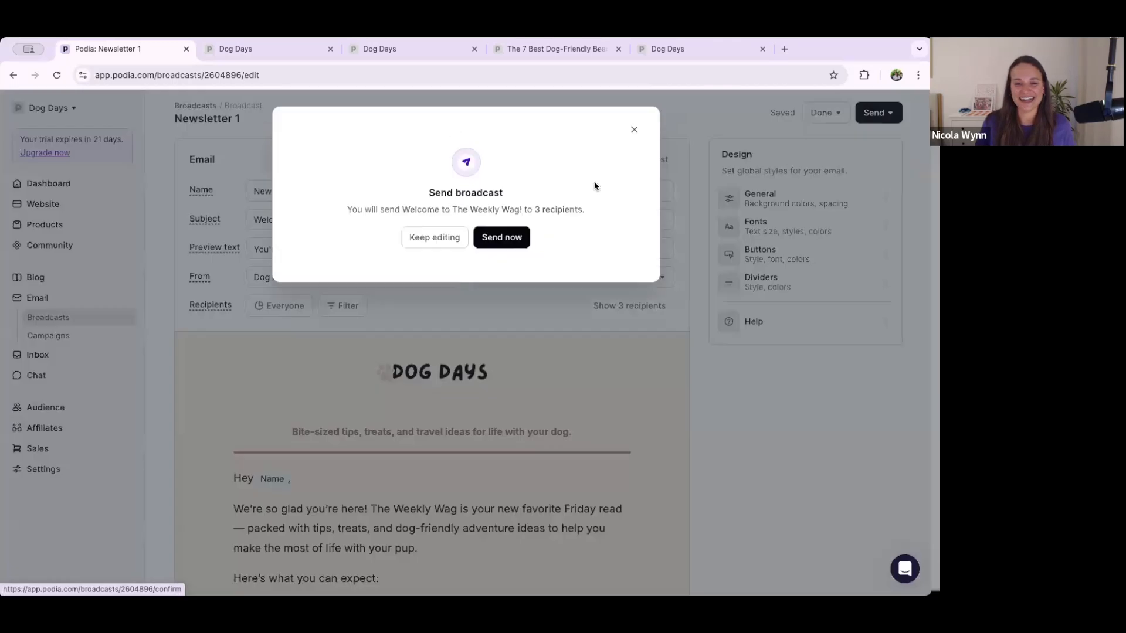
click(509, 242)
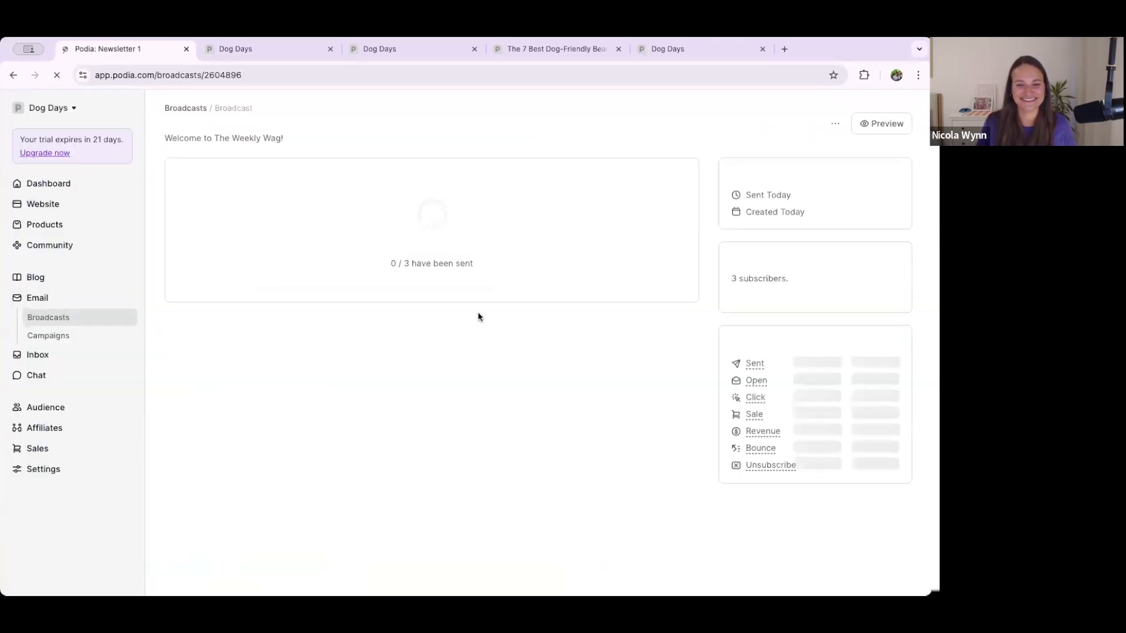
Copy the share link of the sent Newsletter 1 broadcast.
click(836, 124)
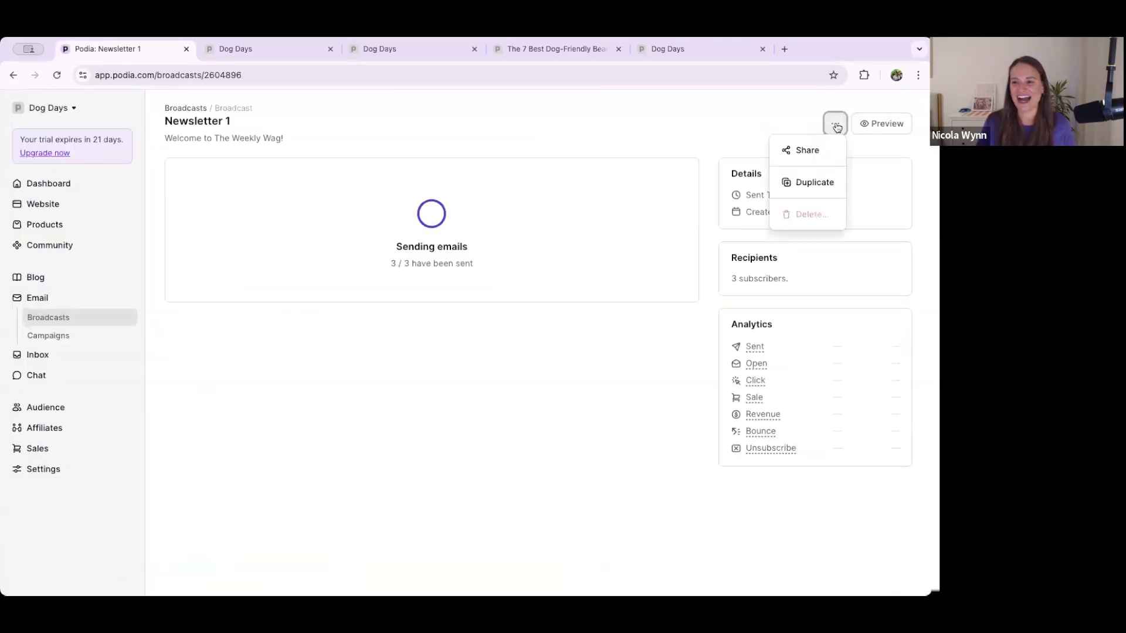
click(805, 150)
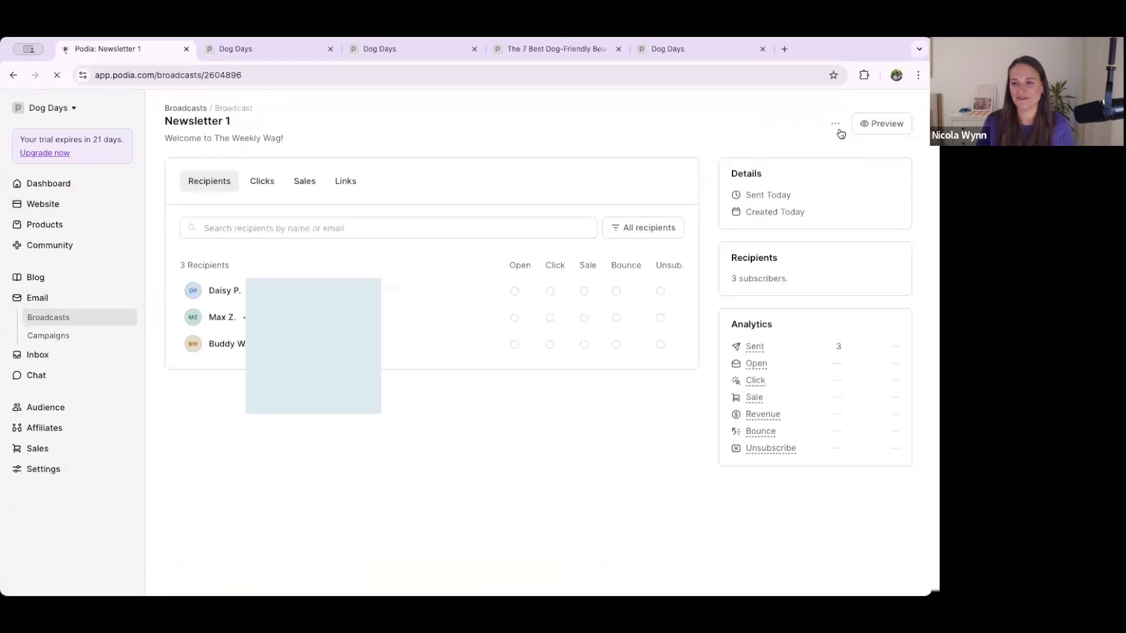
click(834, 126)
click(804, 150)
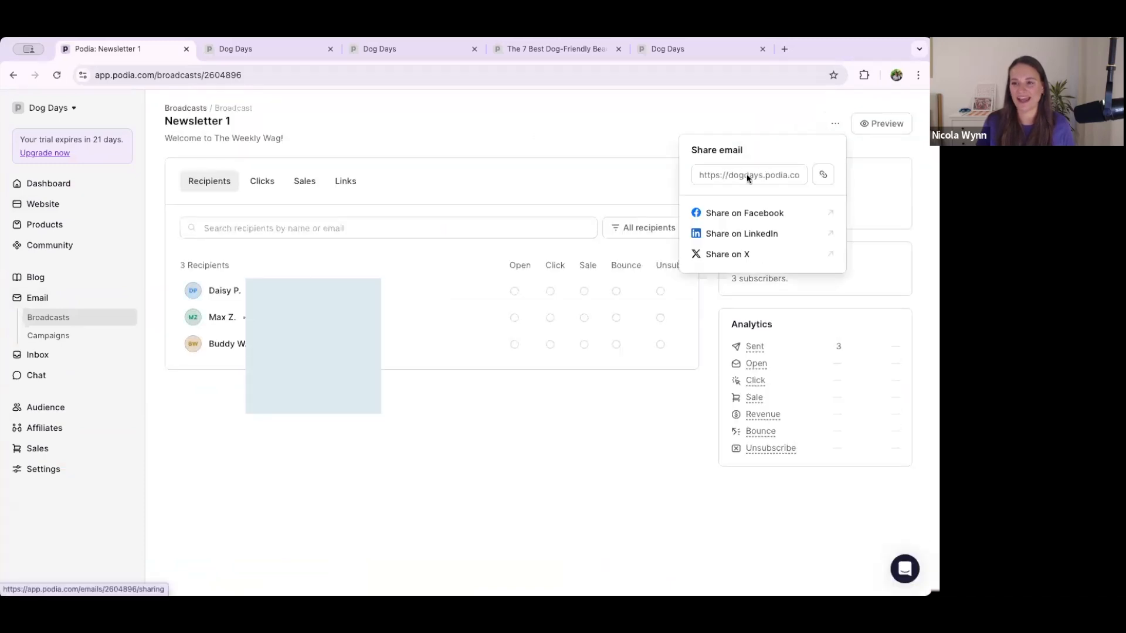
click(823, 176)
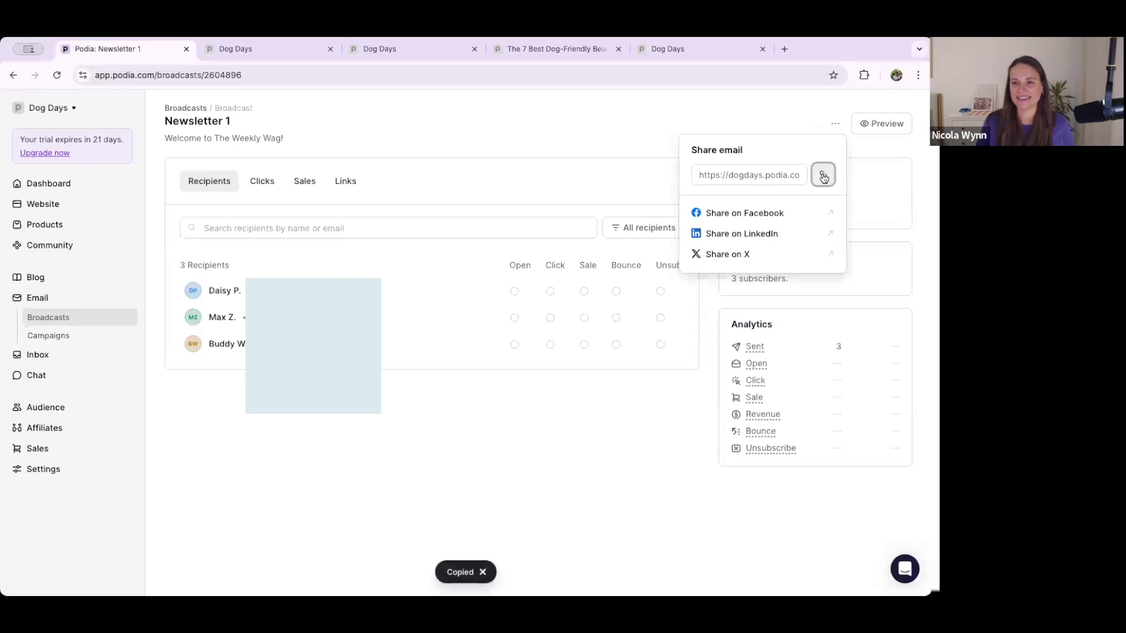
Load the copied share link in another browser tab and review the newsletter's web version from header to footer.
click(410, 45)
click(341, 75)
key(ctrl+v)
key(Return)
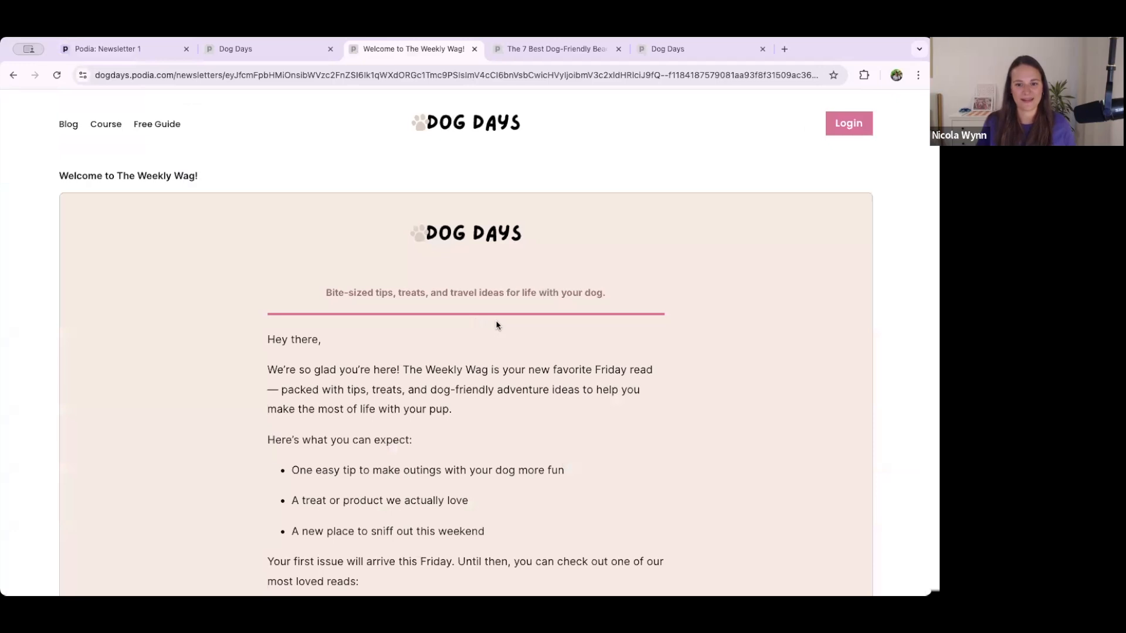
scroll(496, 326, down, 10)
scroll(377, 256, up, 10)
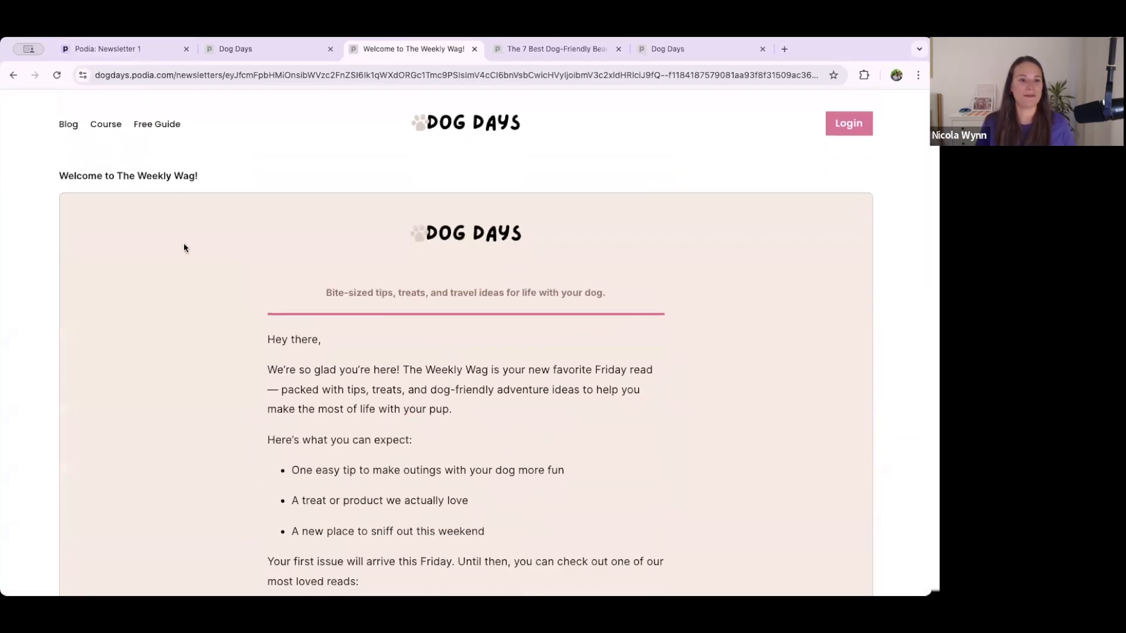
drag(164, 124, 89, 198)
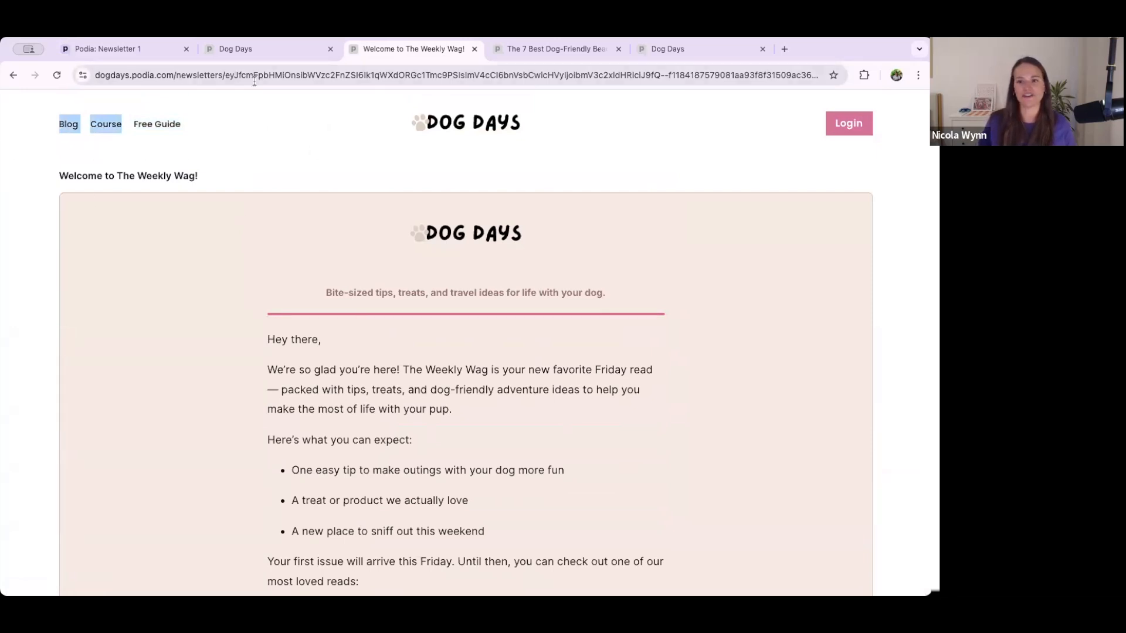
scroll(516, 195, down, 10)
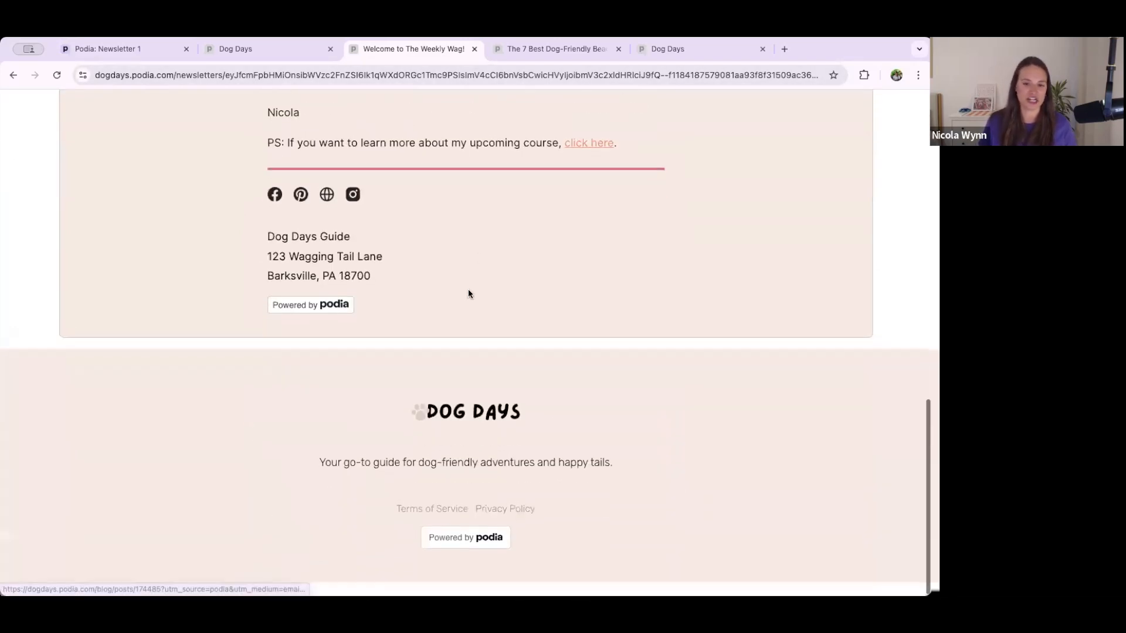
scroll(467, 291, up, 10)
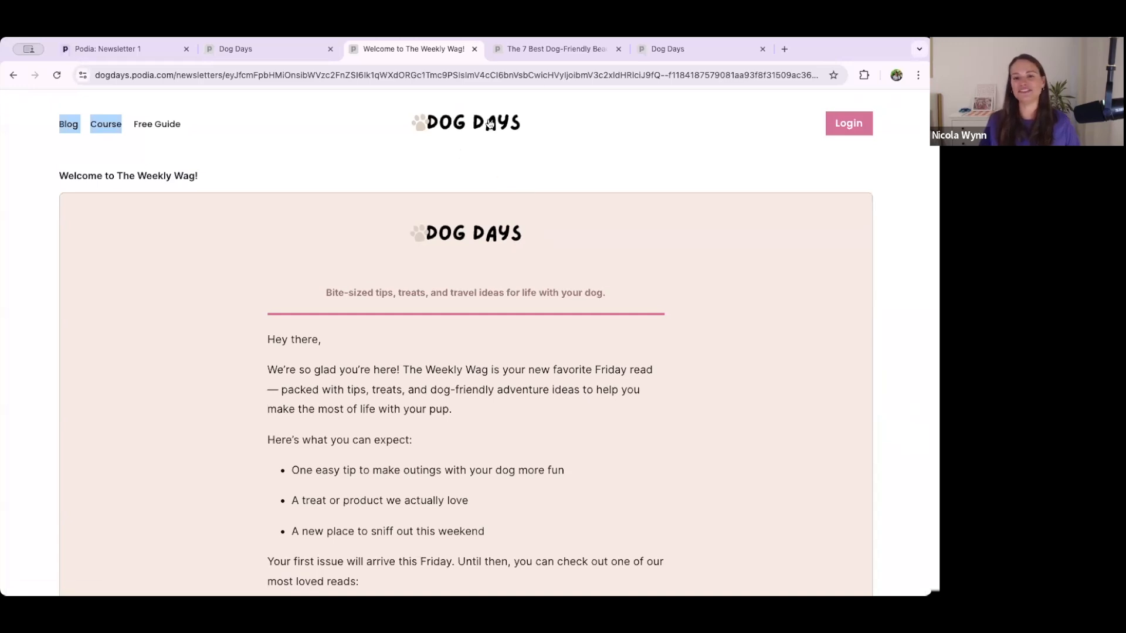
Look through the live blog post "The 7 Best Dog-Friendly Beaches to Visit with Your Pup" and highlight its title.
click(554, 49)
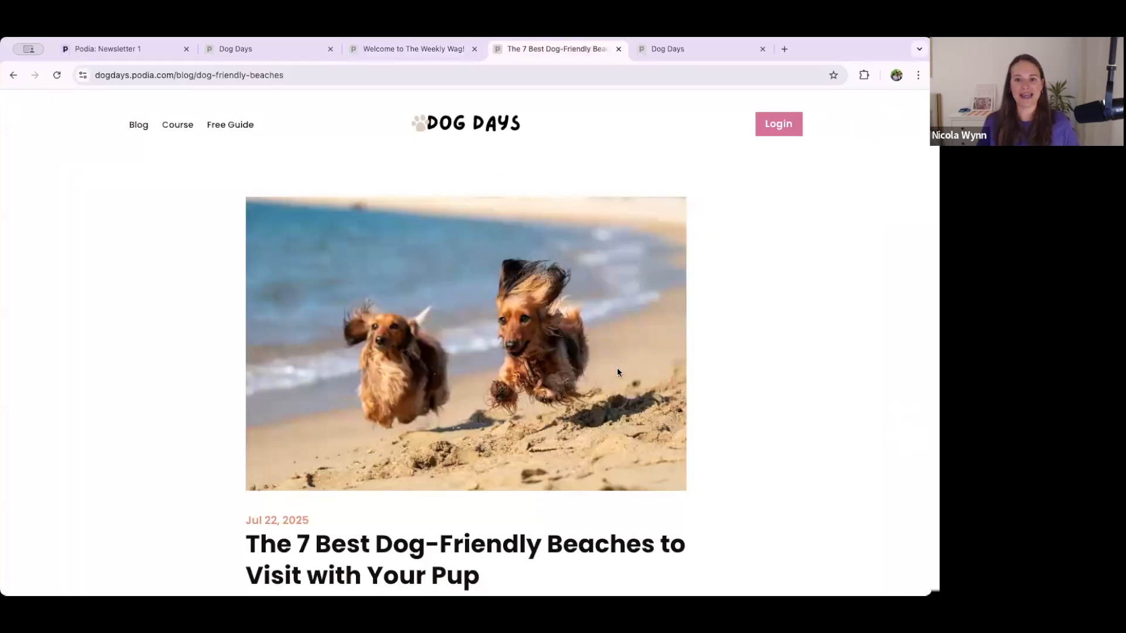
scroll(486, 343, down, 15)
scroll(484, 346, down, 8)
scroll(484, 346, up, 20)
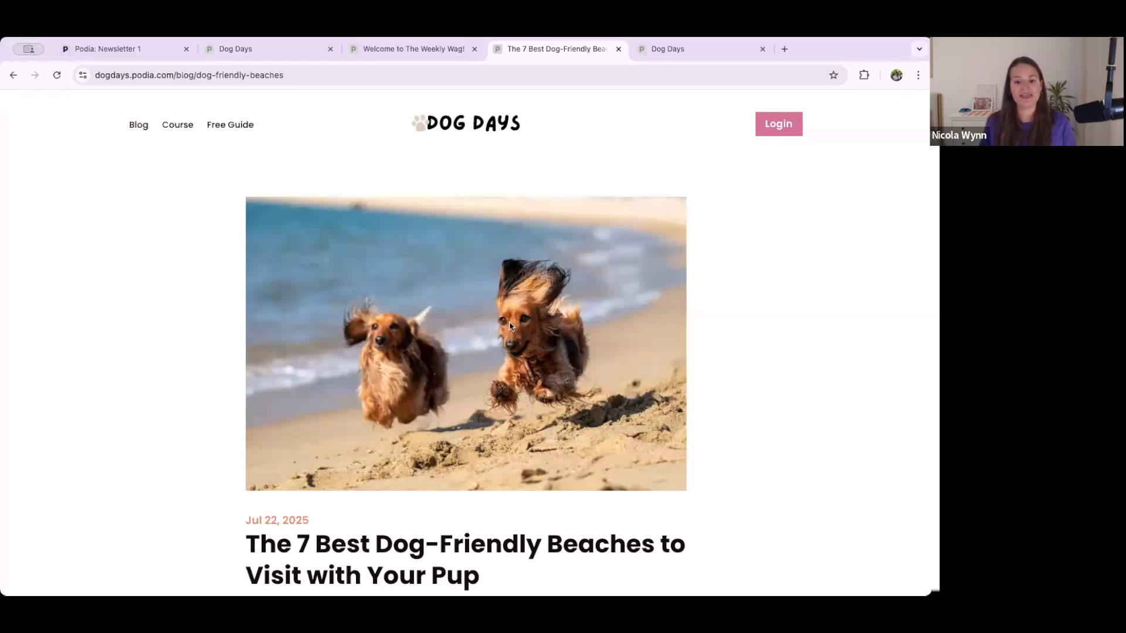
scroll(509, 326, down, 5)
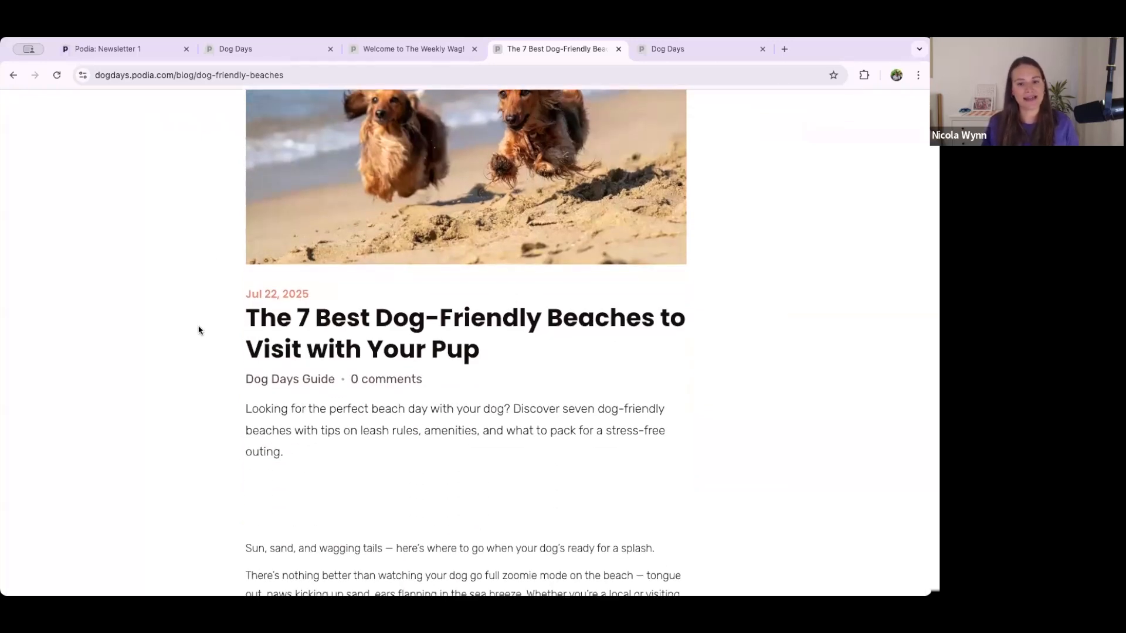
drag(231, 319, 457, 358)
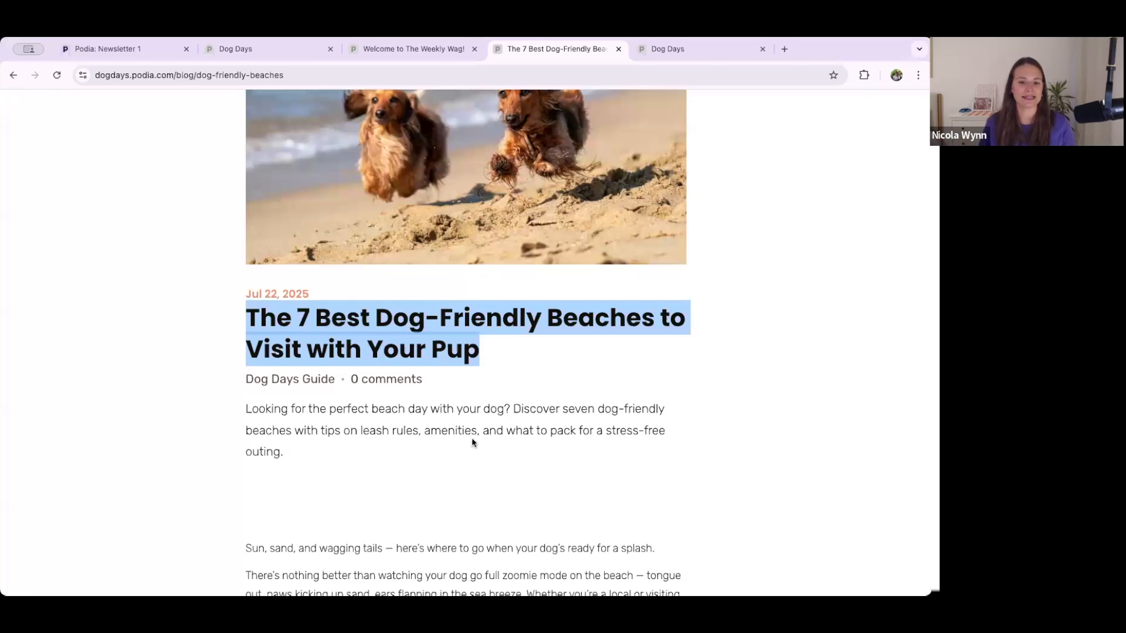
Review the email preview of Newsletter 1, and show the Dog Days account menu with its help and community options.
scroll(465, 431, down, 7)
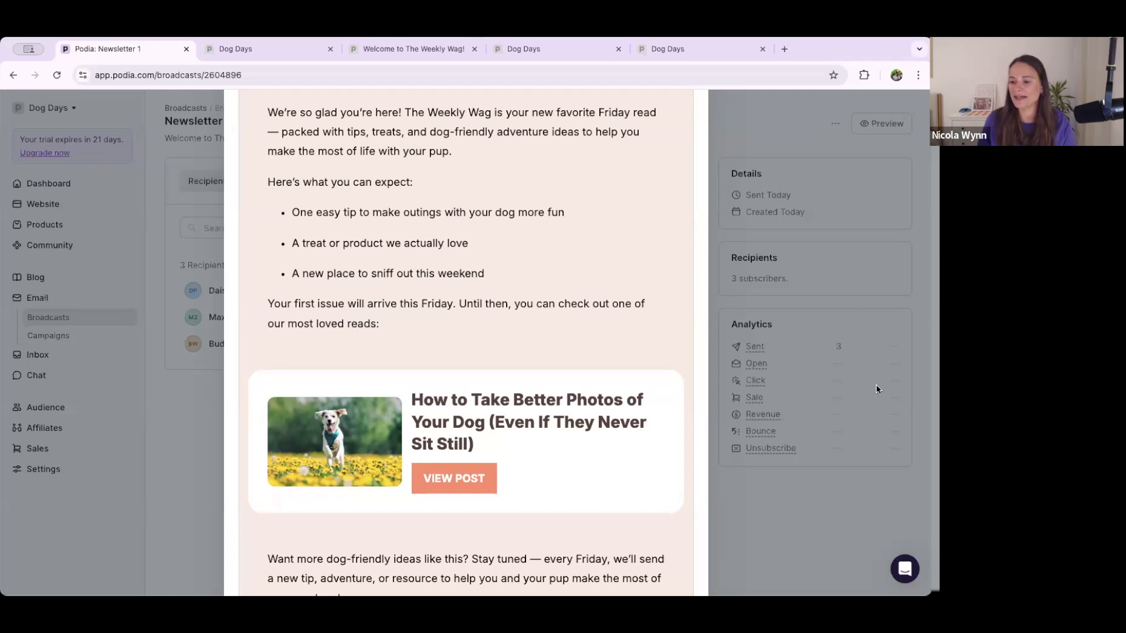
click(121, 113)
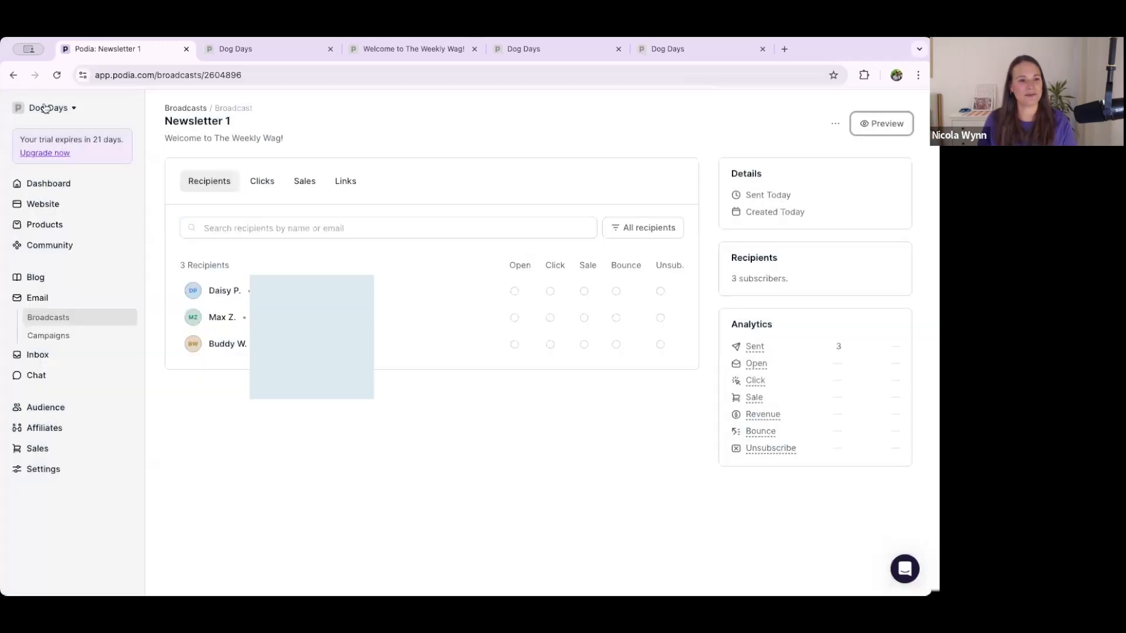
click(34, 112)
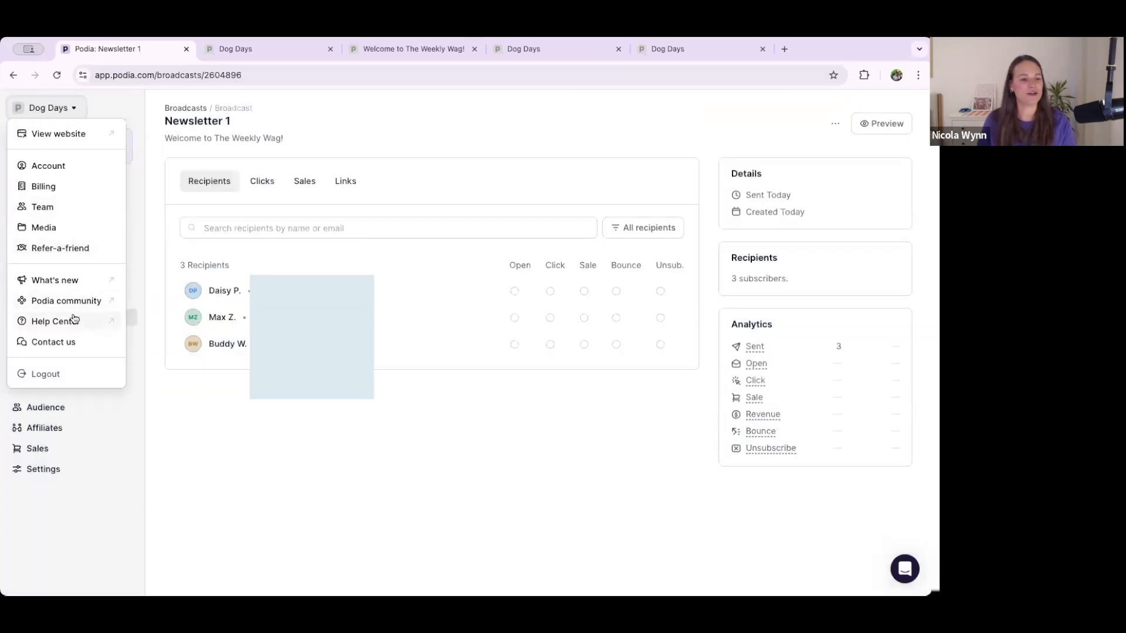